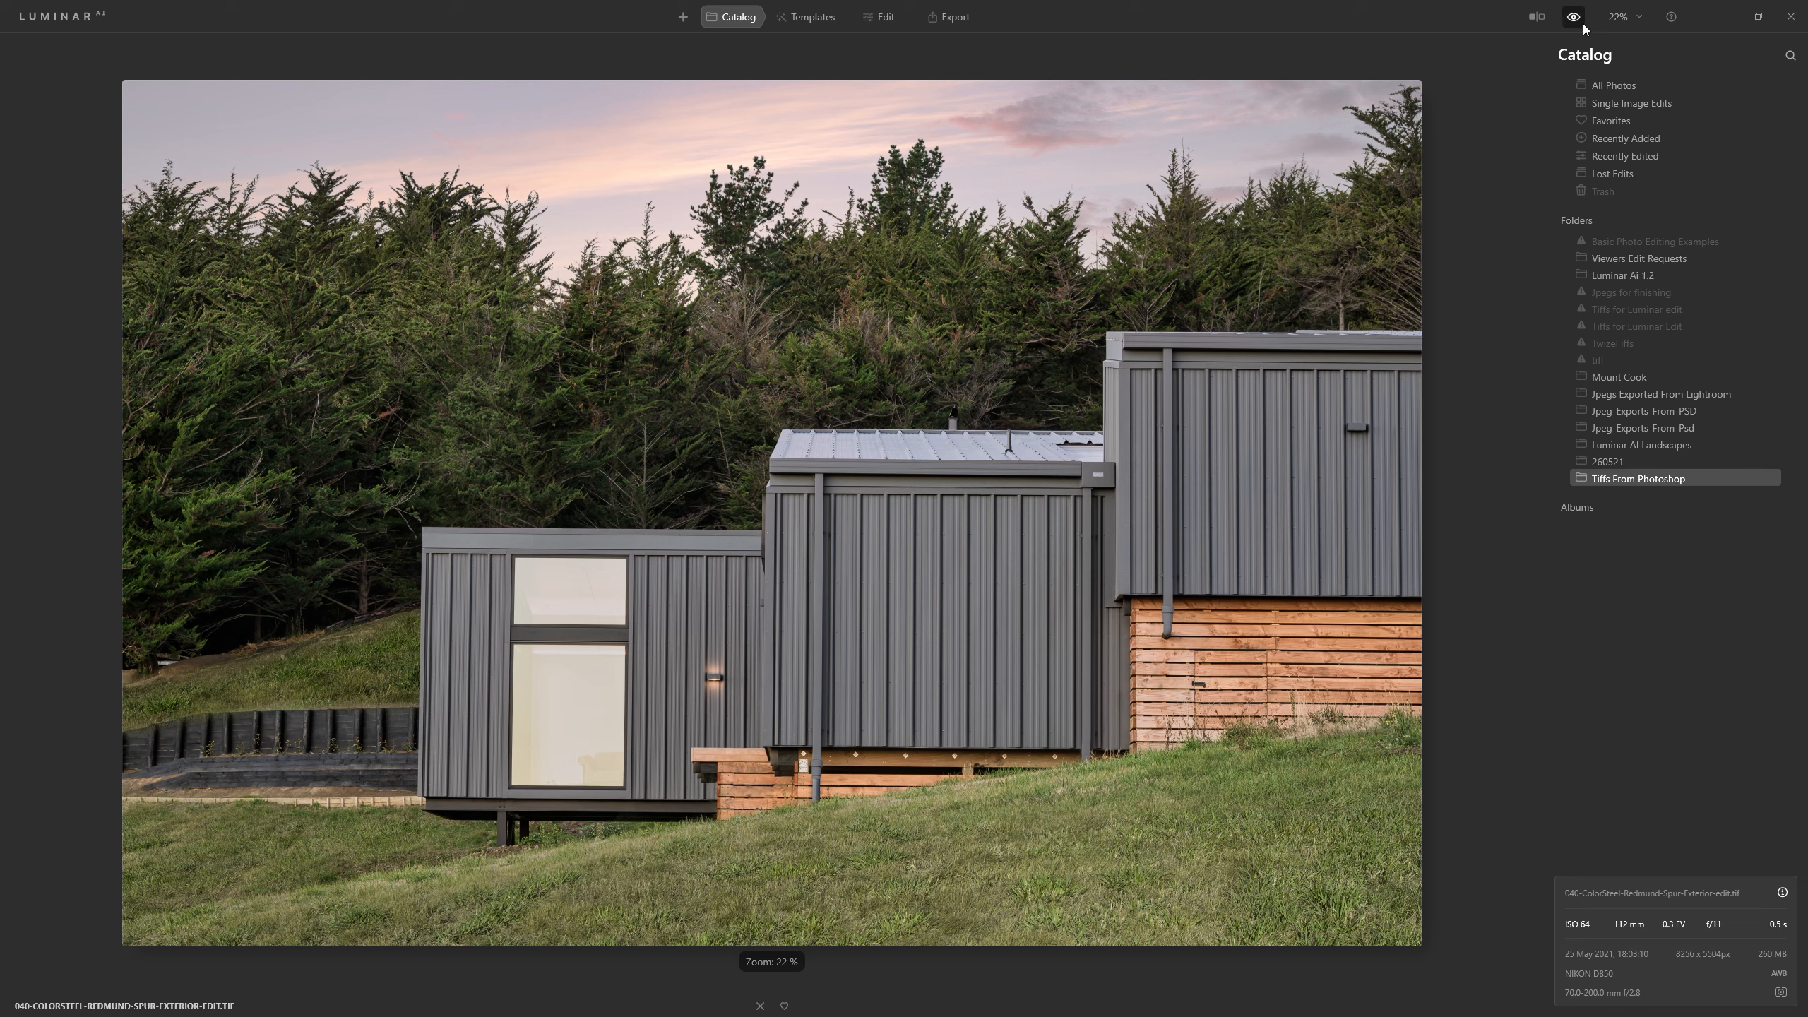
Toggle the house exterior photo between its original and edited versions to compare the sky replacement.
left_click(1573, 18)
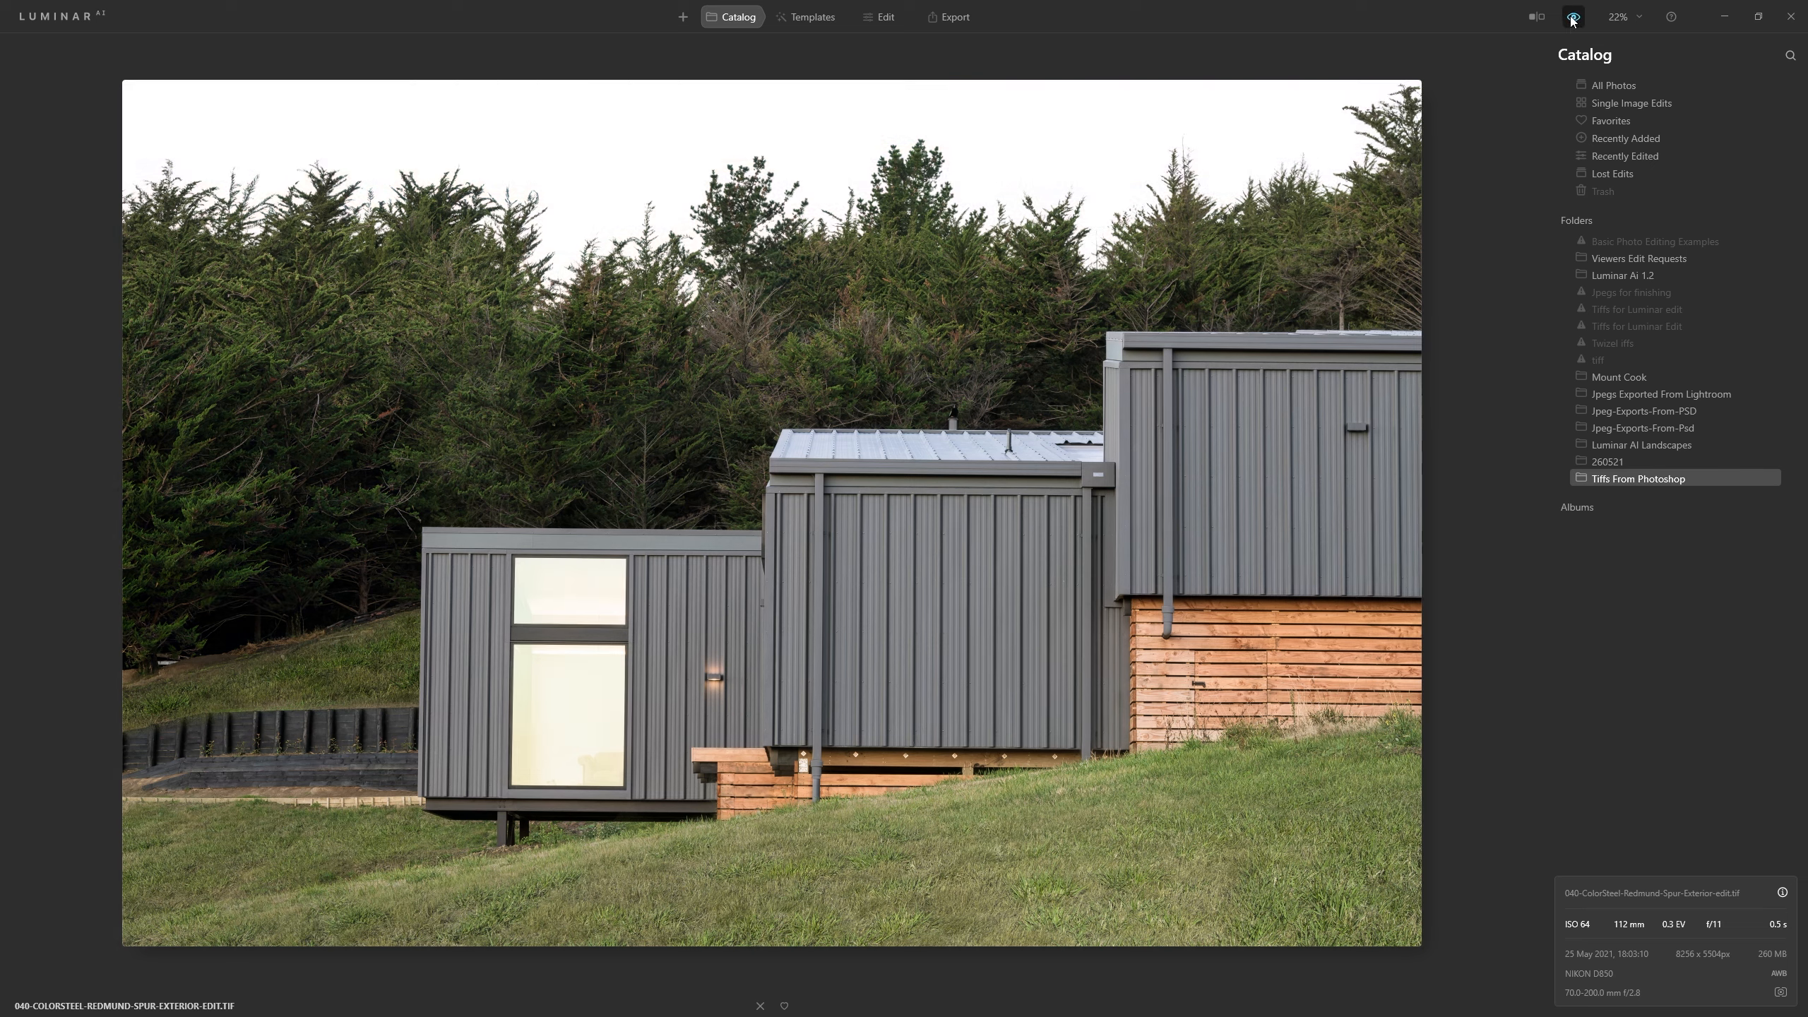
left_click(1573, 18)
left_click(1573, 17)
left_click(1573, 18)
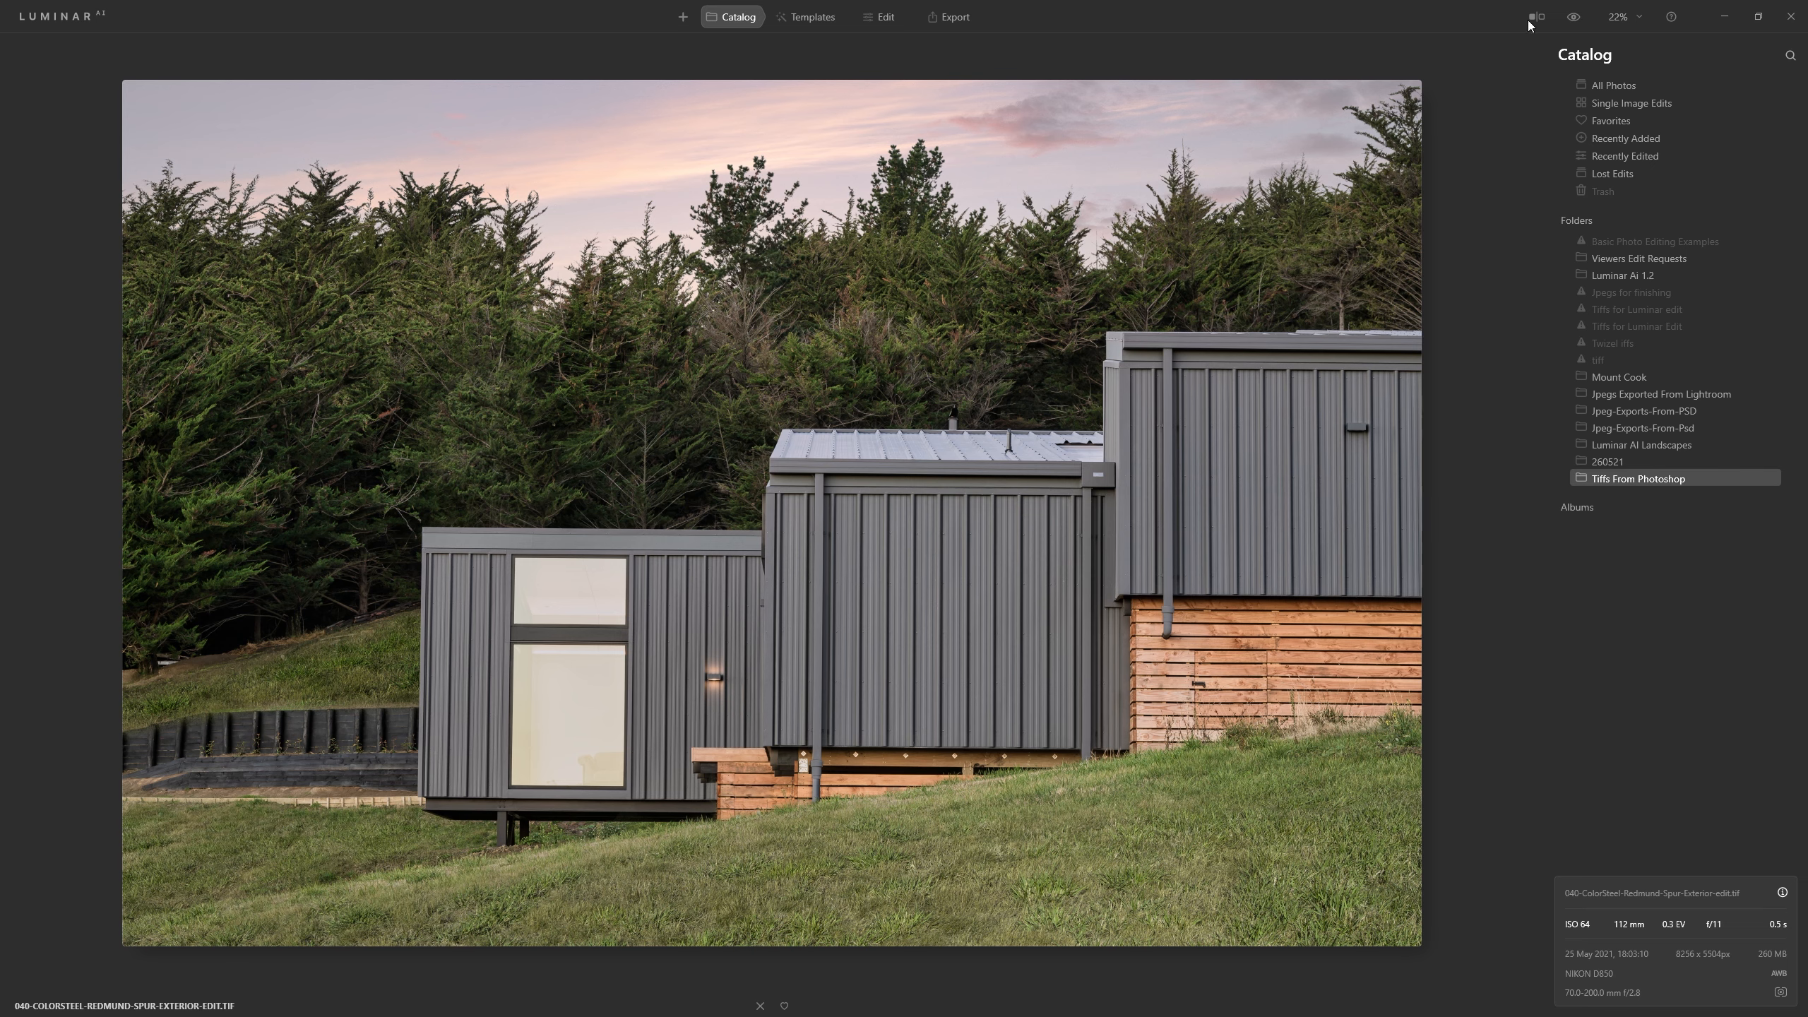
Compare the house photo in a split before/after view, sweeping the divider across the sky and trees.
left_click(1536, 16)
left_click_drag(760, 166, 576, 277)
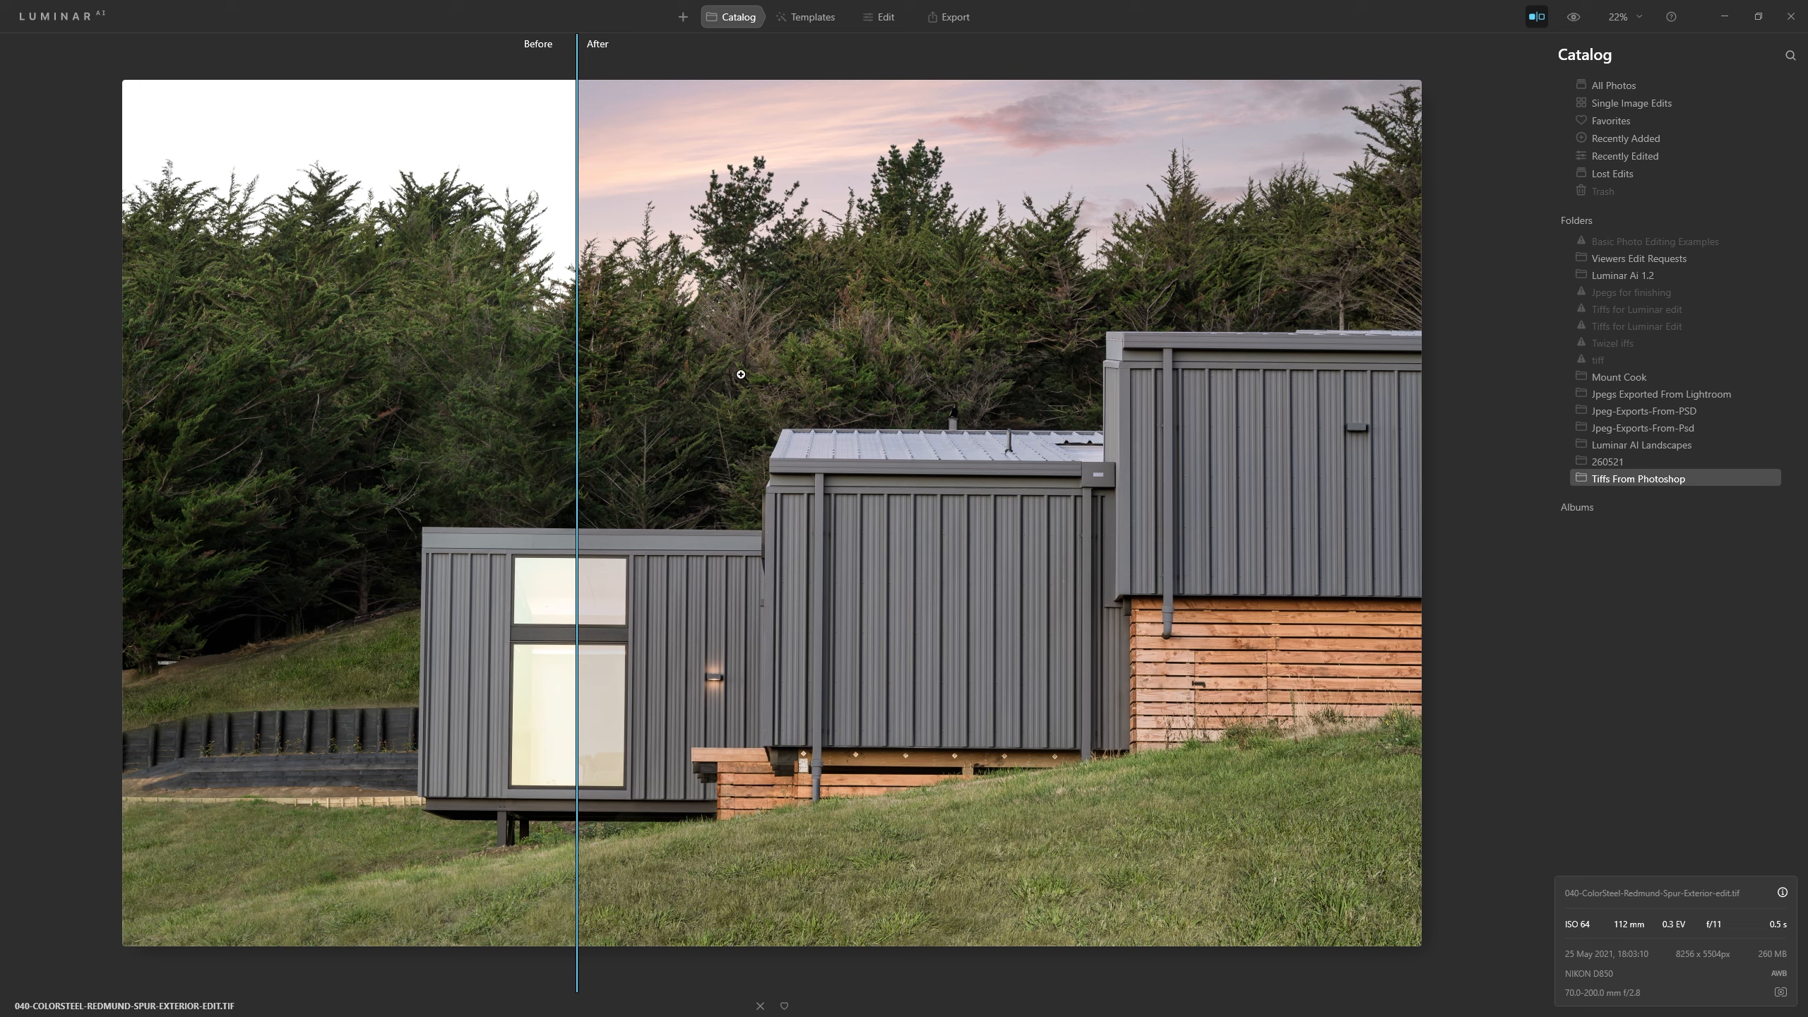
left_click_drag(582, 341, 717, 427)
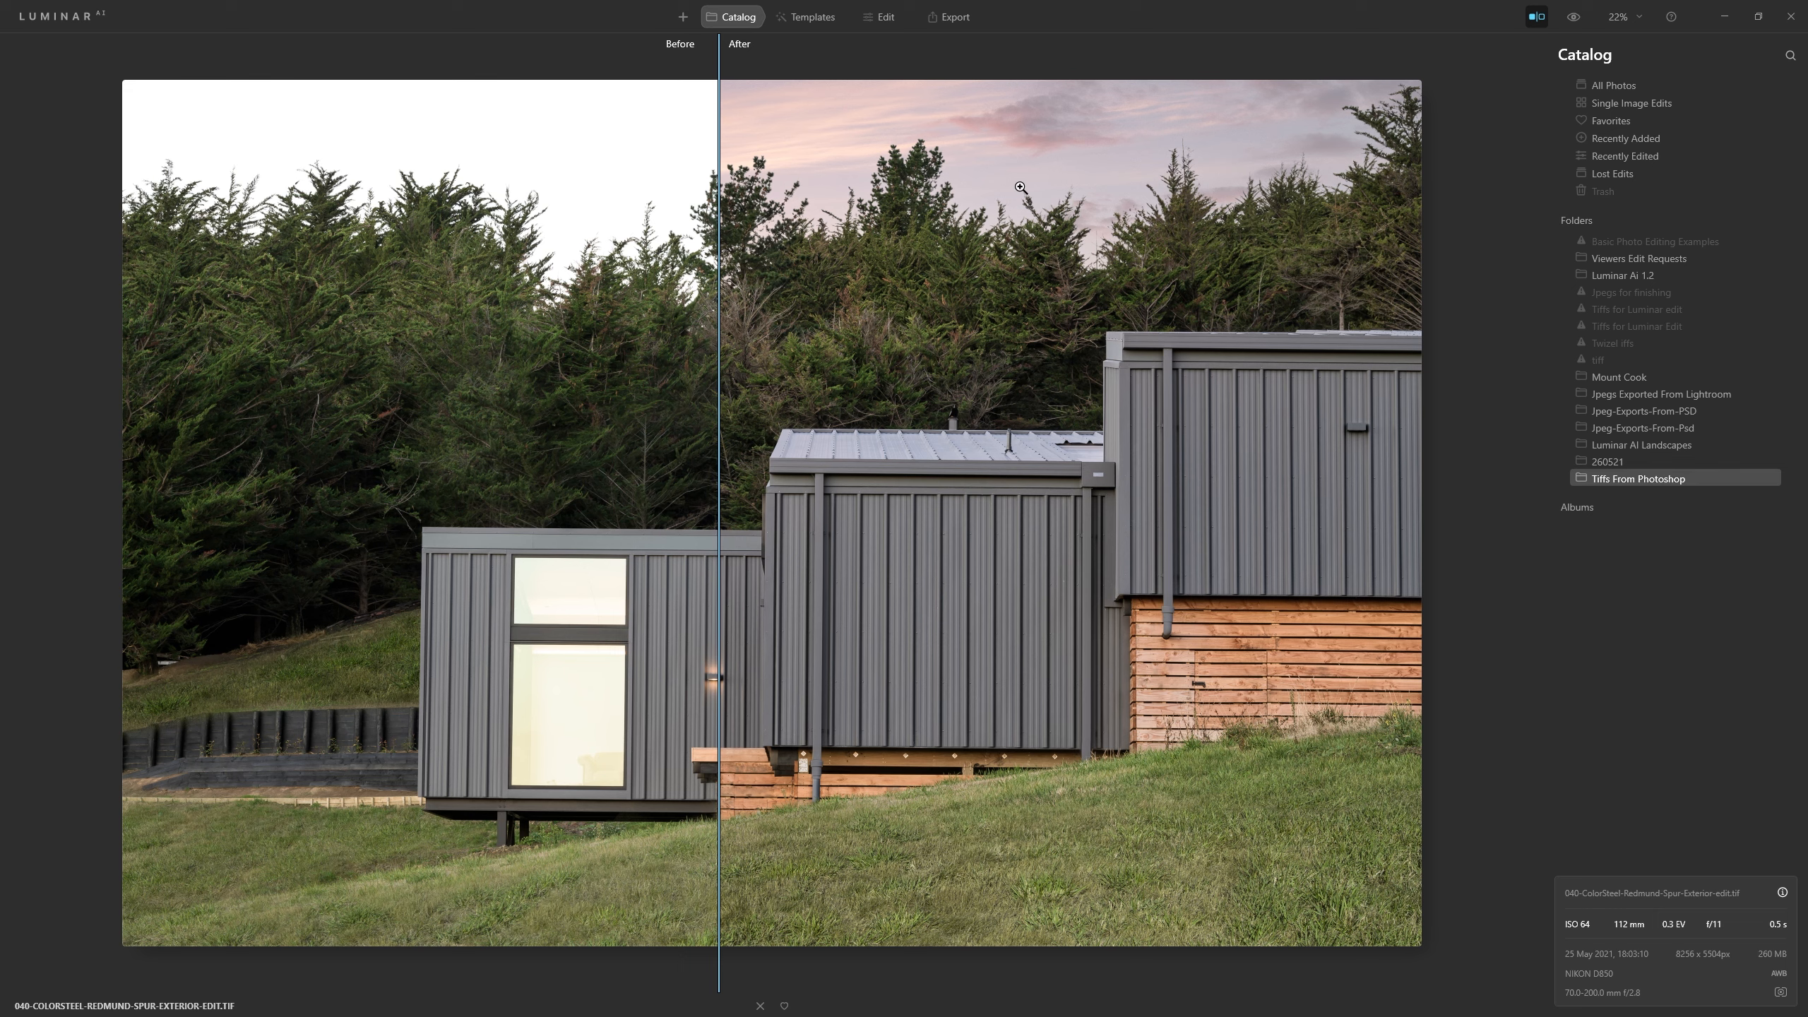
left_click_drag(719, 203, 963, 205)
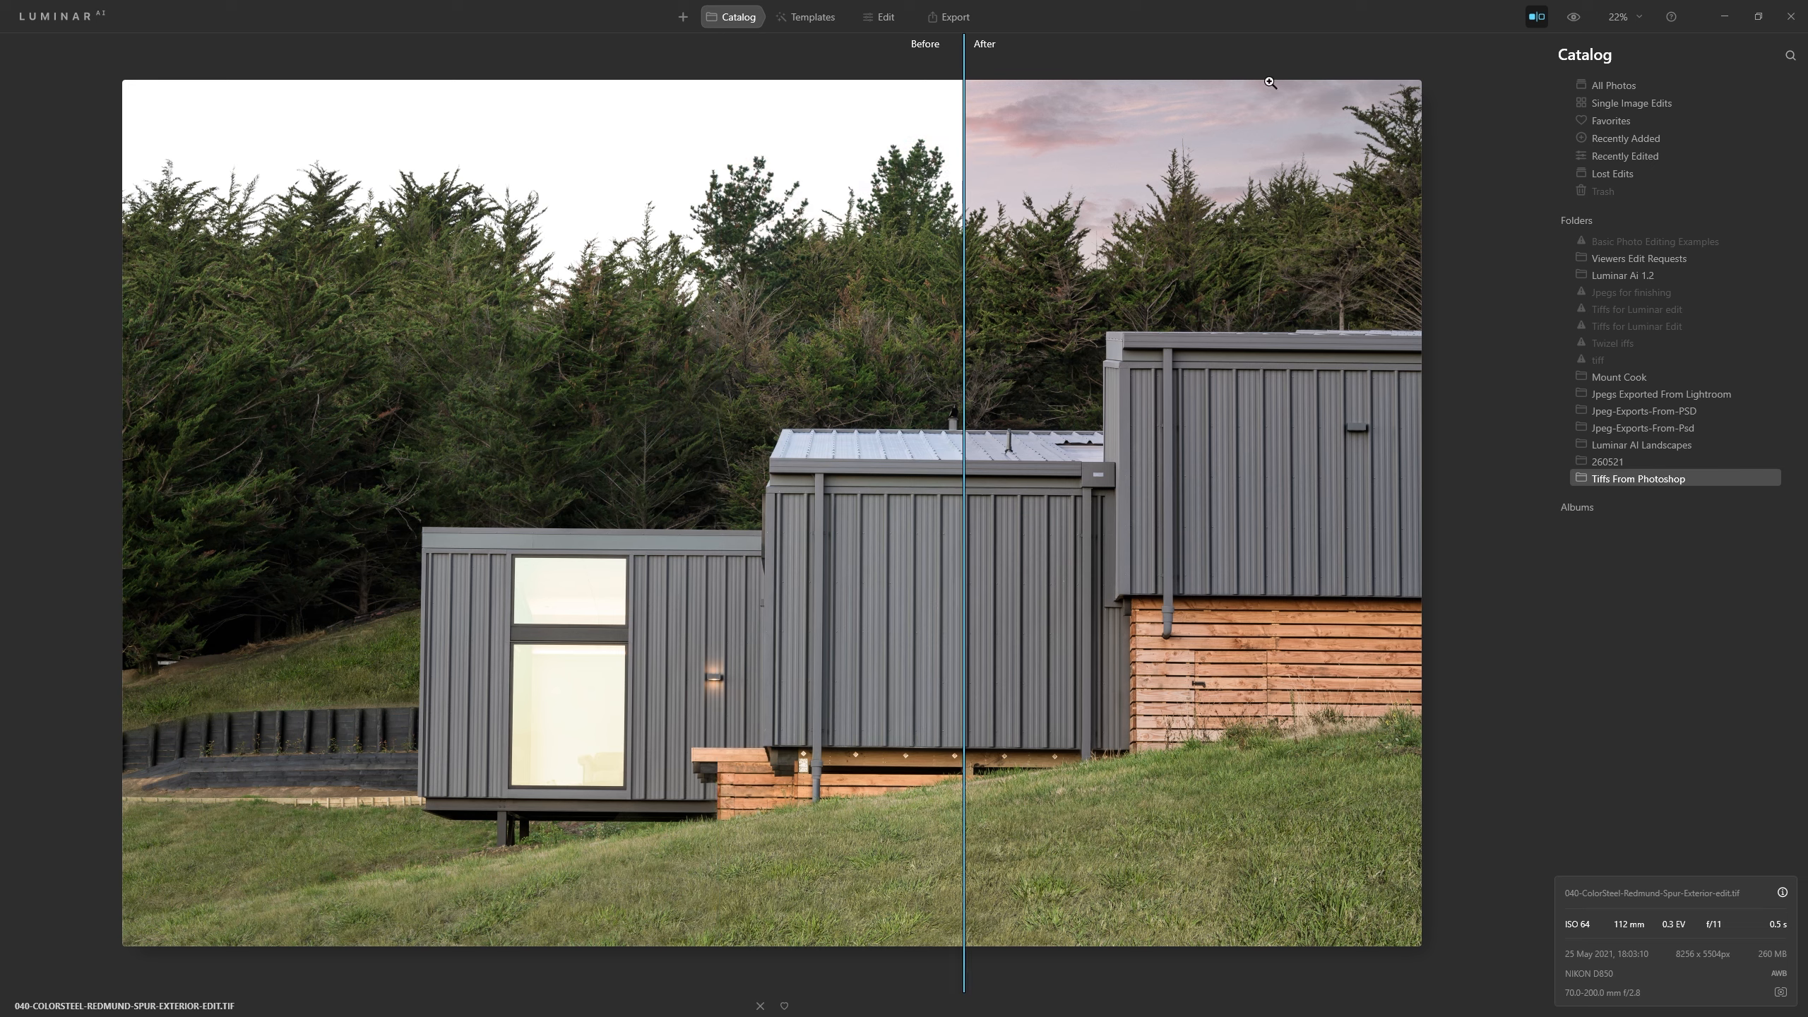
left_click(1574, 17)
left_click_drag(961, 304, 868, 311)
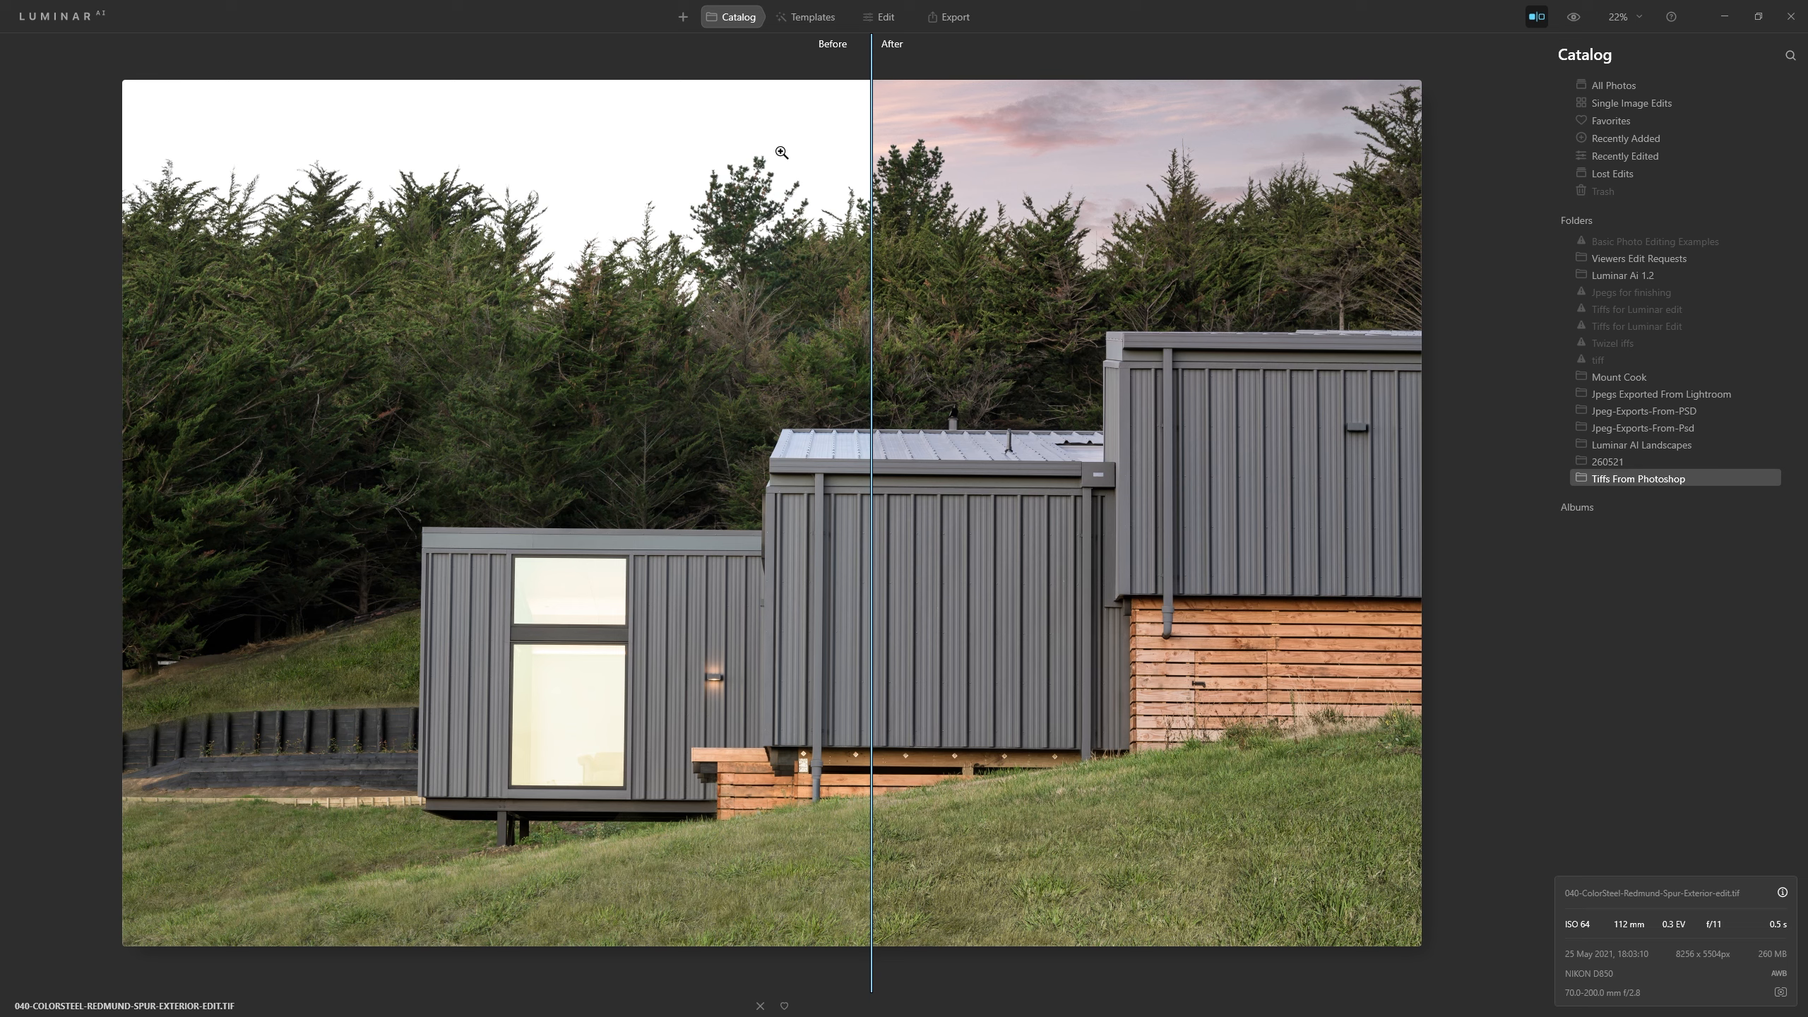
Add the folder "270528 Sefton Riding" from 2021 - Personal Photos > Photos to sort to the catalog.
left_click(692, 22)
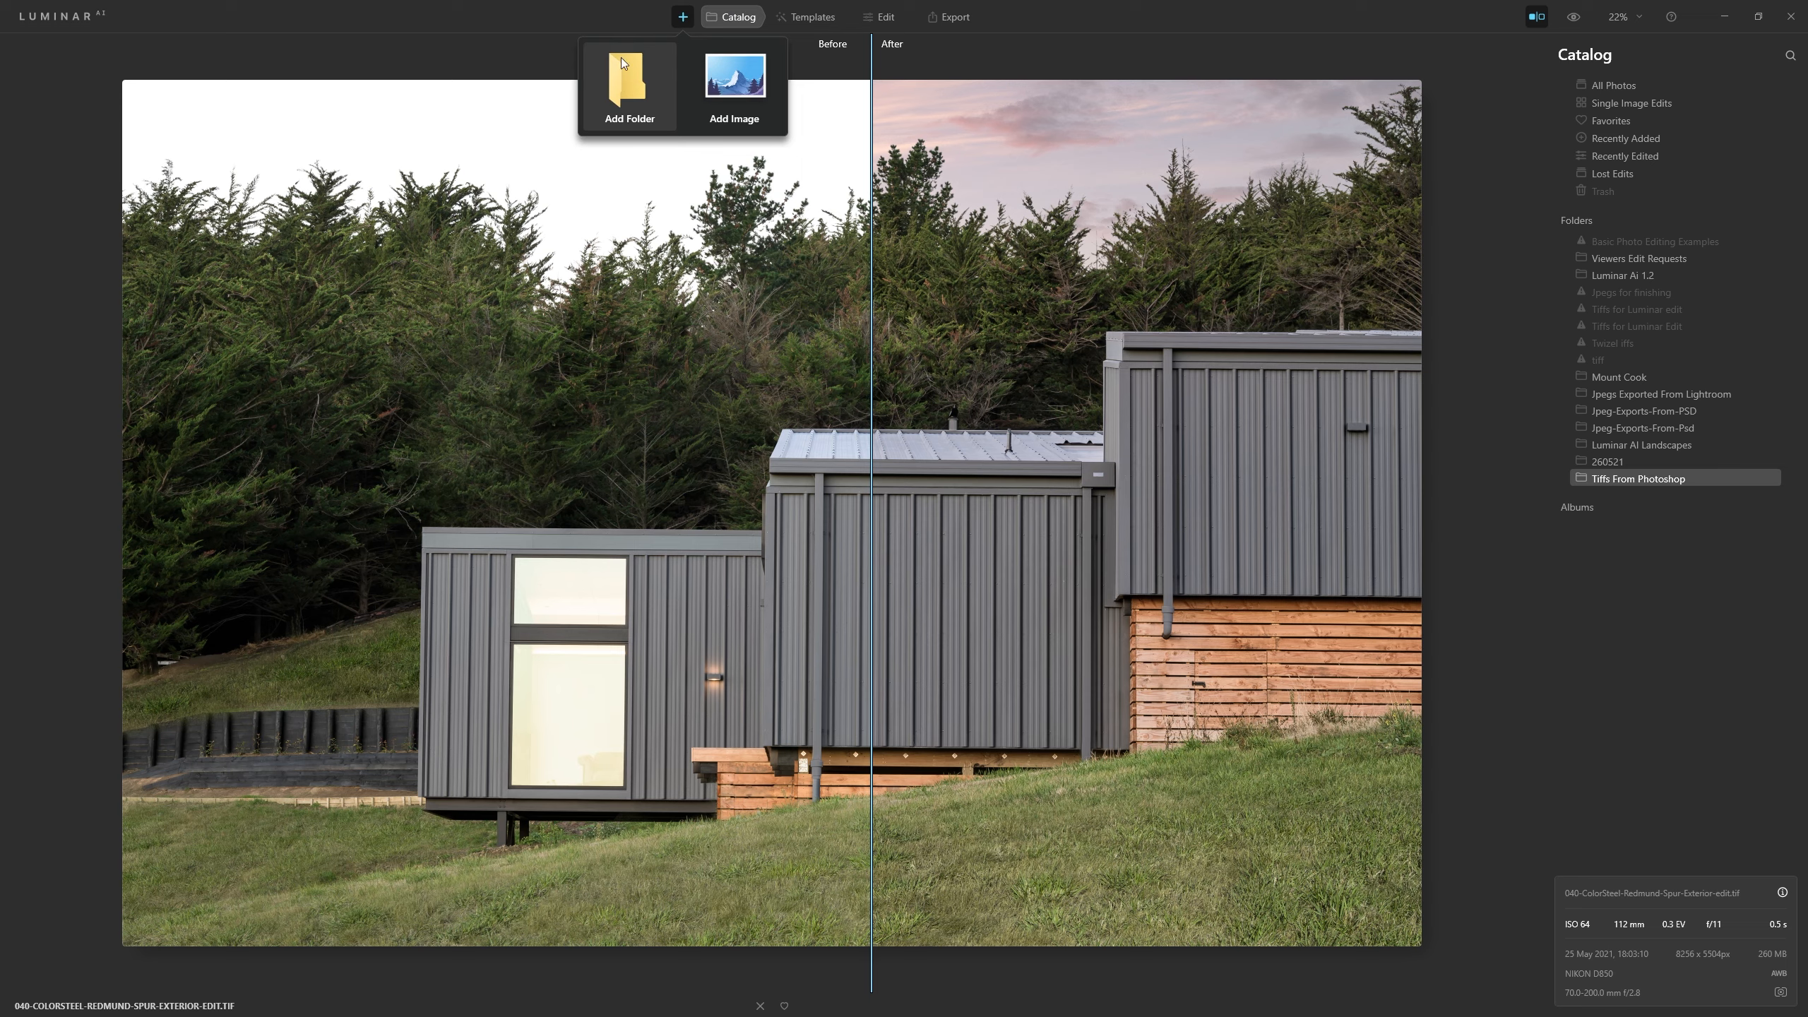
left_click(647, 97)
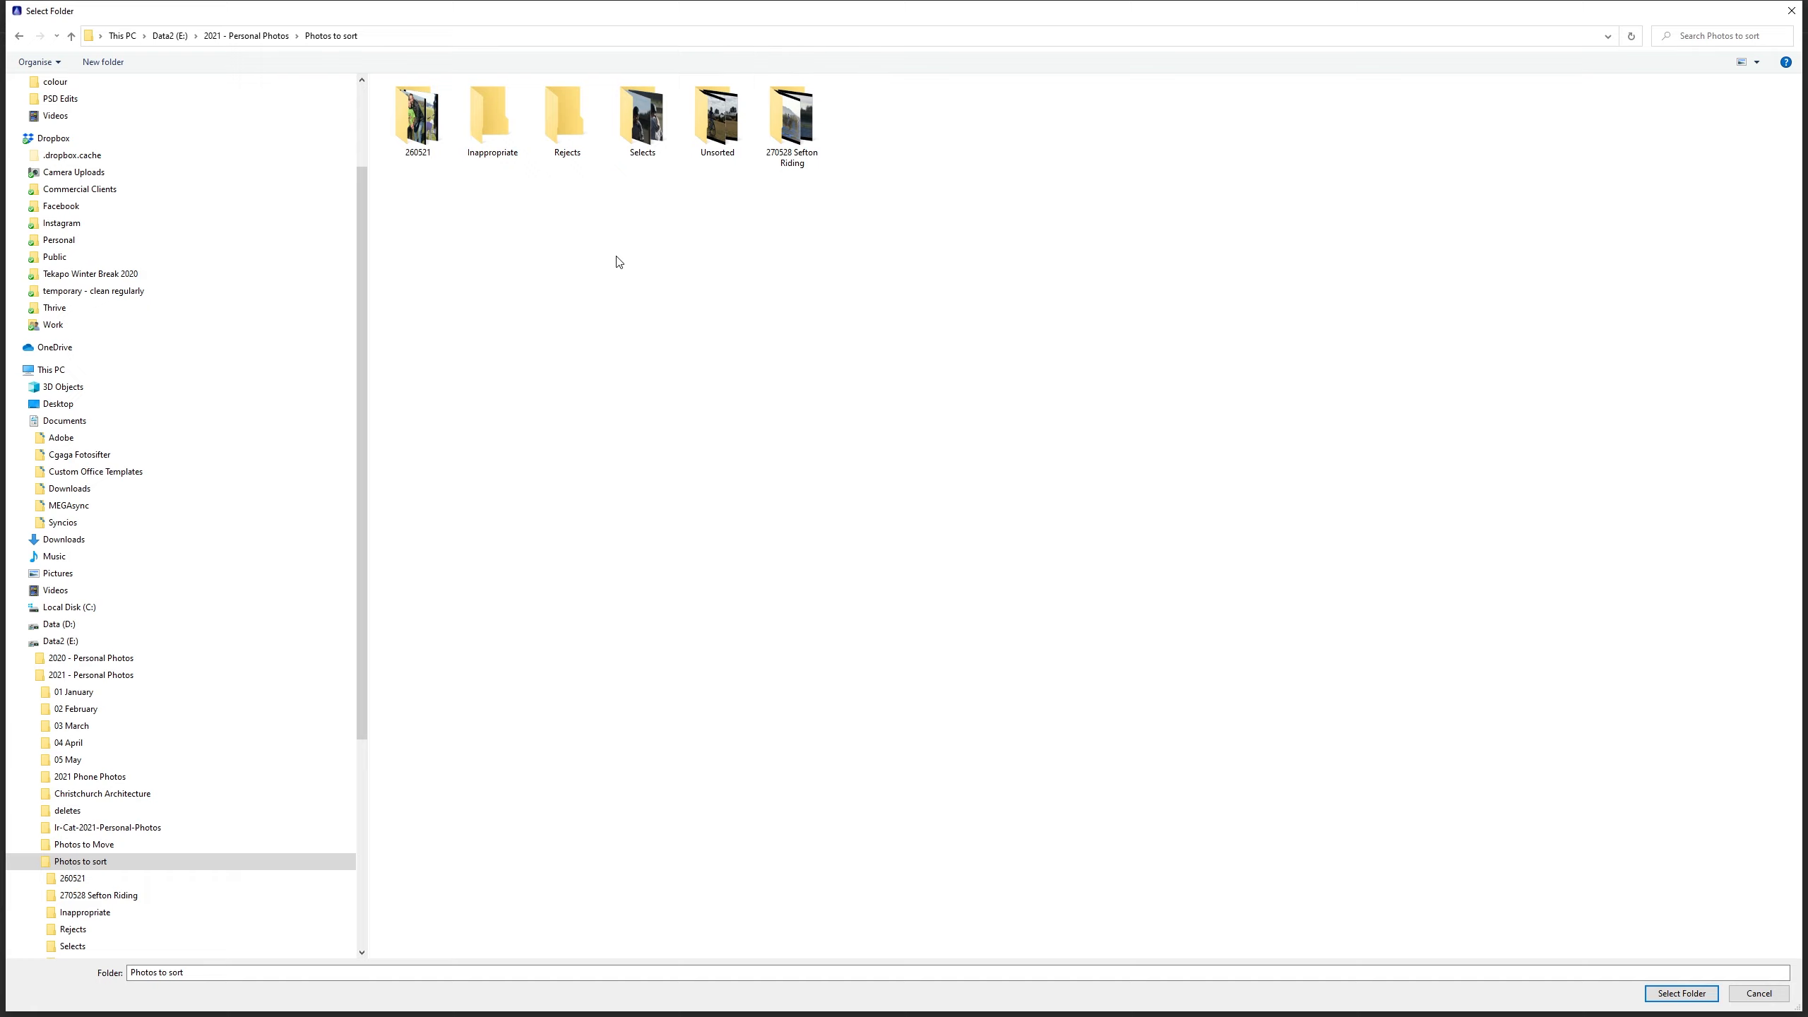
left_click(265, 41)
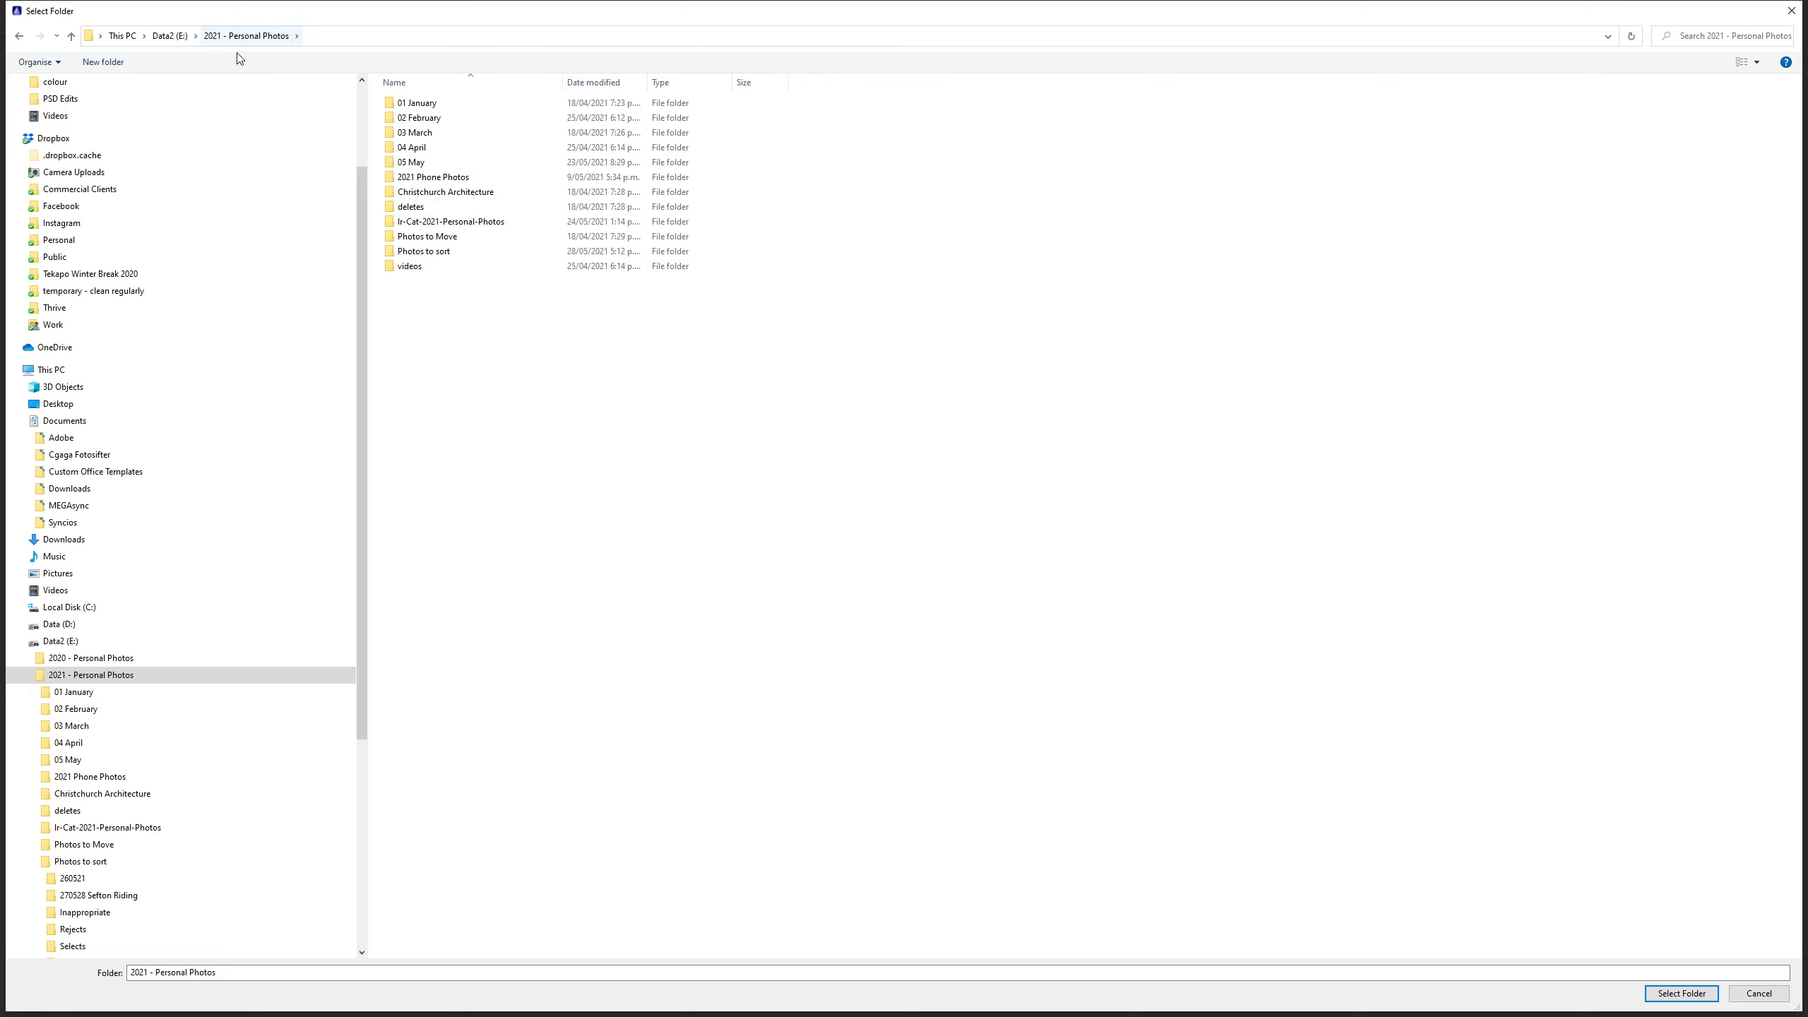
left_click(458, 256)
double_click(459, 257)
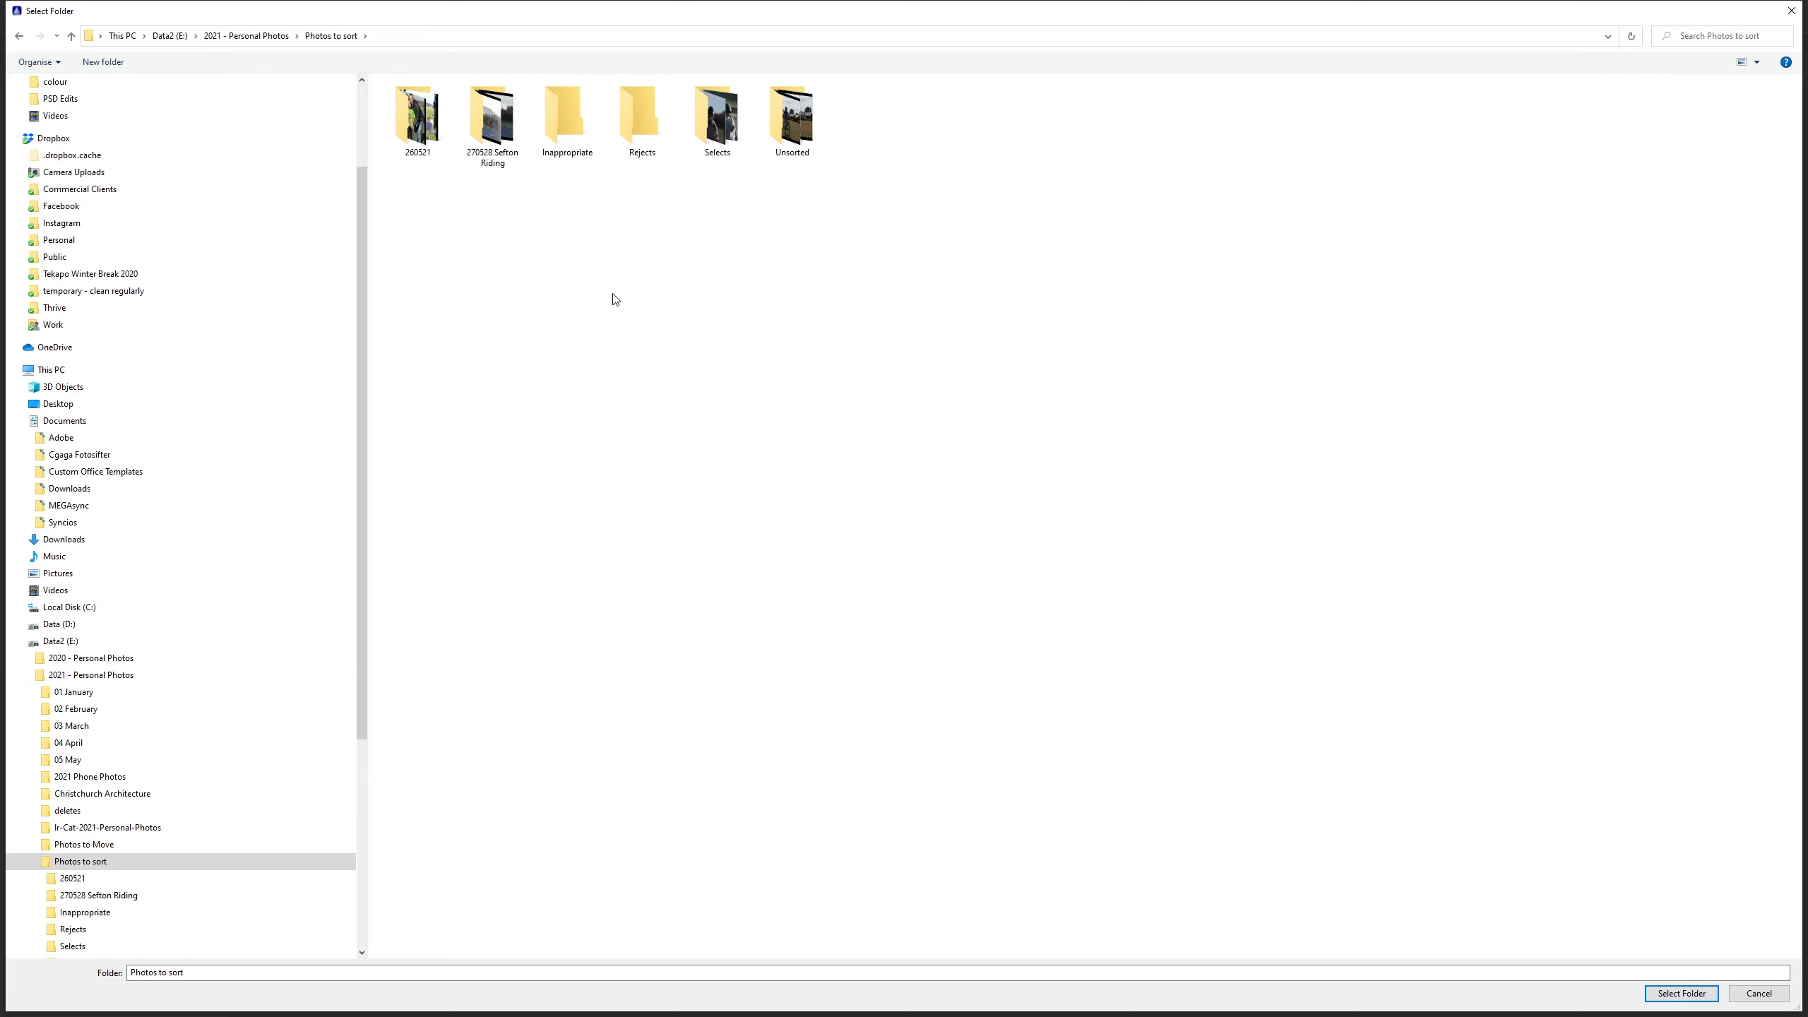
left_click(482, 129)
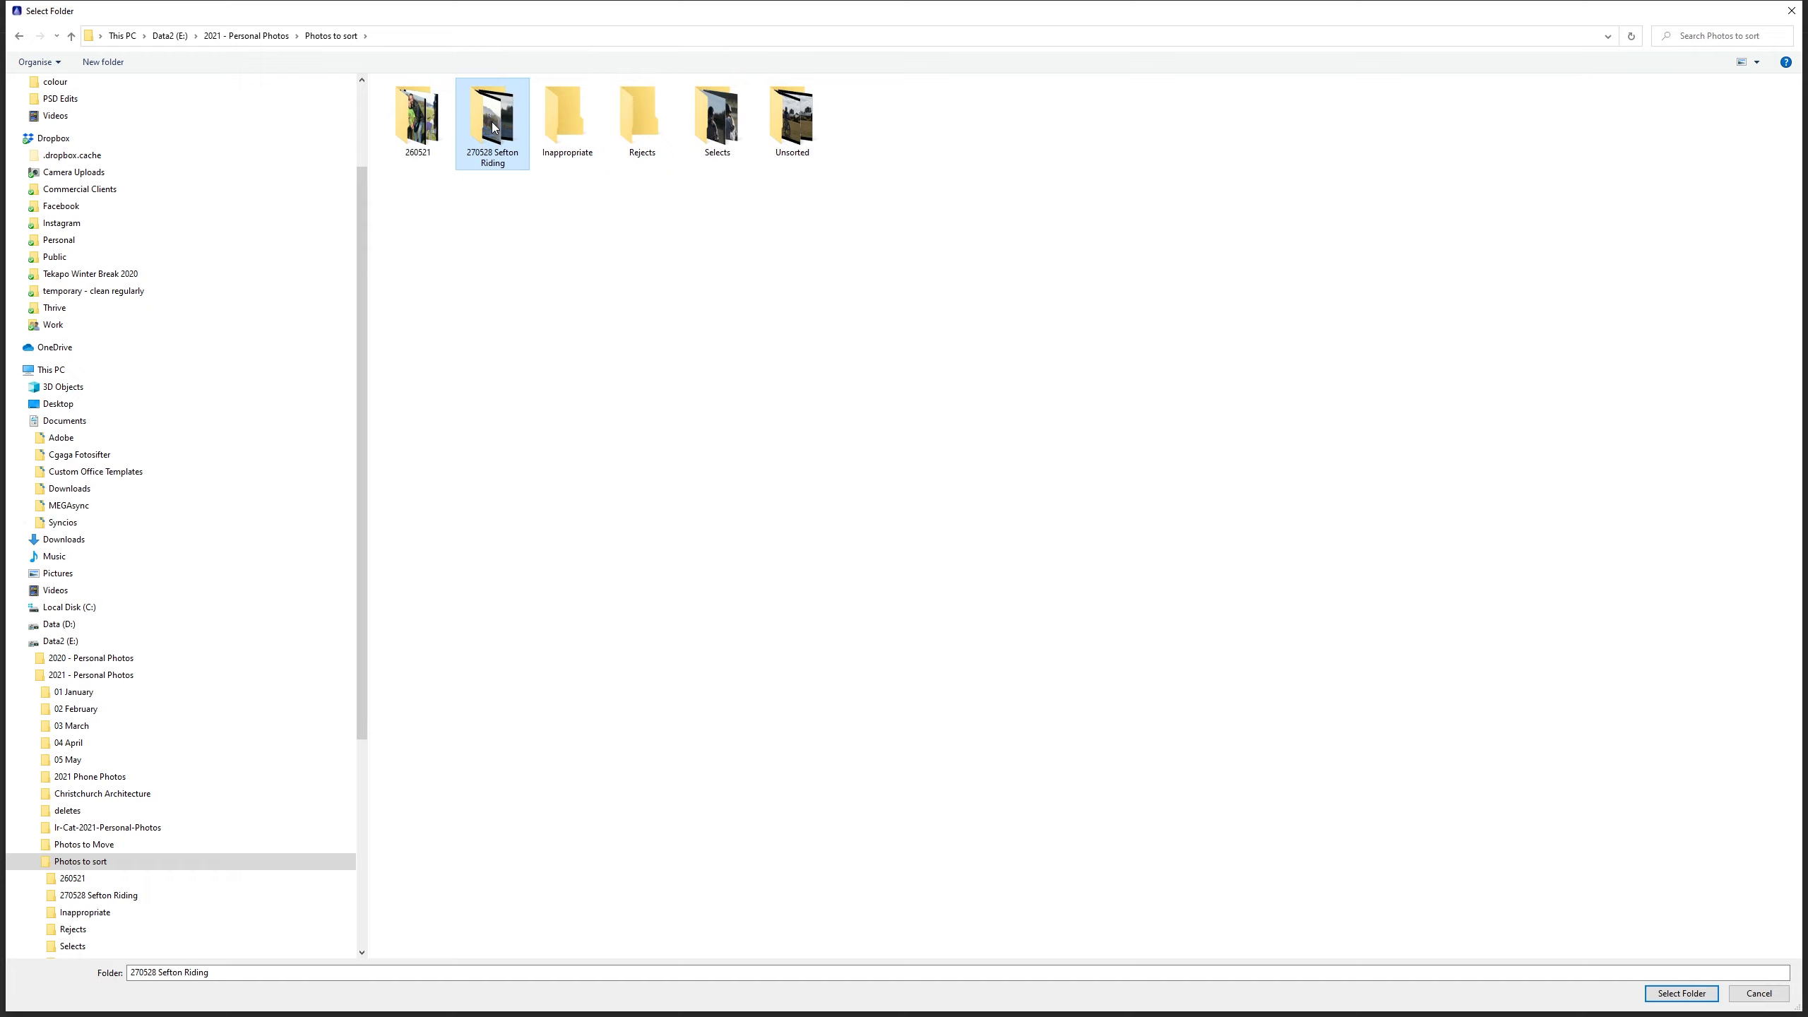
mouse_move(493, 127)
left_click(1714, 997)
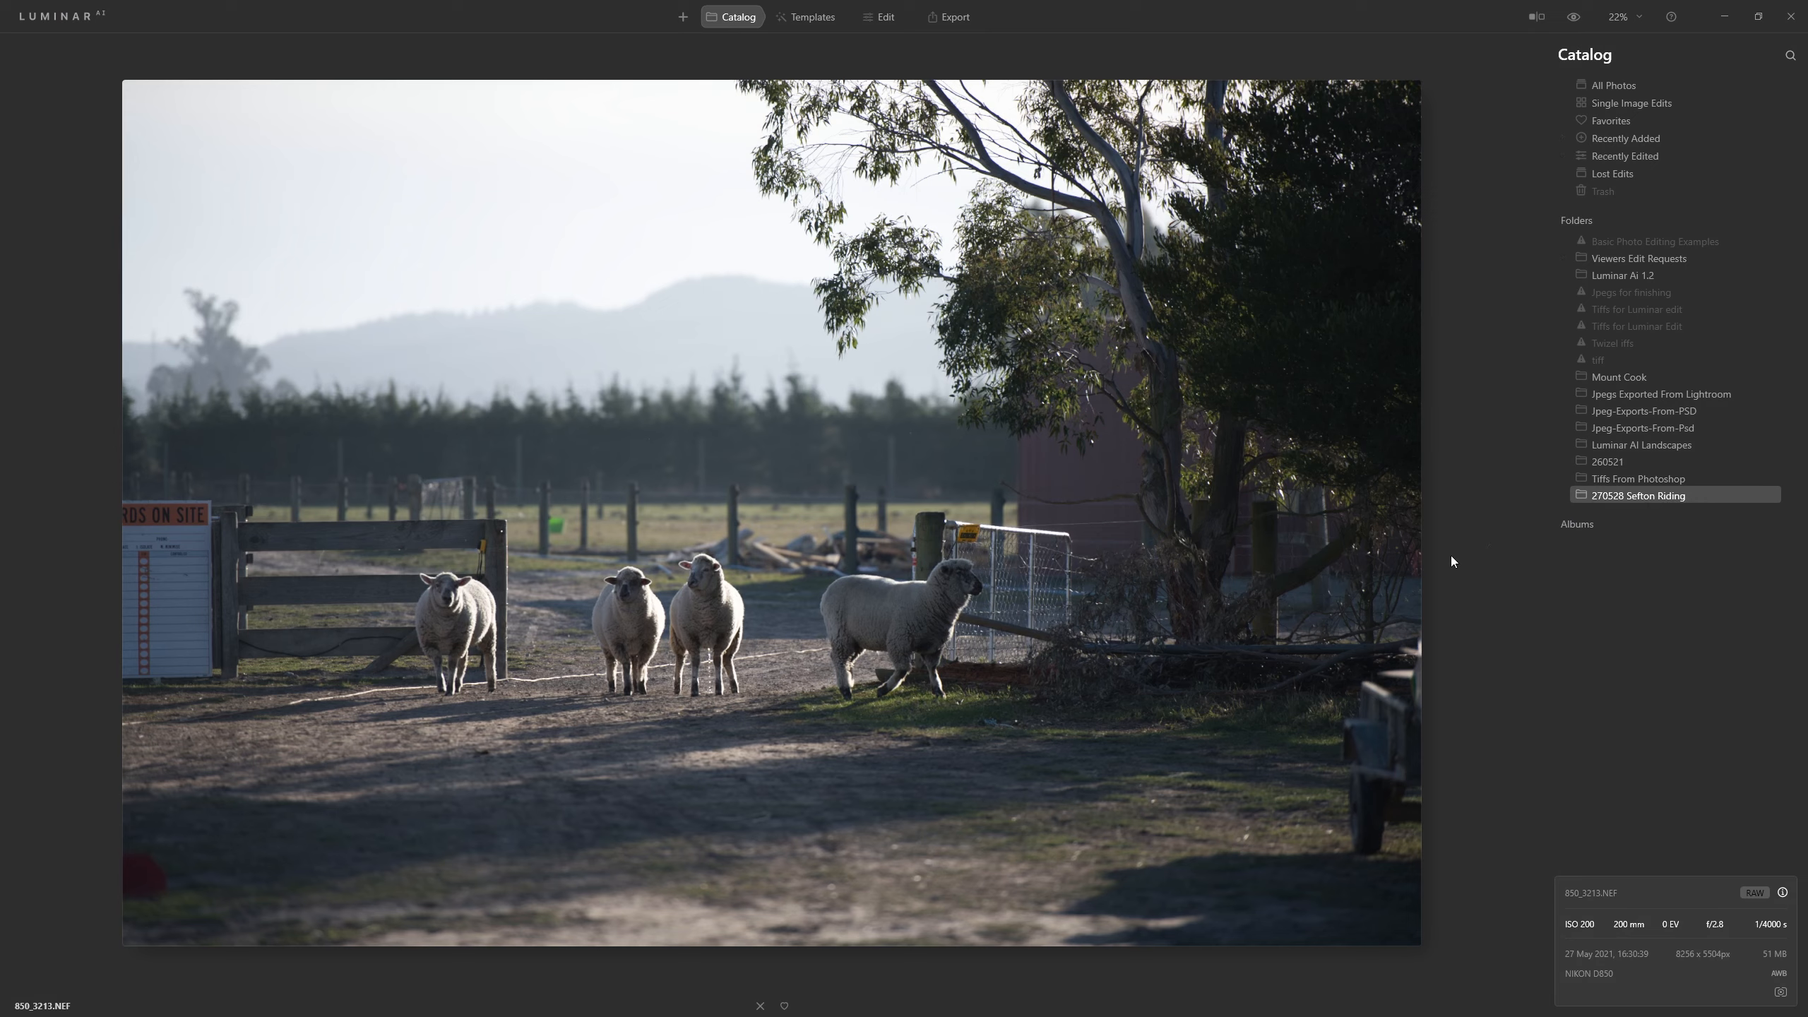
Show the 270528 Sefton Riding folder as a gallery and look through its photos, returning to the first ones.
double_click(868, 569)
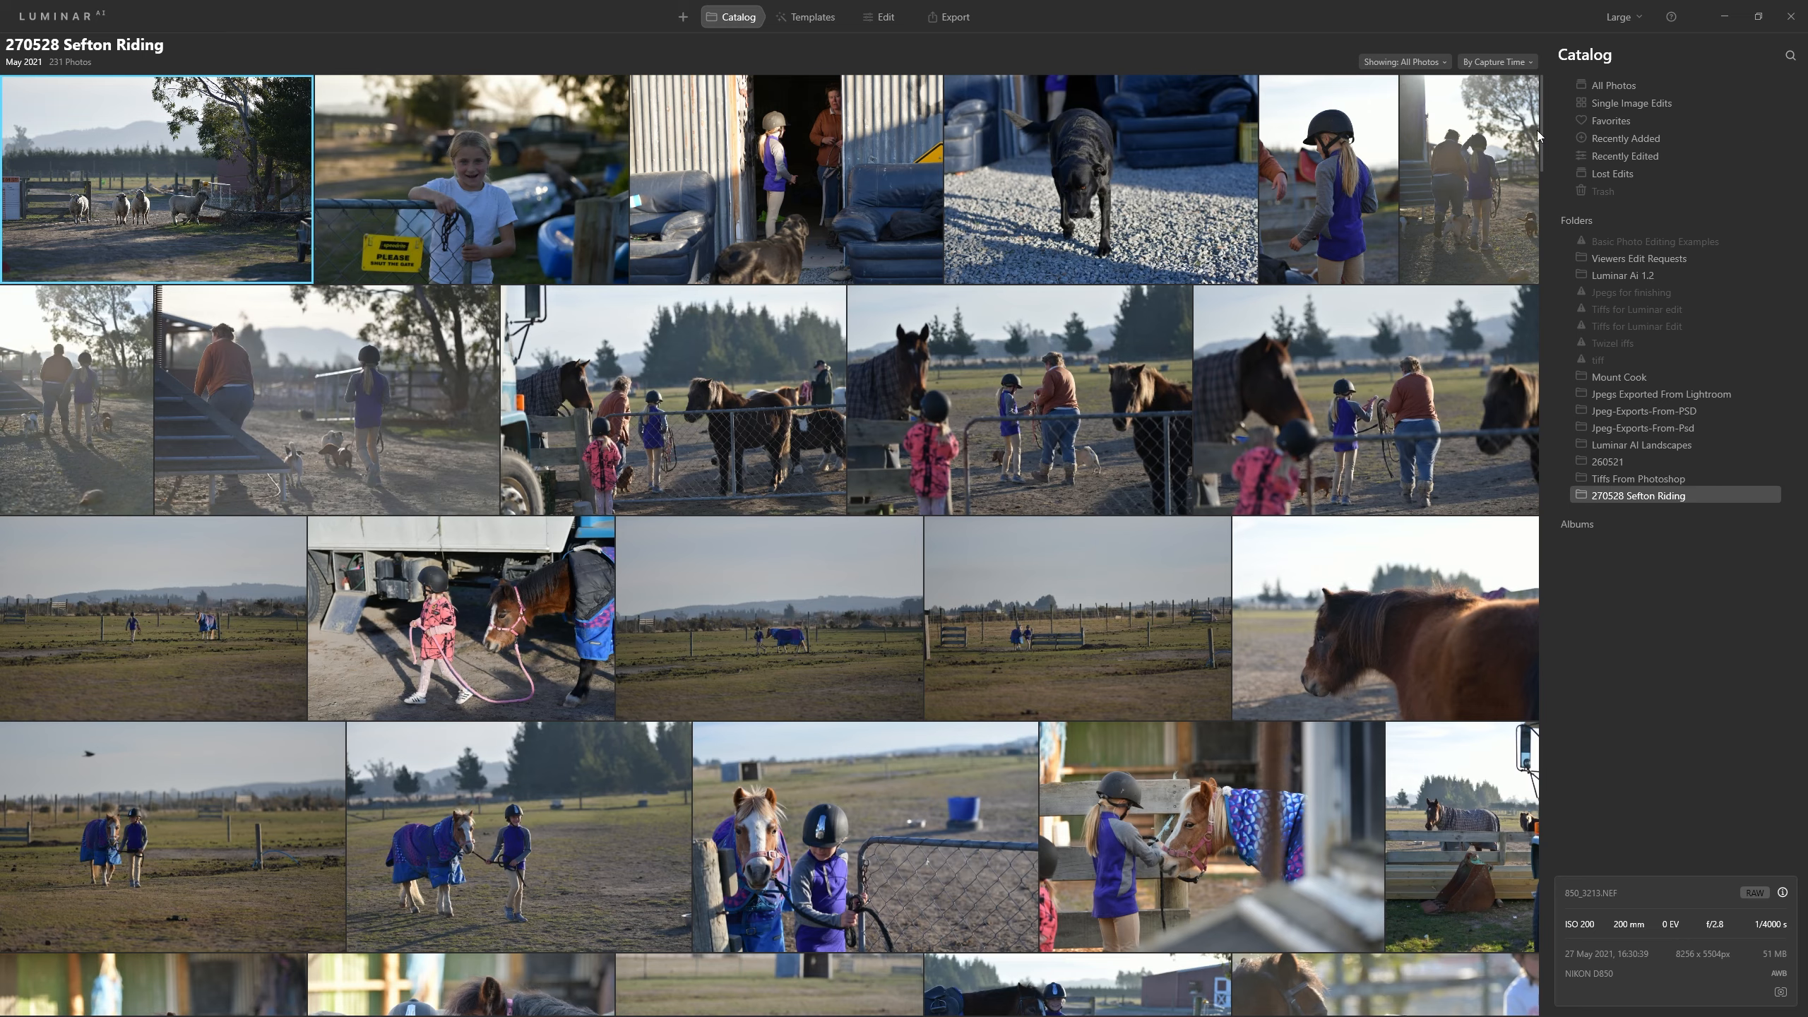
left_click_drag(1543, 122, 1581, 796)
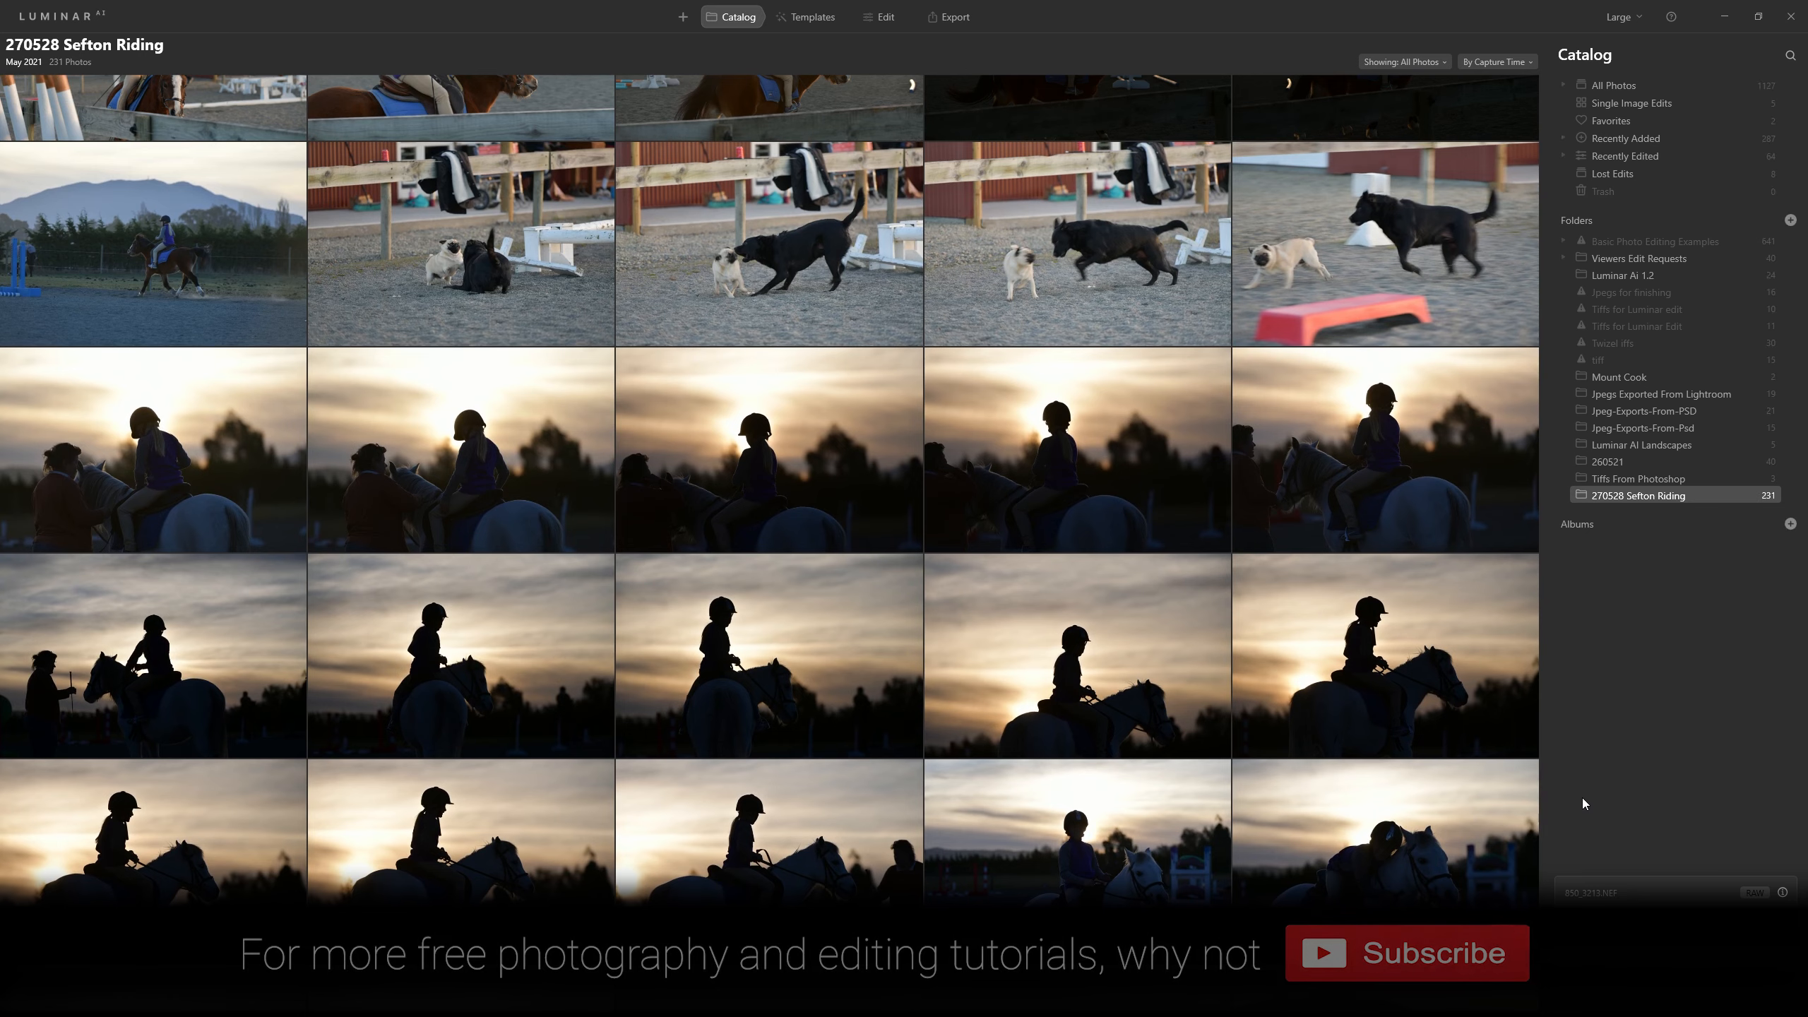
scroll(1250, 596, "up", 3)
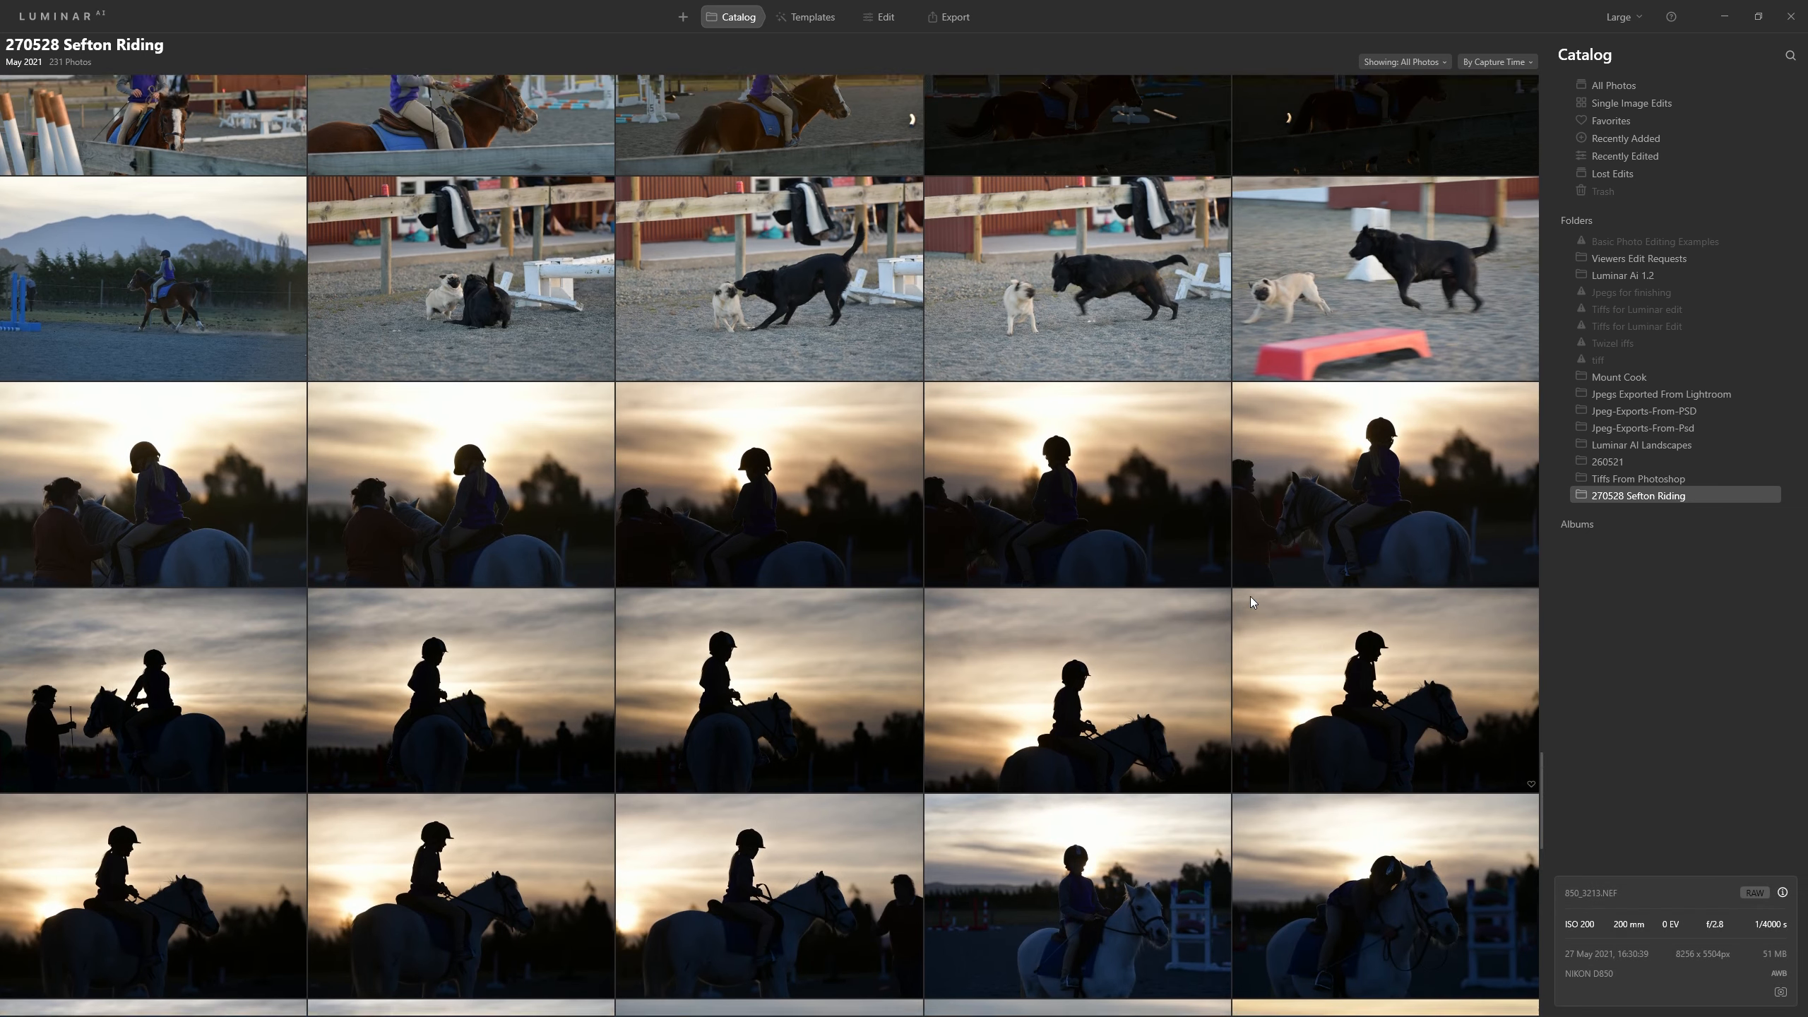
scroll(1250, 596, "up", 6)
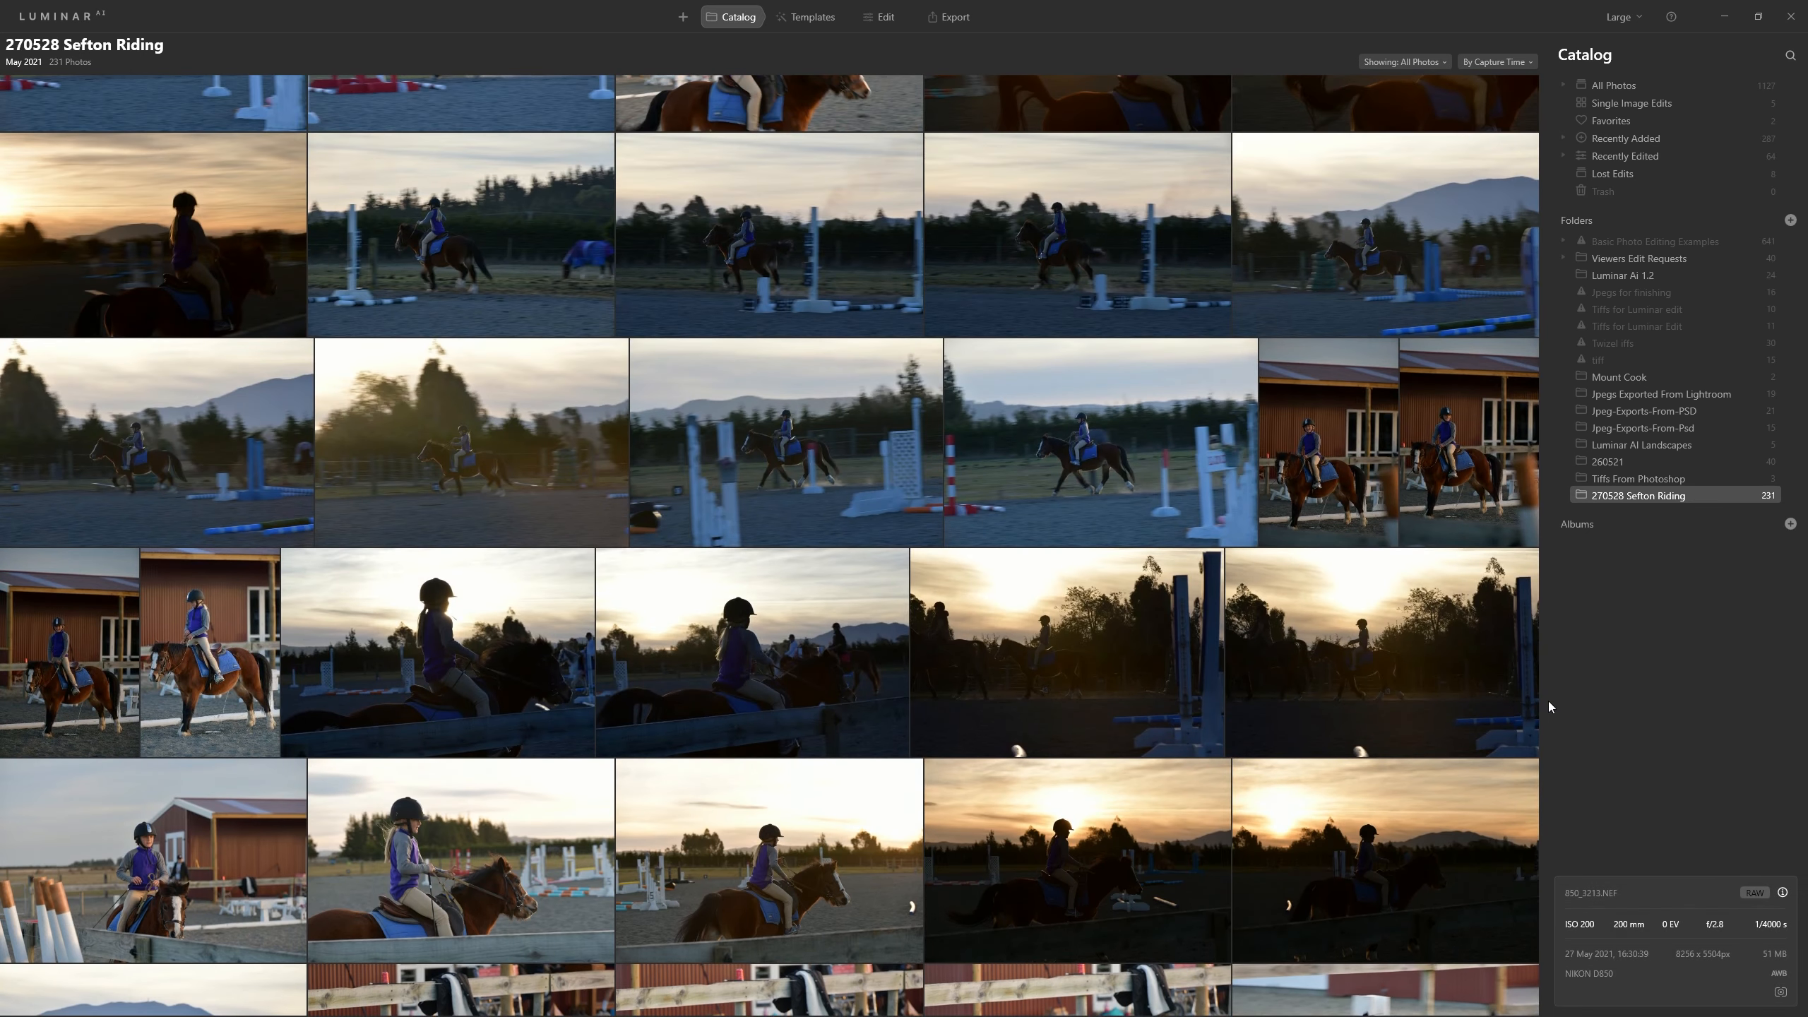
left_click_drag(1539, 705, 1621, 122)
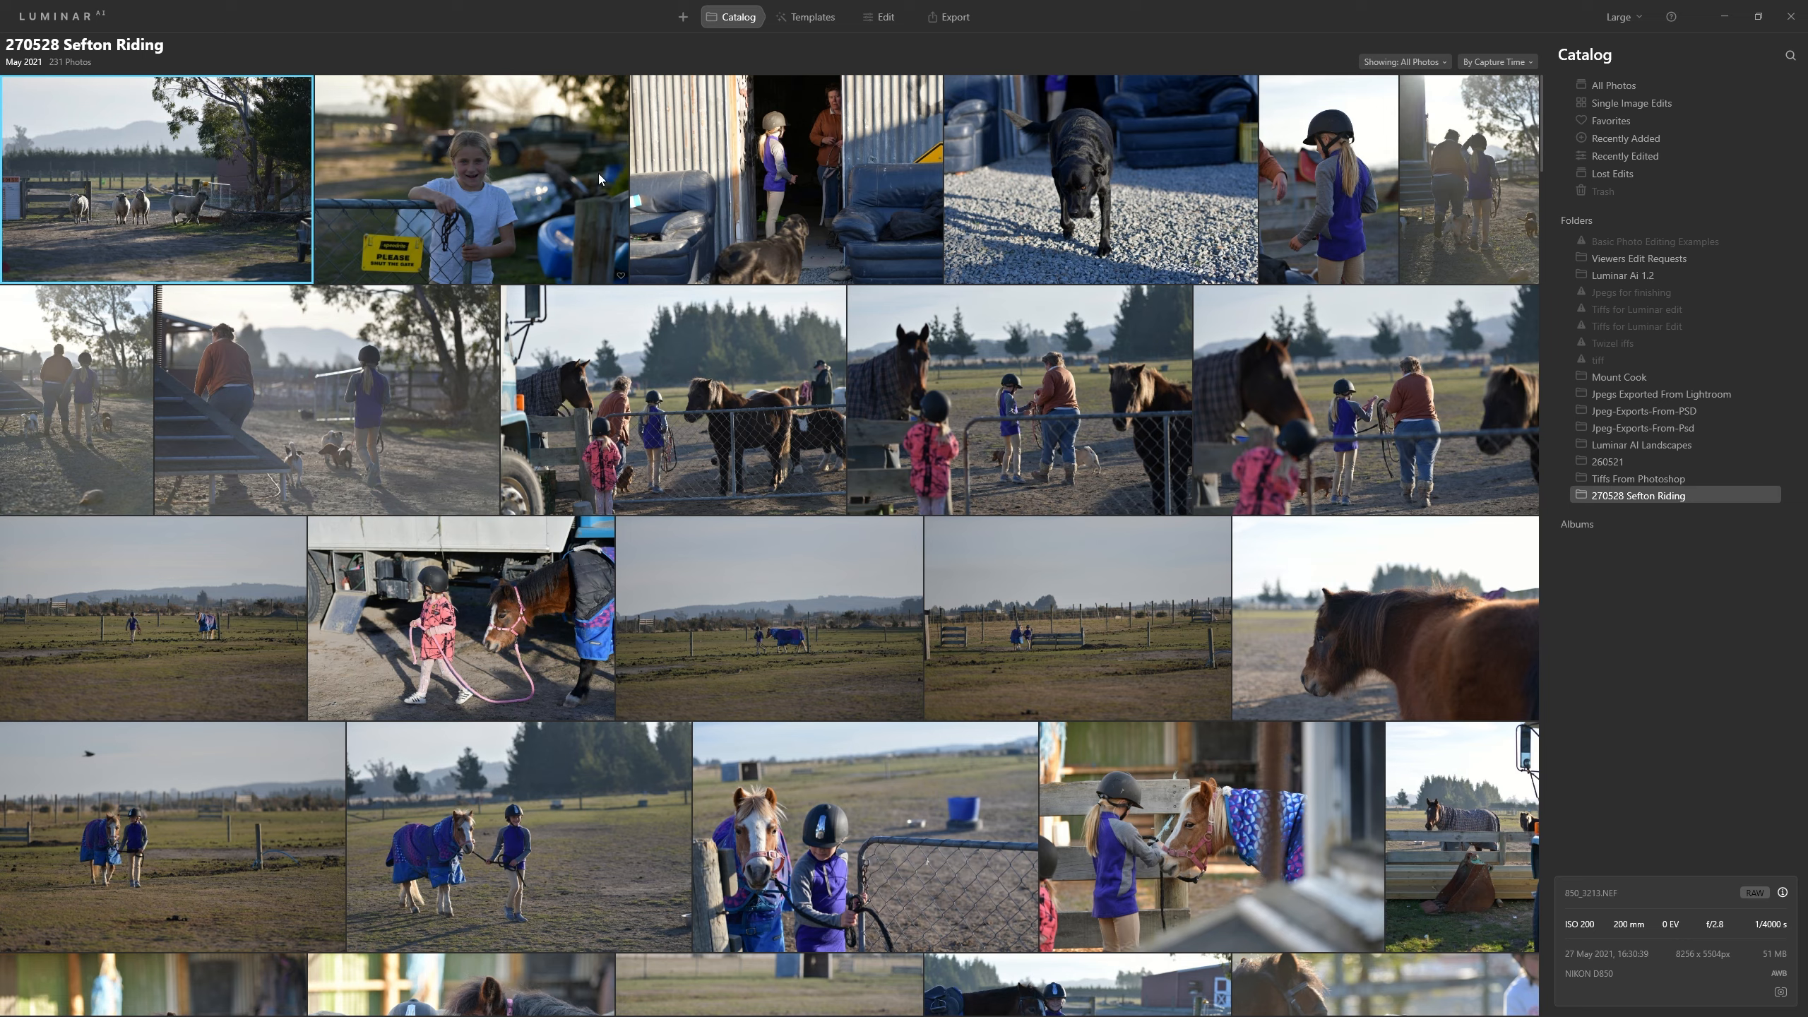
Open the photo of the girl at the gate and bring up its suggested Easy Portraits template collection.
double_click(556, 183)
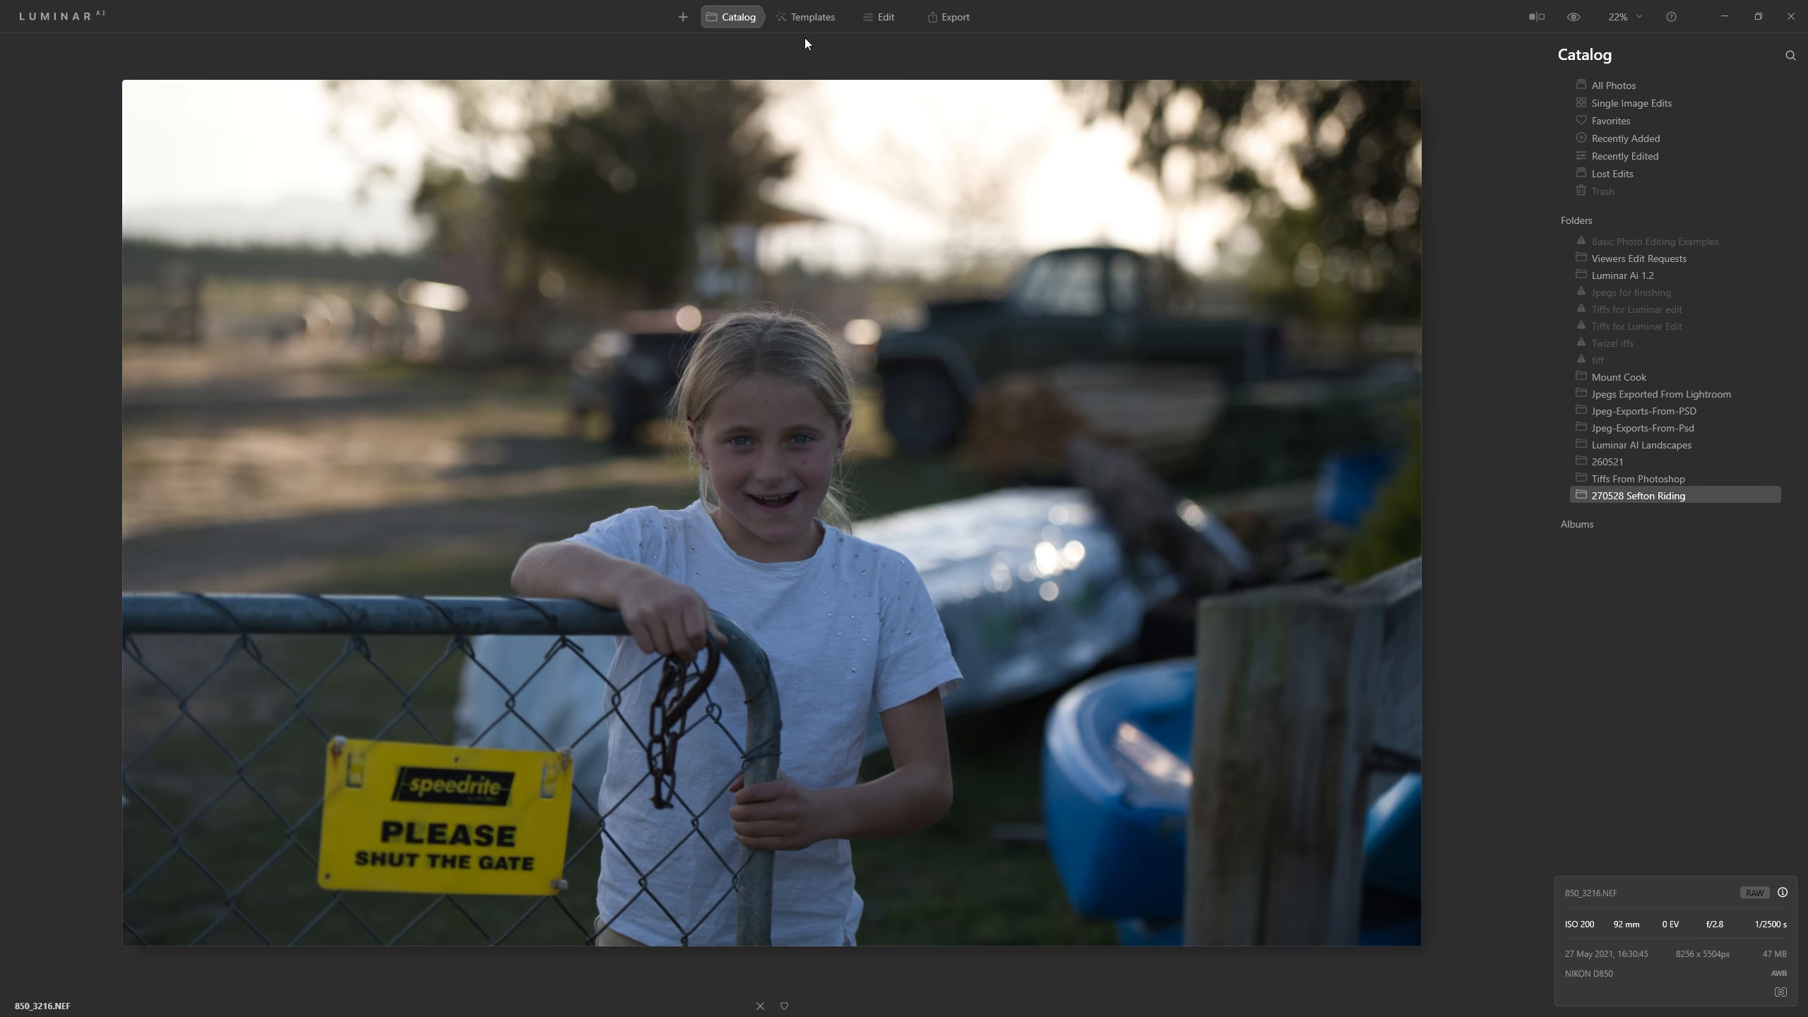
left_click(806, 17)
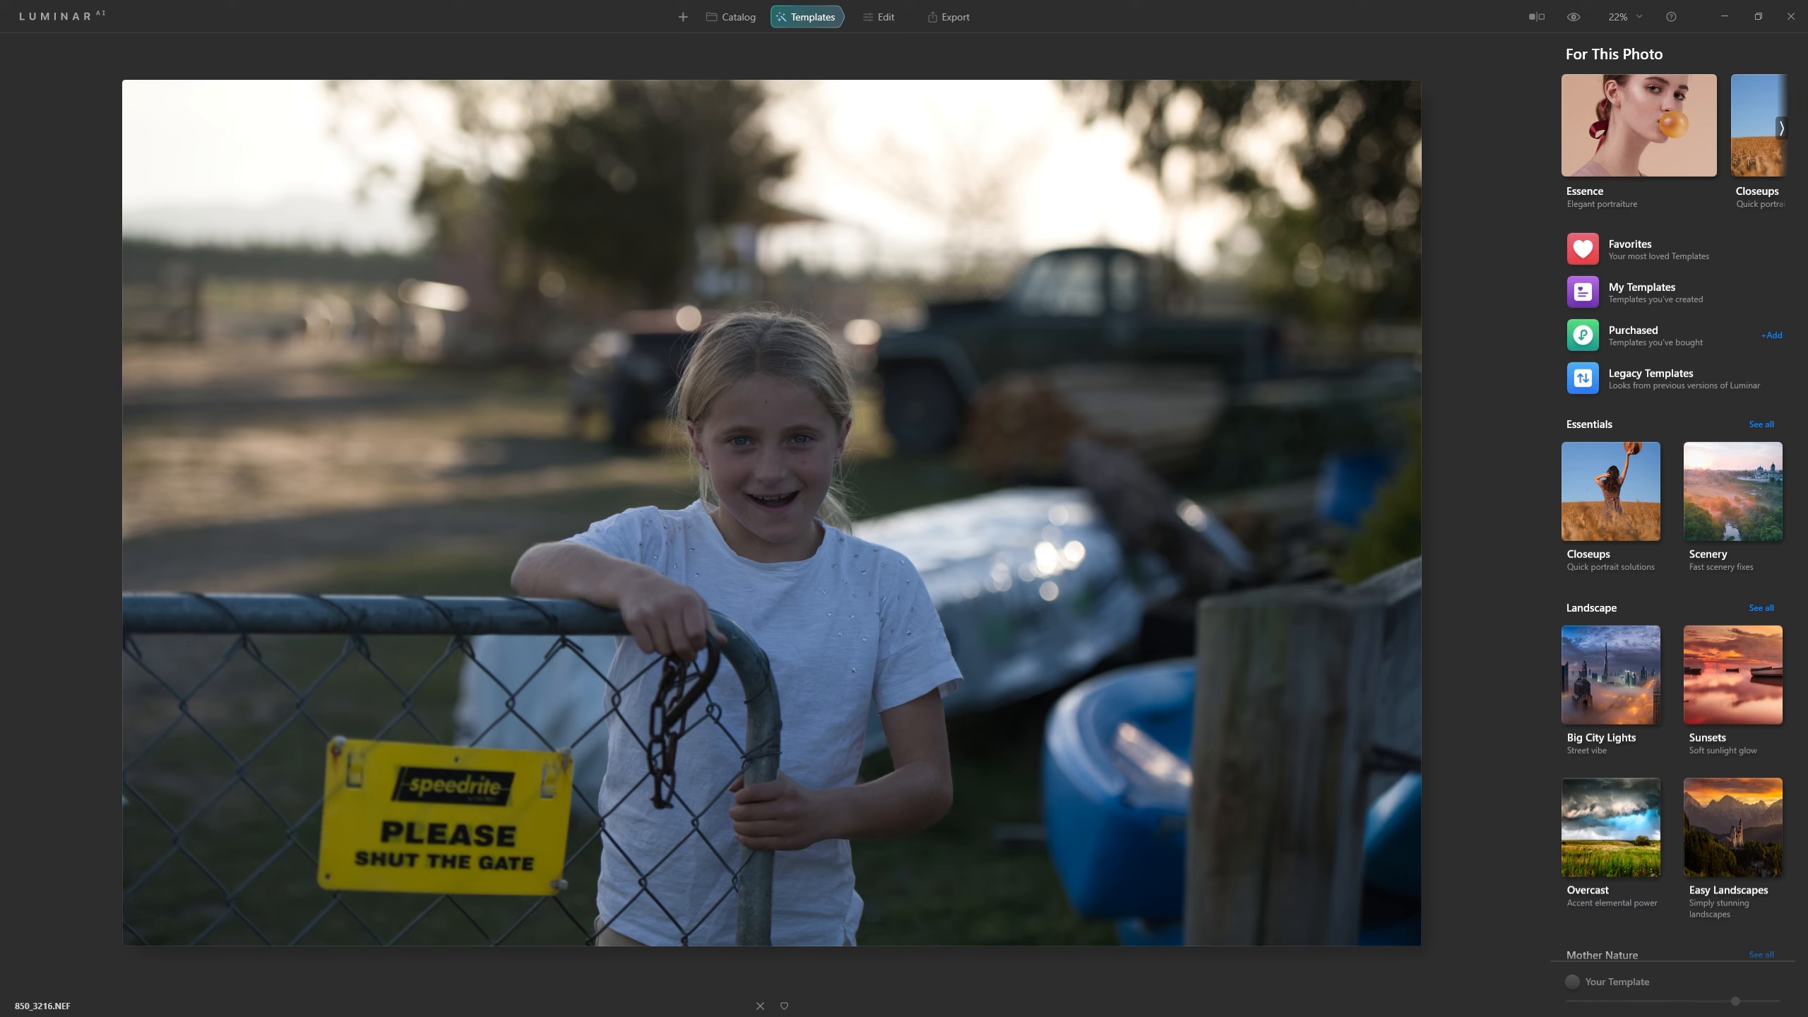
left_click(1783, 130)
left_click(1782, 130)
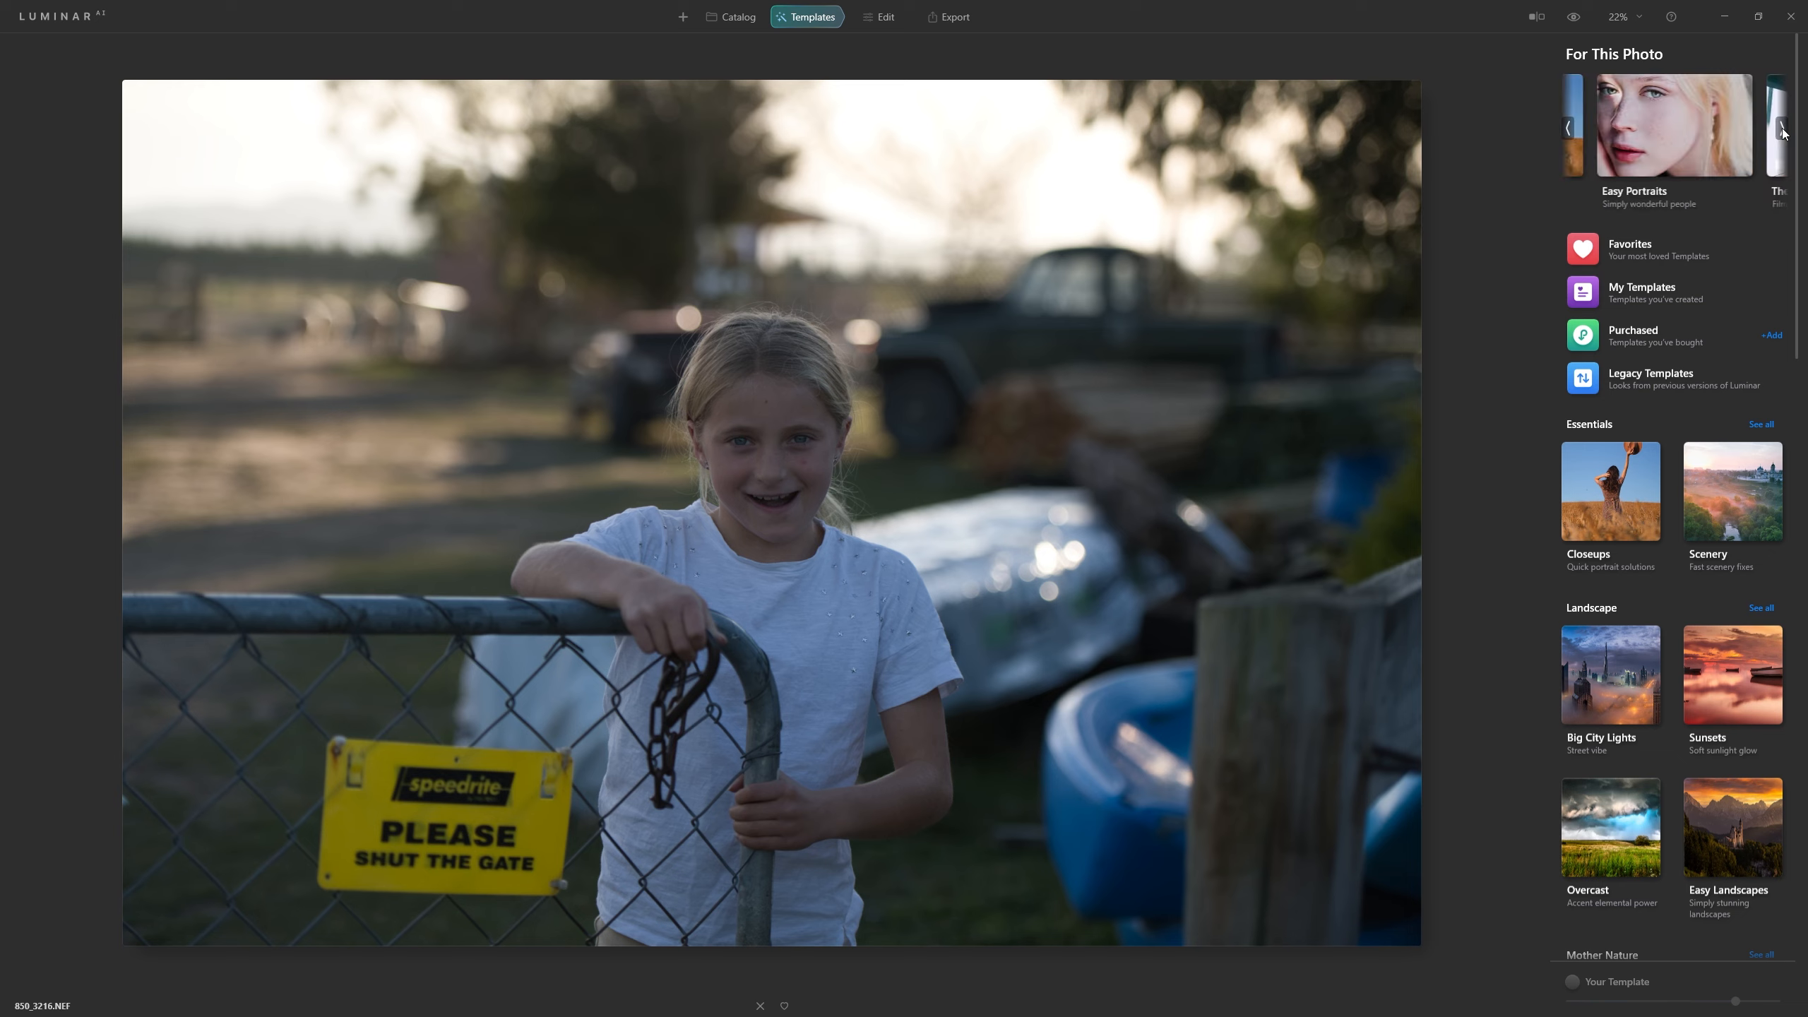
left_click(1690, 147)
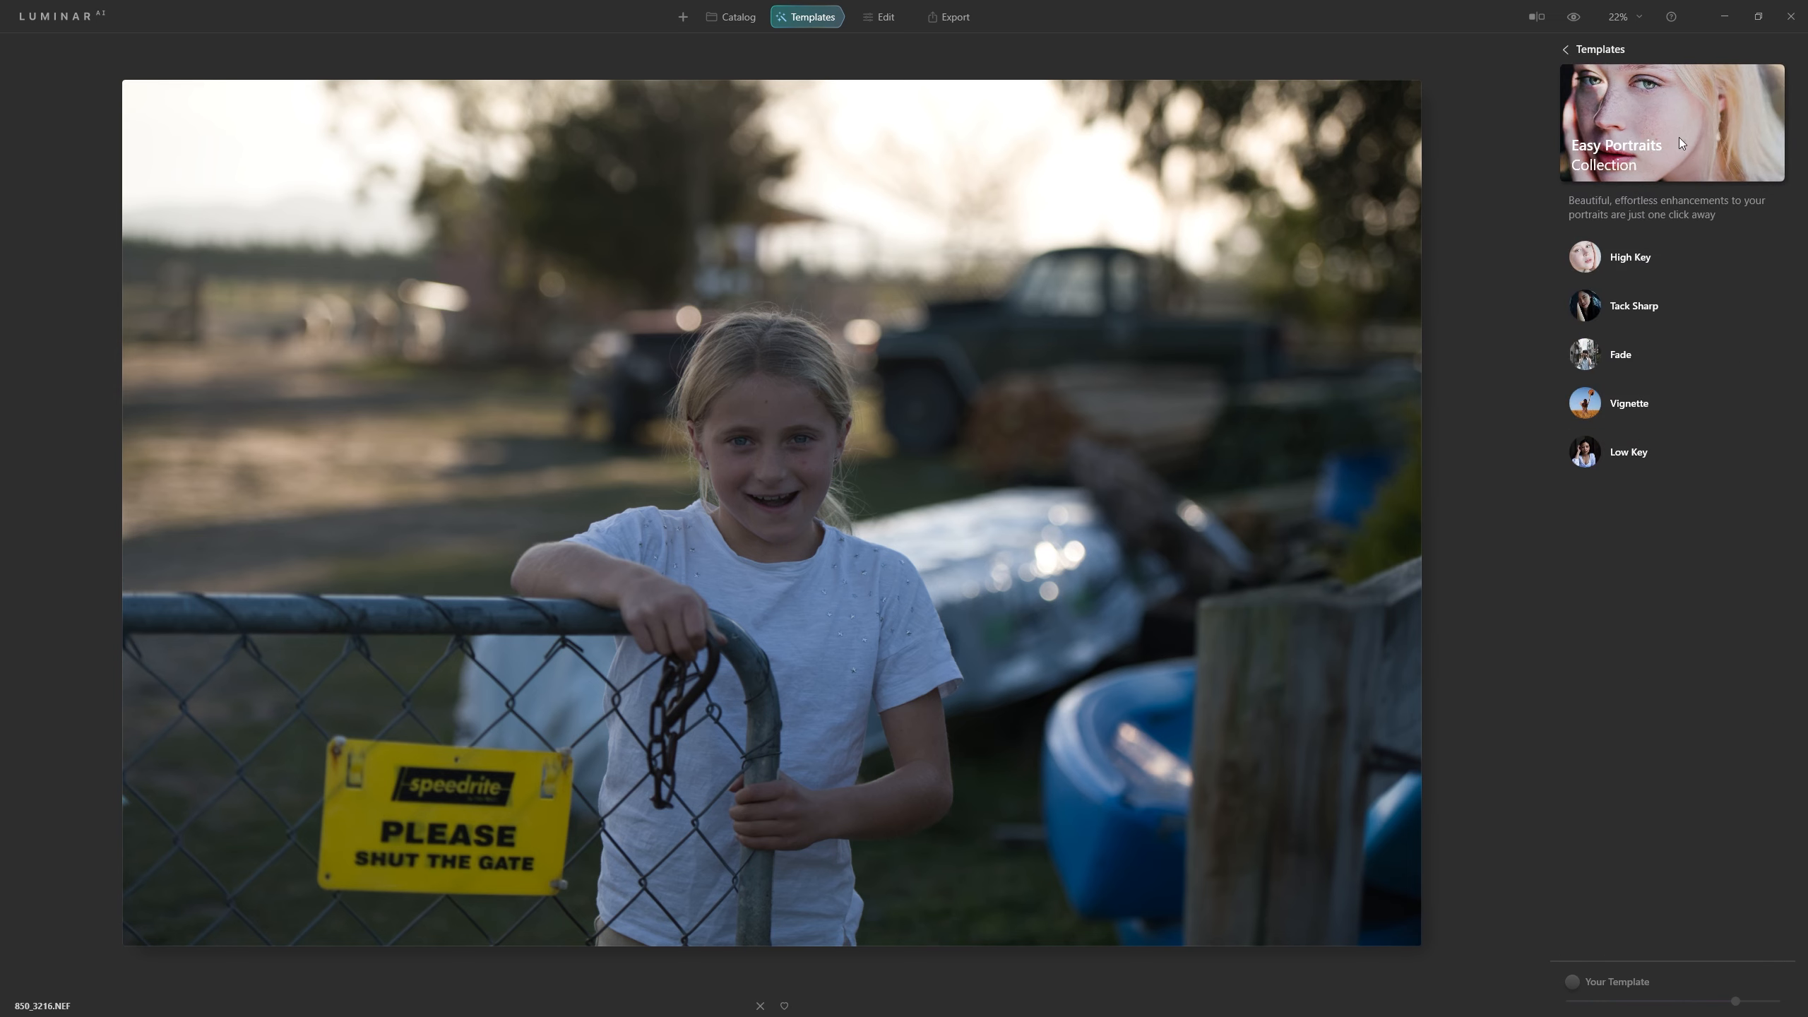
Try the High Key, Fade, Vignette and Low Key templates on the portrait, and settle on Tack Sharp.
left_click(1639, 266)
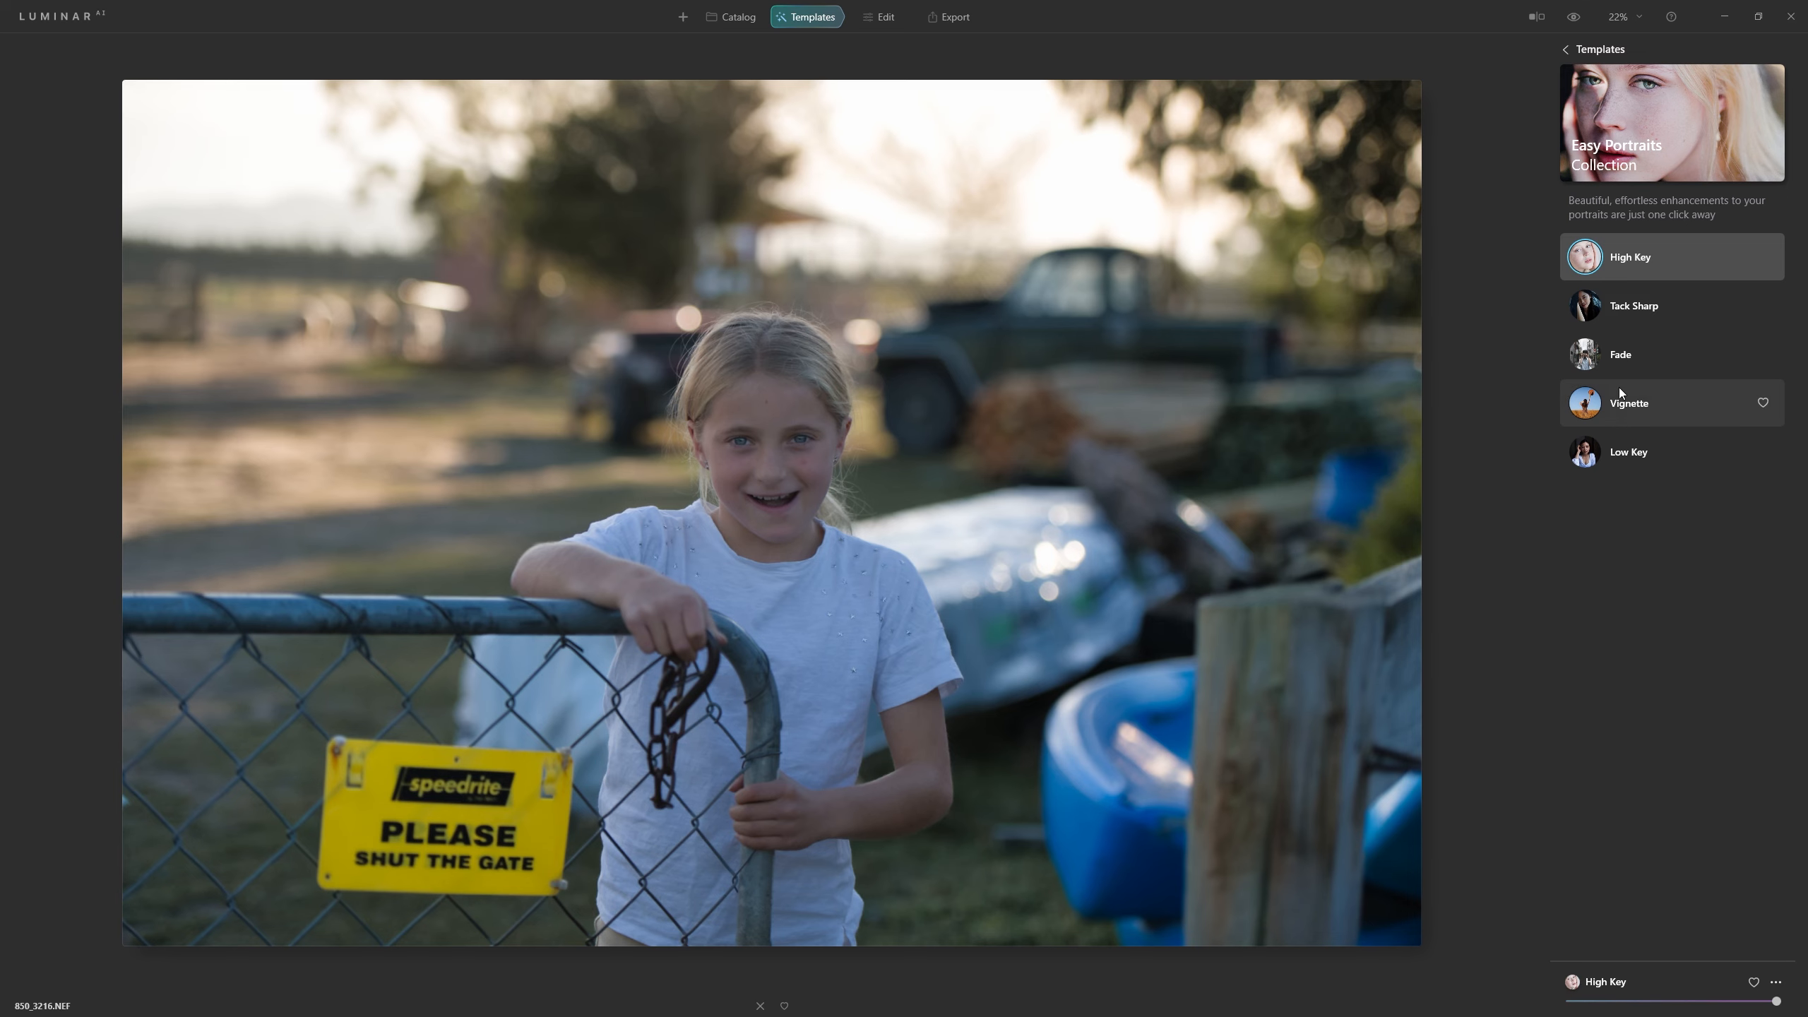
left_click(1648, 350)
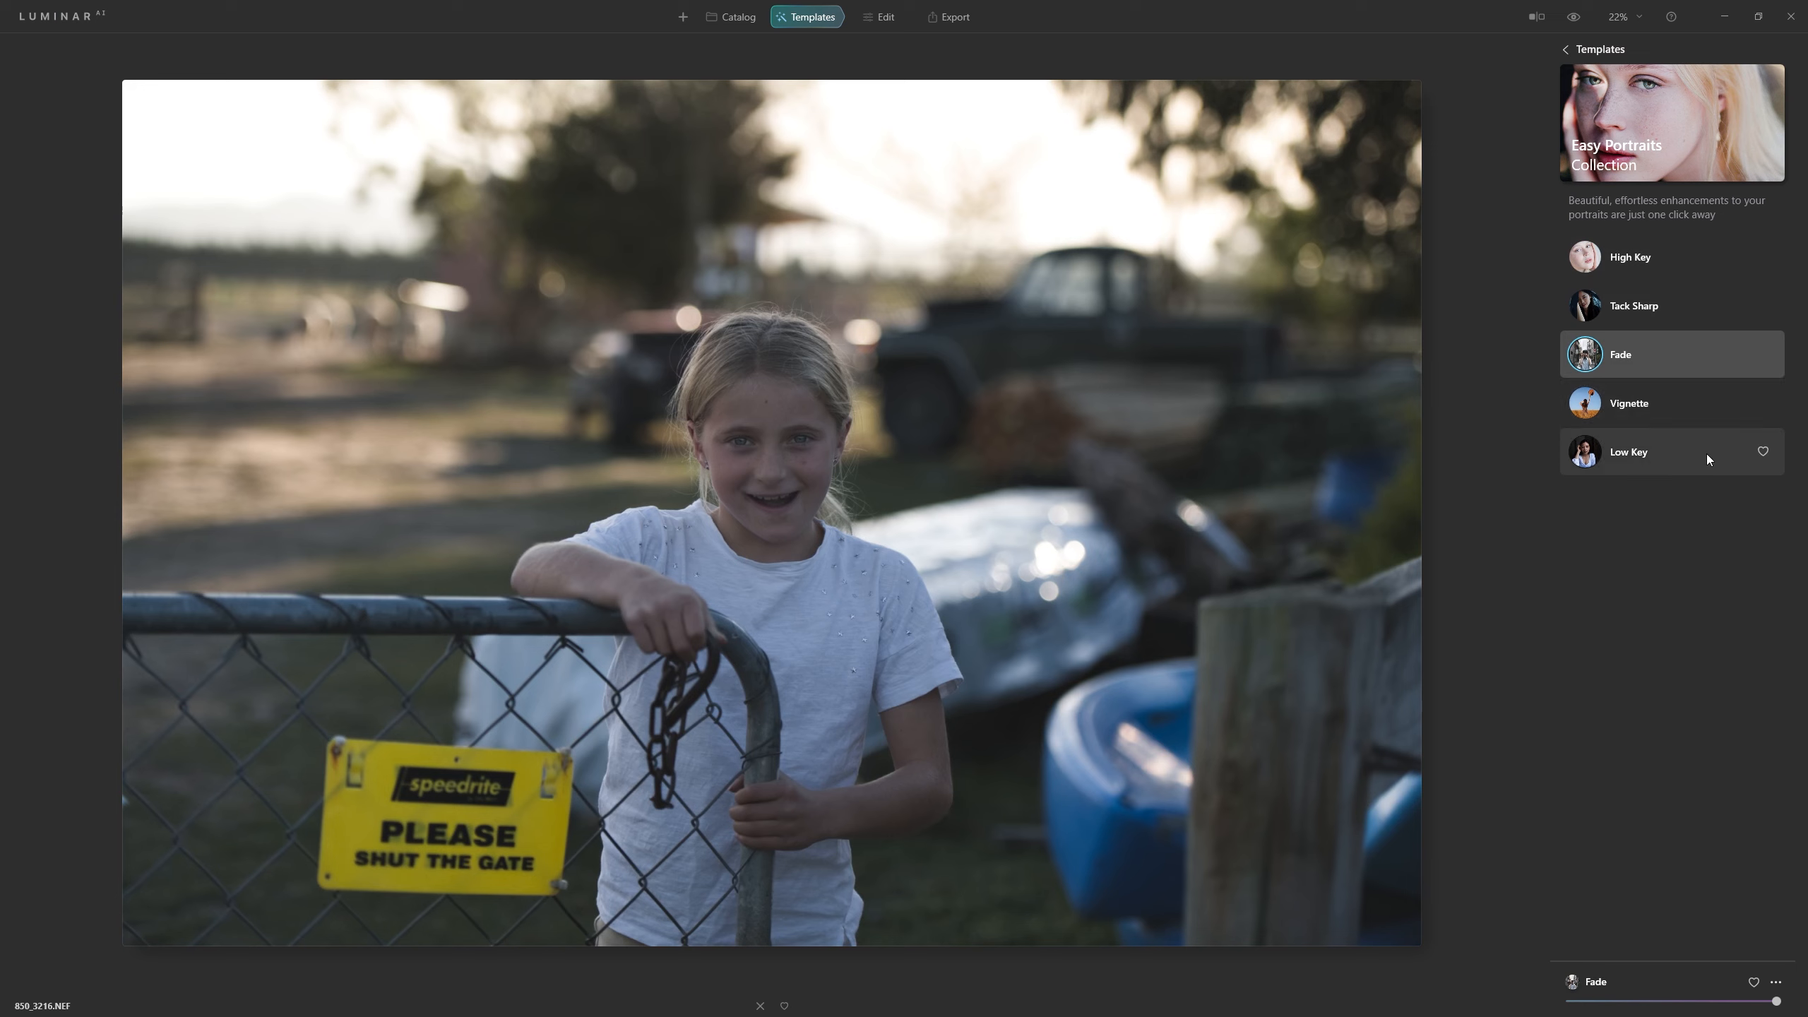
left_click(1706, 403)
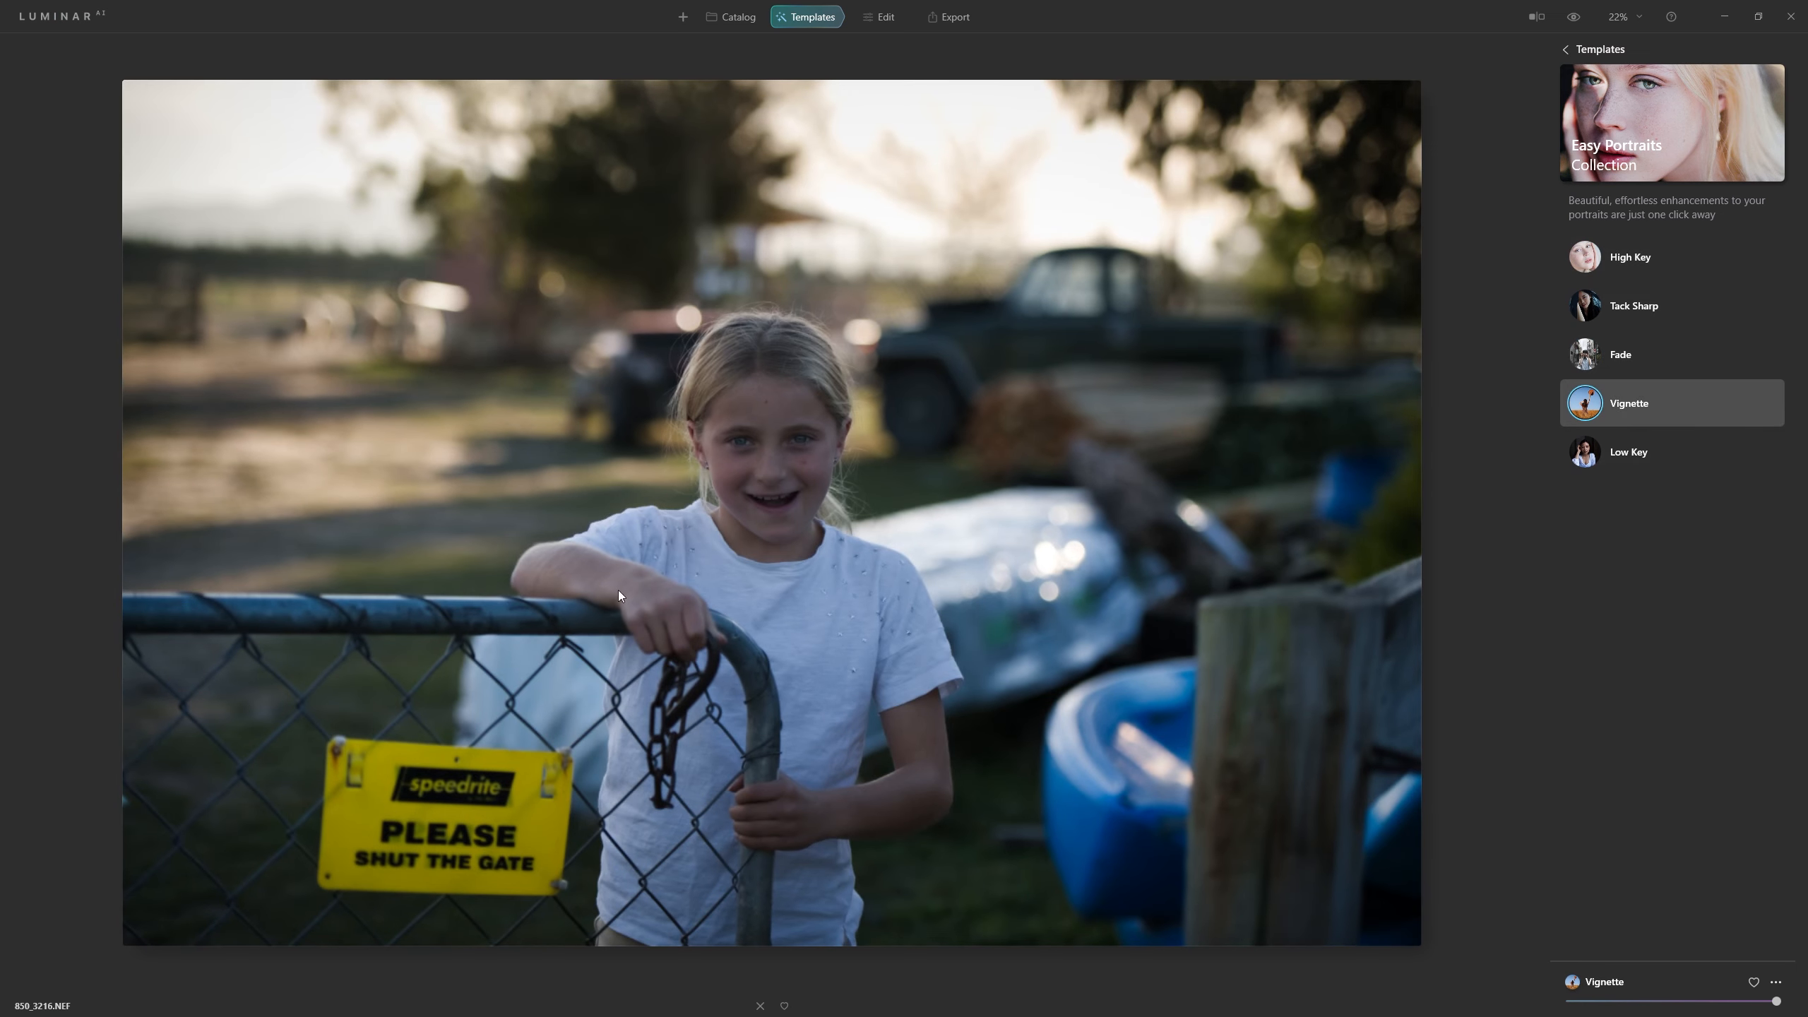
left_click(1677, 456)
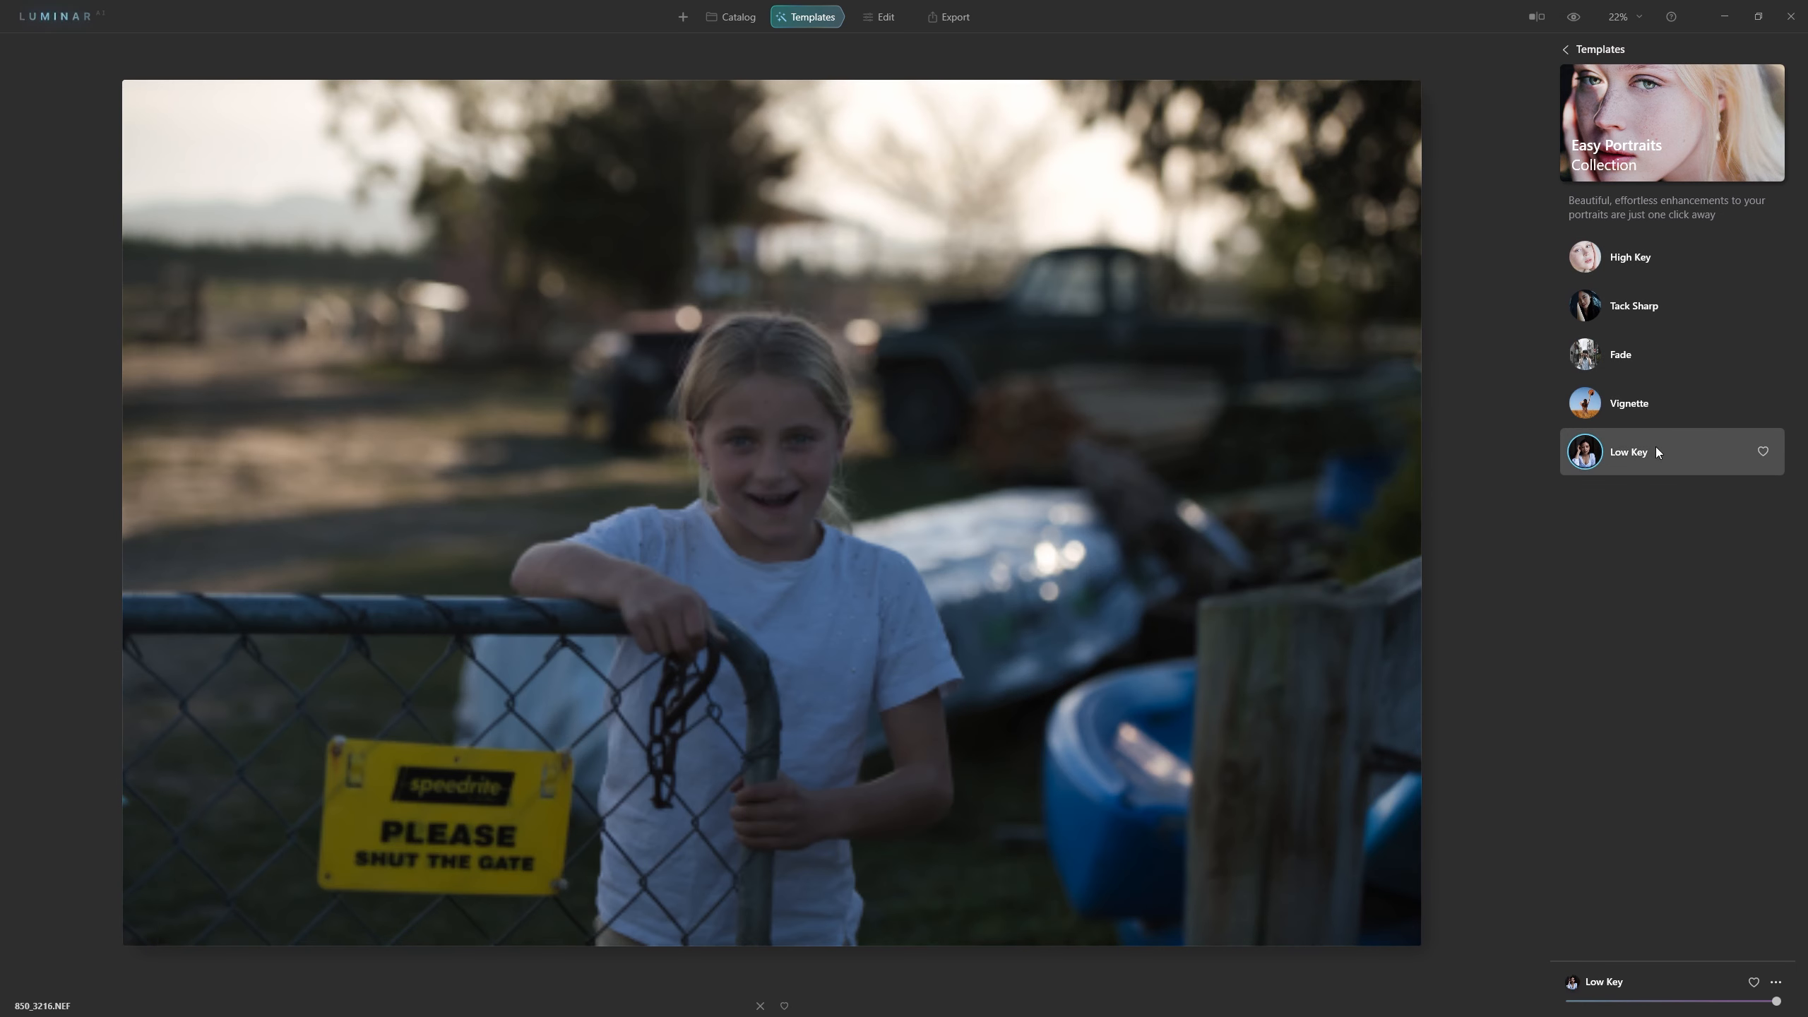
left_click(1641, 307)
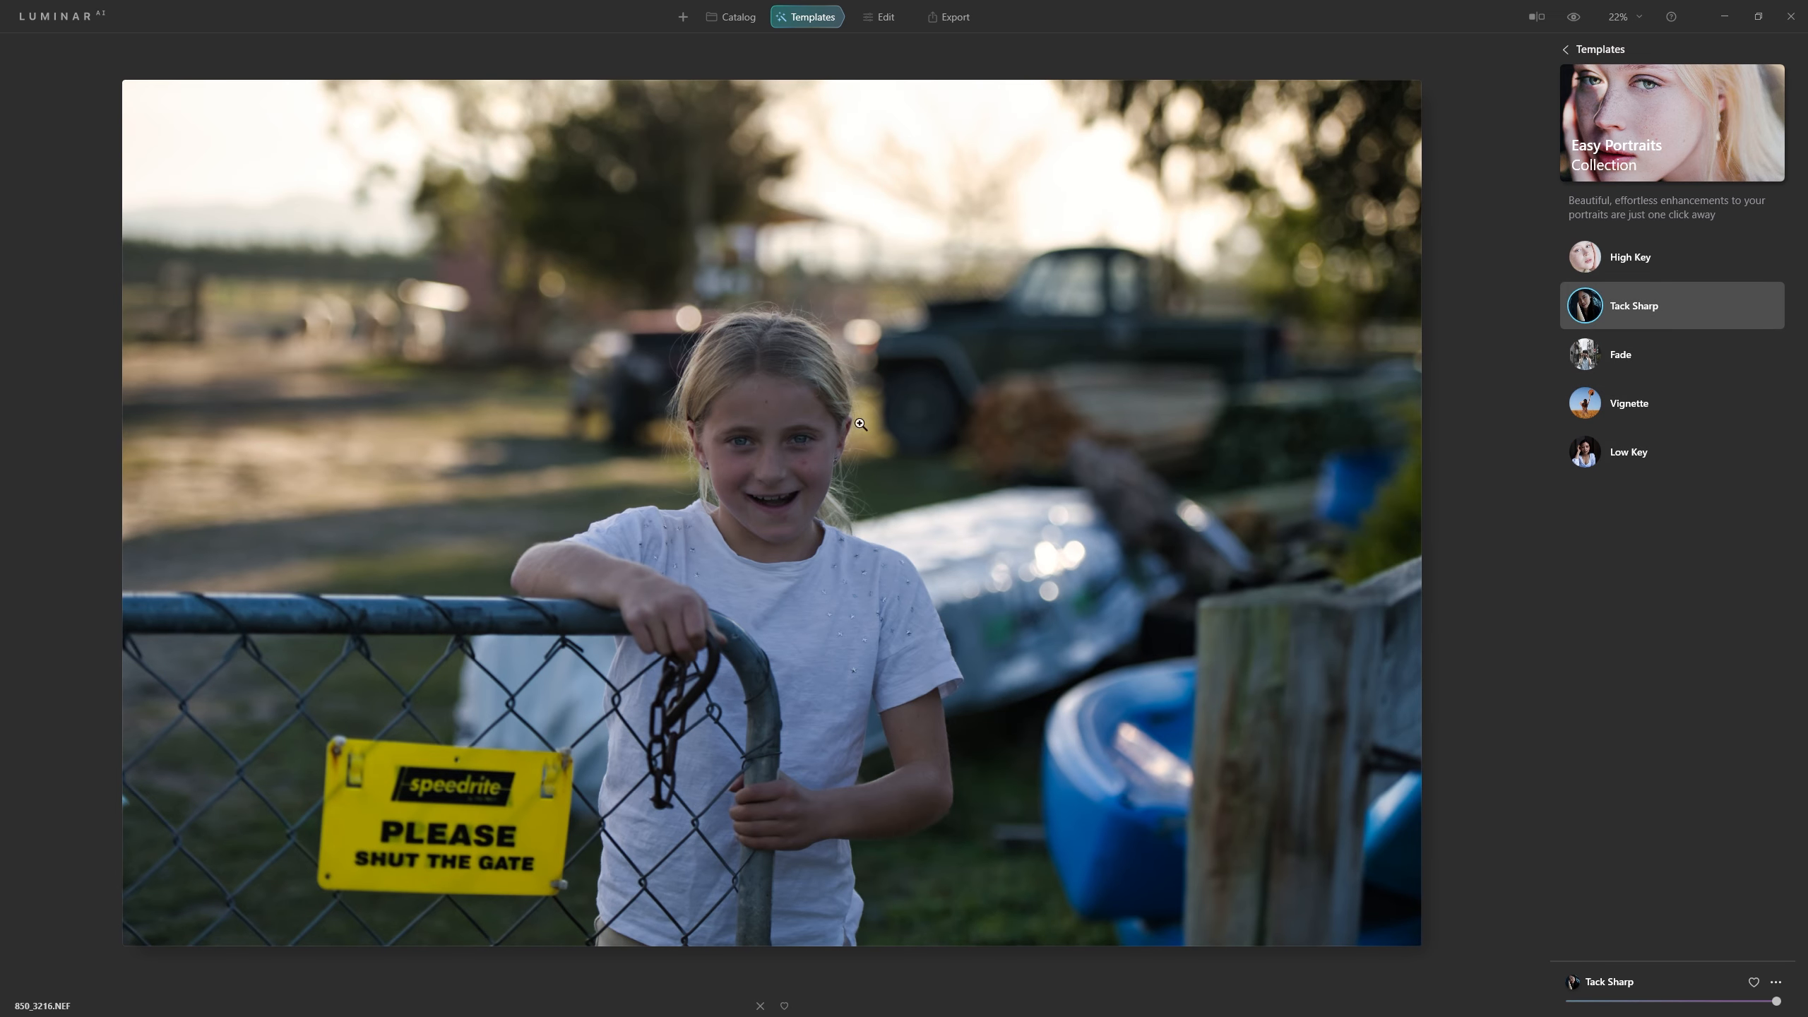
Examine the girl's face at 100% with and without the template, and return to the full photo.
double_click(831, 412)
left_click_drag(764, 517, 1295, 370)
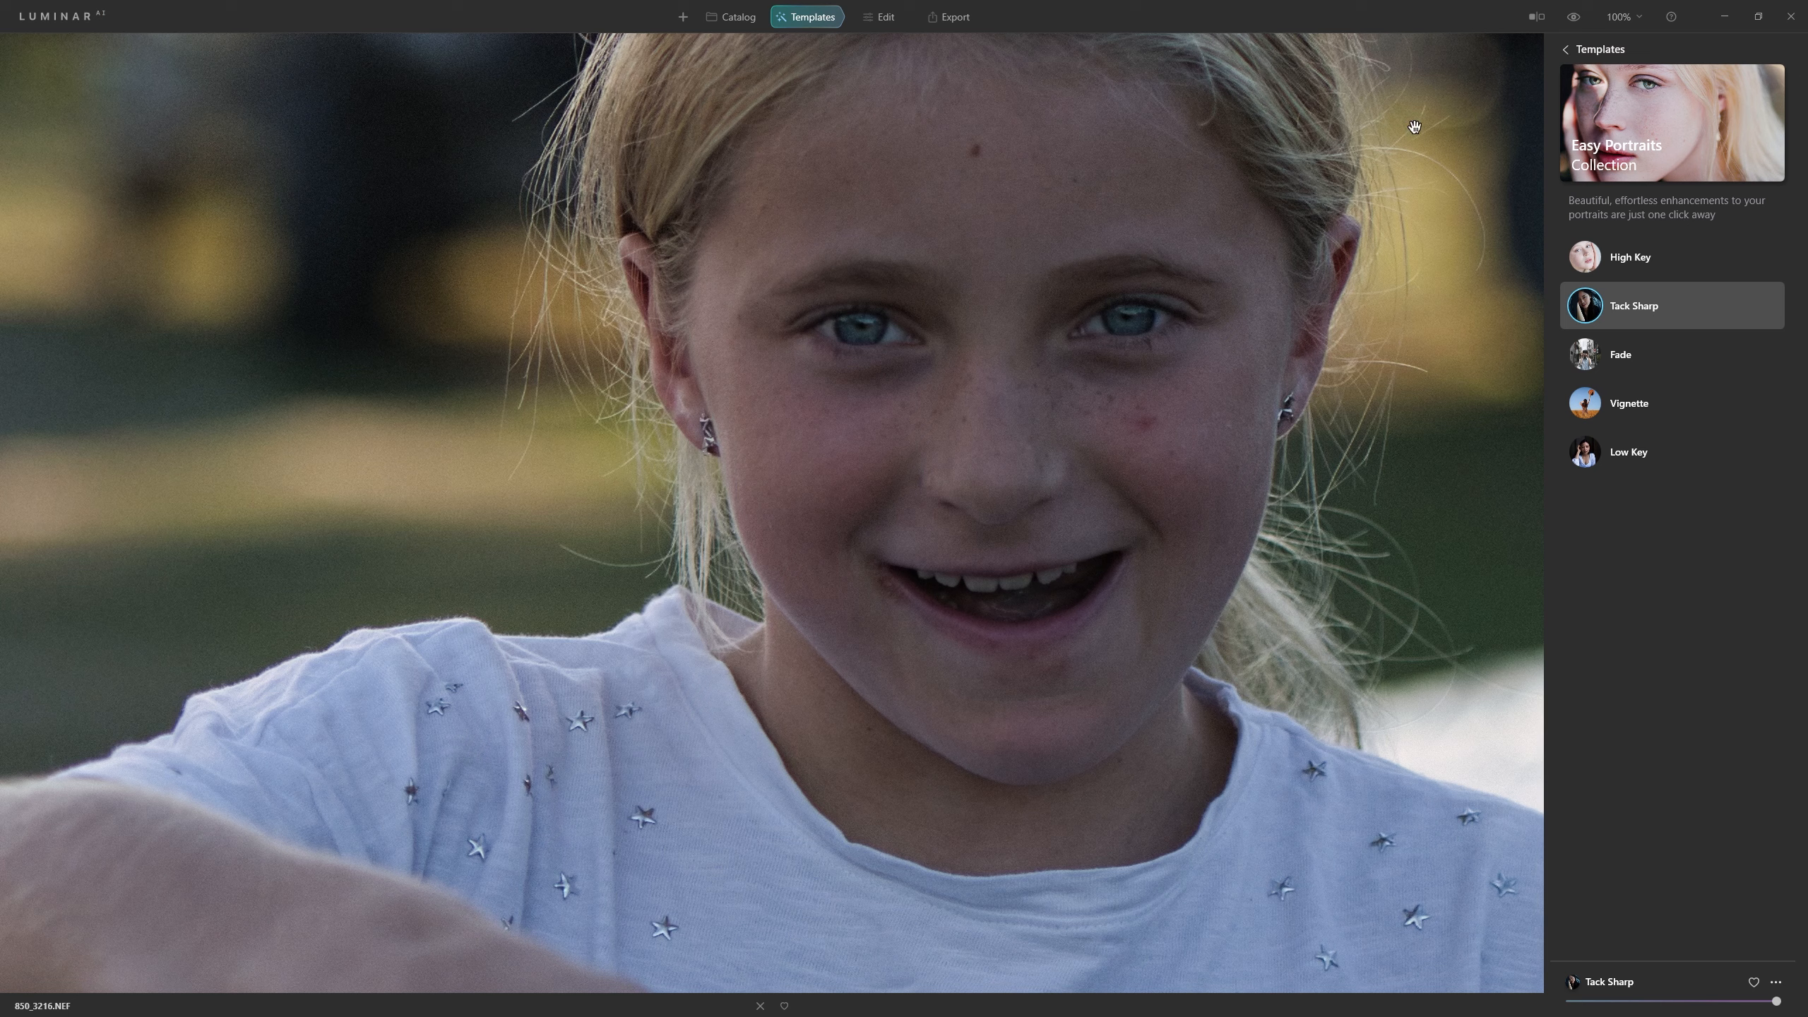
left_click(1576, 18)
left_click(1575, 18)
left_click(1576, 19)
left_click(1574, 17)
double_click(1236, 192)
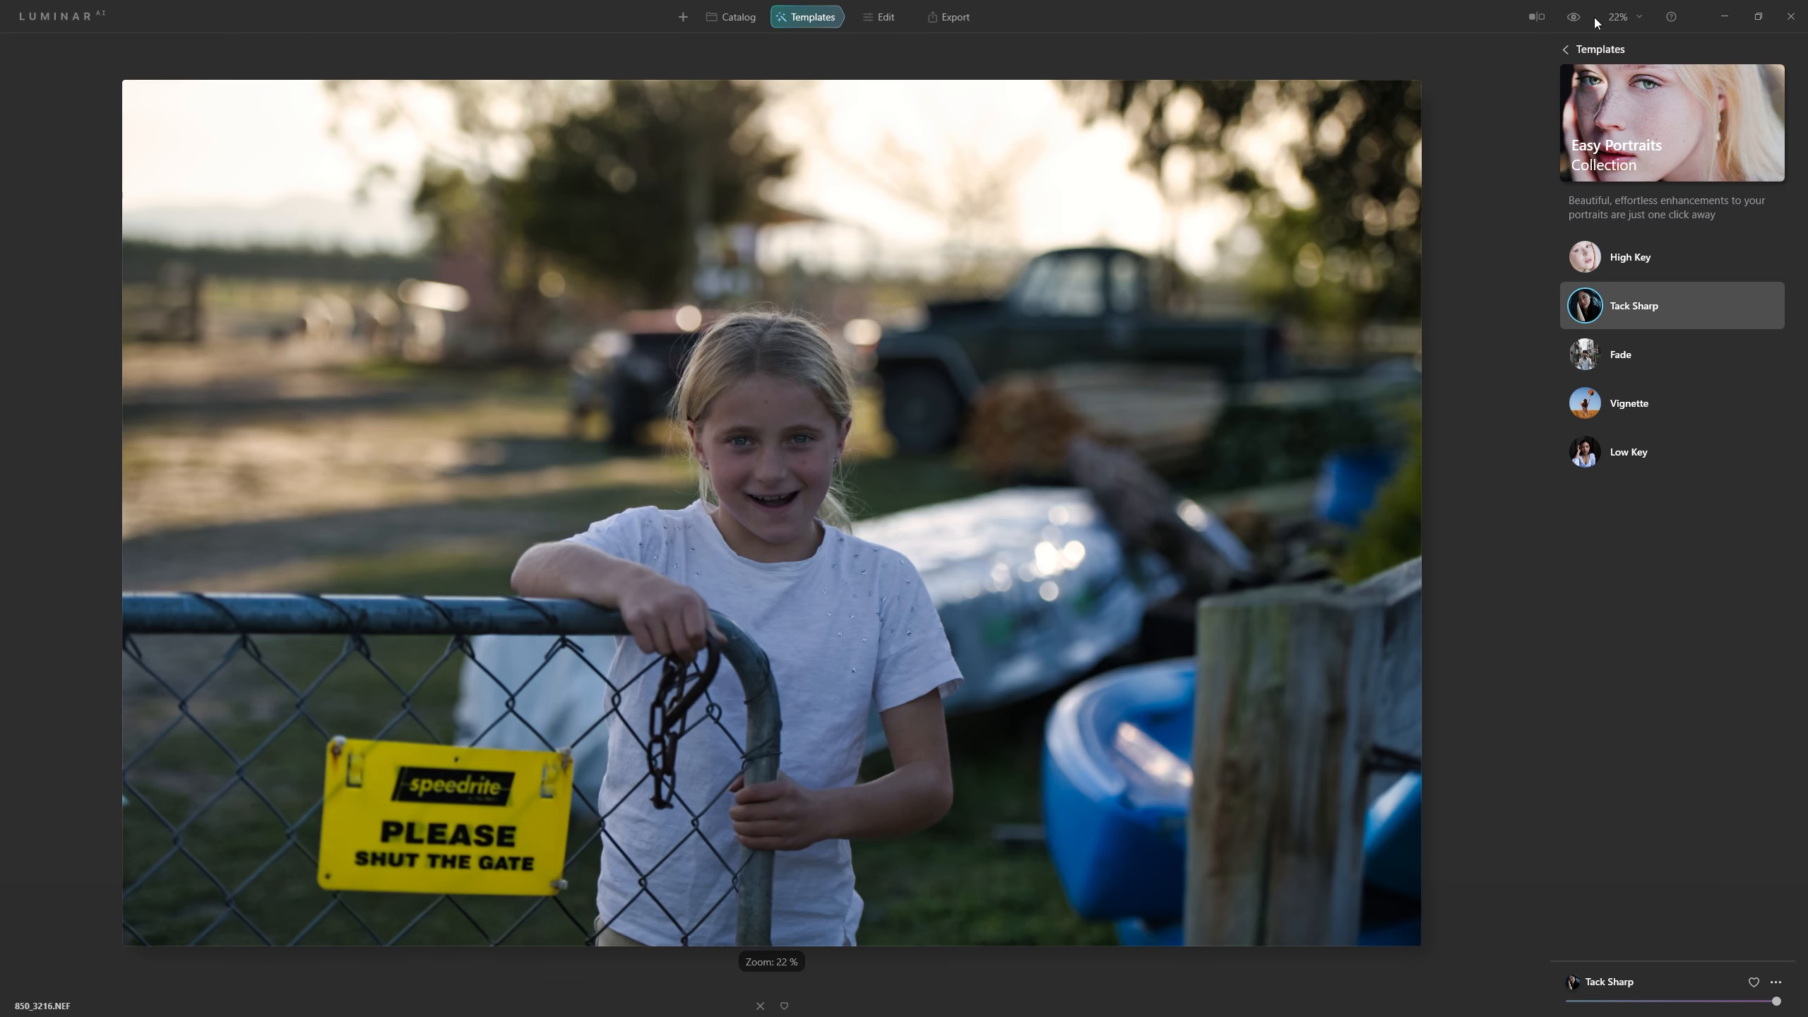
Compare the whole portrait before and after the Tack Sharp template.
left_click(1572, 17)
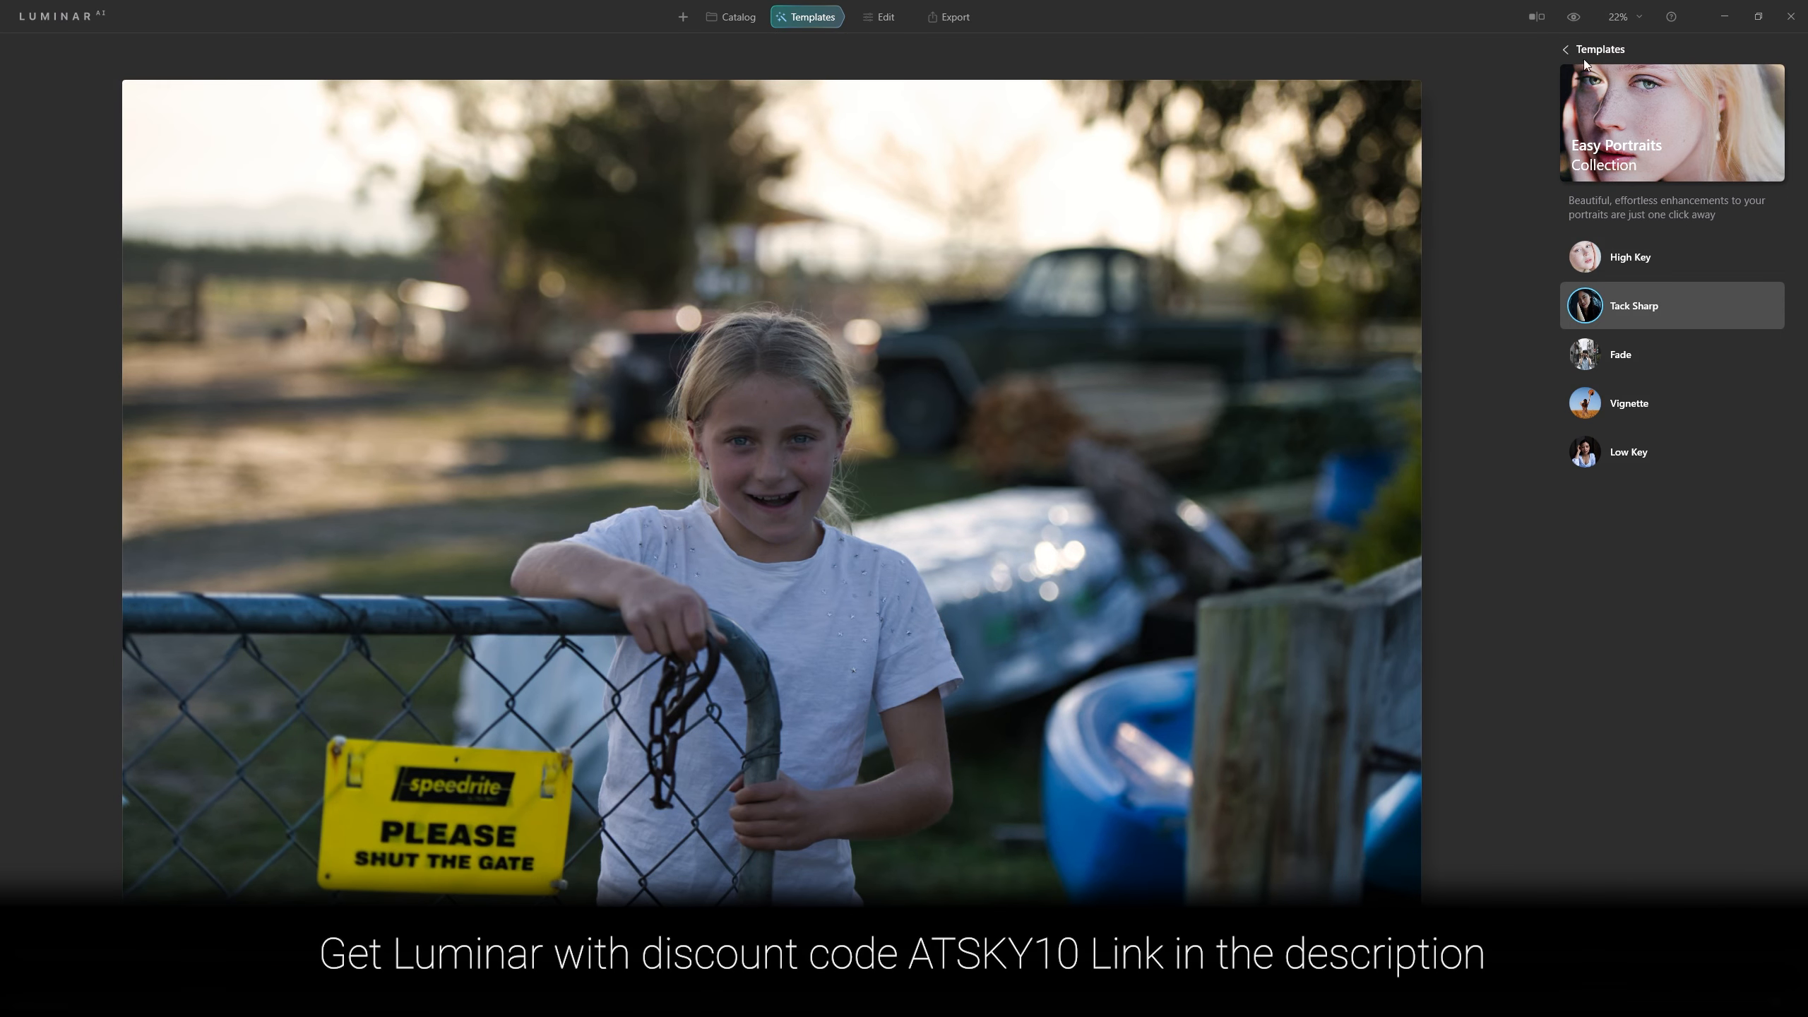
left_click(1575, 19)
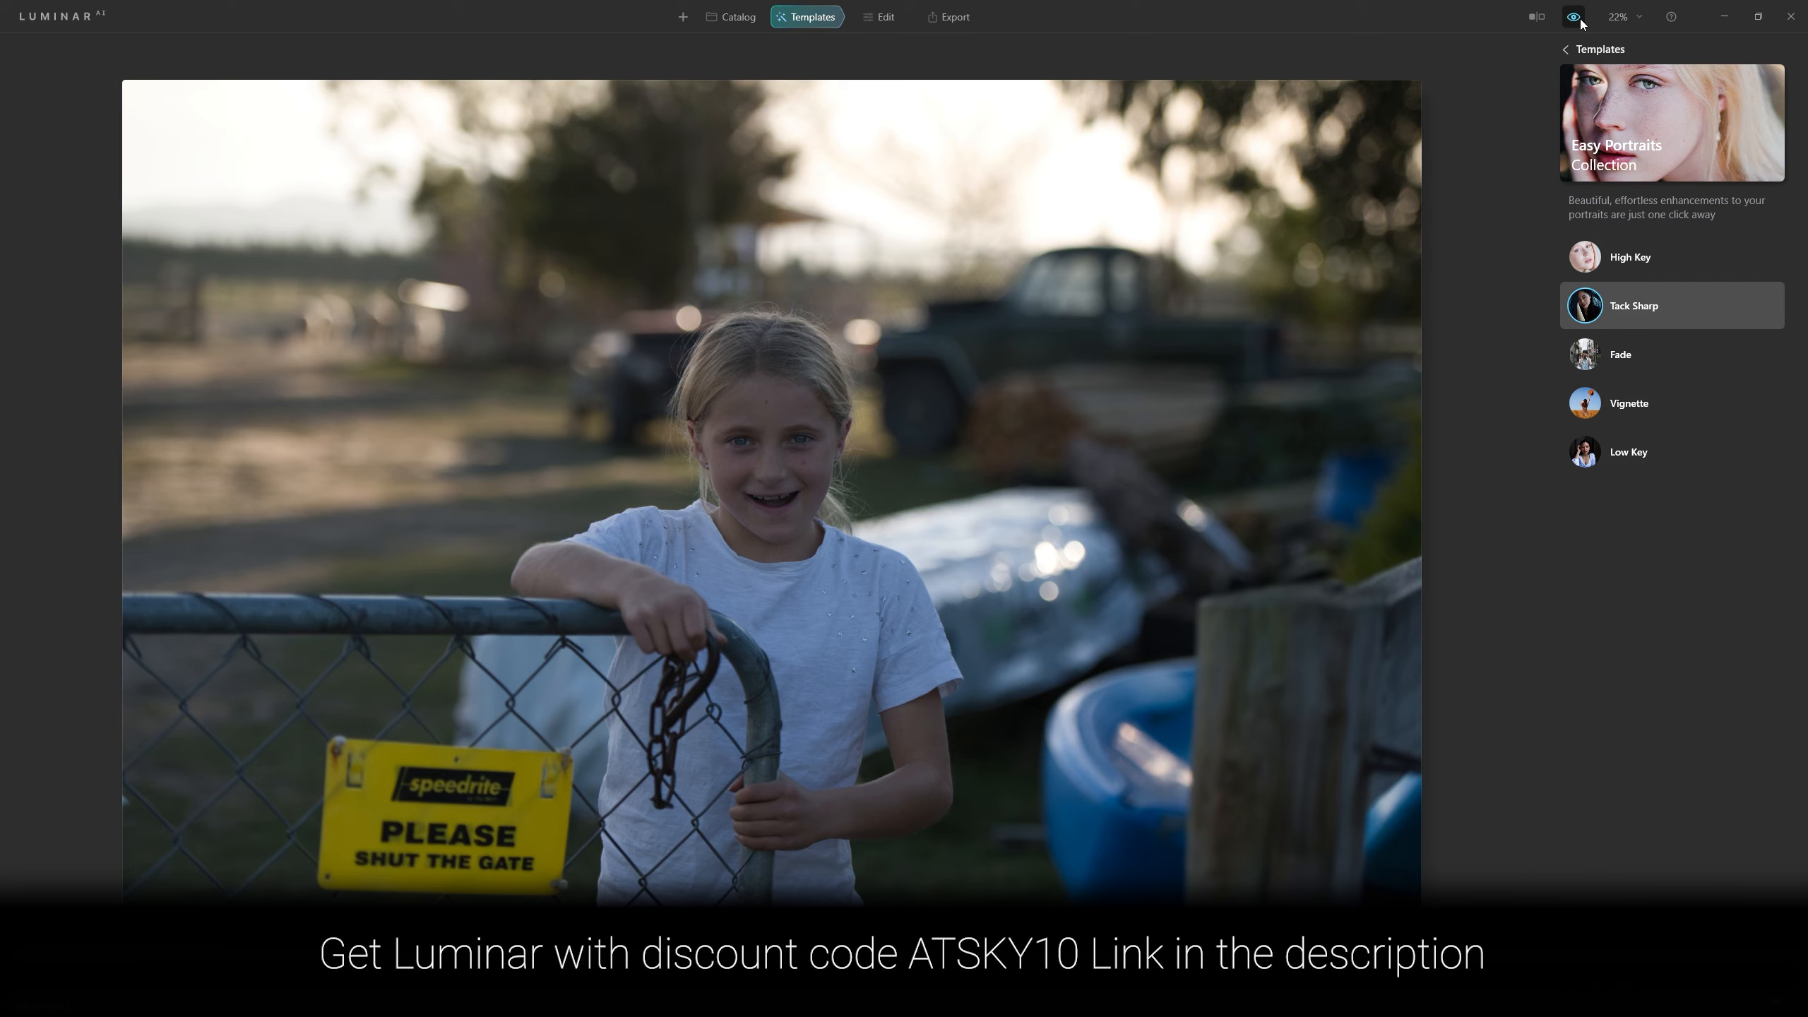
left_click(1575, 19)
left_click(1575, 19)
left_click(1575, 18)
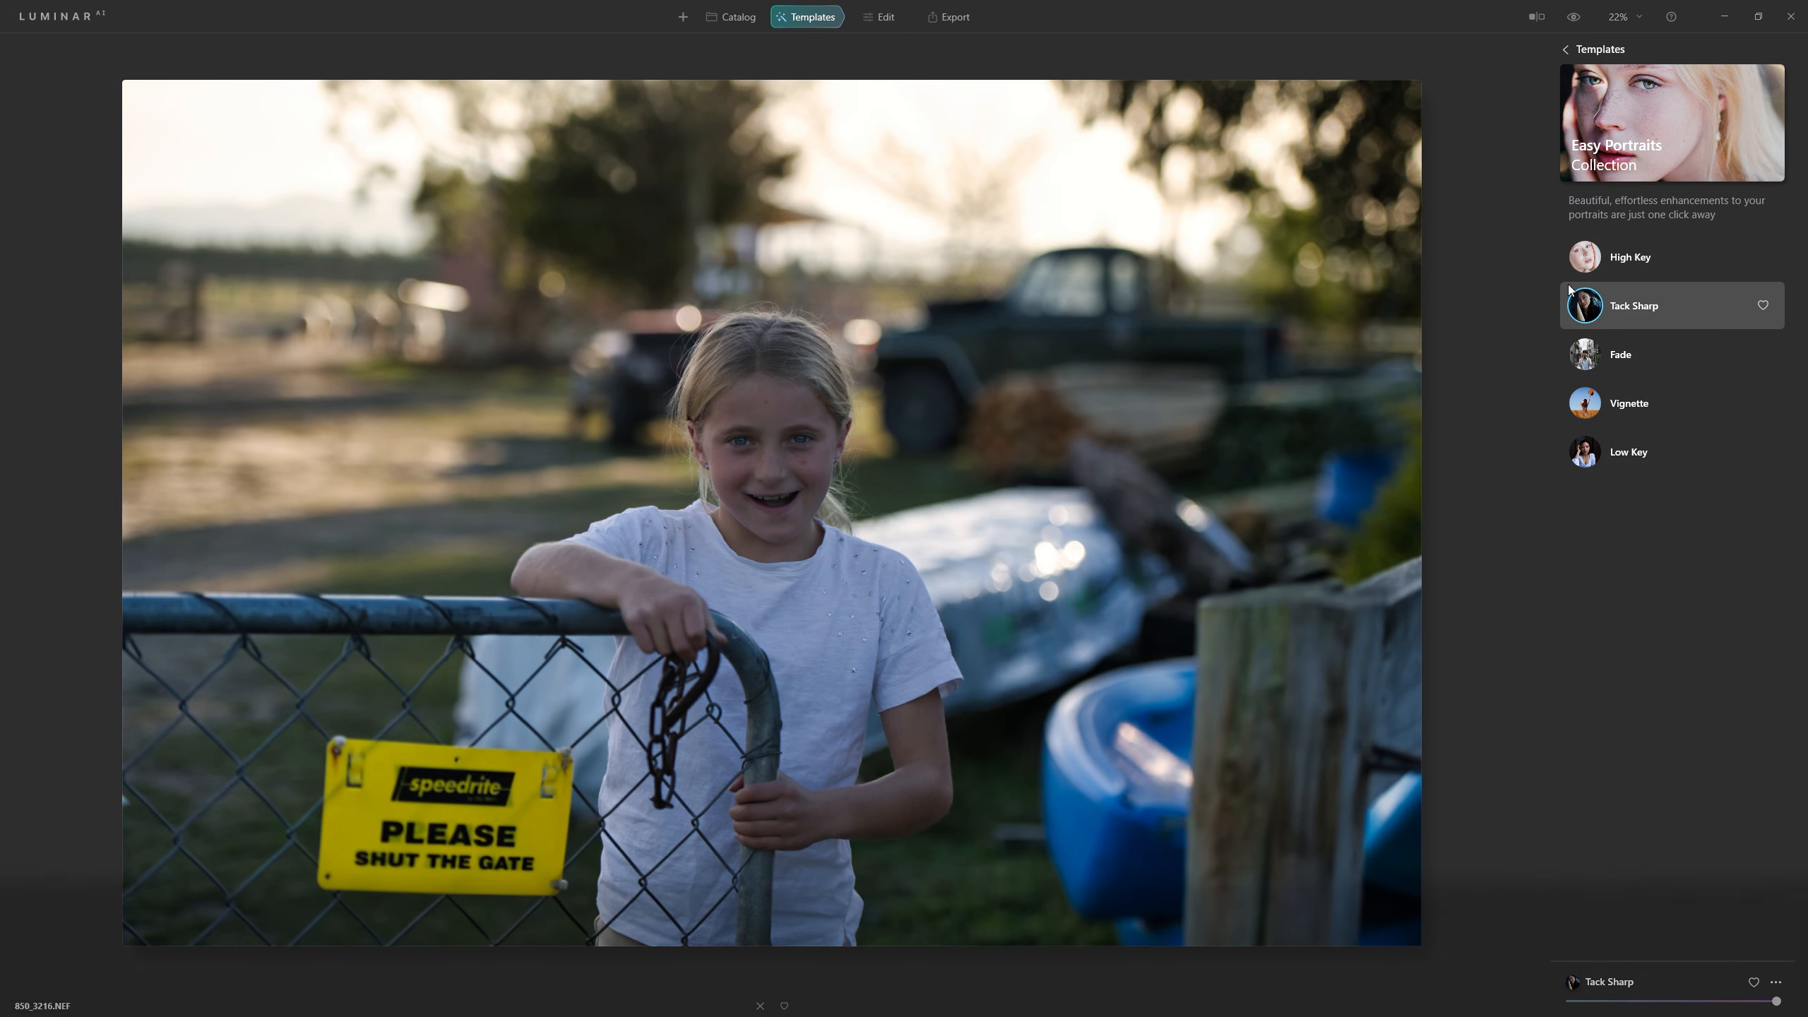
Return to the template overview and look through the Essentials, Landscape and Mother Nature collections.
left_click(1569, 49)
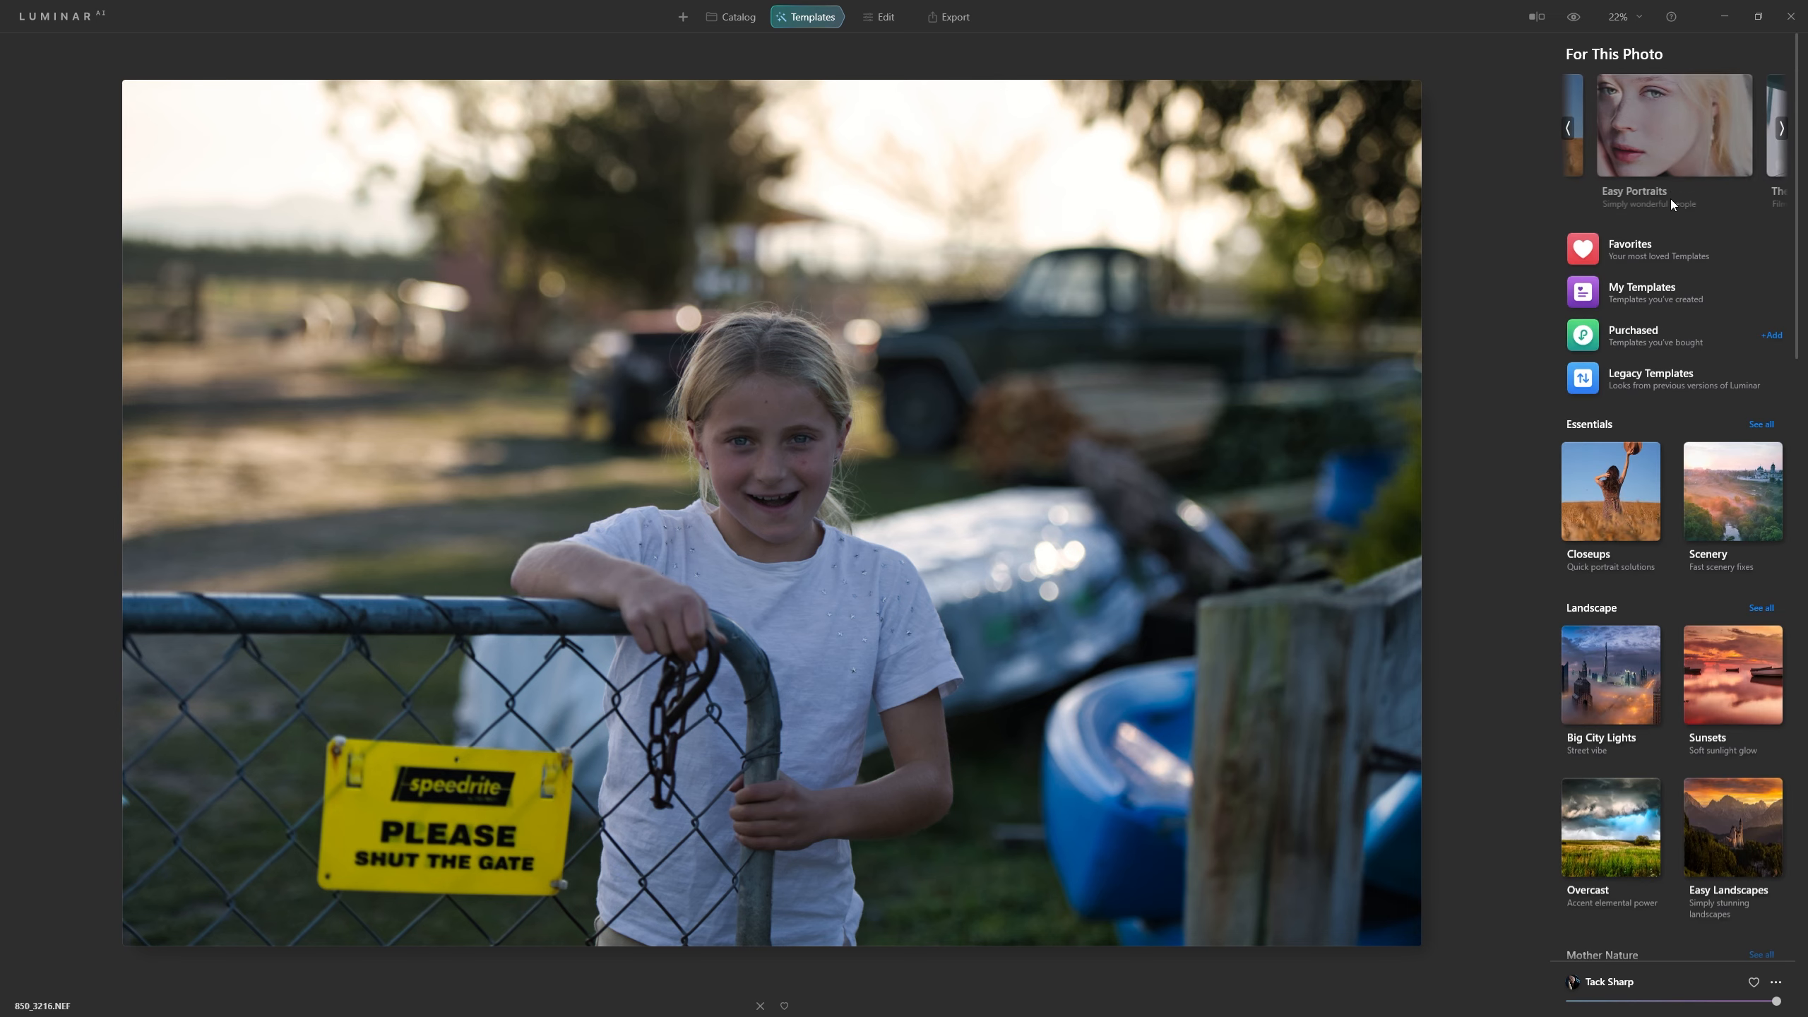
scroll(1667, 502, "down", 1)
scroll(1667, 501, "down", 2)
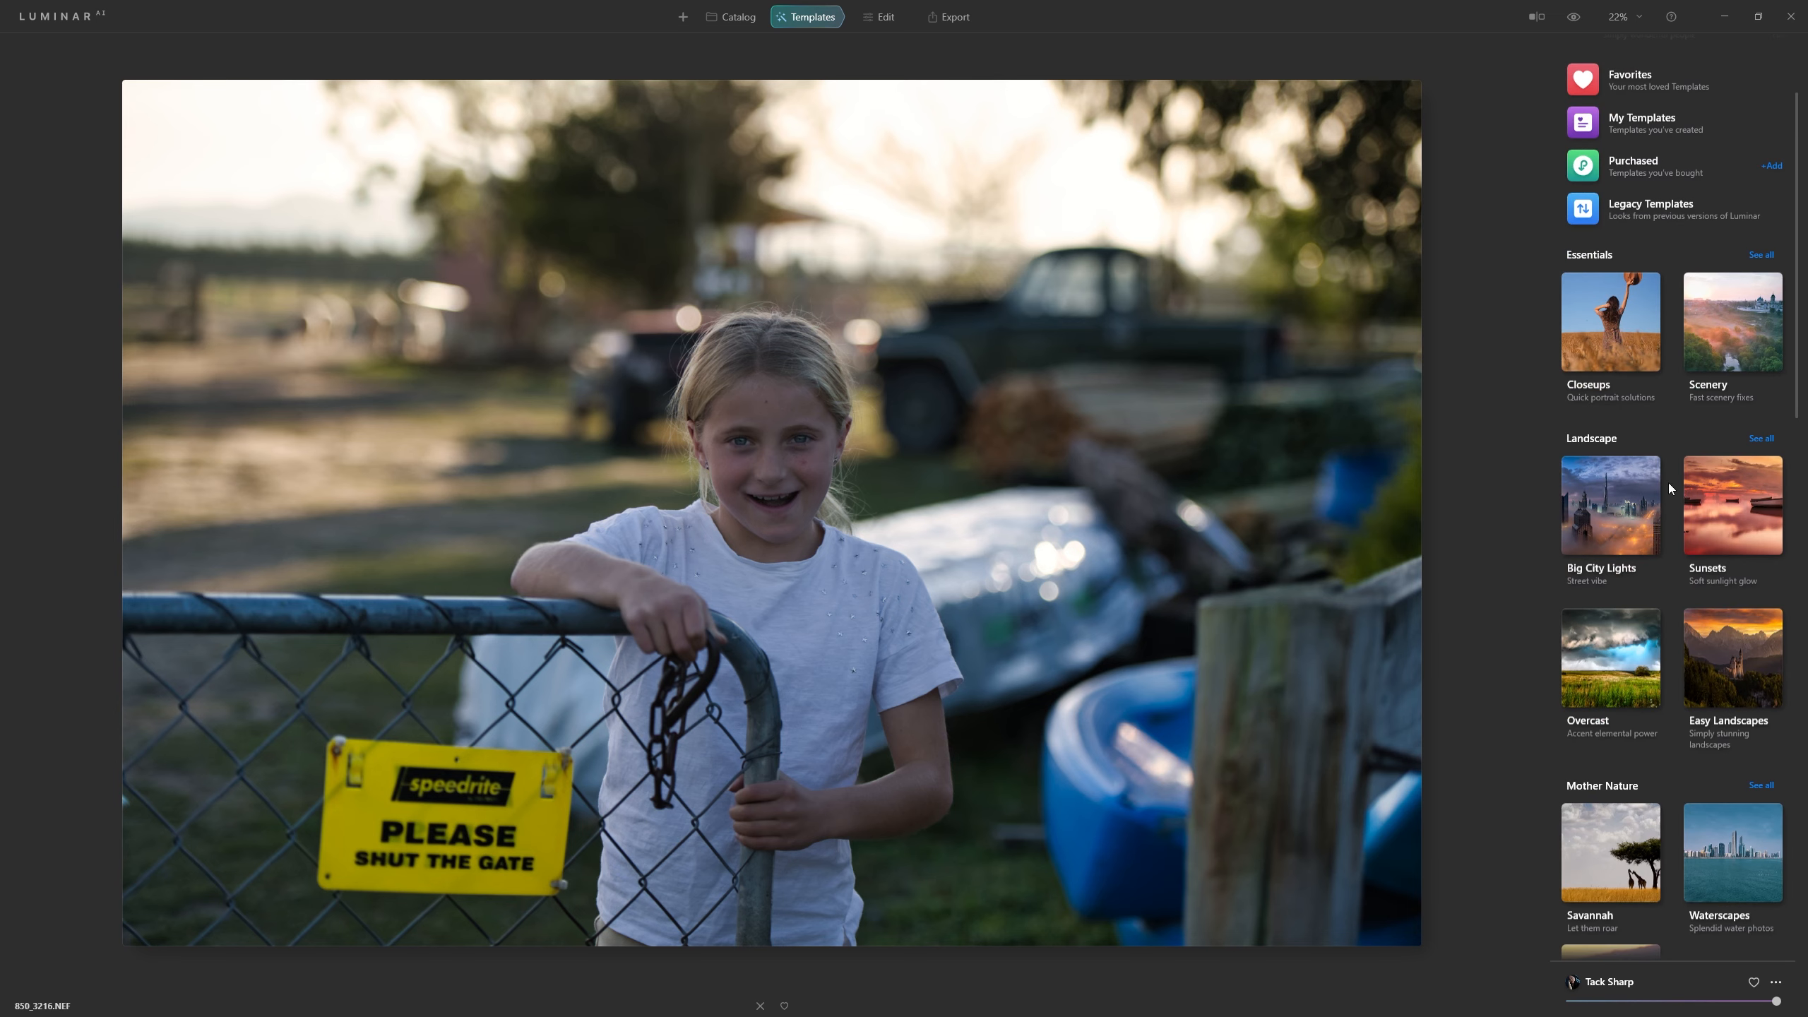
scroll(1617, 522, "down", 3)
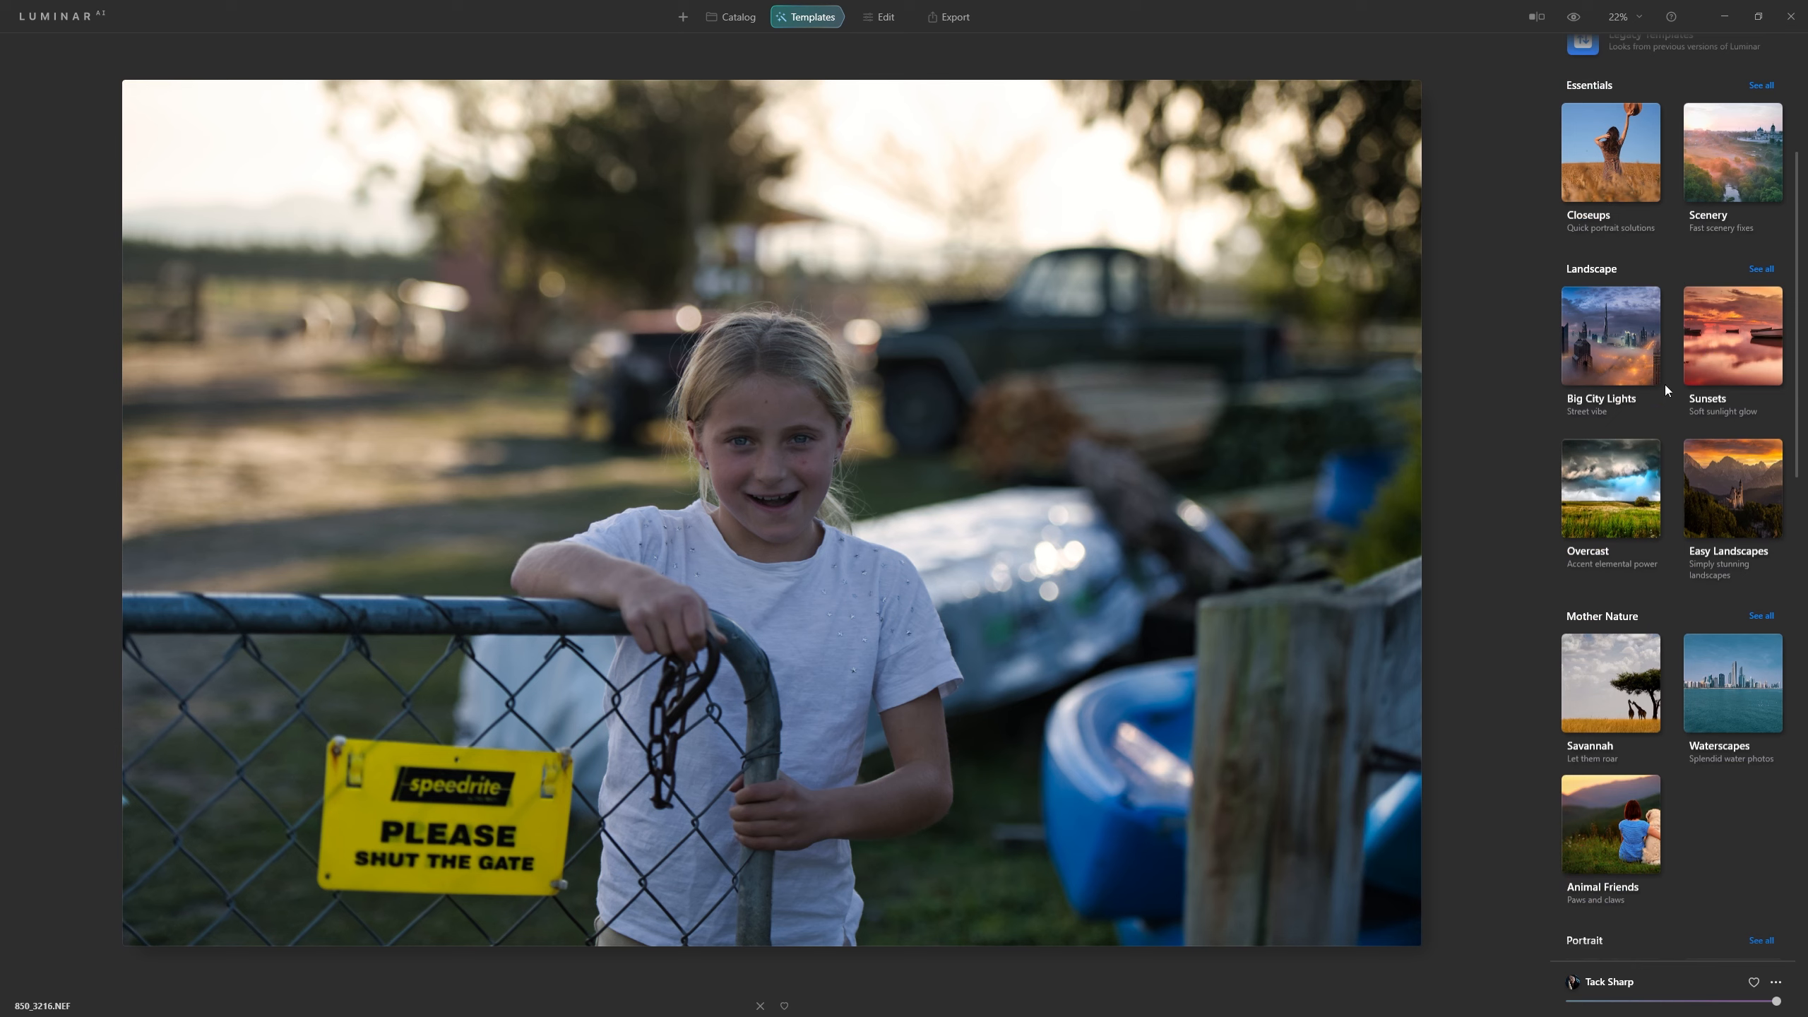
scroll(1680, 290, "up", 3)
scroll(1719, 221, "up", 3)
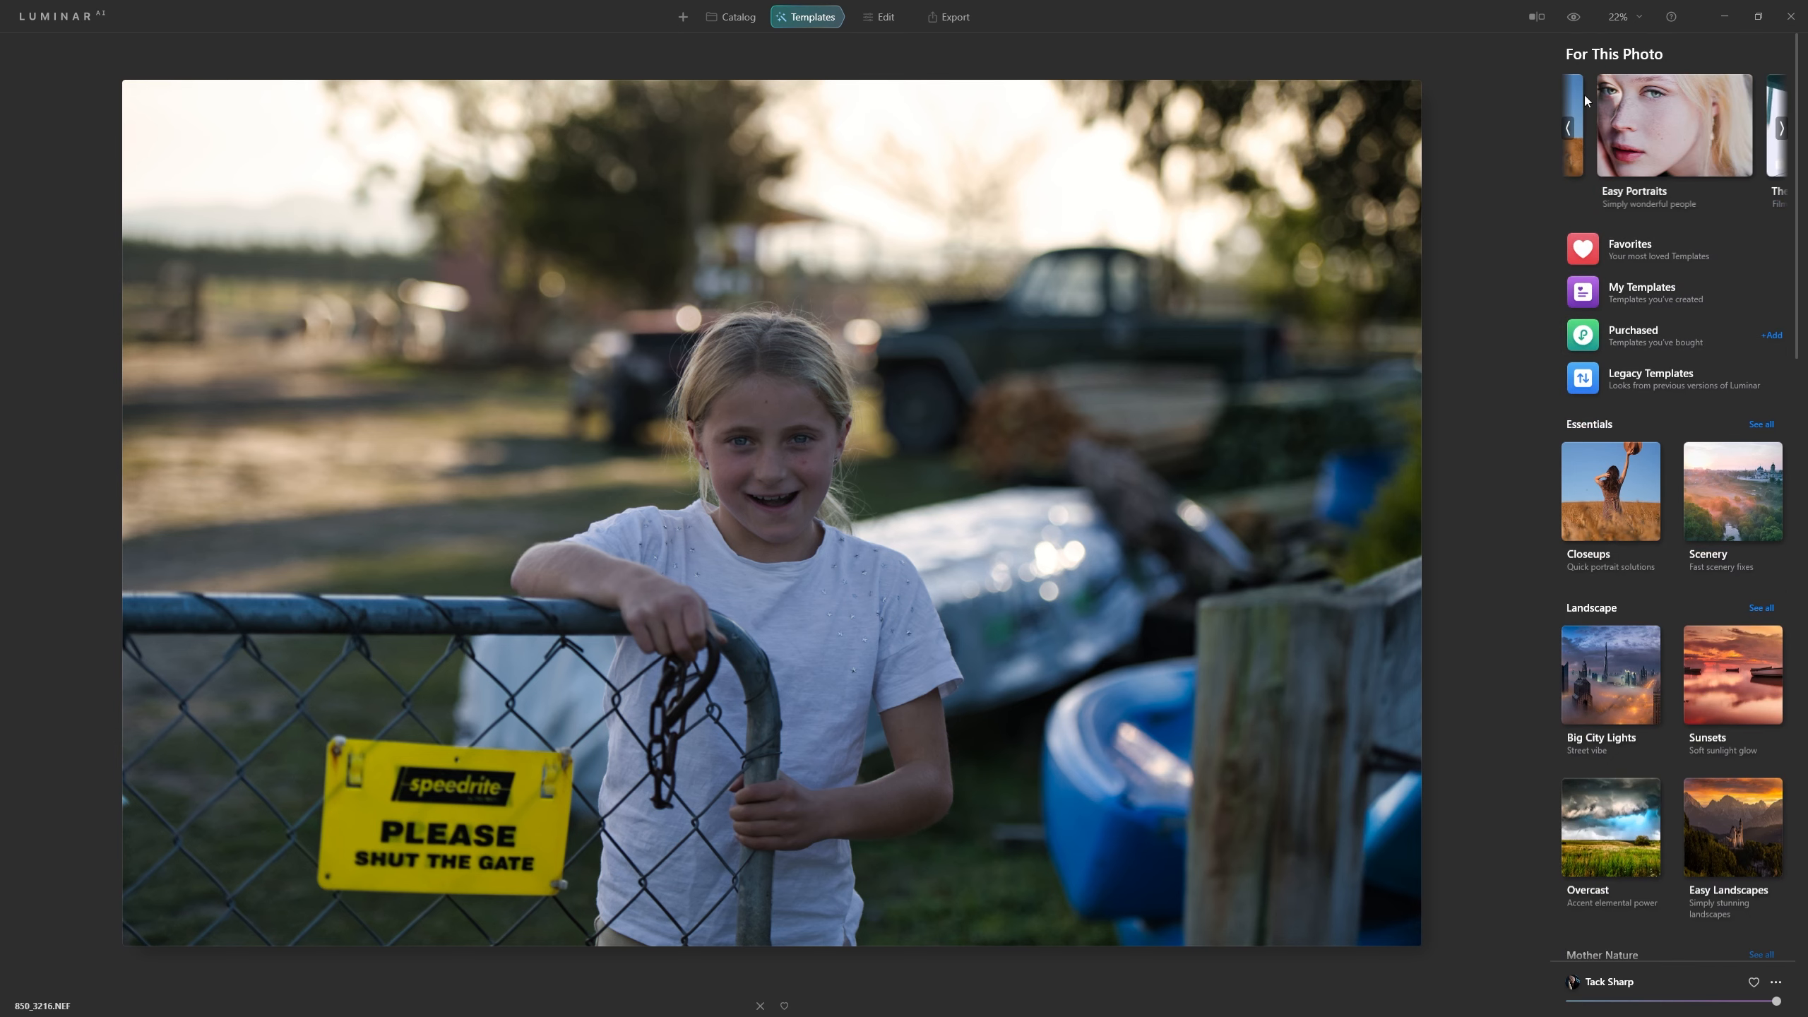
Open the Sunsets template collection and apply Dream Film, followed by Hyperdrive, to the portrait.
scroll(1753, 607, "down", 2)
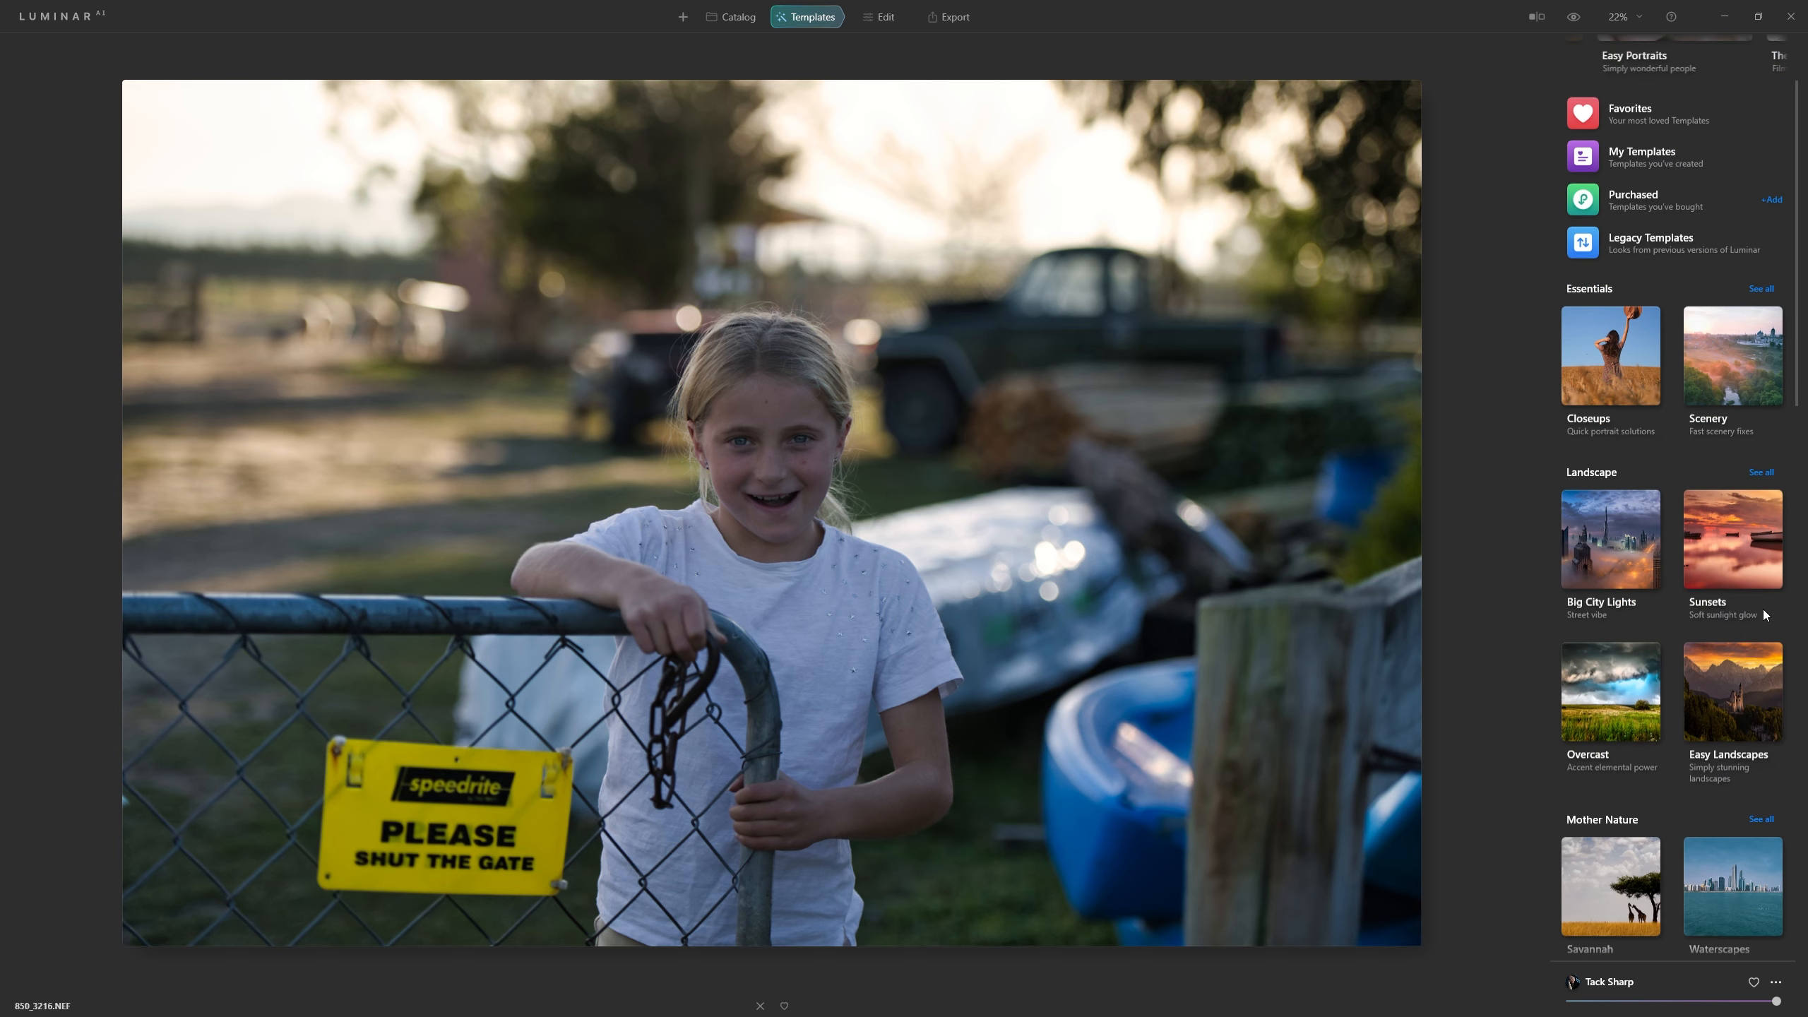
scroll(1773, 548, "down", 1)
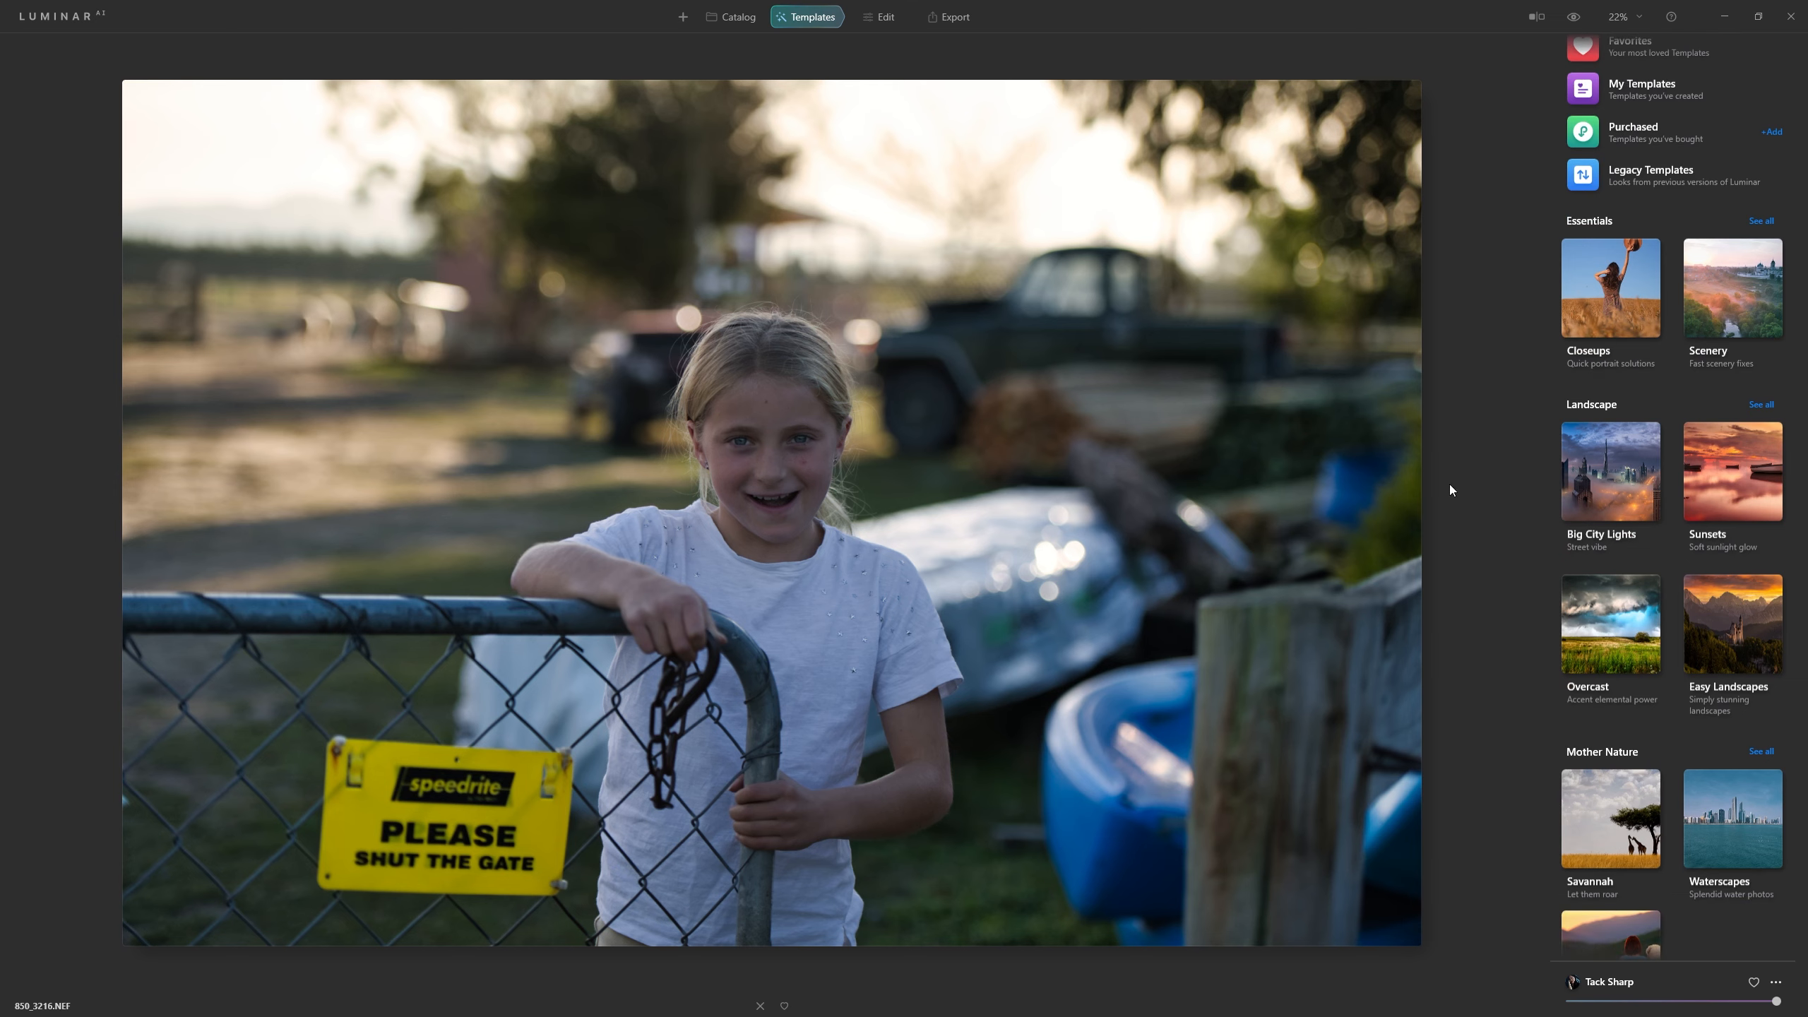
left_click(1732, 468)
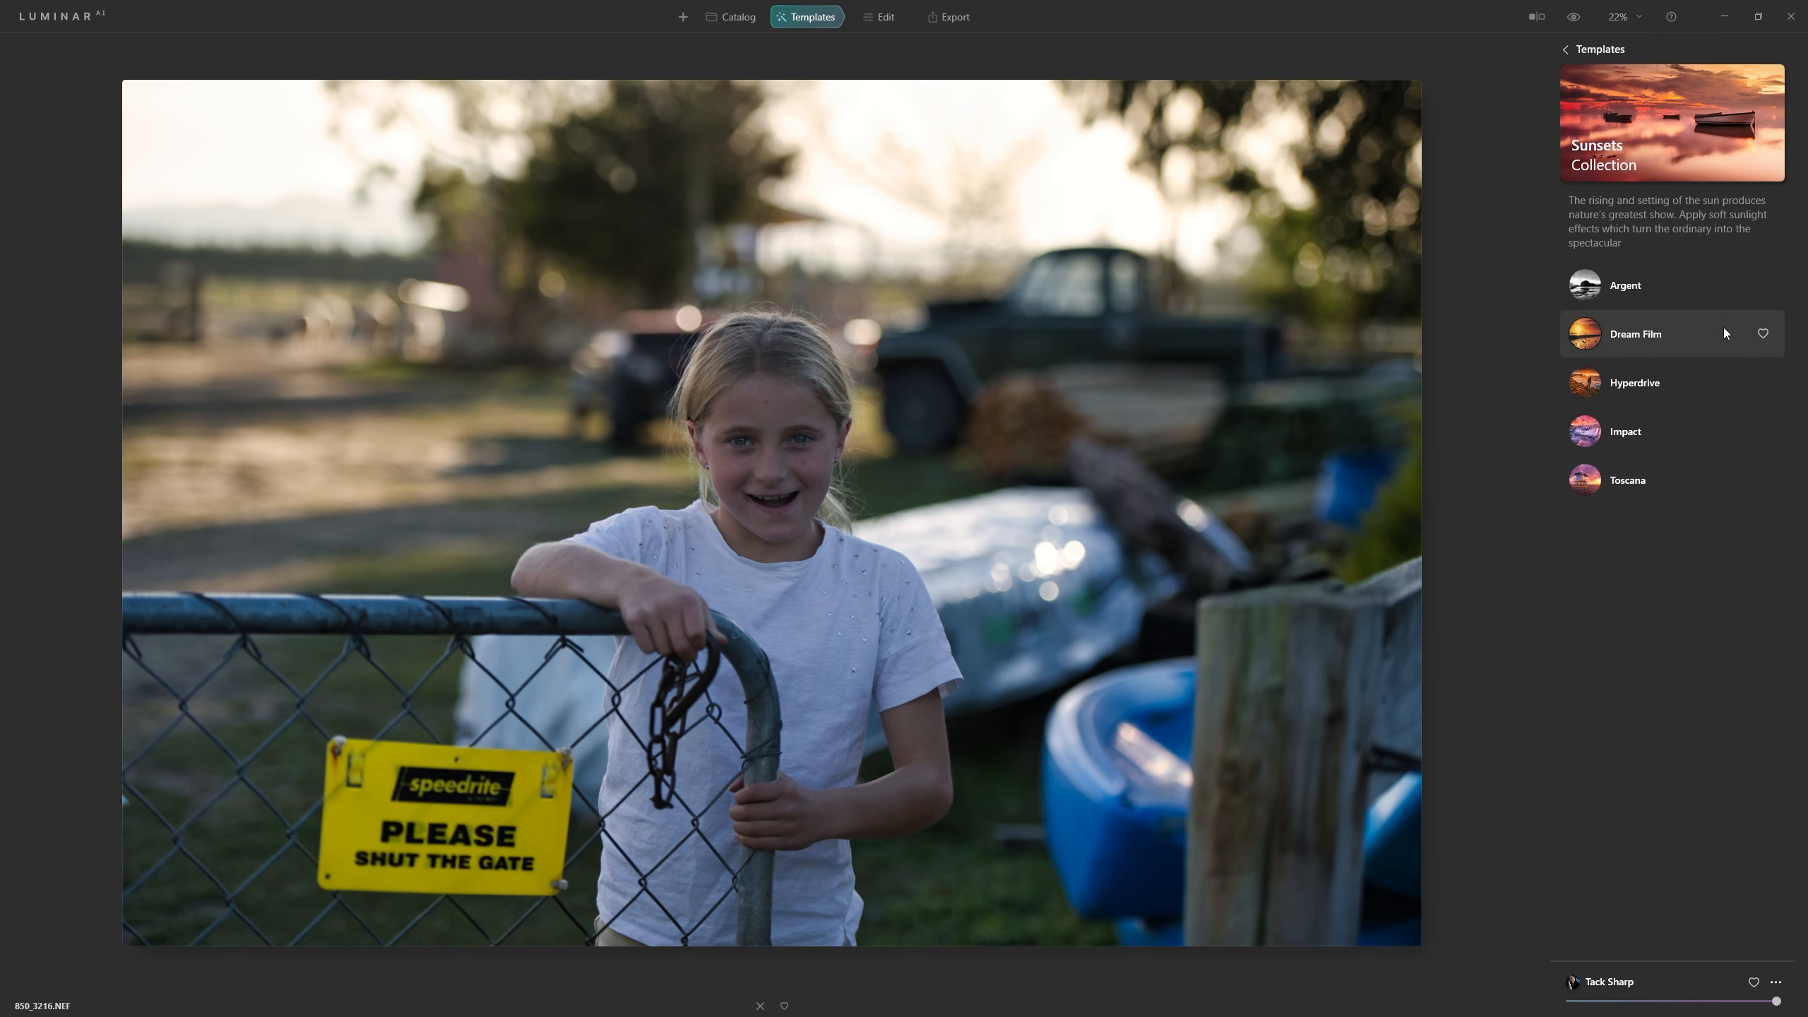
left_click(1631, 336)
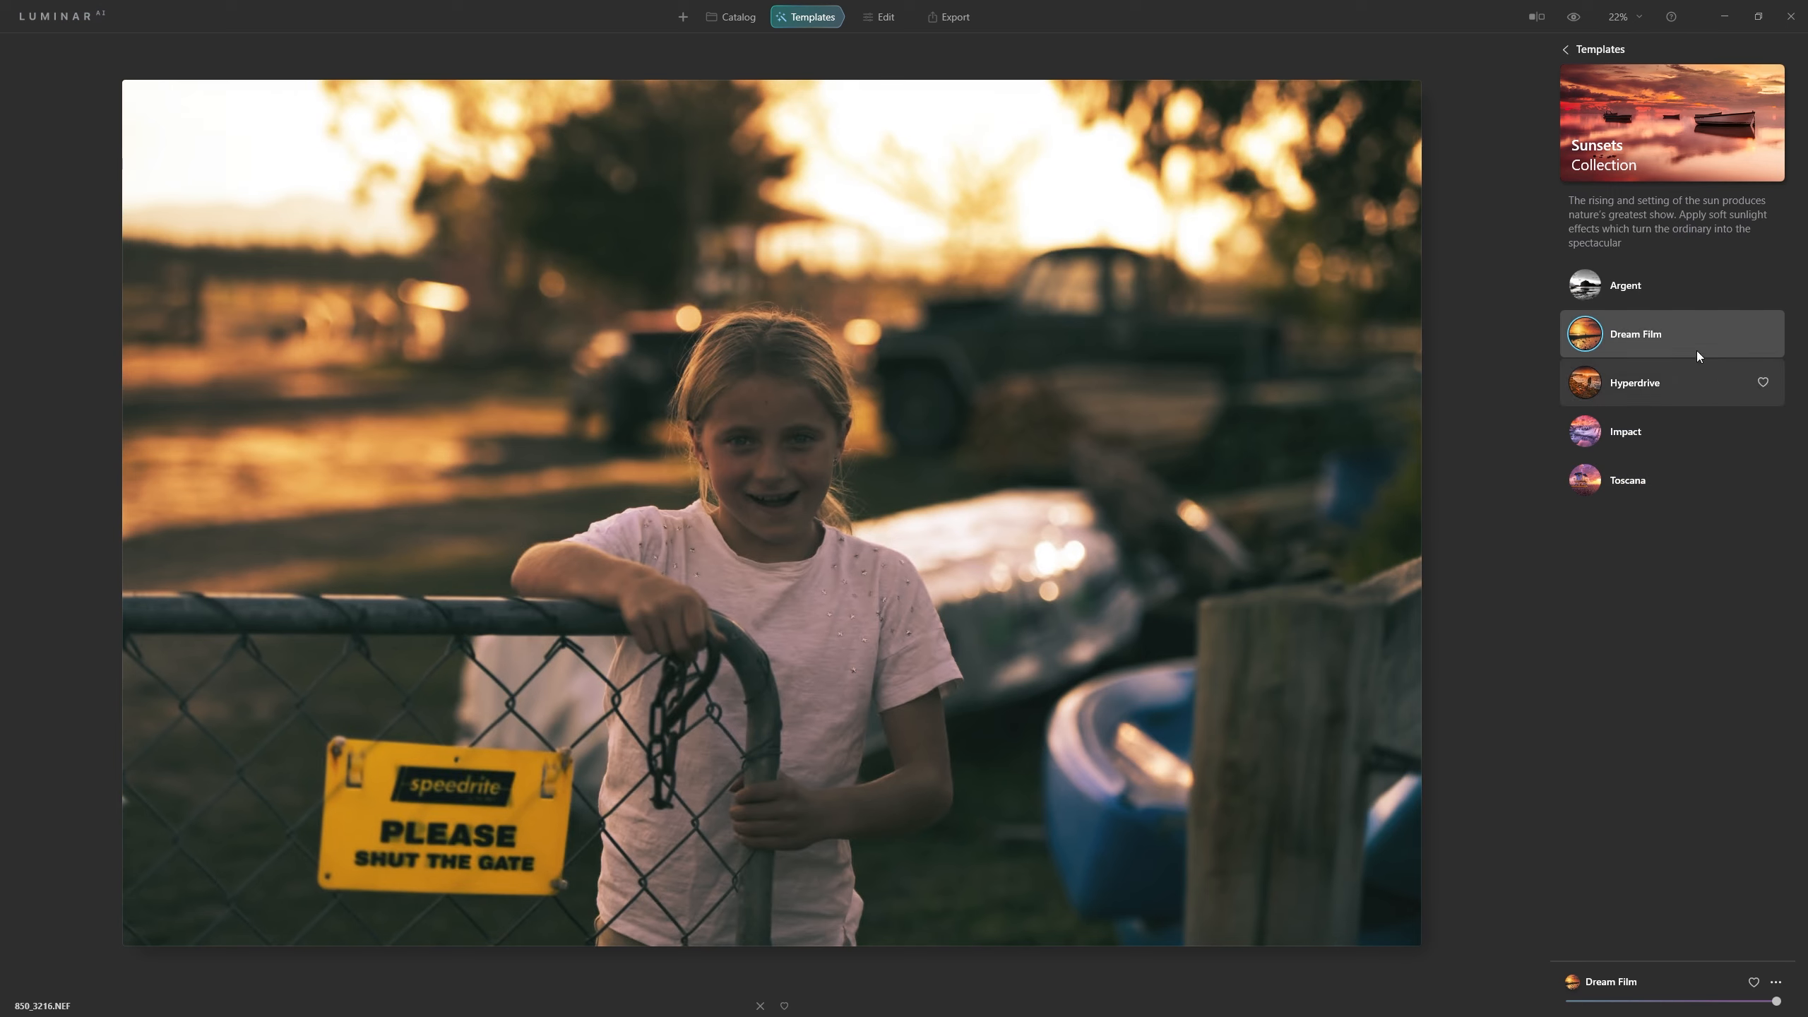
left_click(1655, 393)
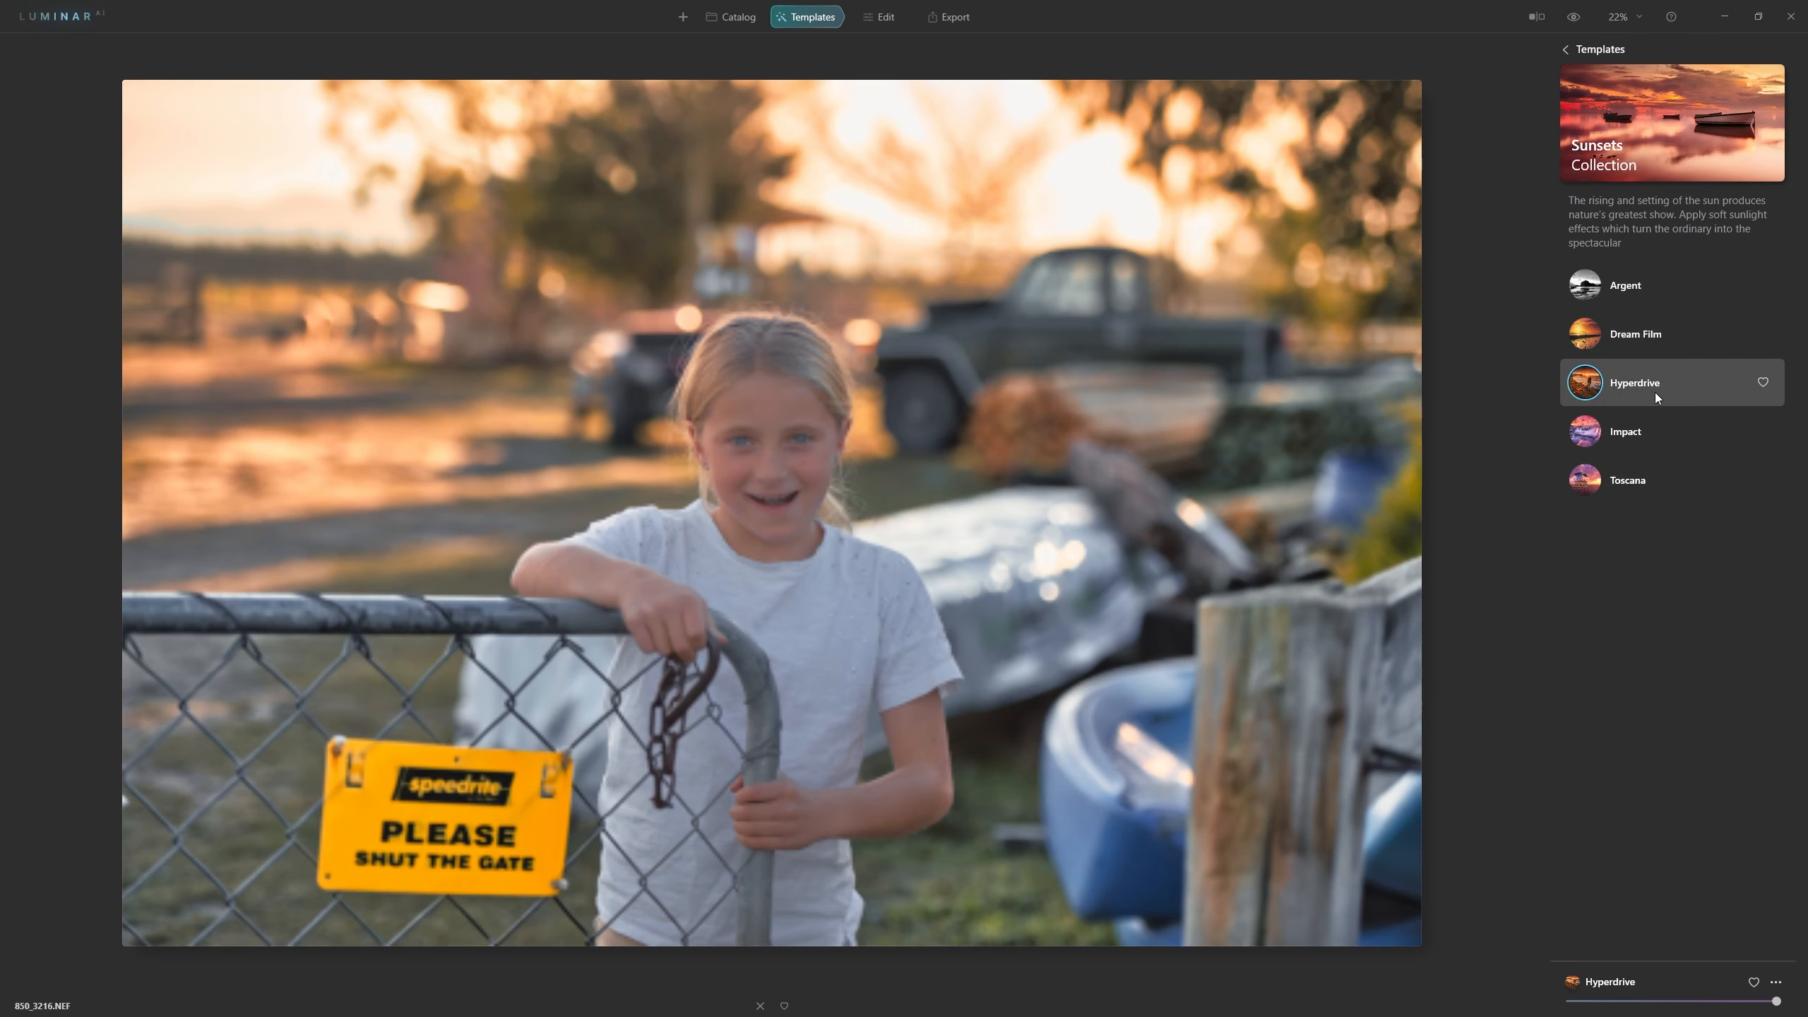
Compare the portrait with and without Hyperdrive, reduce the template's strength to roughly two thirds, and compare again.
left_click(1586, 26)
left_click(1585, 29)
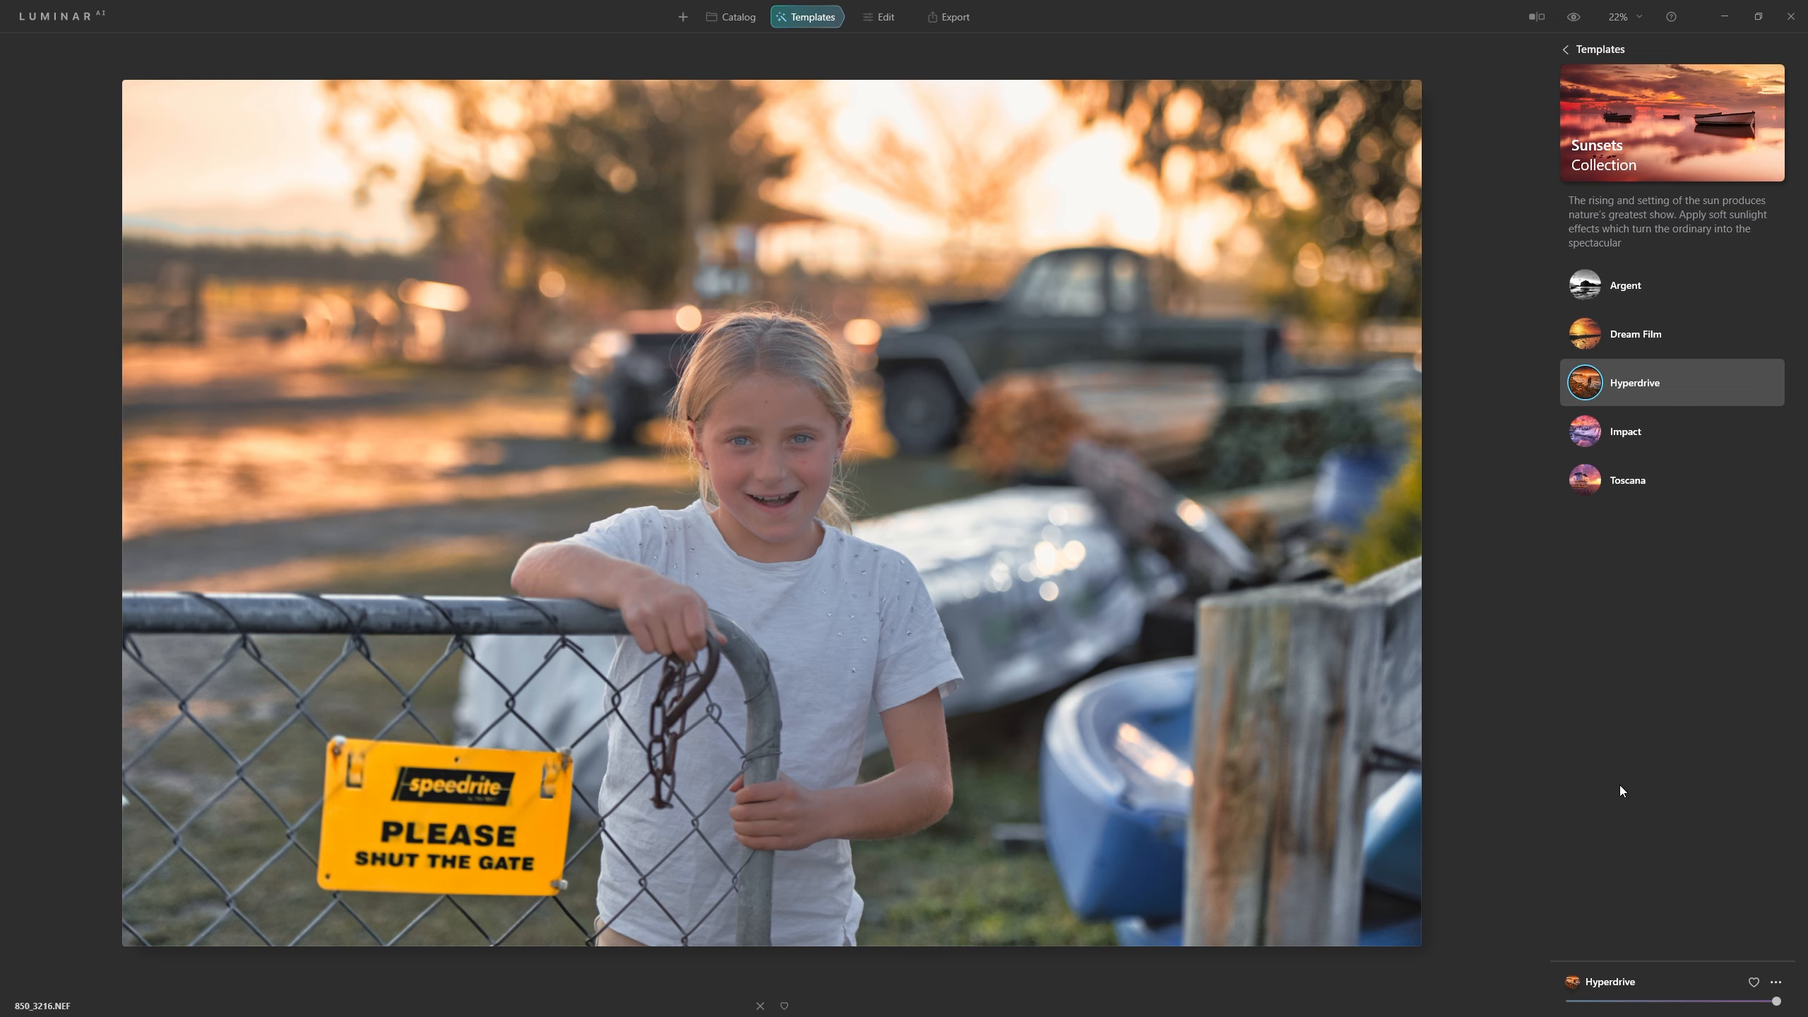
left_click(1576, 17)
left_click_drag(1777, 1003, 1721, 1013)
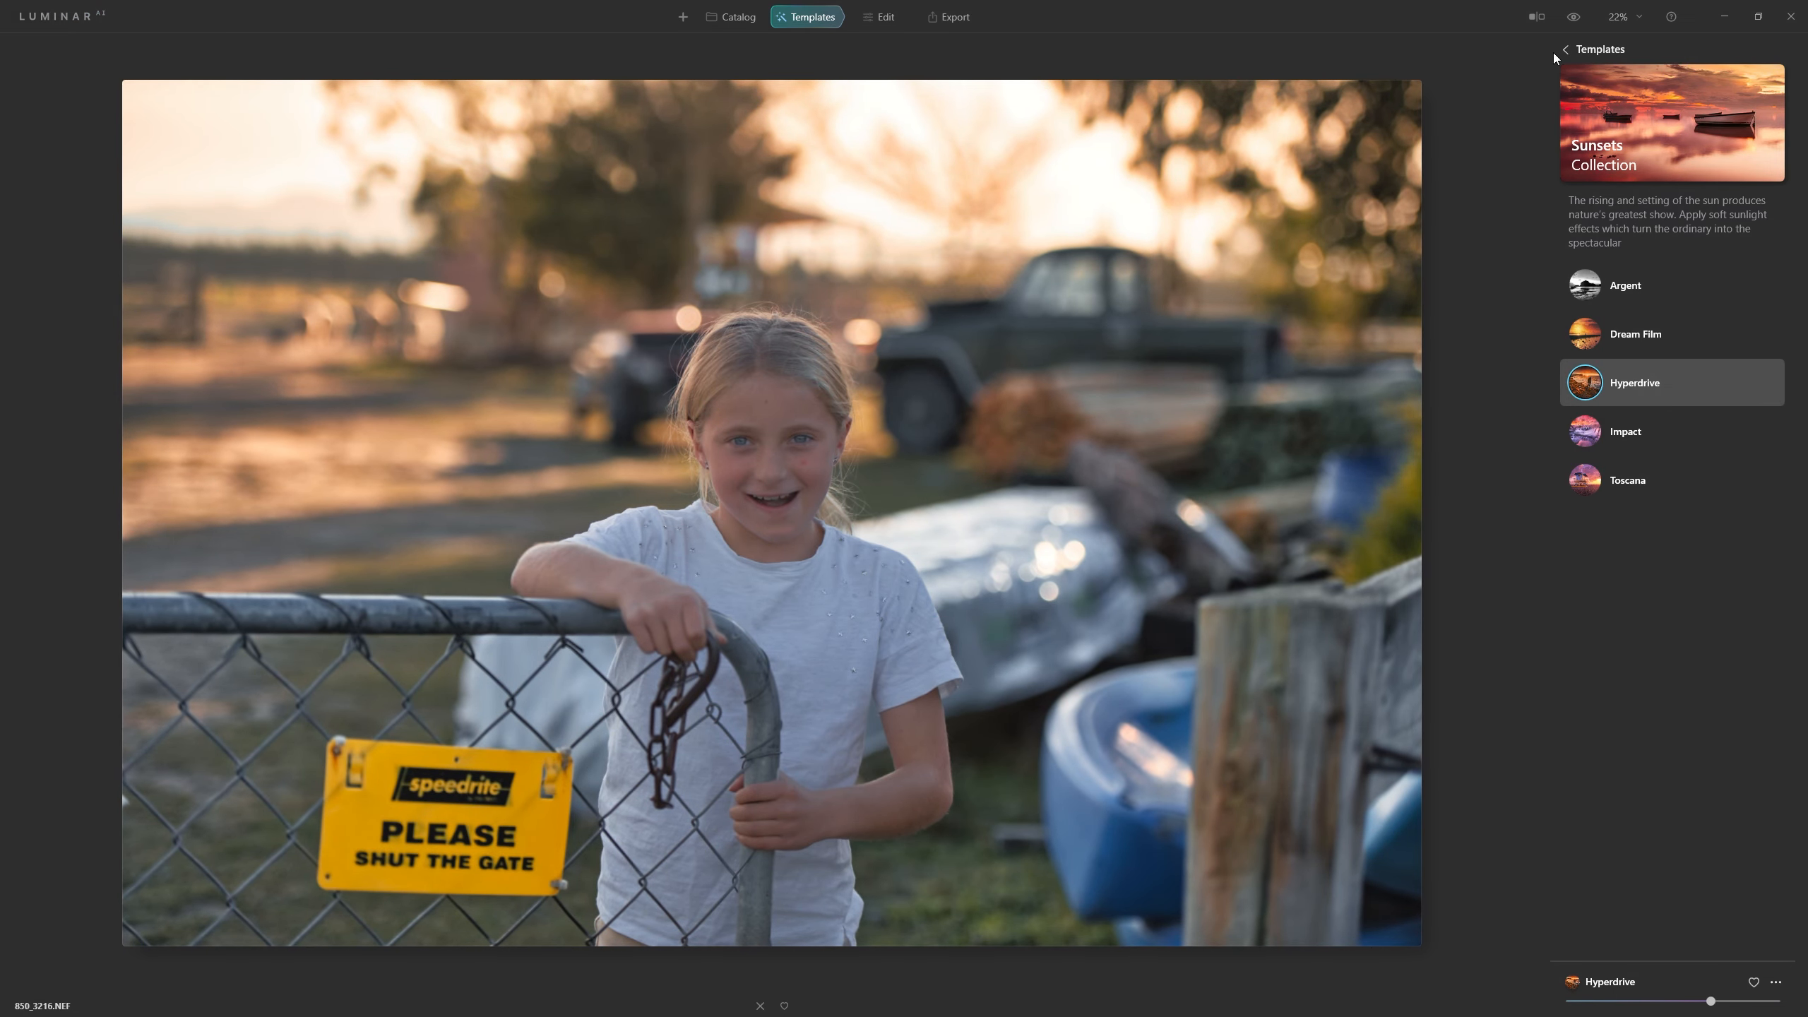
left_click(1571, 27)
left_click(1571, 22)
Reset the template adjustments on the portrait.
left_click(1778, 983)
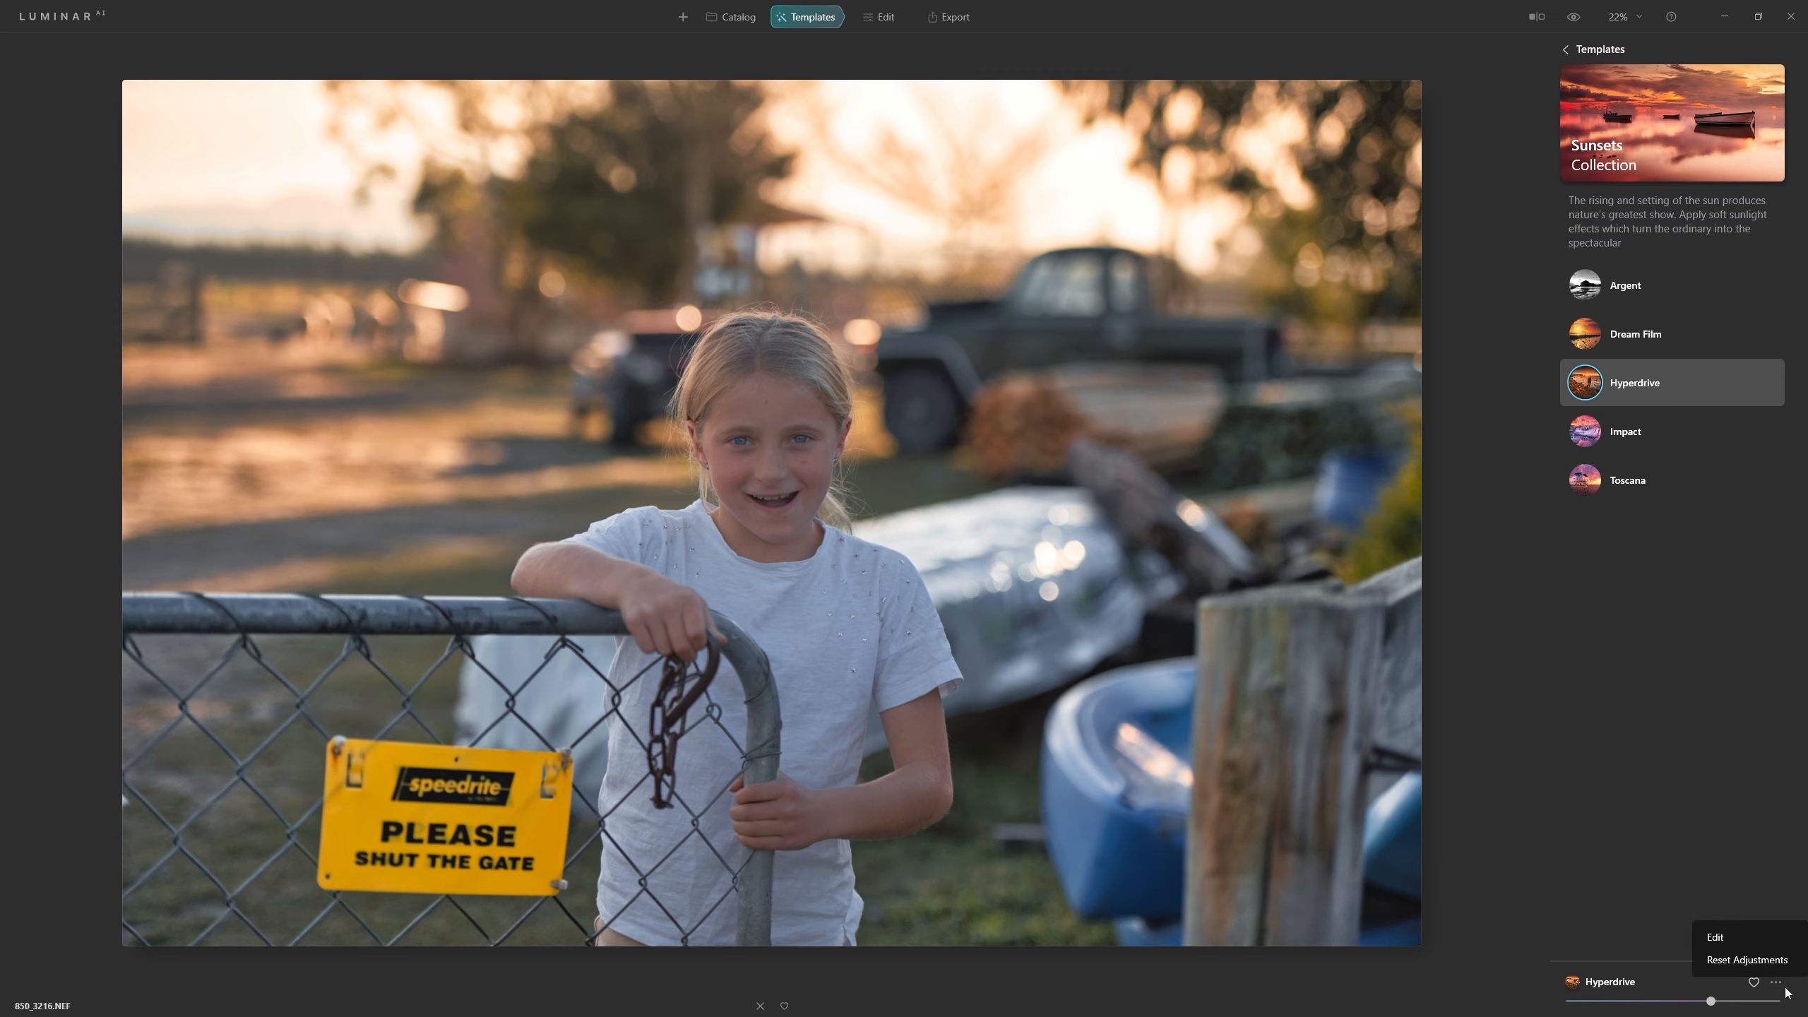
left_click(1778, 958)
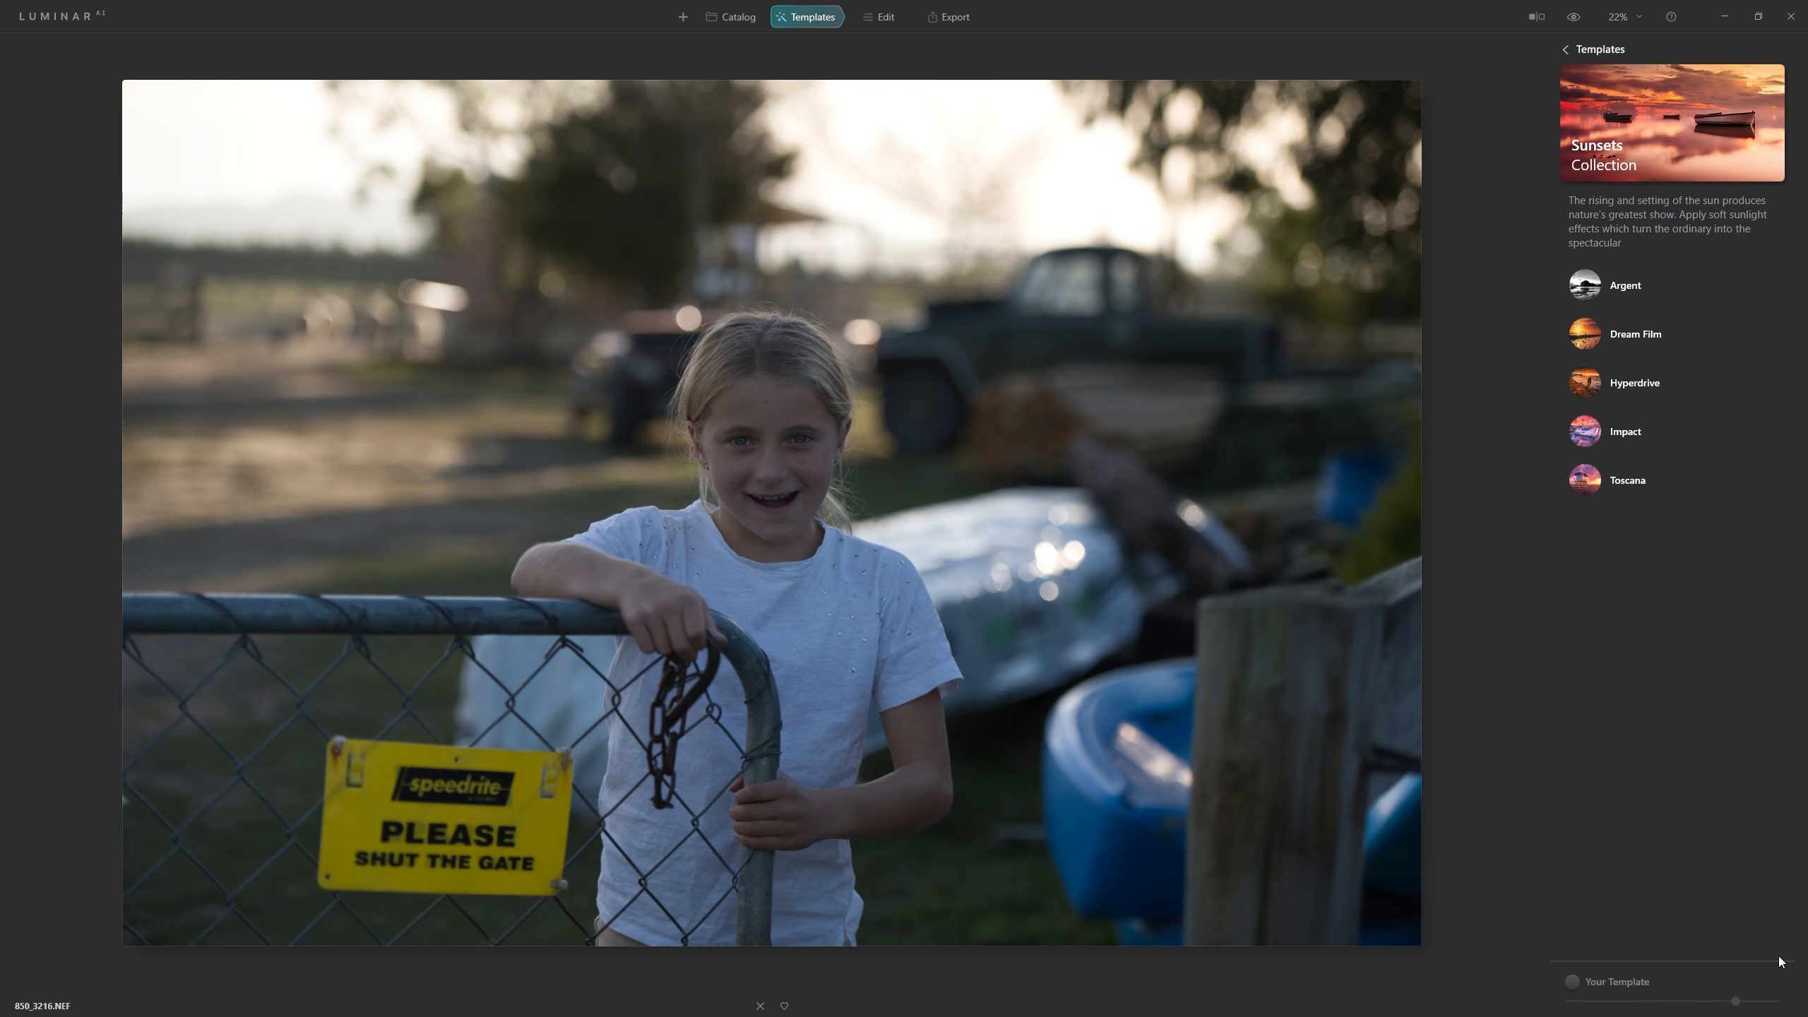
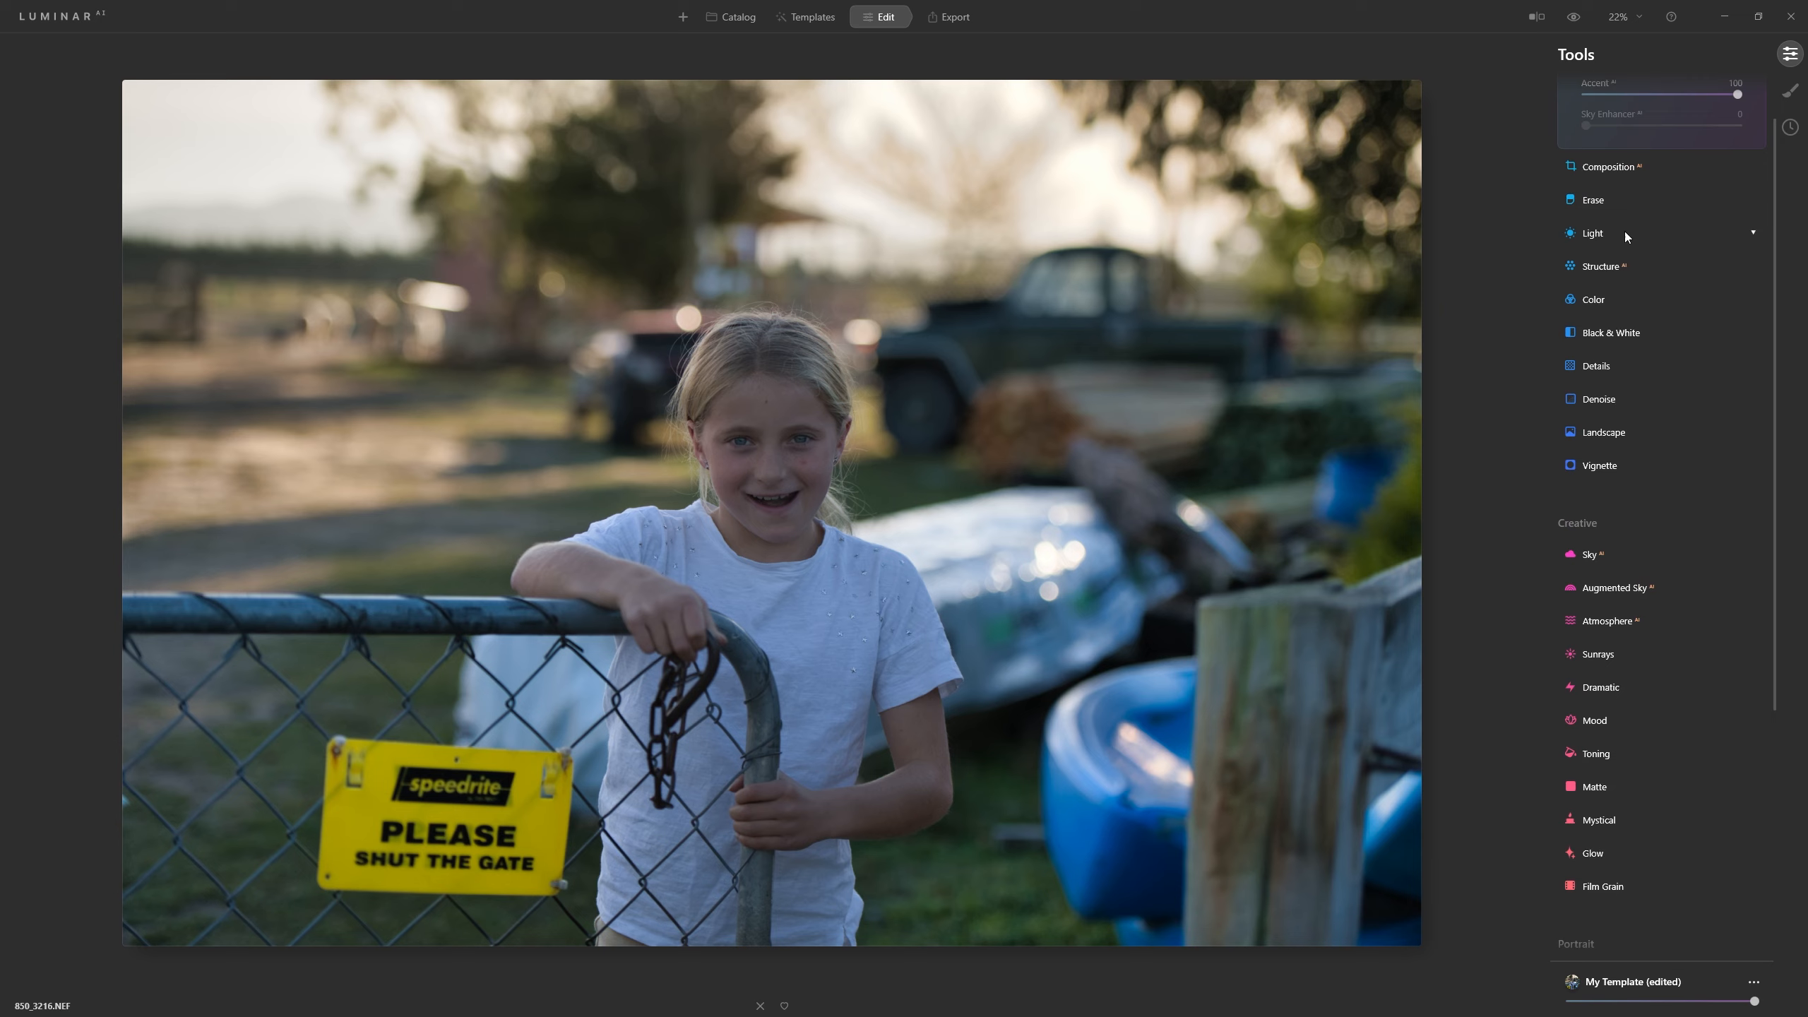
Try Structure AI amounts of 38 and 100, compare with the effect switched off, and settle on 53.
left_click(1611, 267)
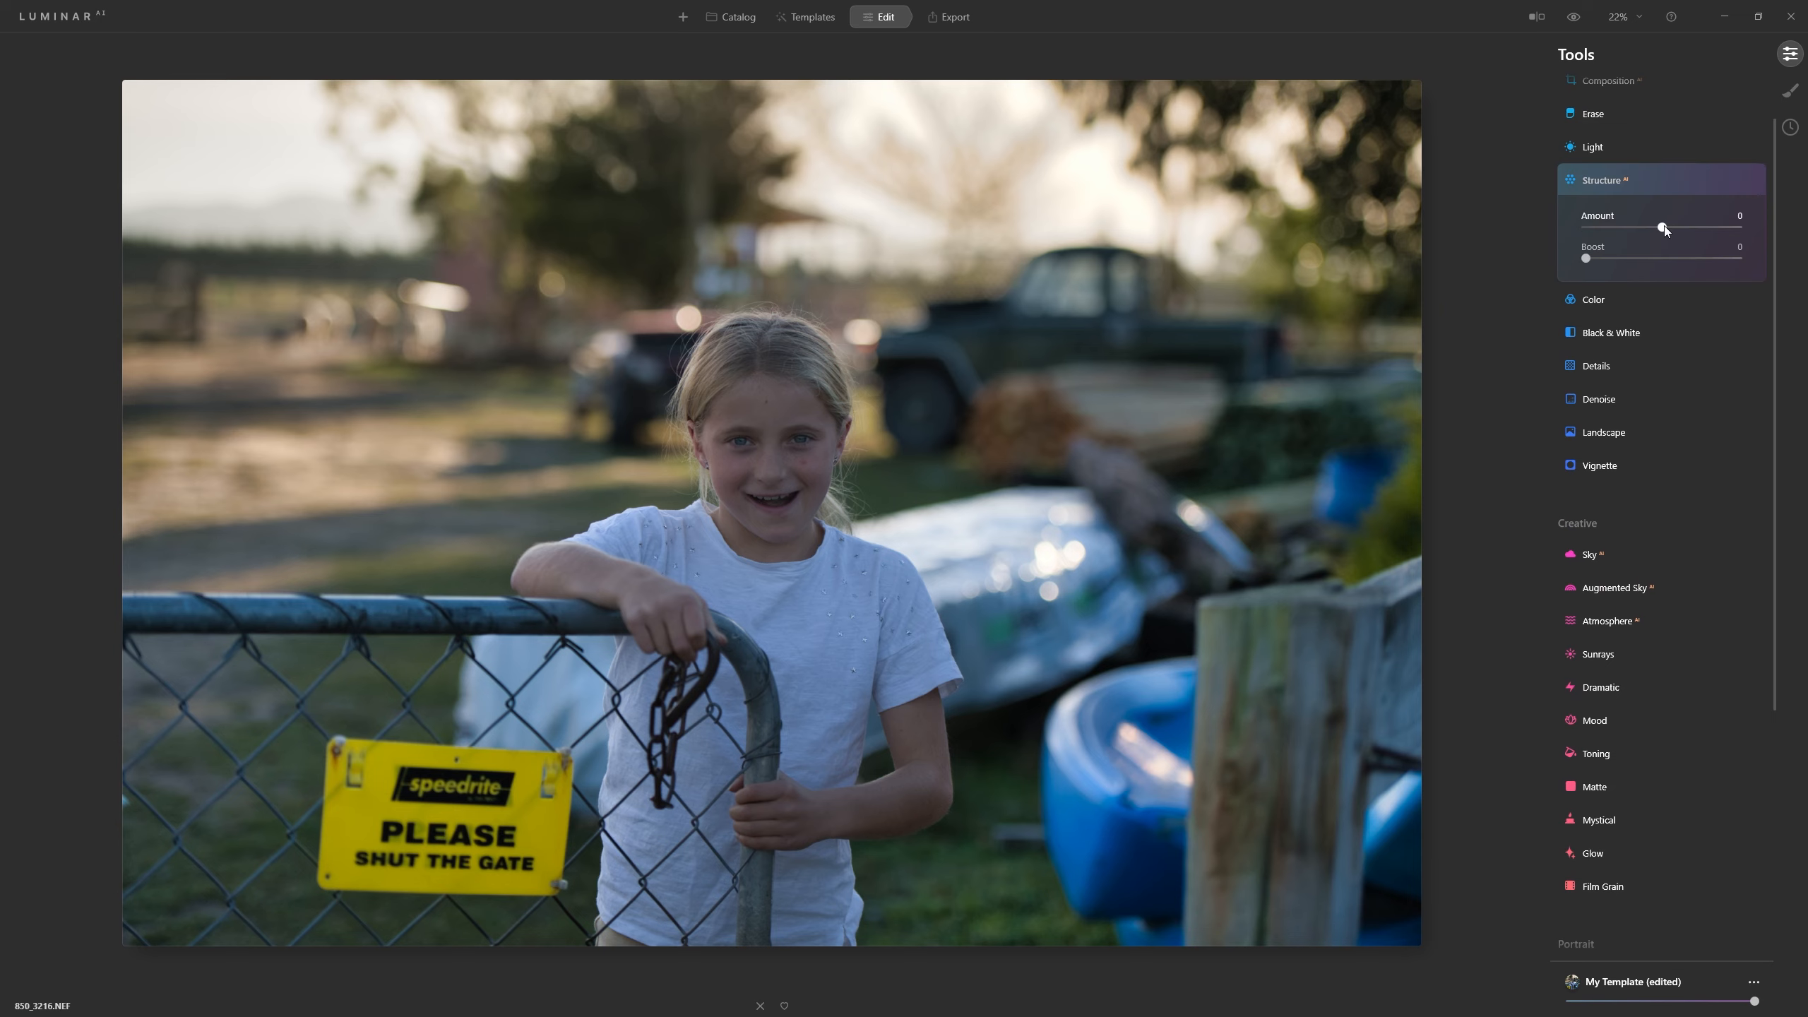
mouse_move(1681, 226)
left_mouse_down()
mouse_move(1706, 226)
mouse_move(1623, 227)
mouse_move(1745, 241)
mouse_move(1667, 232)
mouse_move(1690, 230)
left_mouse_up()
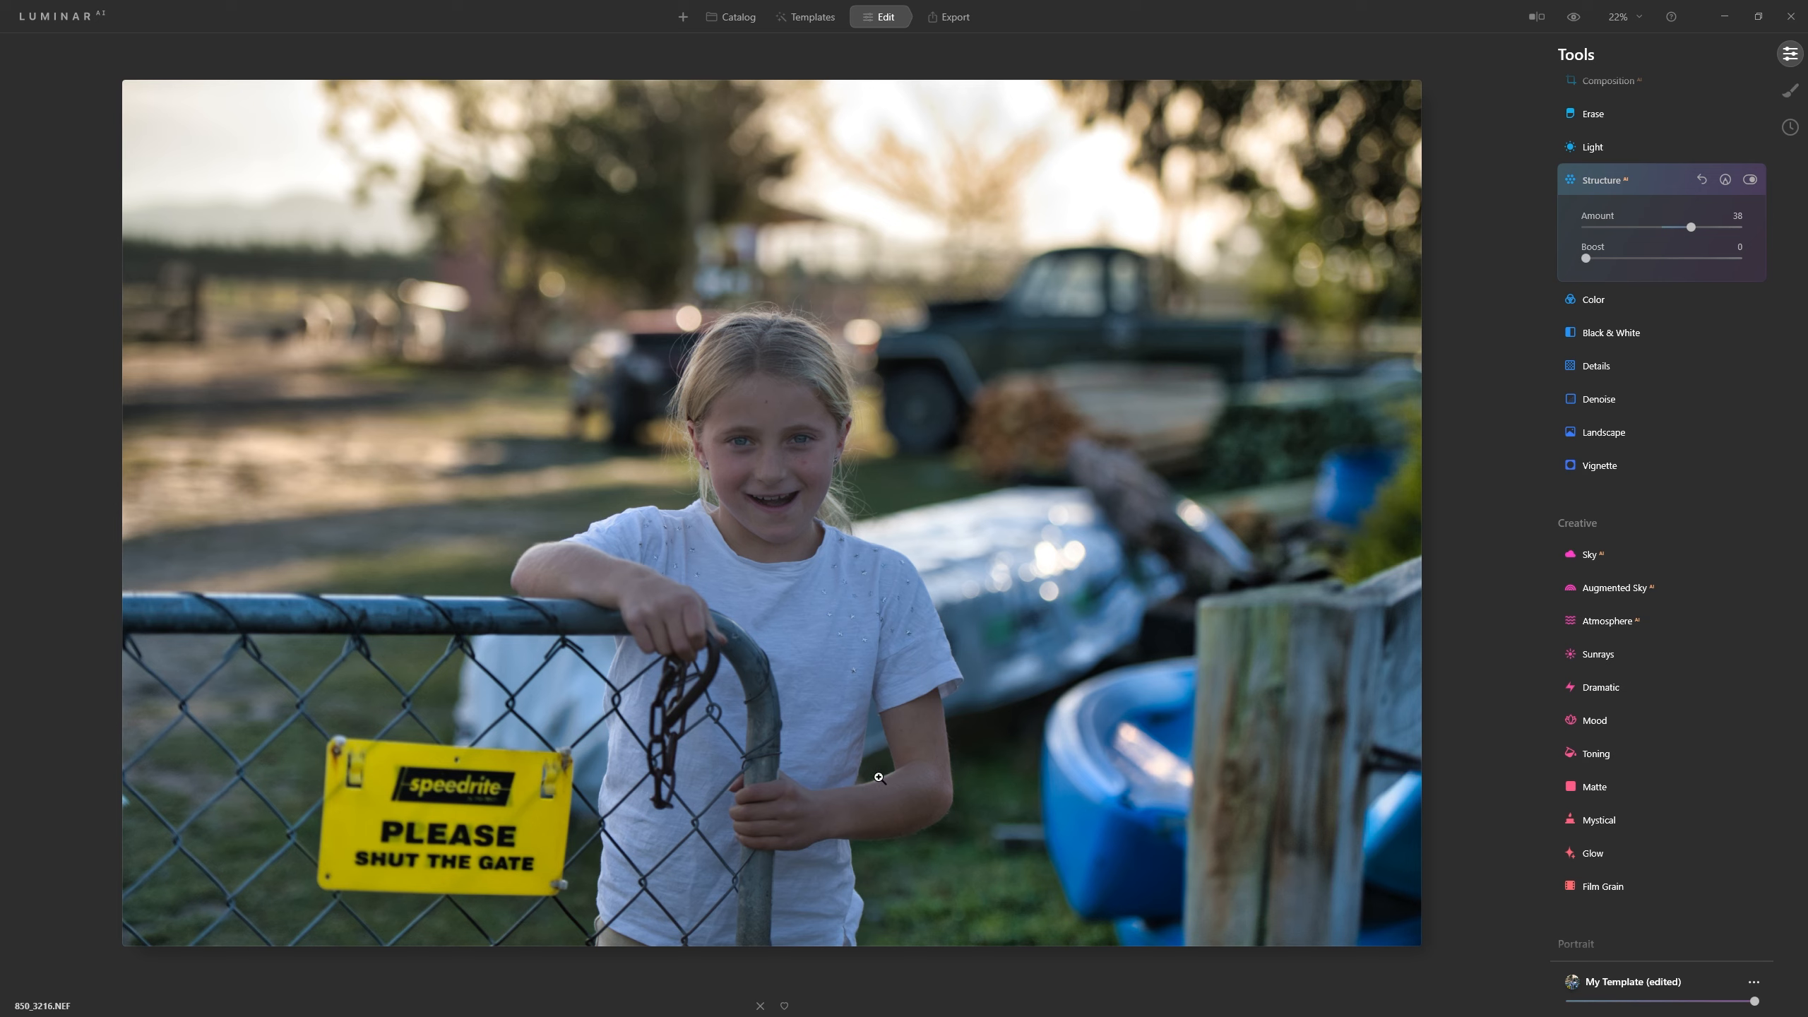
left_click_drag(1692, 230, 1751, 229)
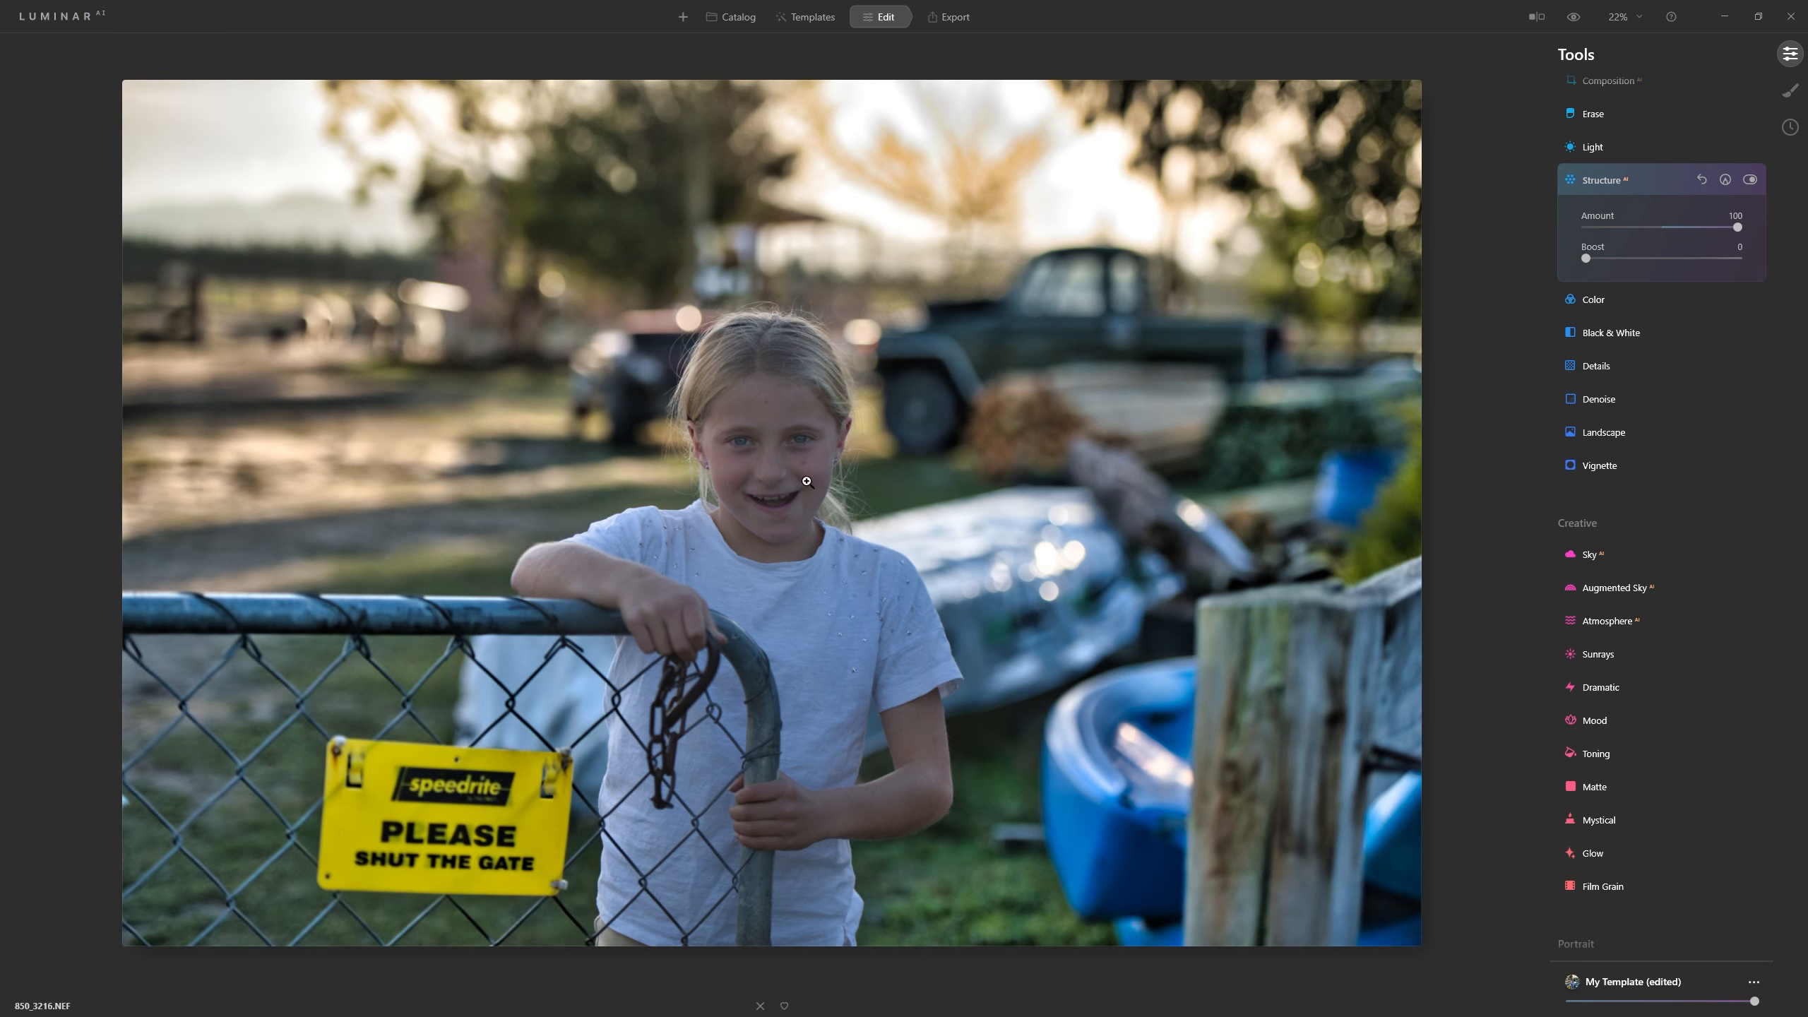
left_click(1749, 180)
left_click(1749, 181)
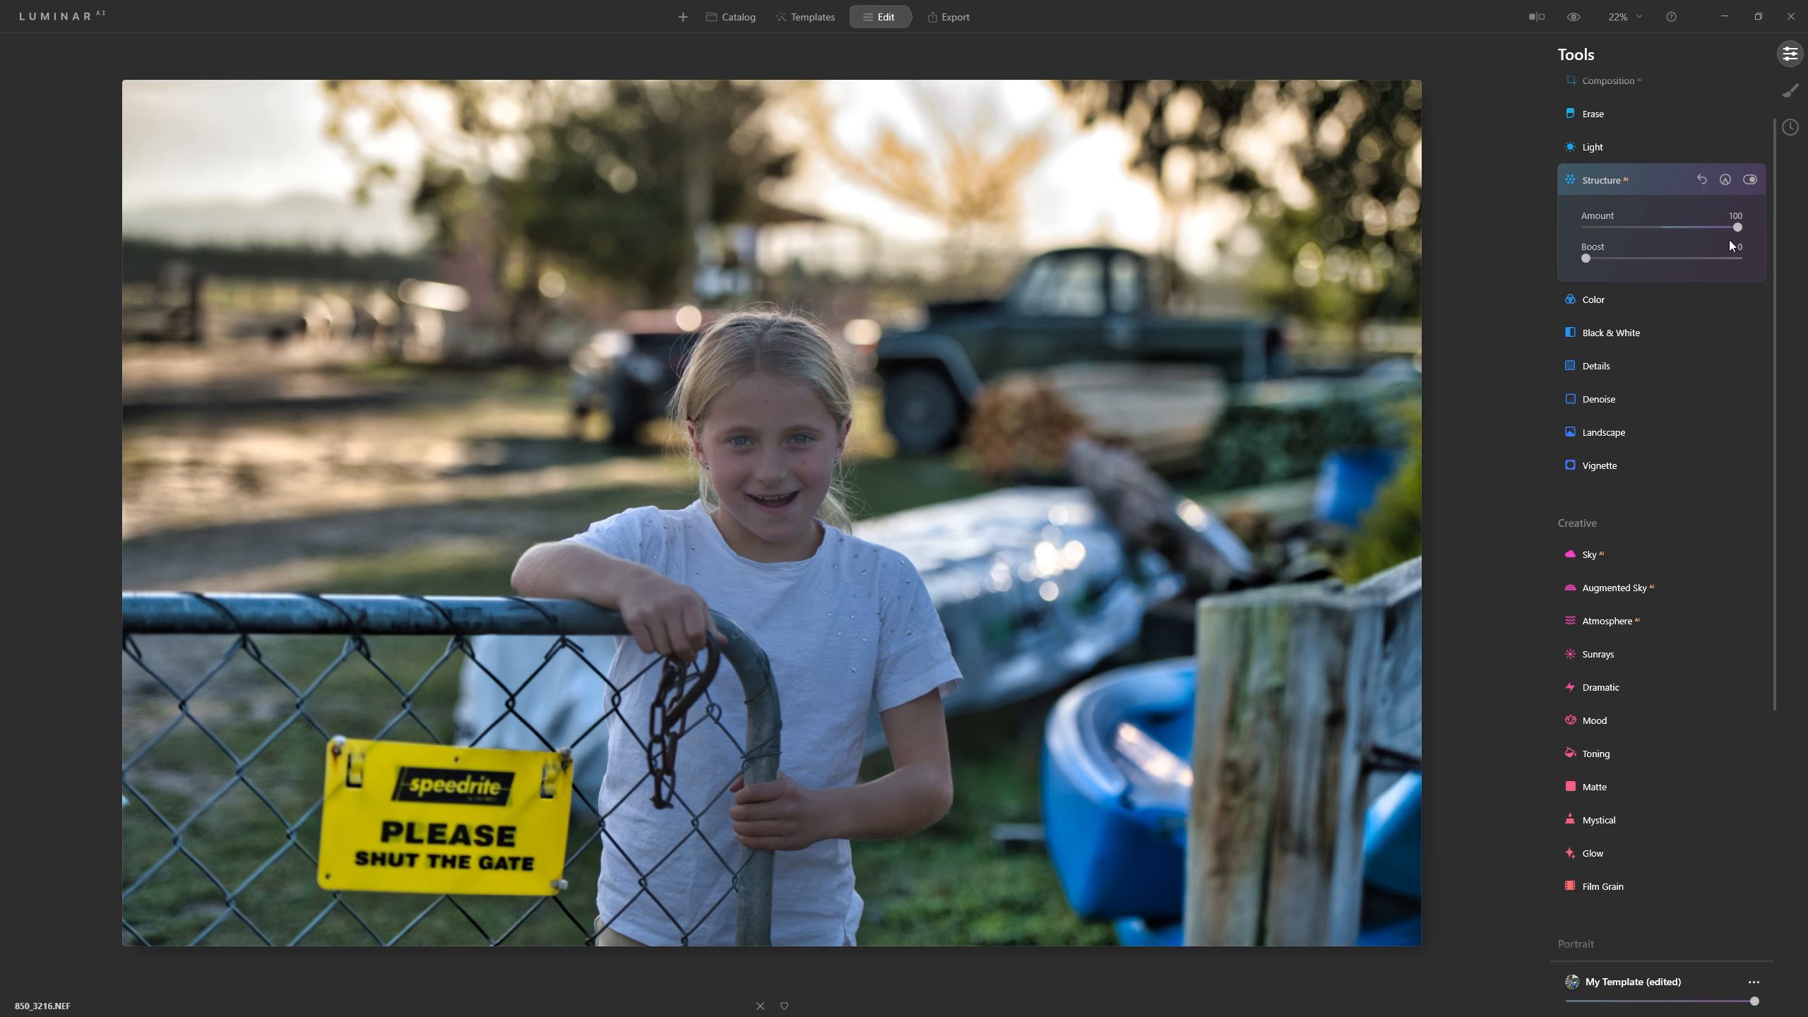
left_click_drag(1731, 224, 1708, 225)
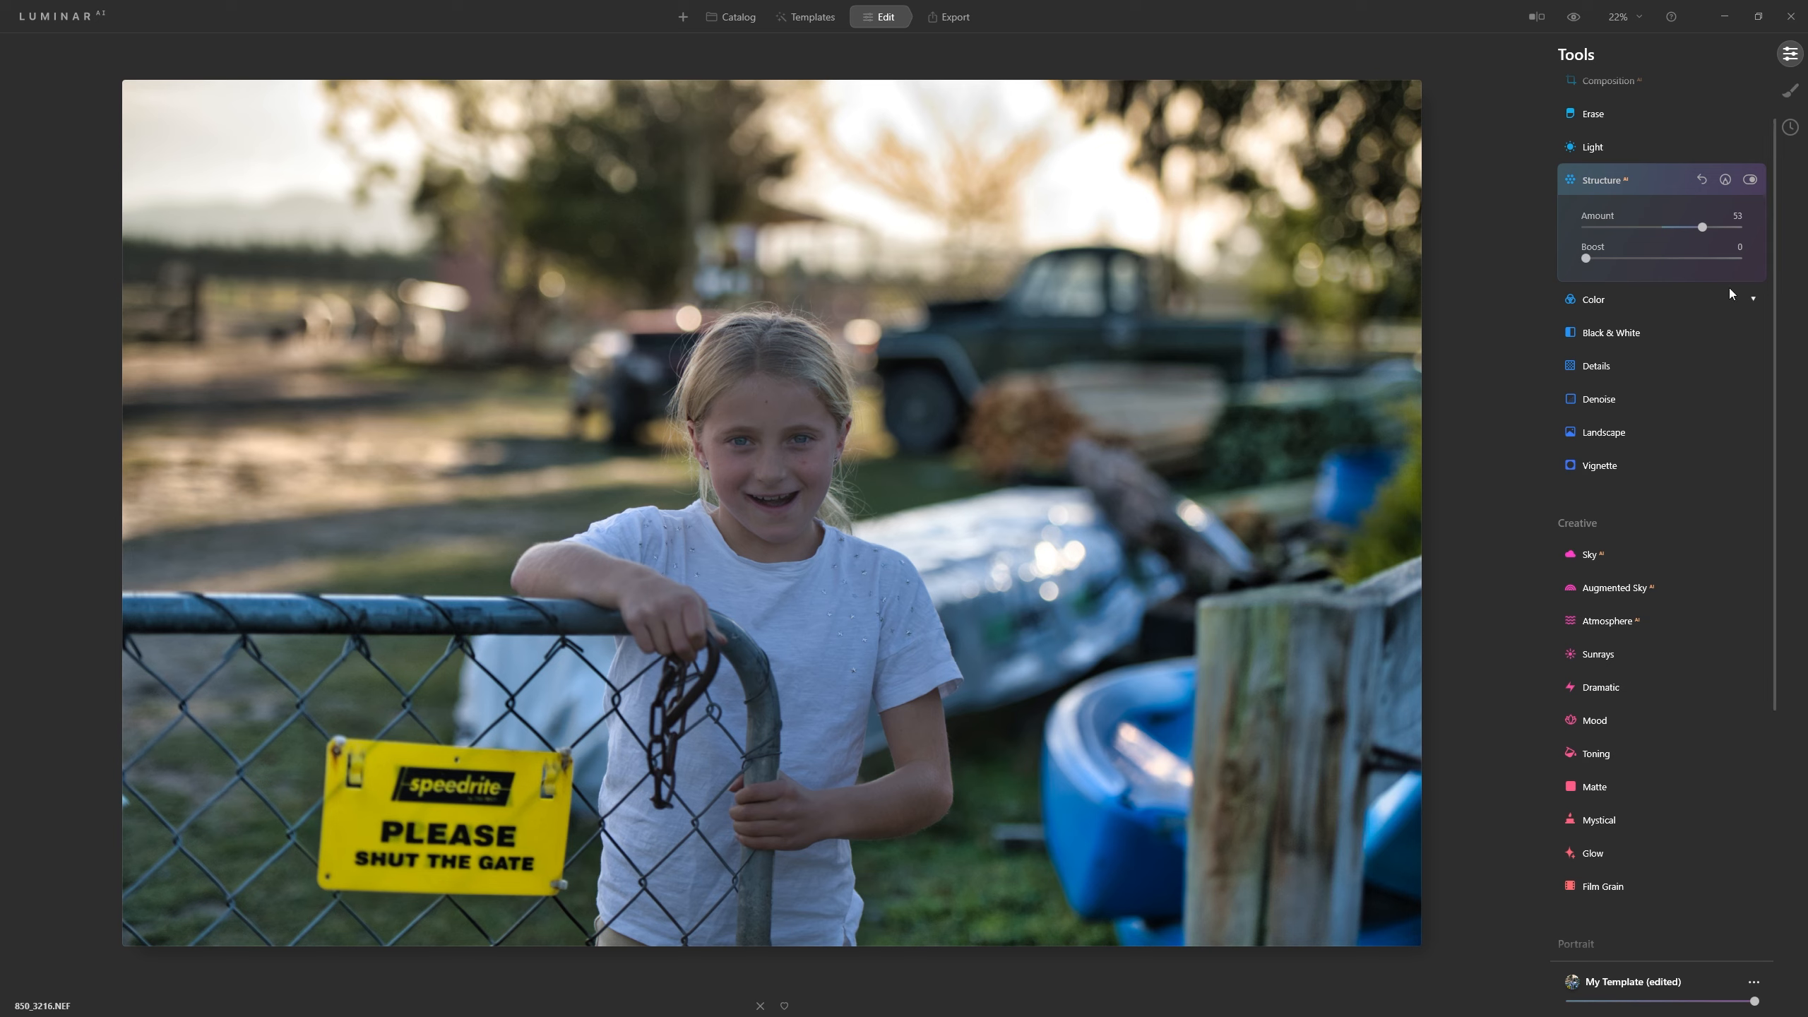
left_click(1633, 179)
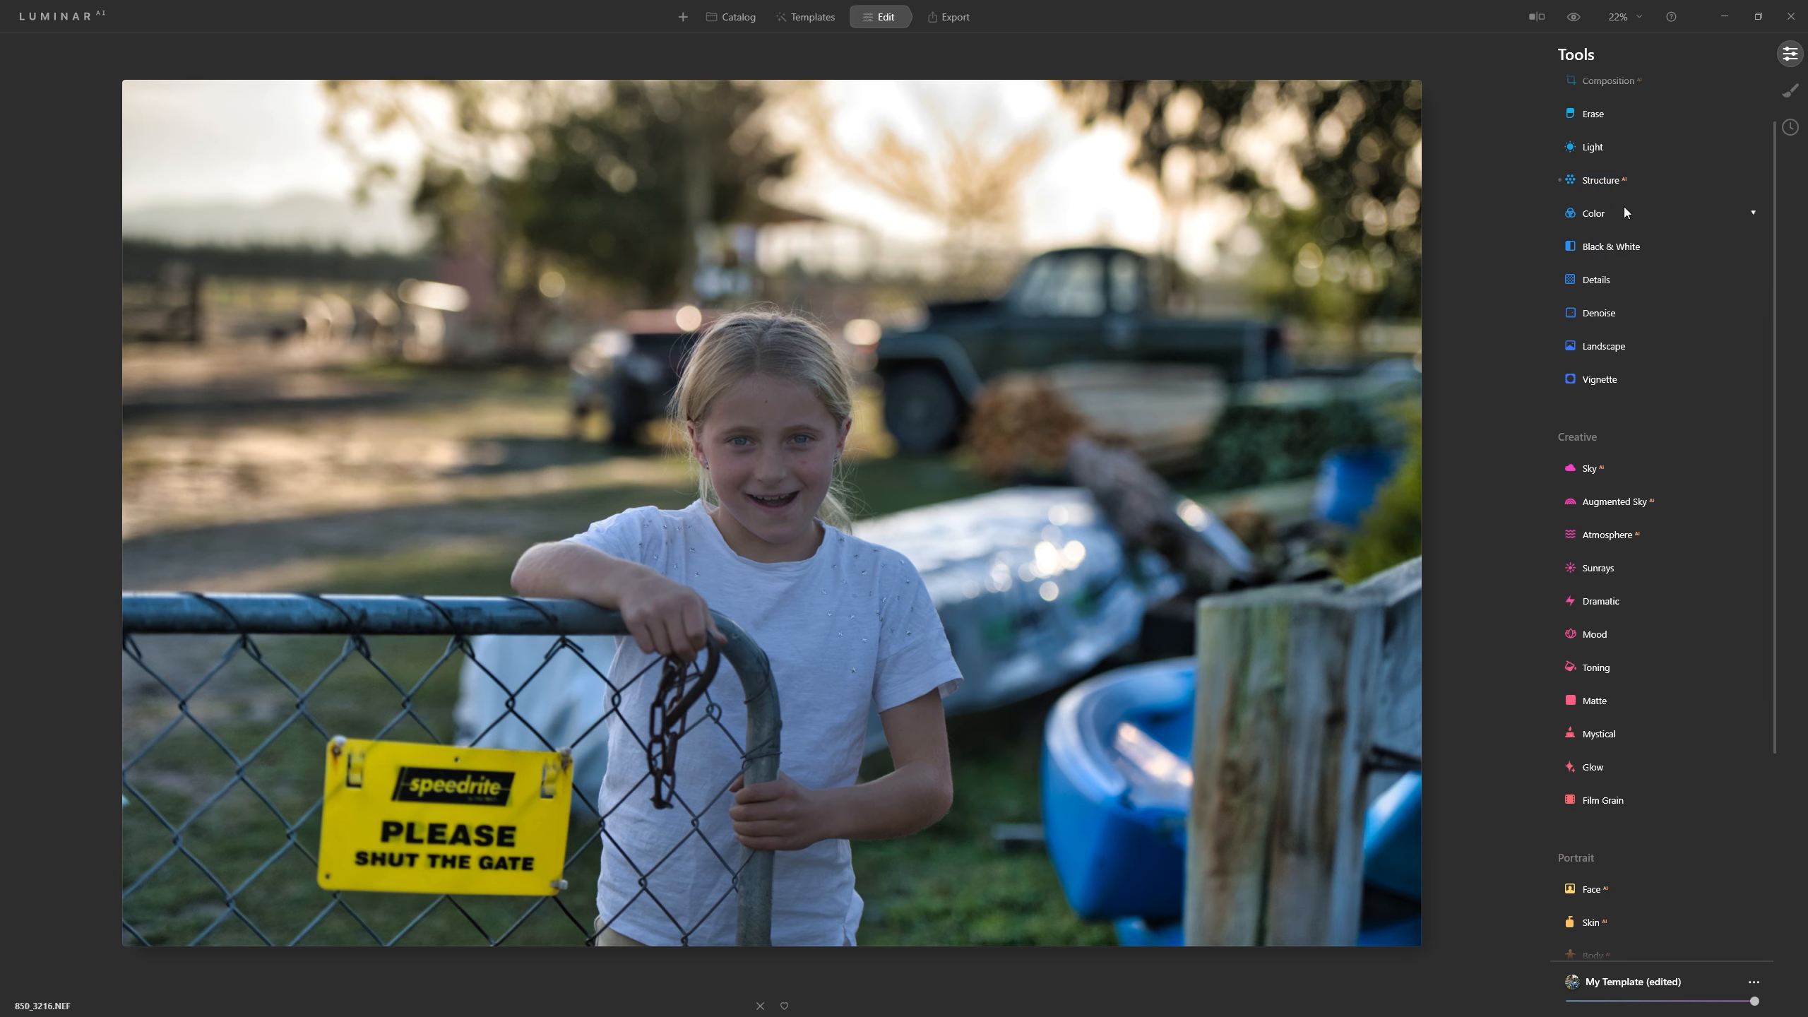
Try the Color tool's Saturation at -55 and 21, and return it to neutral.
left_click(1616, 211)
left_click_drag(1664, 262, 1620, 254)
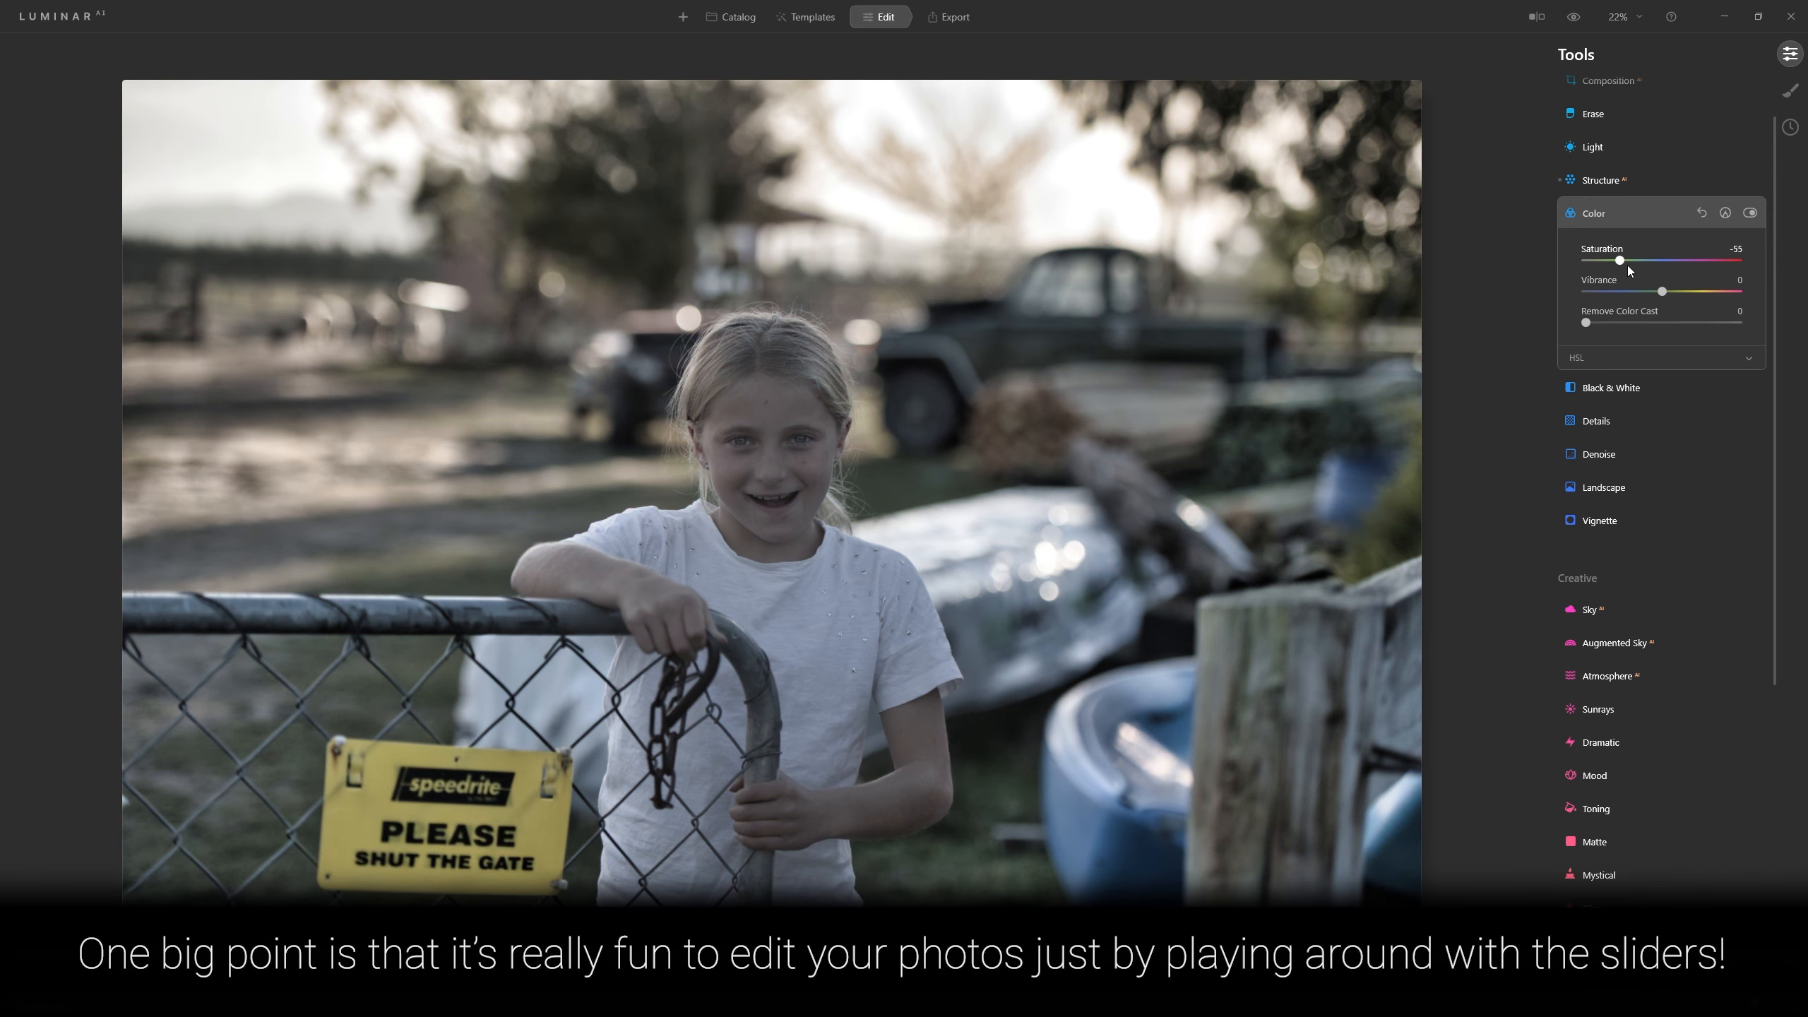
left_click_drag(1626, 260, 1663, 260)
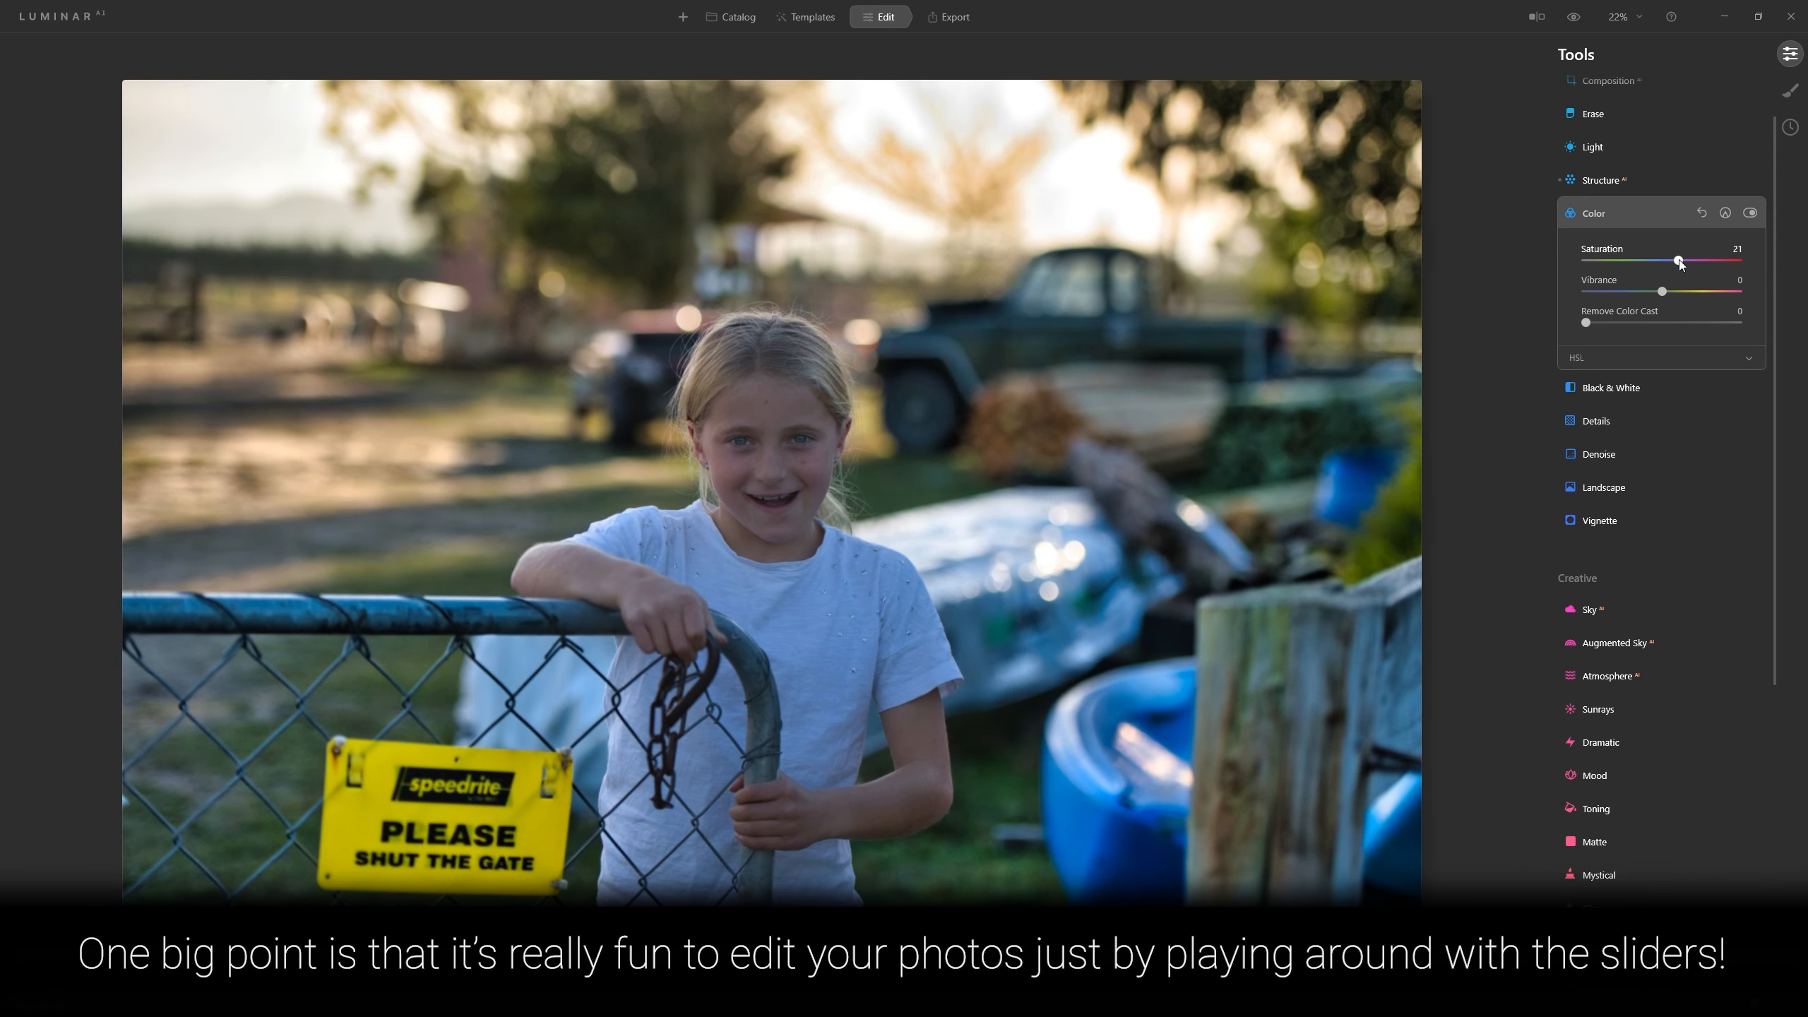
Use the Details tool to set Sharpen to 100 while viewing the girl's face at 100%.
left_click(1603, 425)
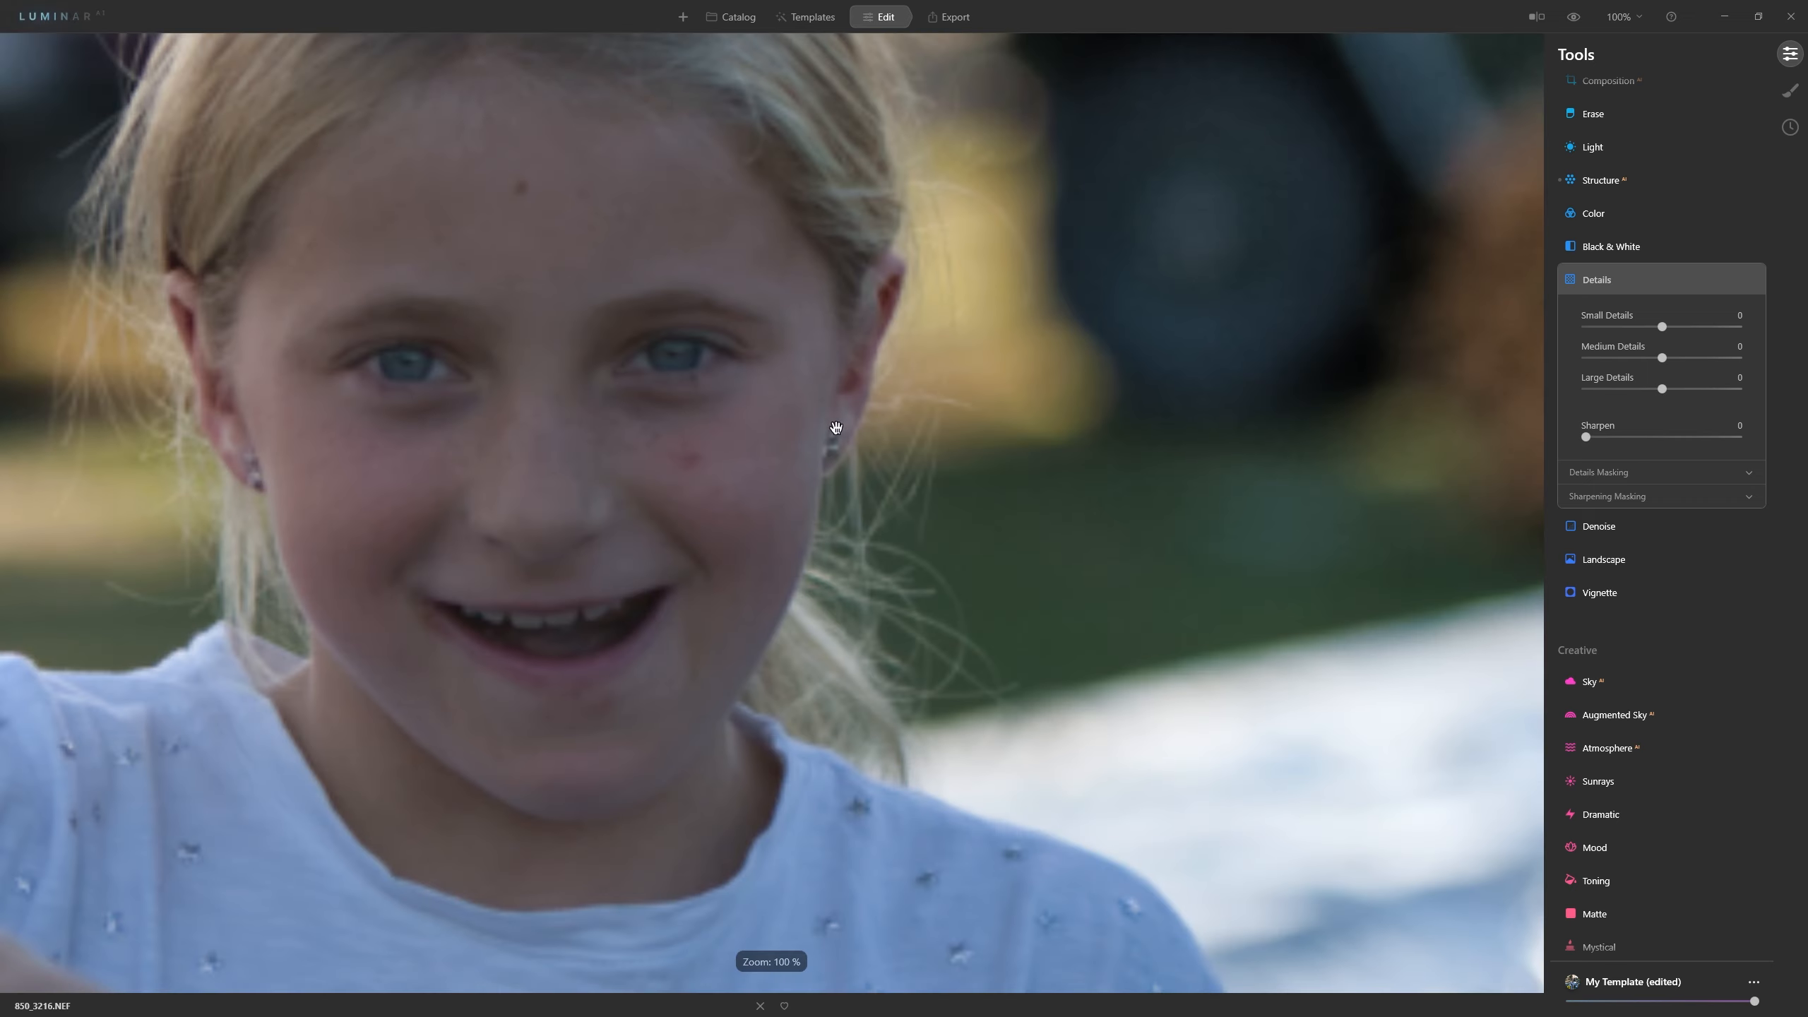
left_click(837, 461)
left_click_drag(785, 456, 977, 448)
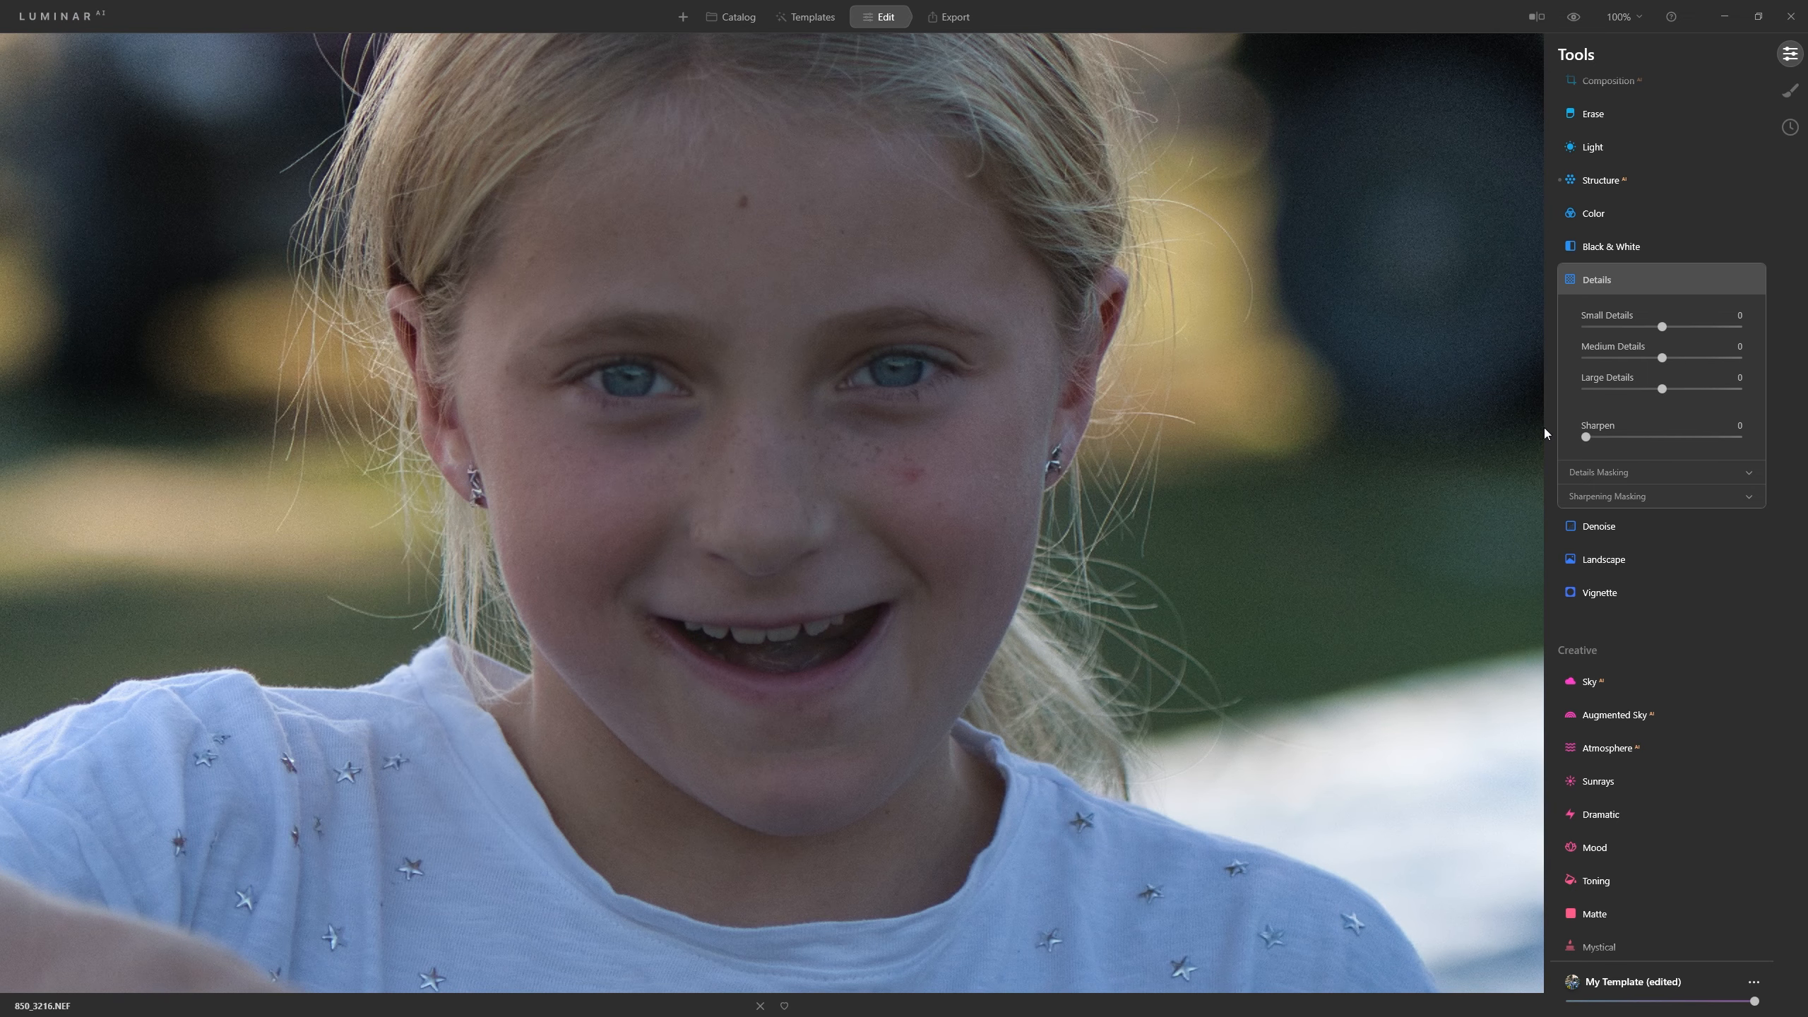
left_click_drag(1586, 438, 1667, 438)
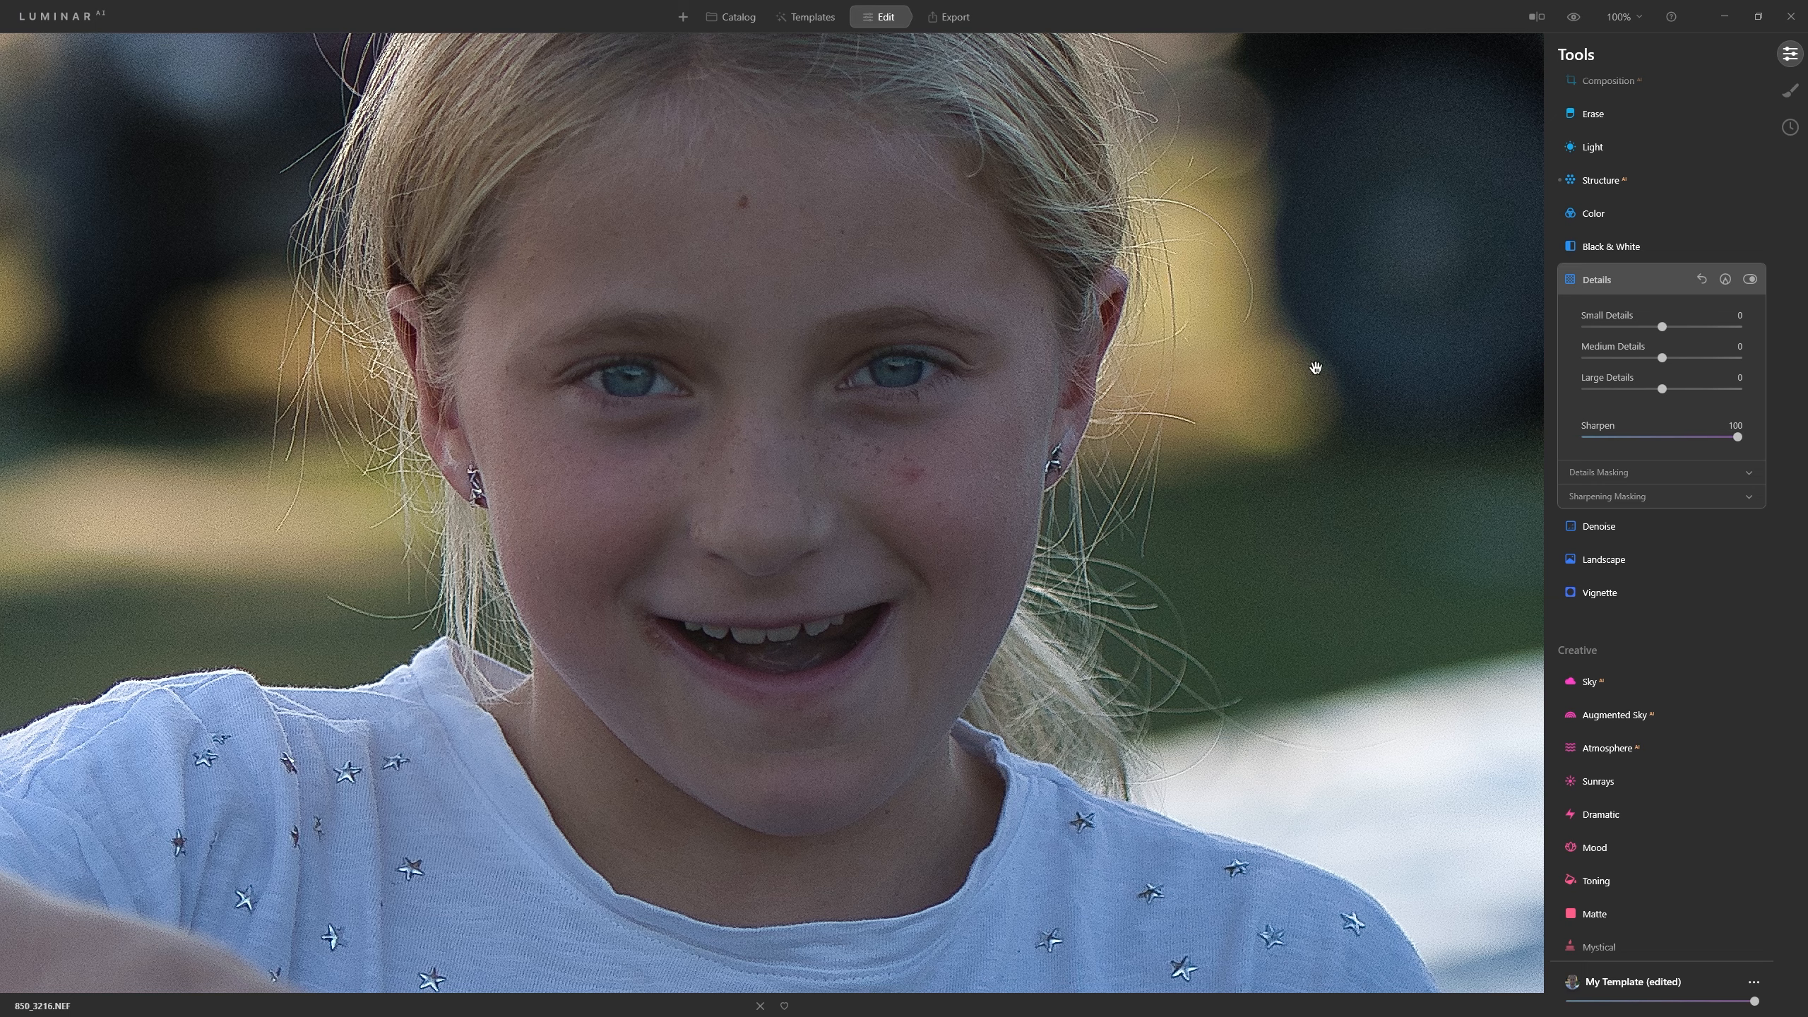
Compare the shirt's texture with the Details adjustment on and off, and reduce Sharpen to 51.
left_click_drag(1118, 659, 1280, 227)
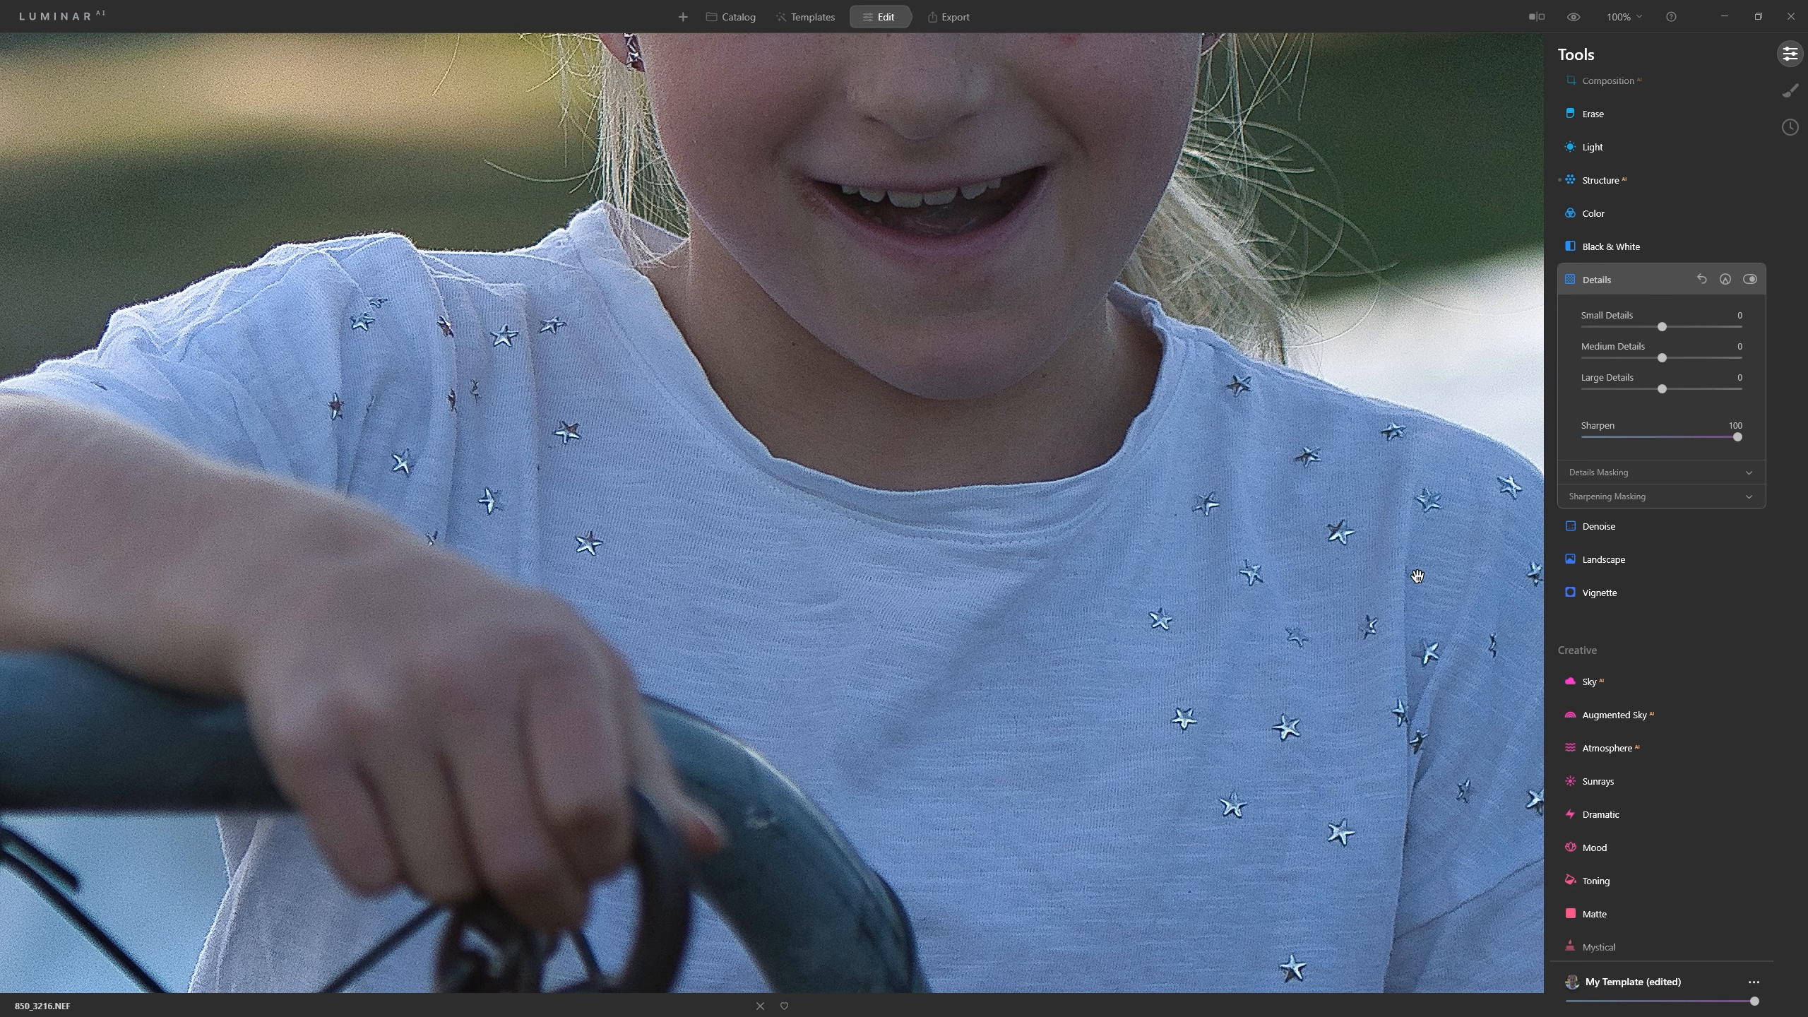
left_click(1750, 279)
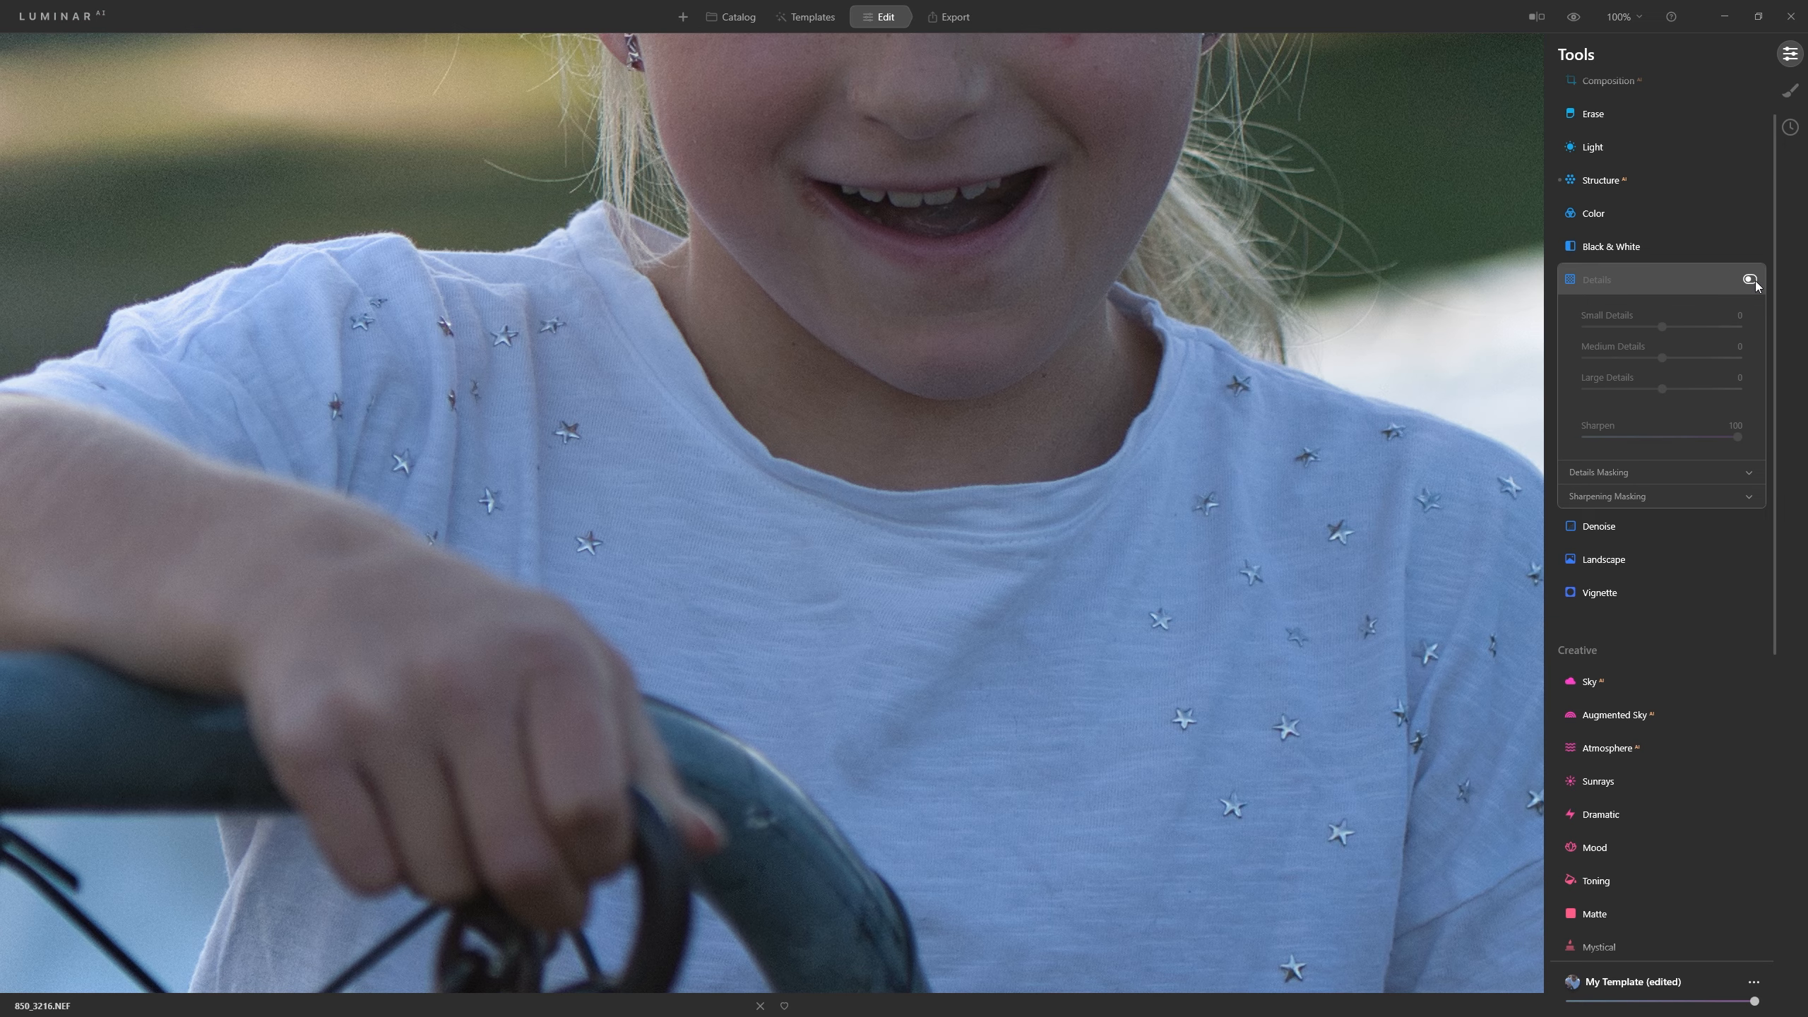
left_click(1752, 280)
left_click(1752, 279)
left_click(1752, 279)
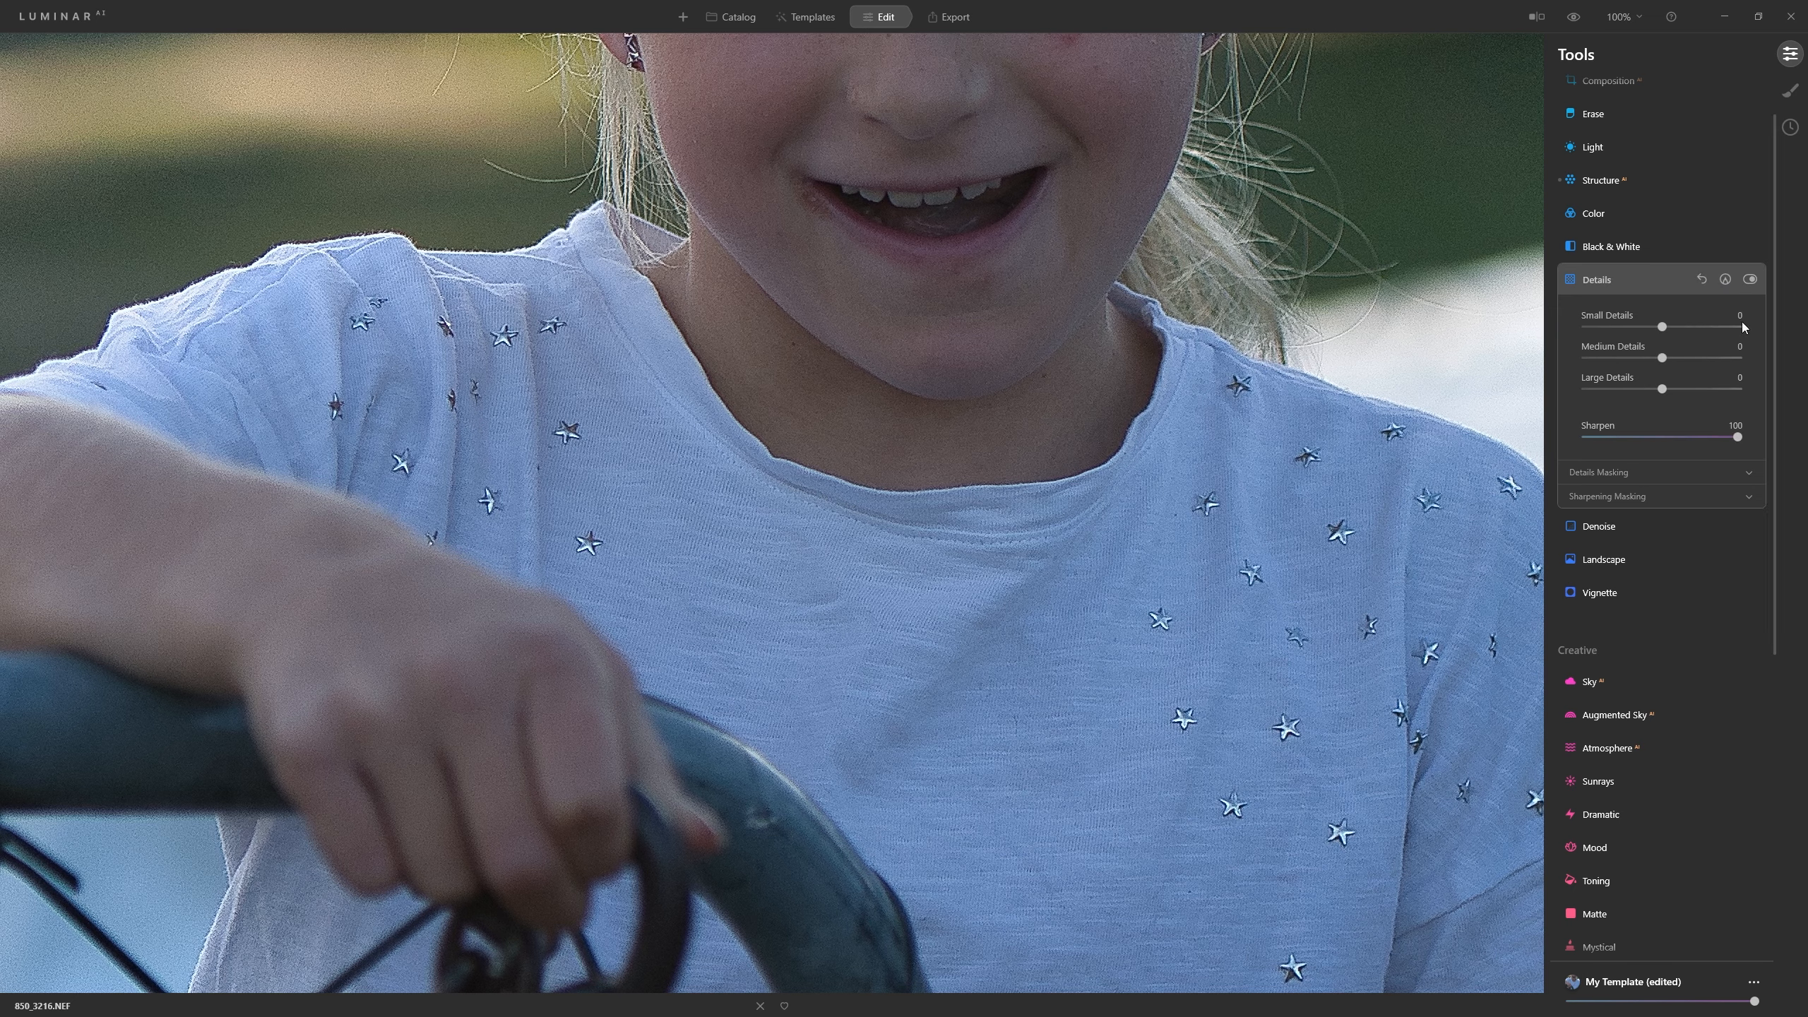
mouse_move(1738, 436)
left_mouse_down()
mouse_move(1658, 441)
mouse_move(1716, 437)
left_mouse_up()
key("ctrl+0")
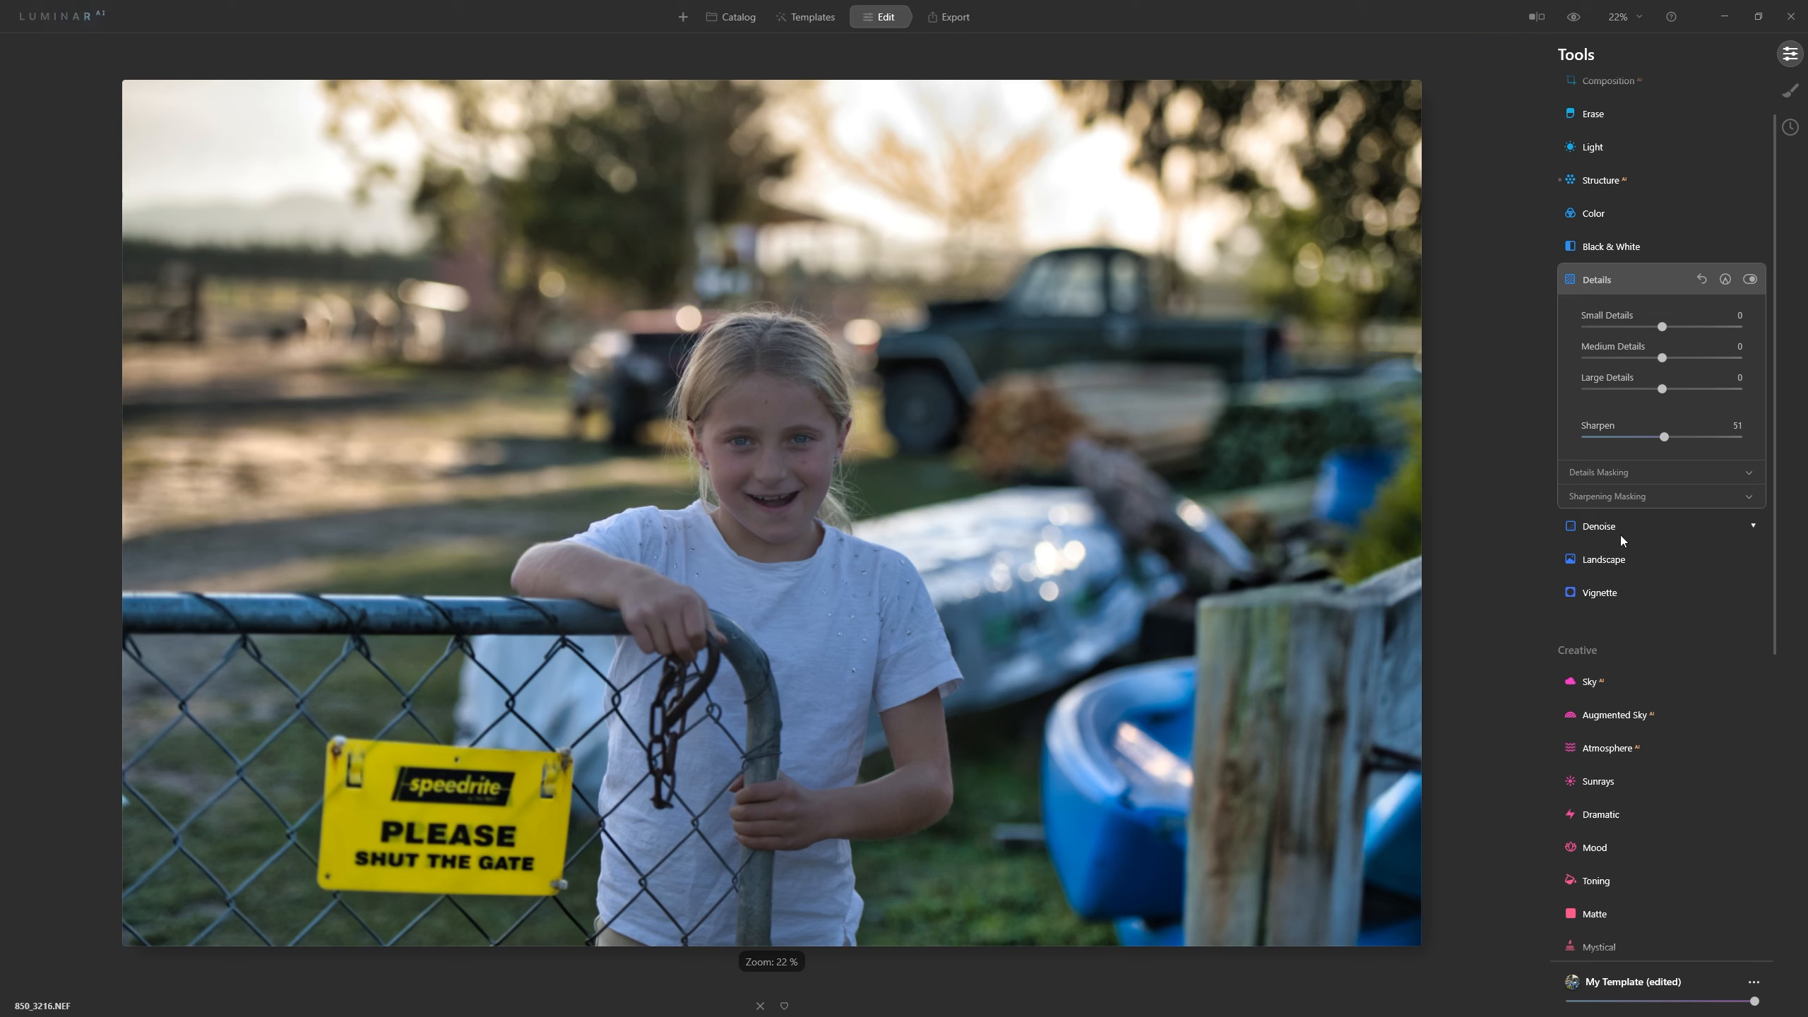
Add a dark vignette with an amount of -58, strengthen it to -100, and show its advanced settings.
left_click(1605, 599)
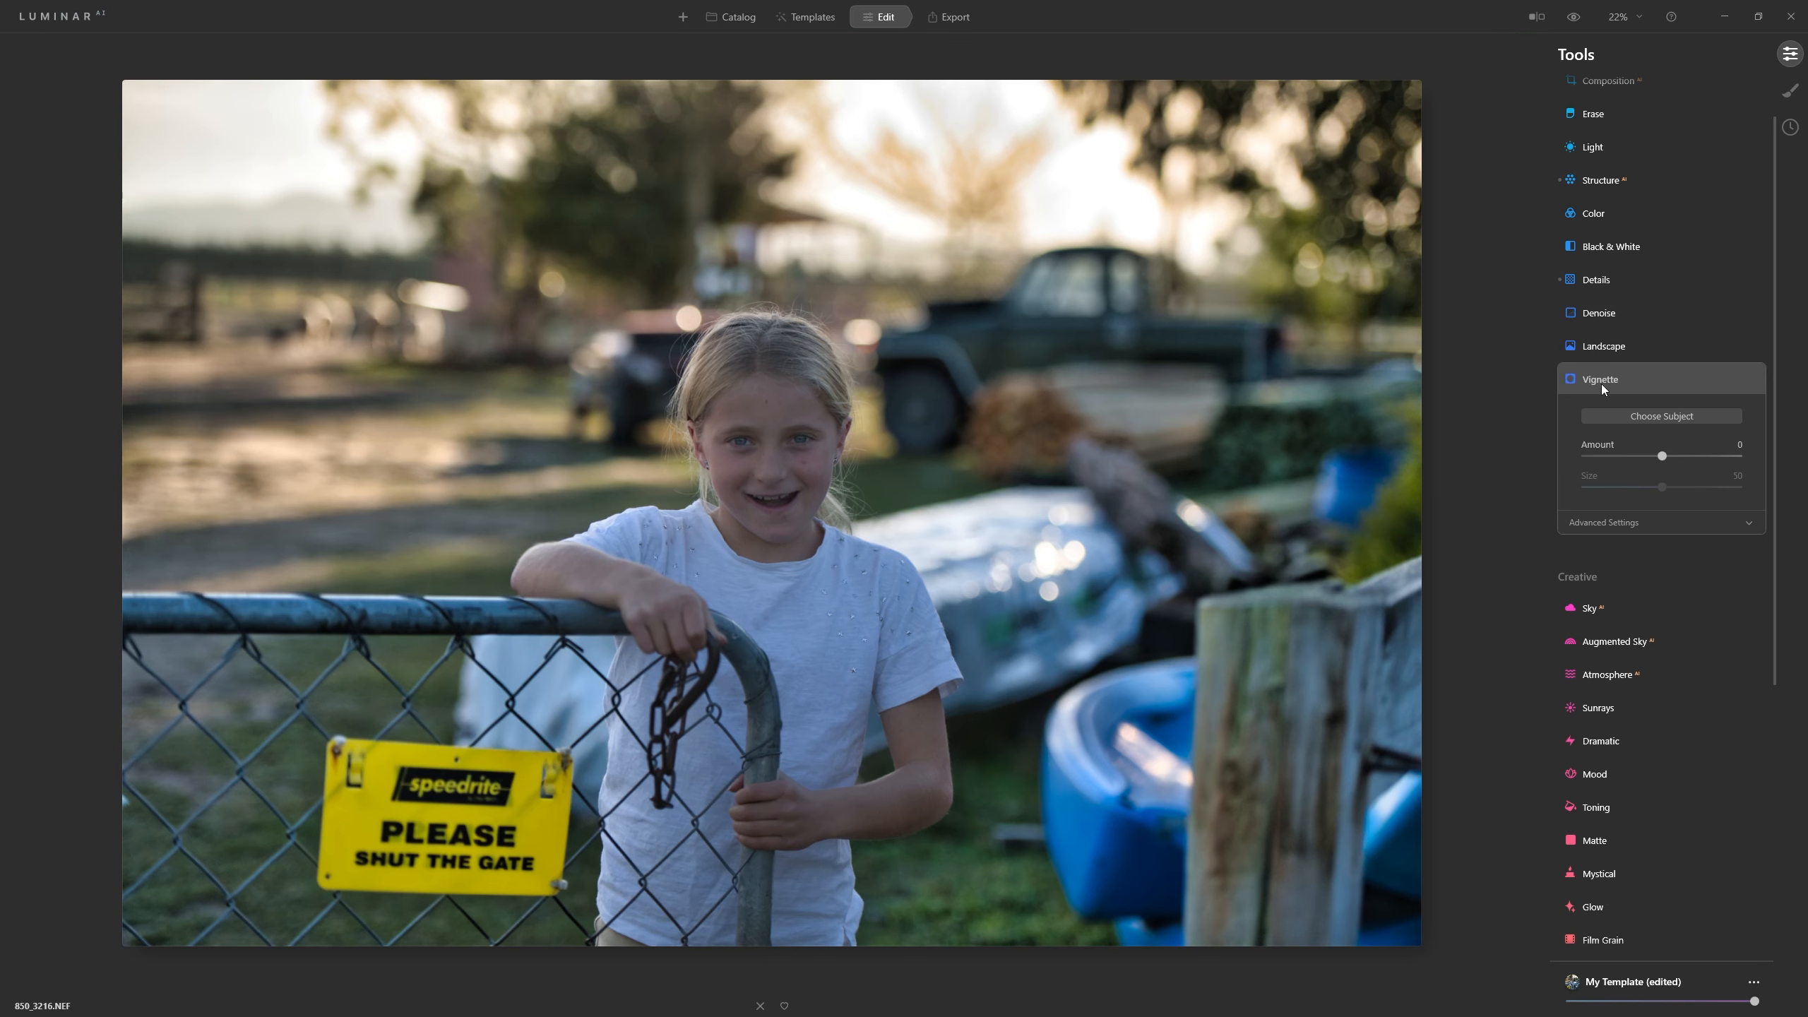
left_click_drag(1663, 456, 1616, 453)
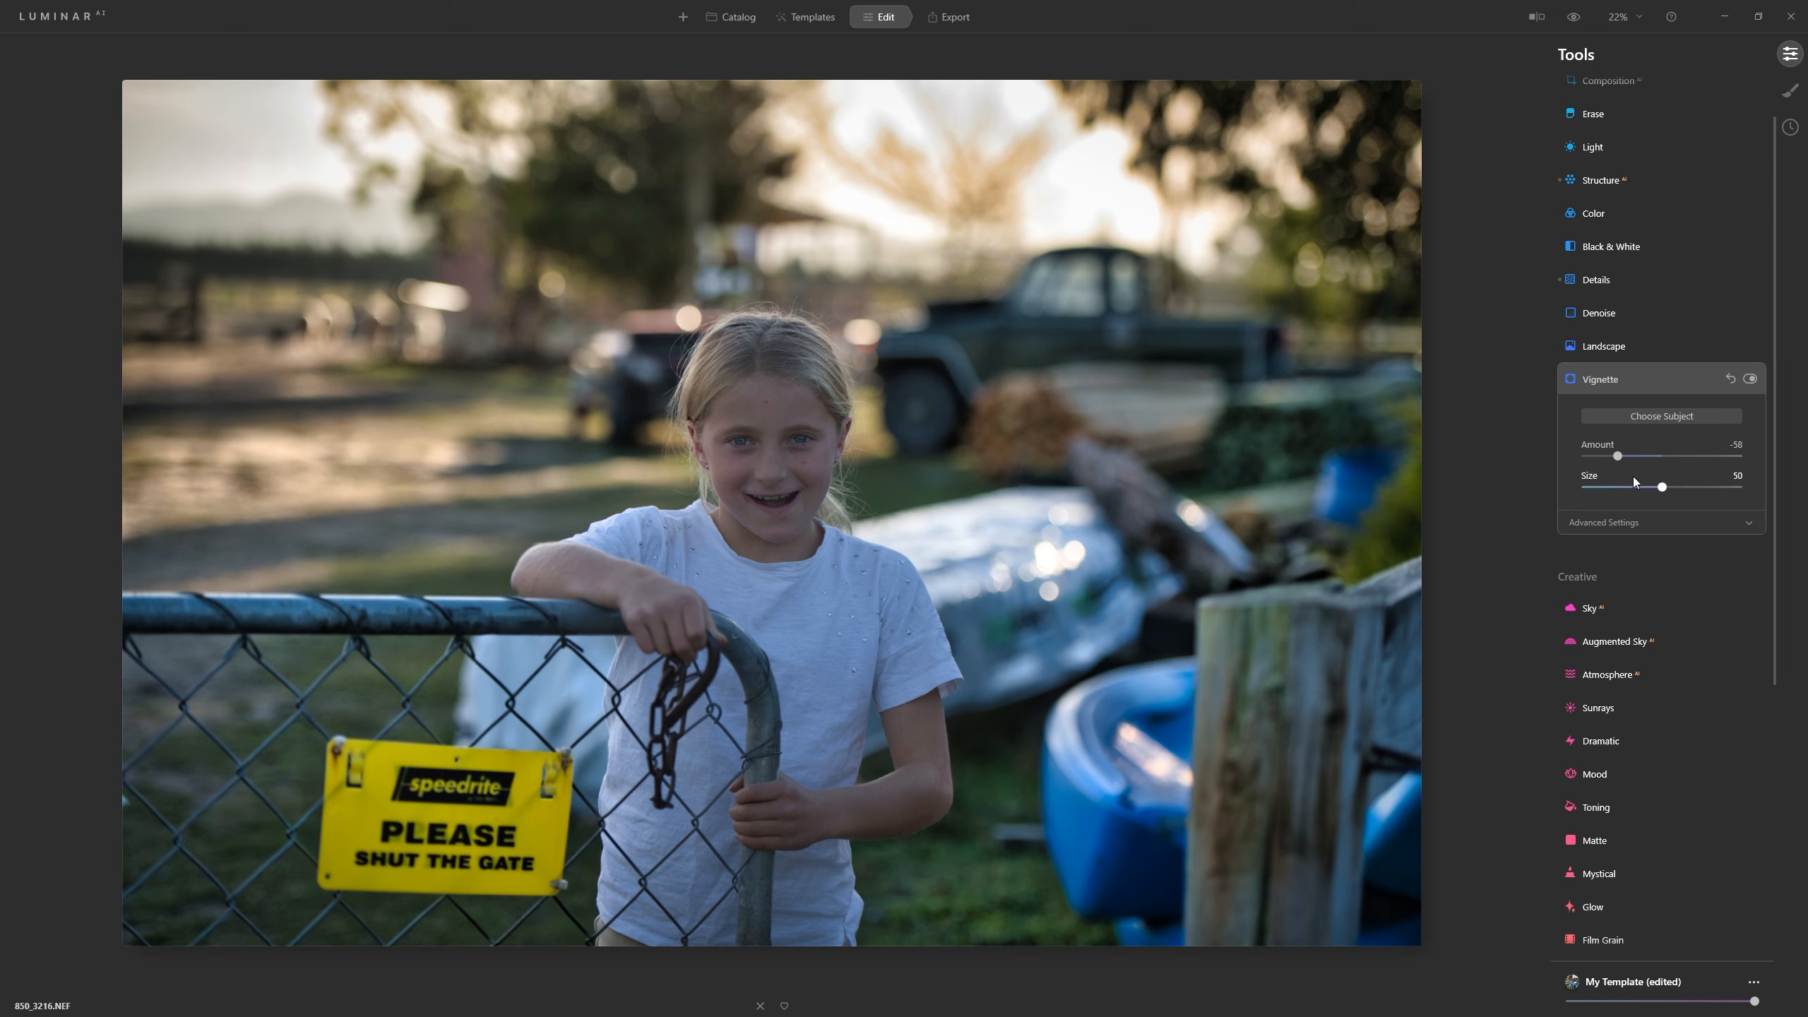
left_click(1585, 459)
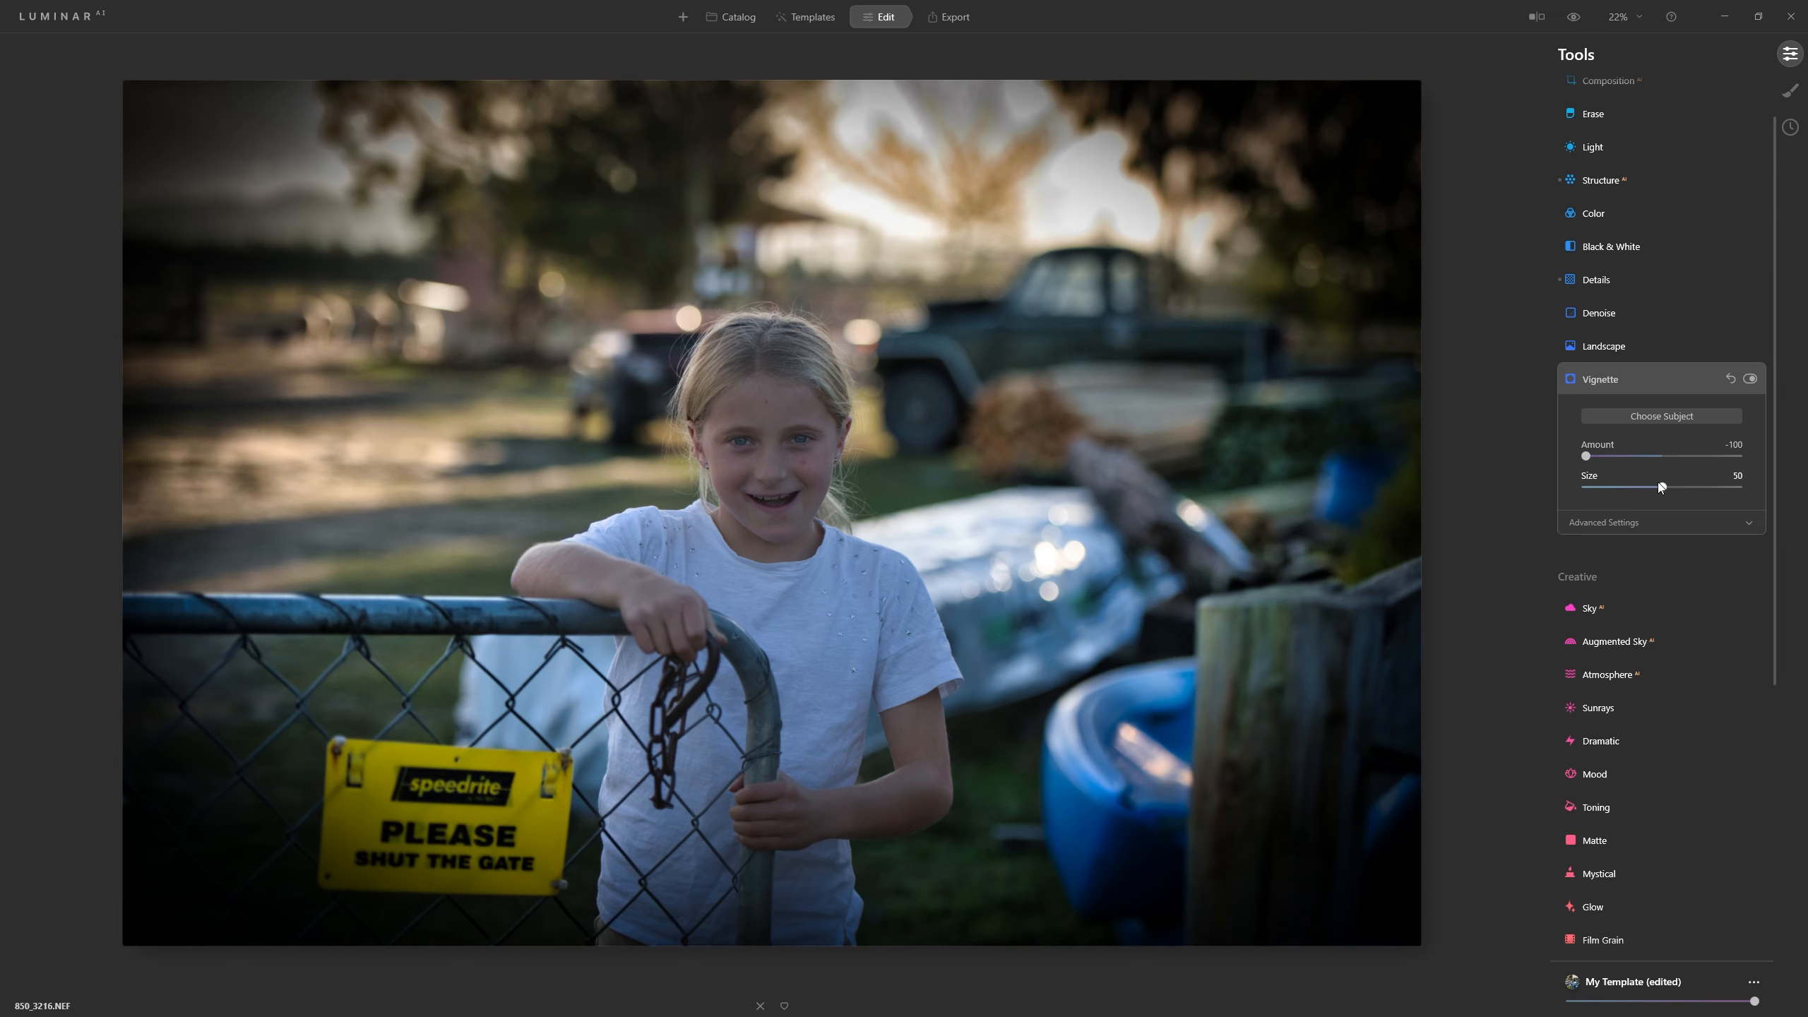
left_click(1604, 522)
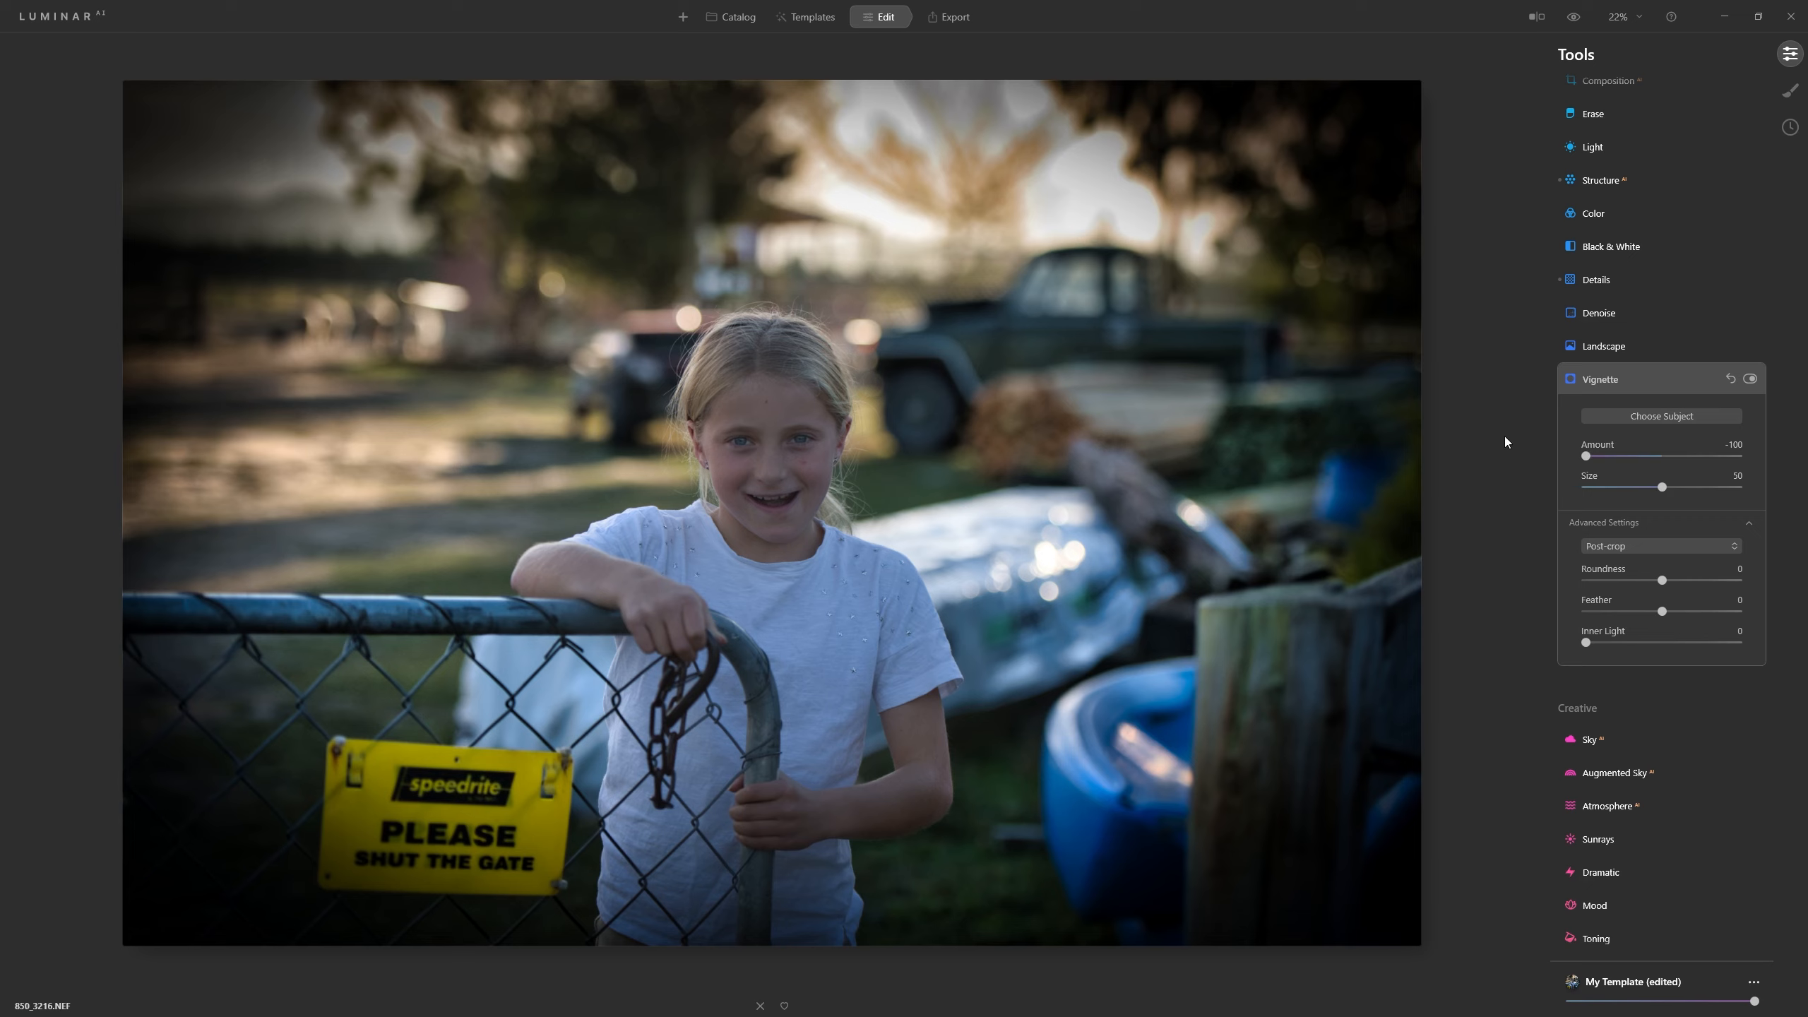
Centre the vignette on the girl's face after trying the truck area and the yellow gate sign, and set its amount to -61.
left_click(1689, 422)
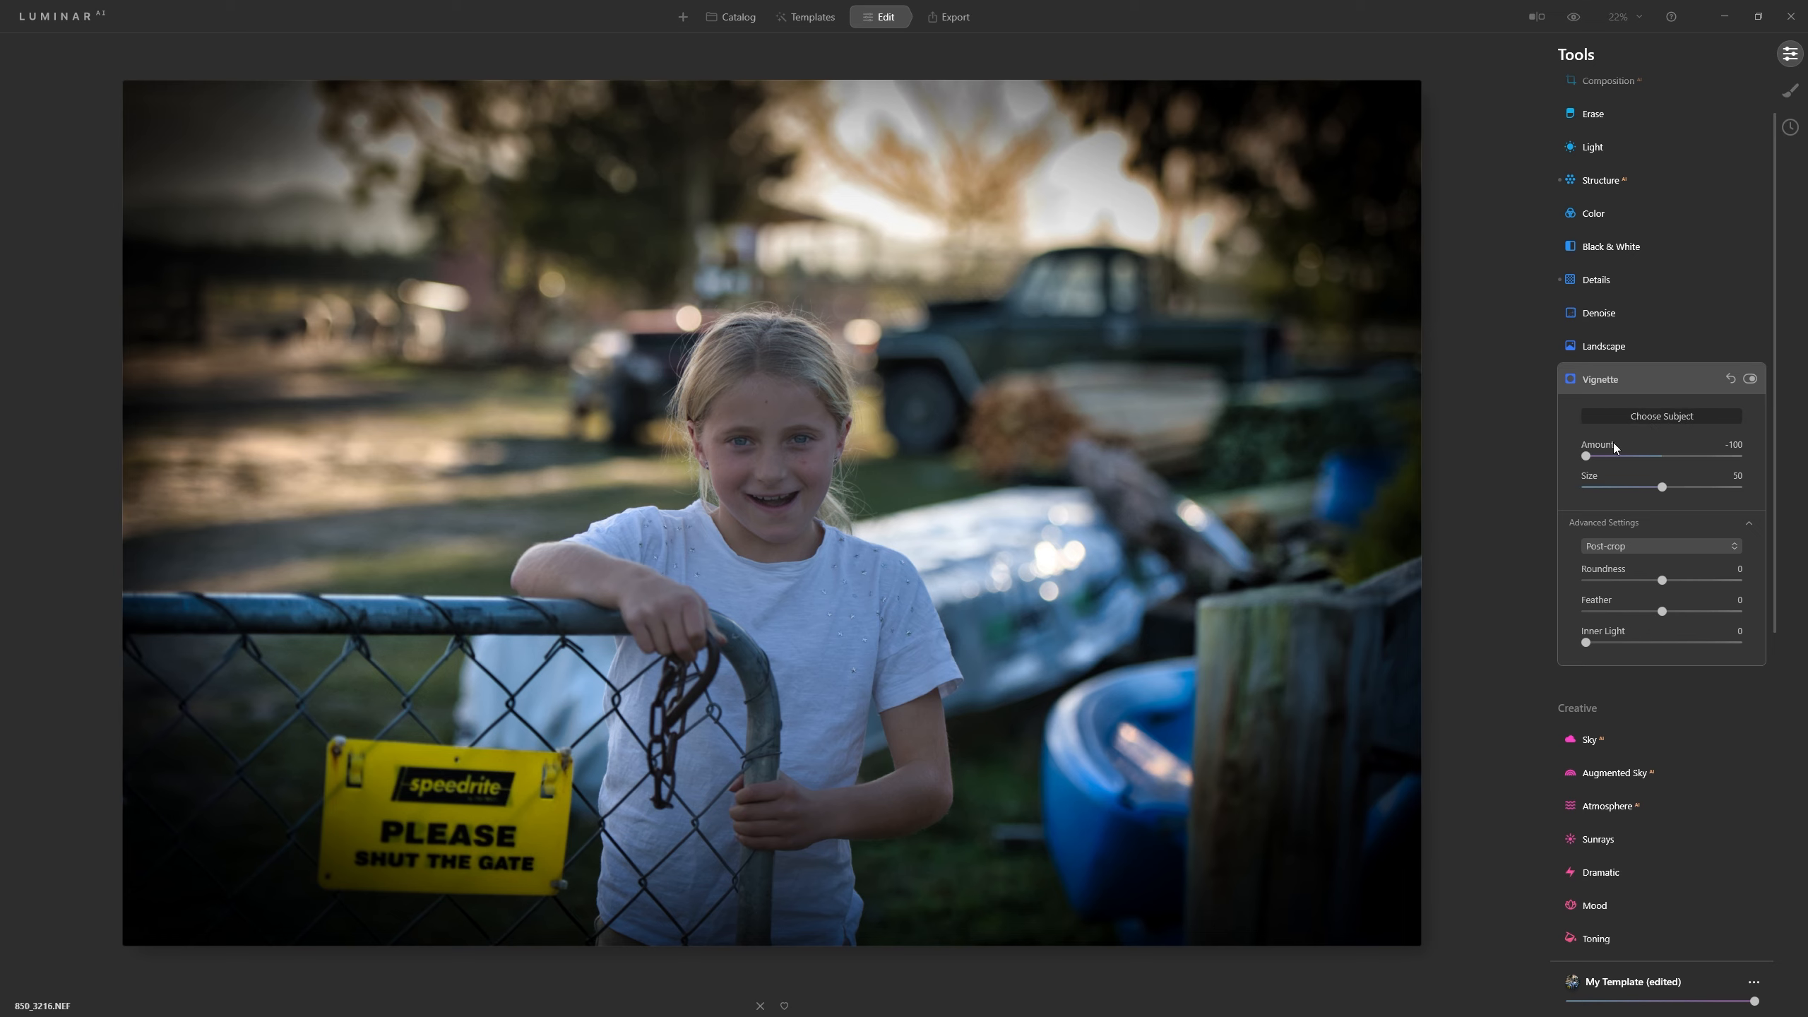
left_click(1111, 335)
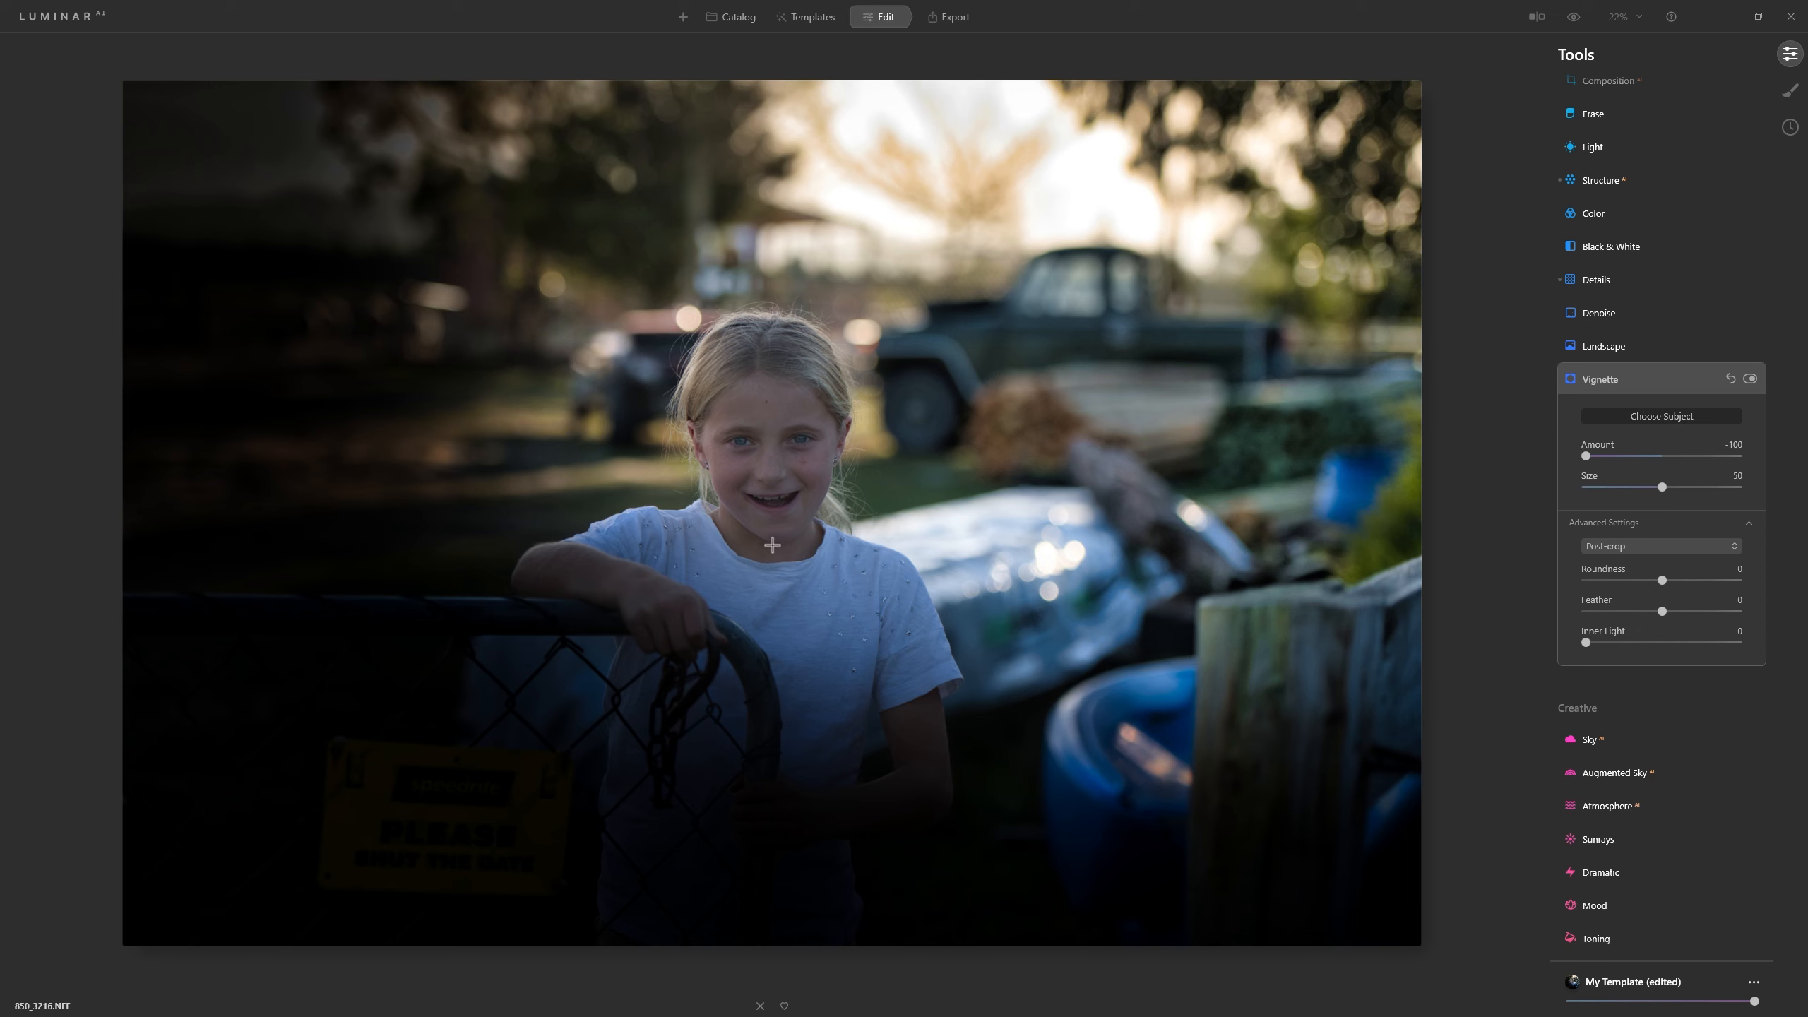
left_click(766, 471)
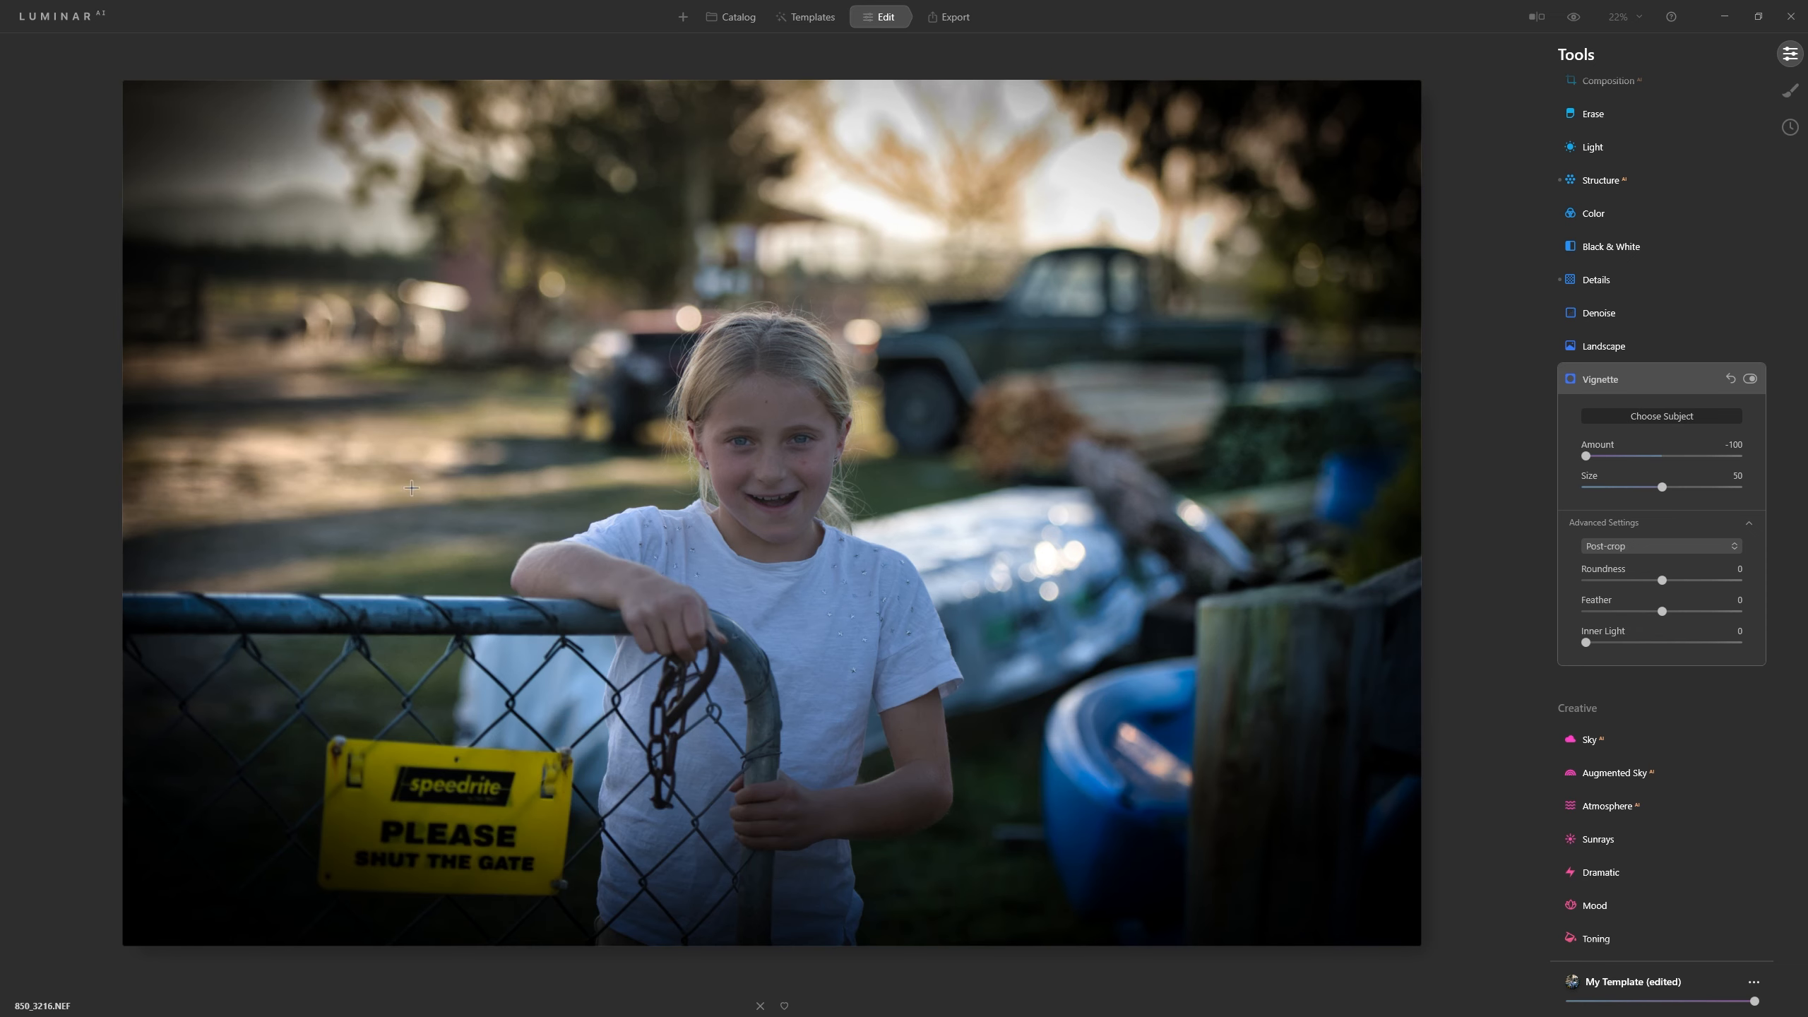
left_click(447, 816)
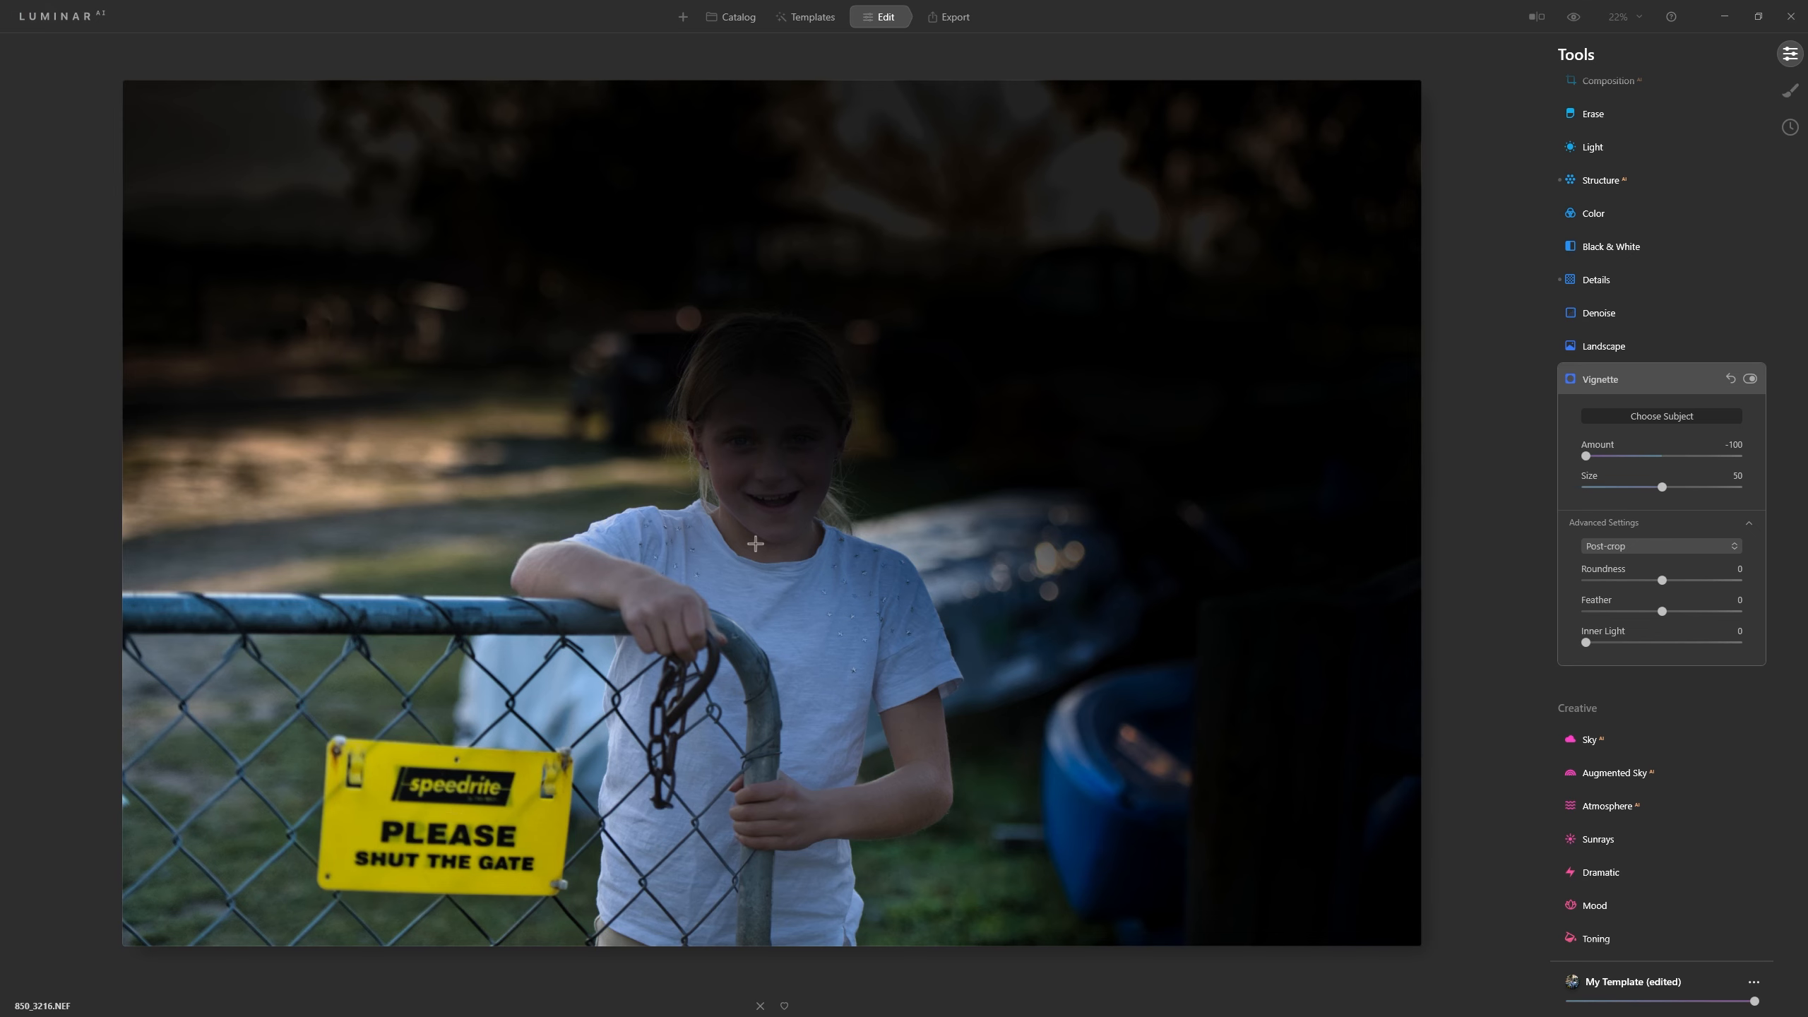
left_click(818, 464)
left_click(783, 445)
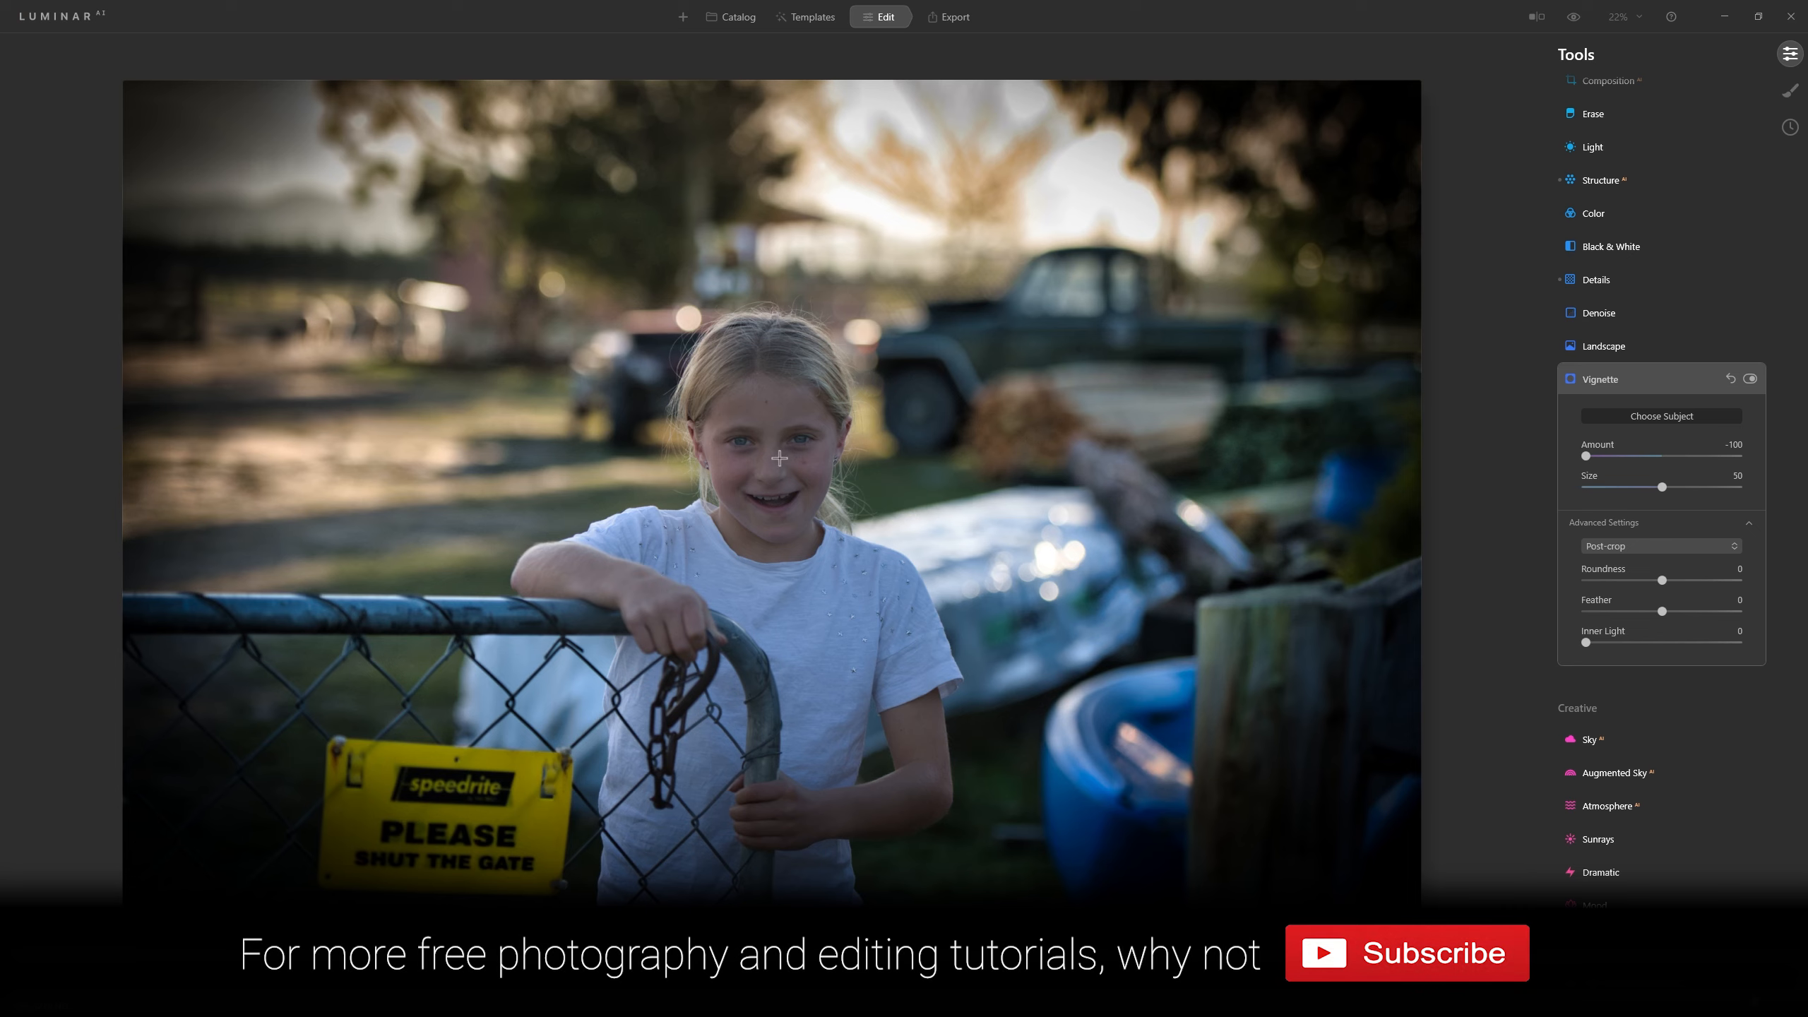
mouse_move(1586, 455)
left_mouse_down()
mouse_move(1653, 463)
mouse_move(1614, 458)
left_mouse_up()
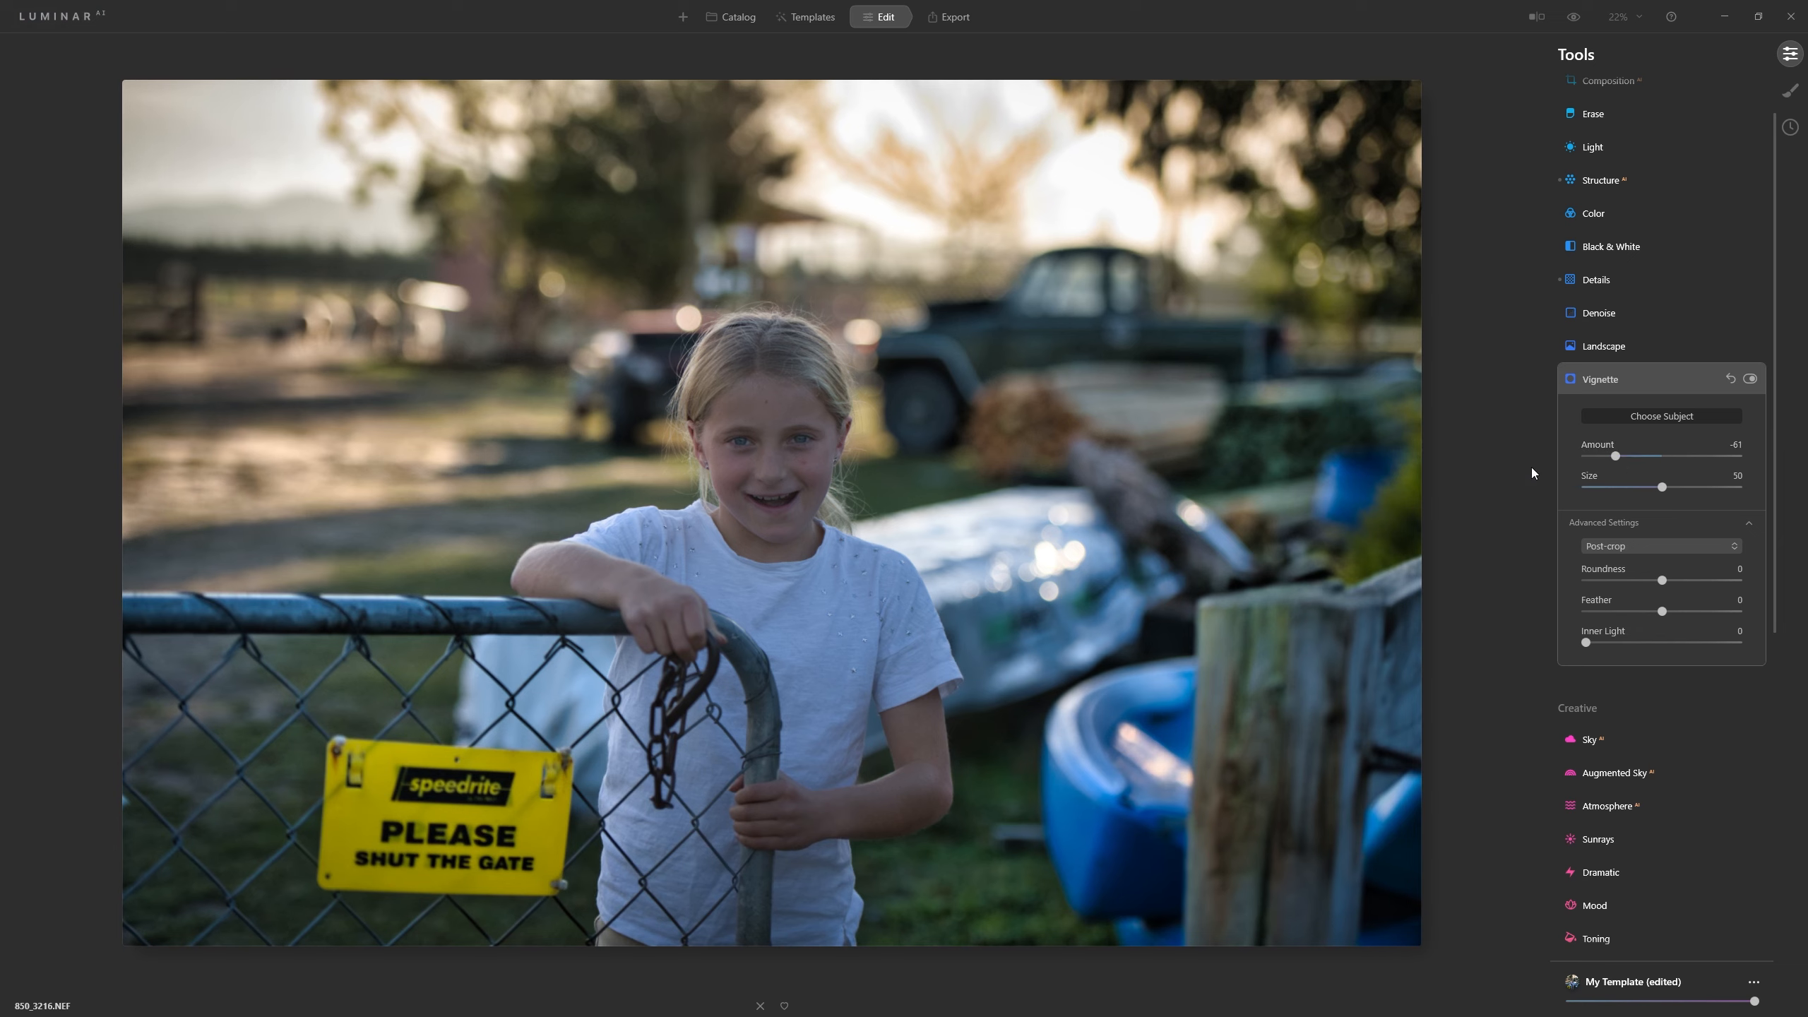
Compare the portrait with the vignette off and on, and set the vignette amount to -54.
left_click(1749, 379)
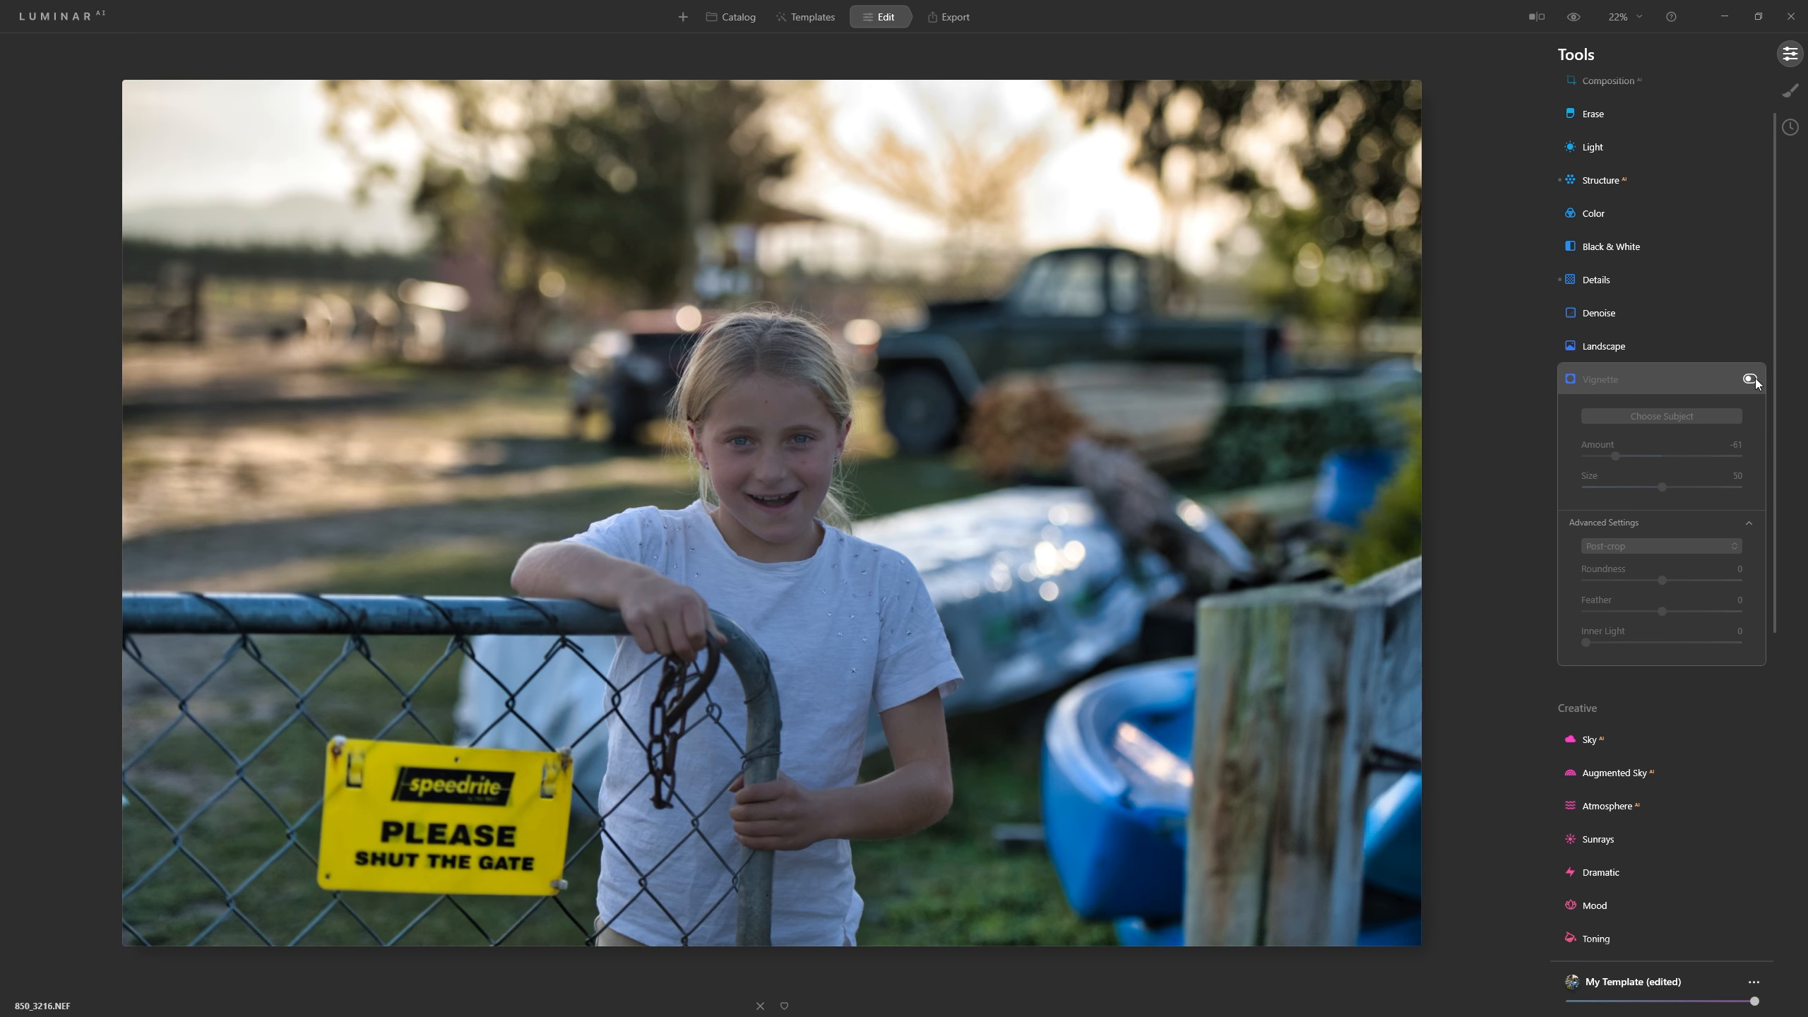
left_click(1754, 378)
left_click_drag(1616, 455, 1621, 455)
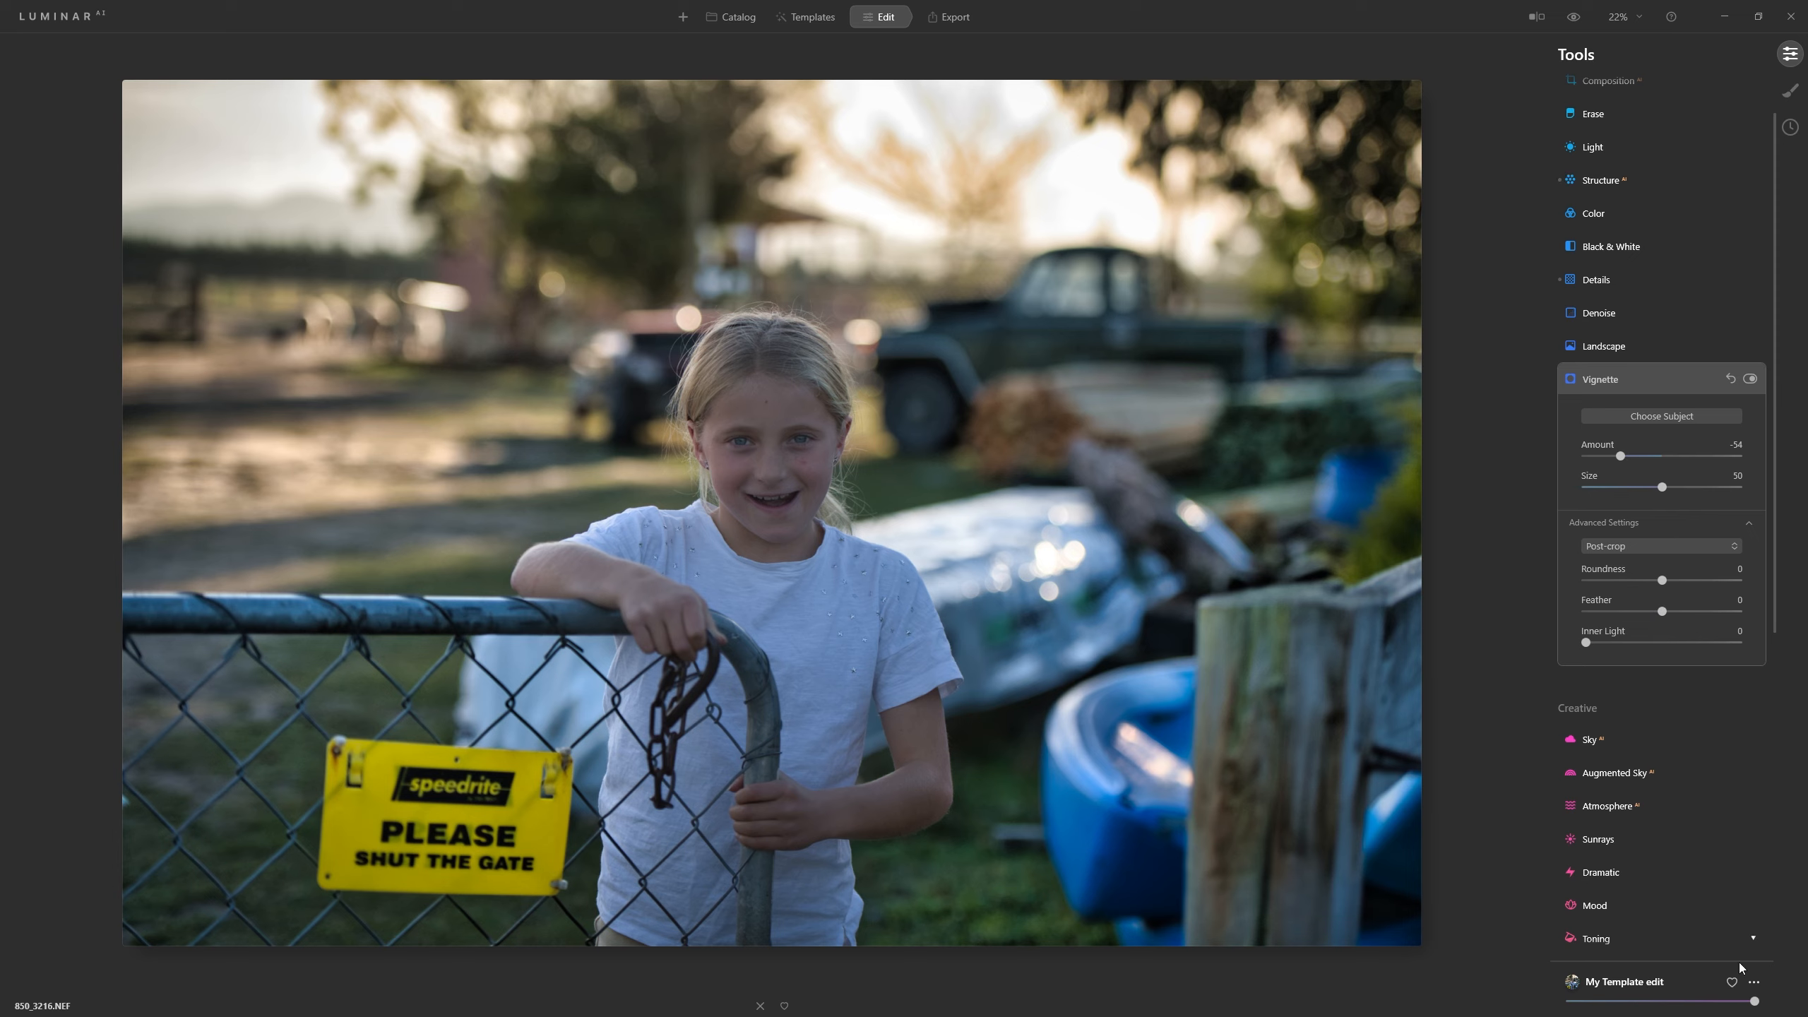
Review the actions available for the current template, and open the My Templates collection.
left_click(1754, 984)
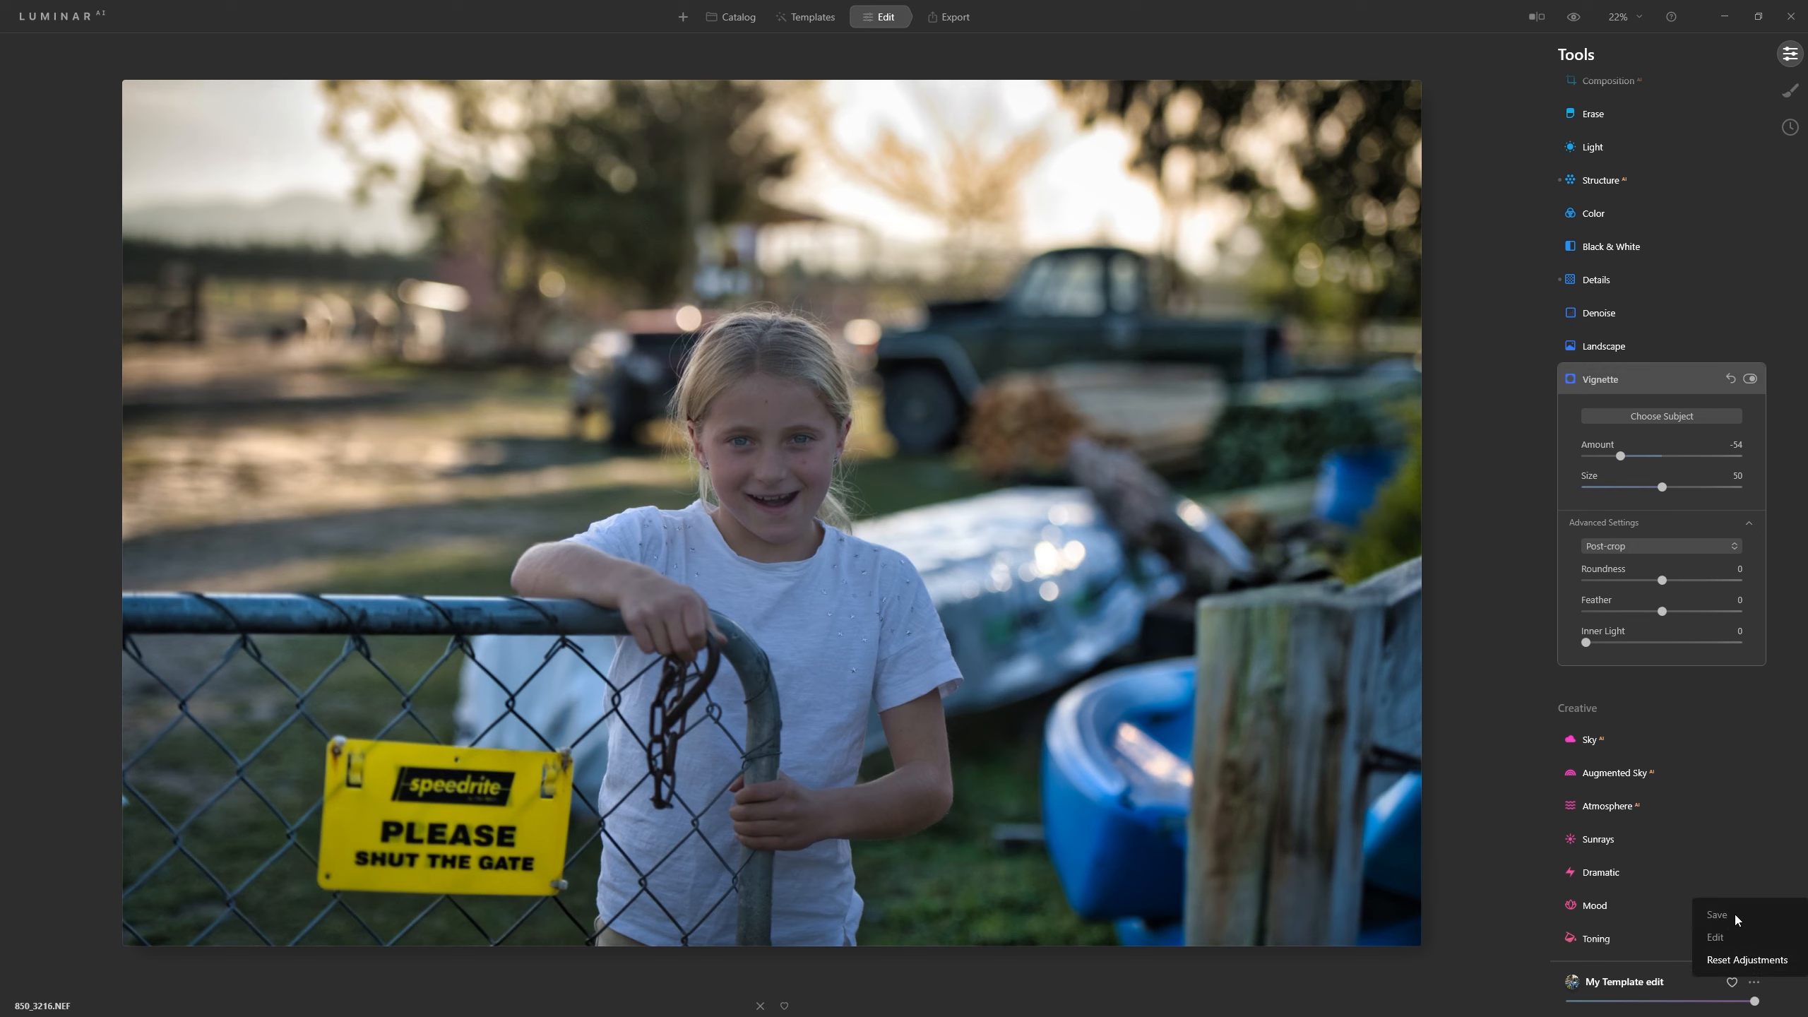
left_click(1764, 935)
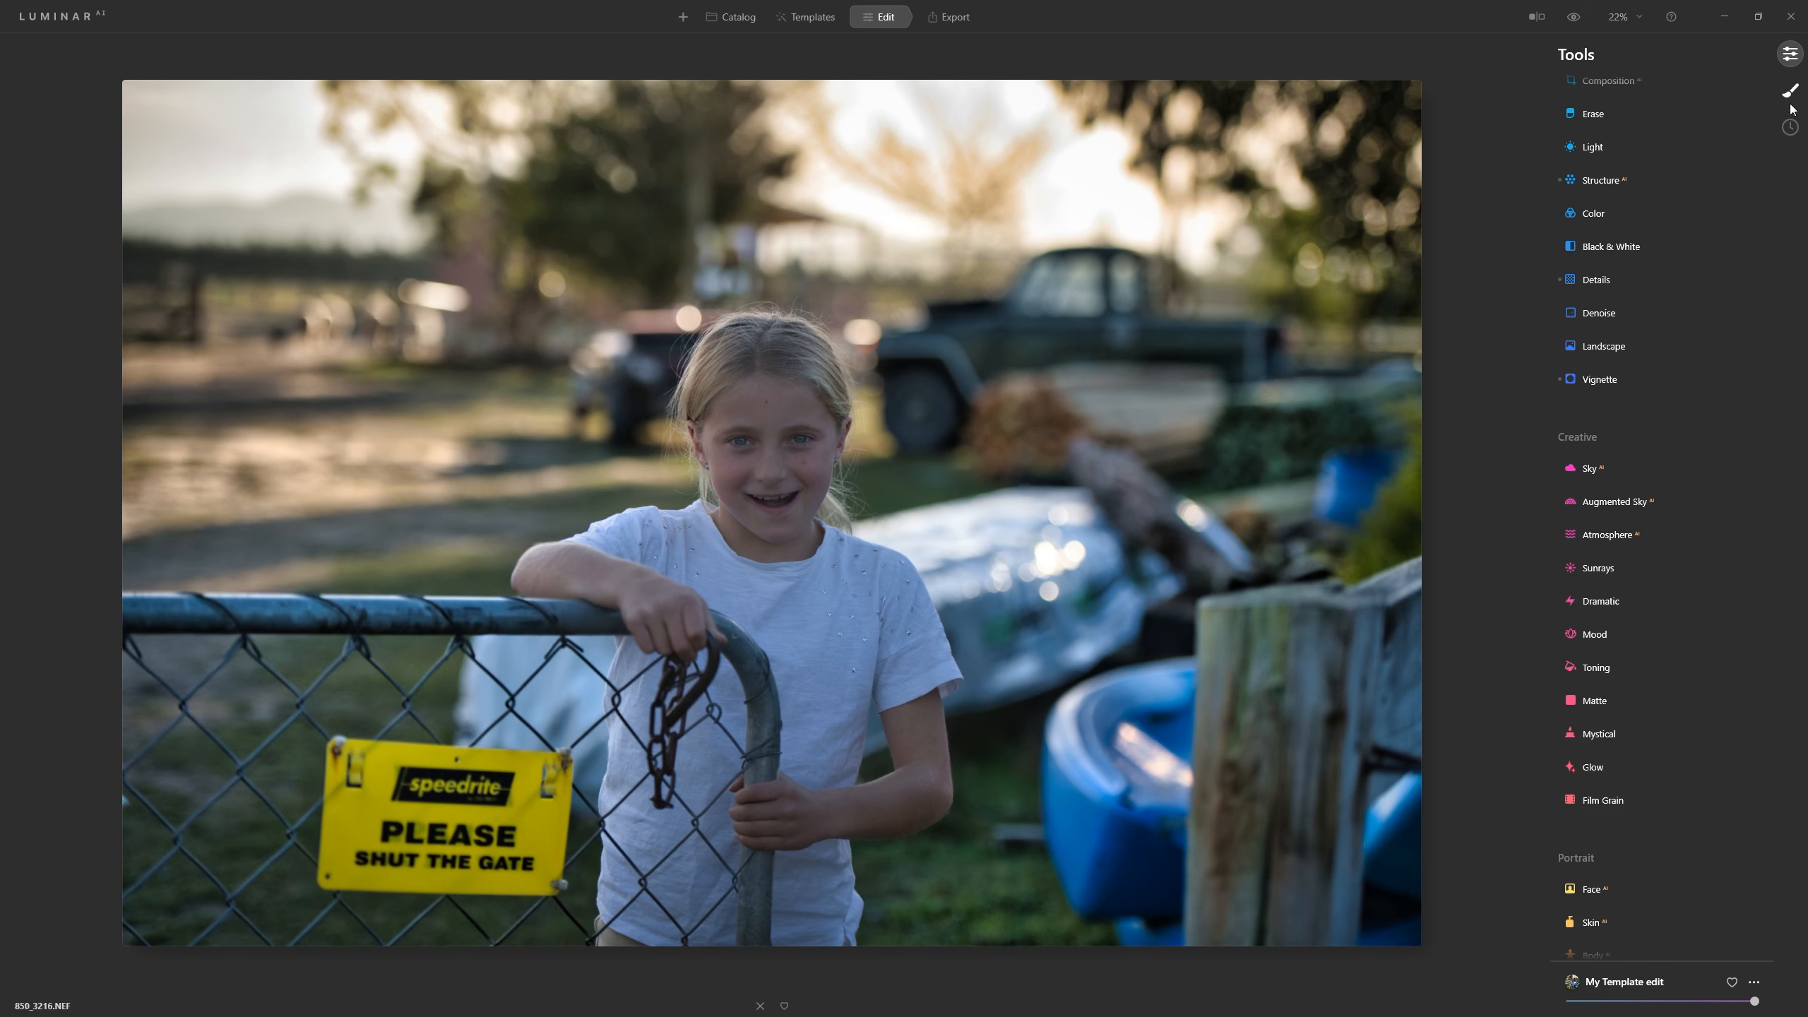
left_click(815, 19)
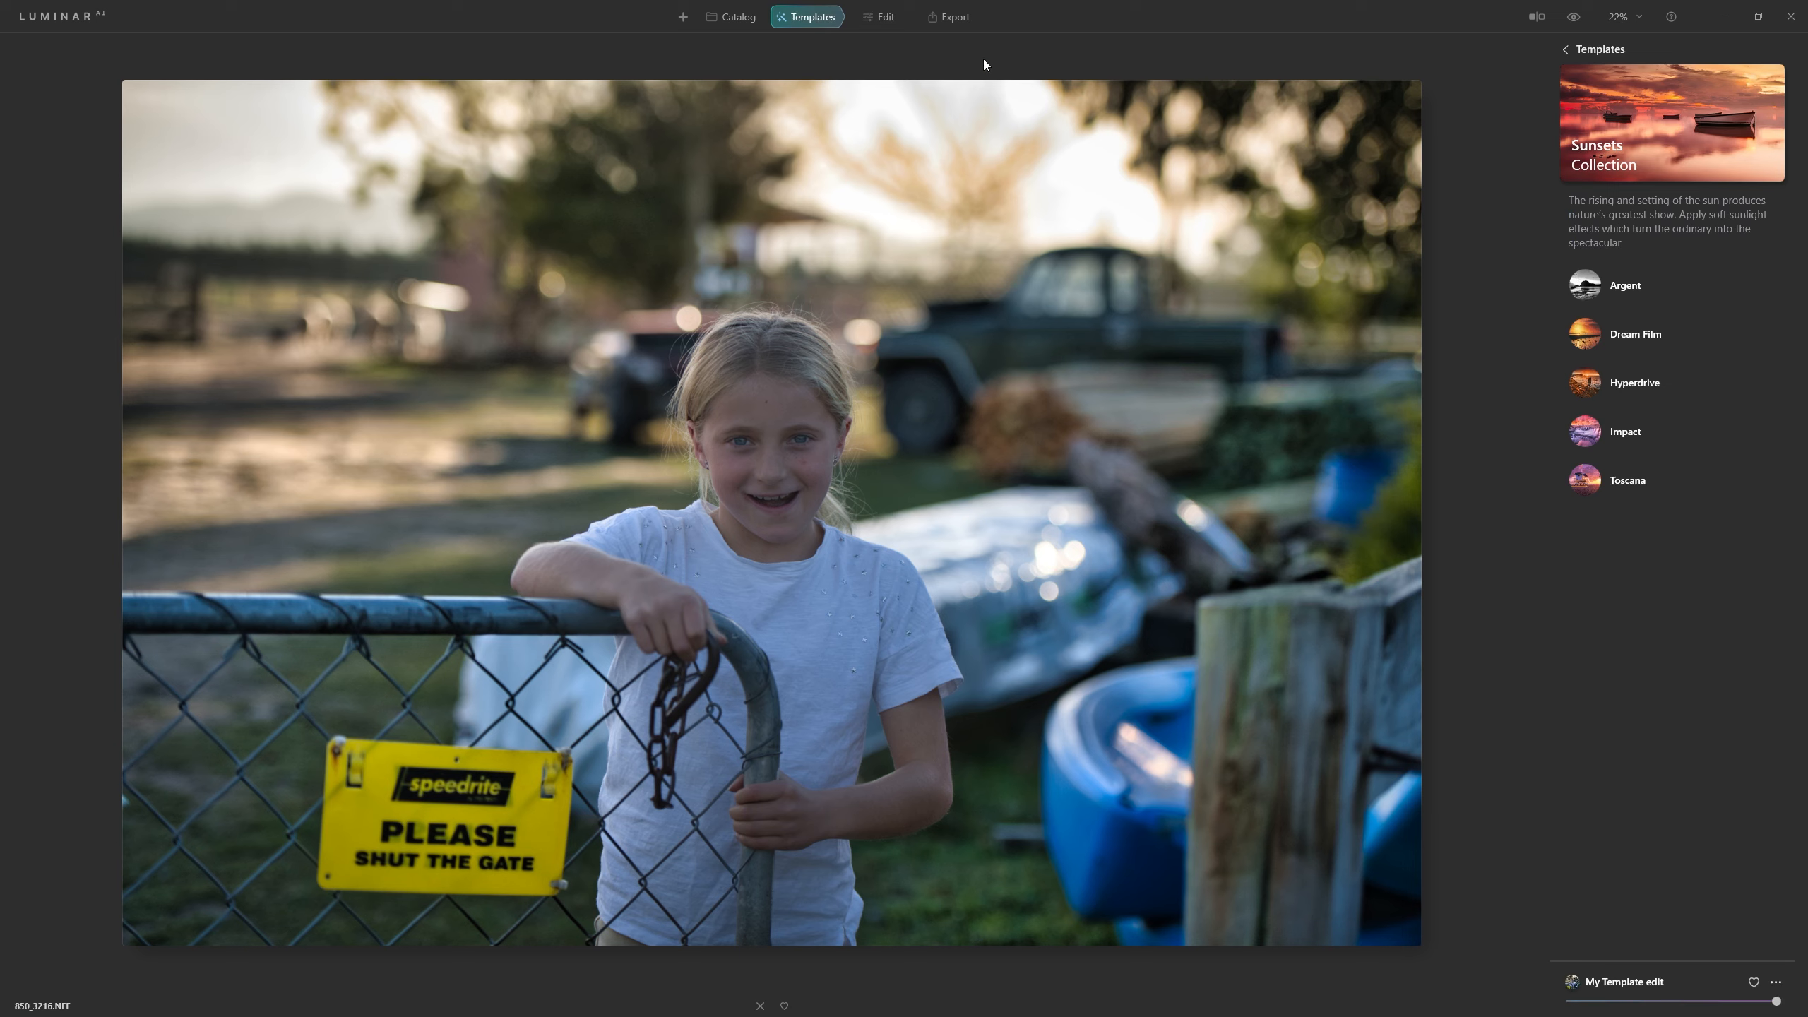
left_click(1566, 48)
scroll(1702, 196, "up", 1)
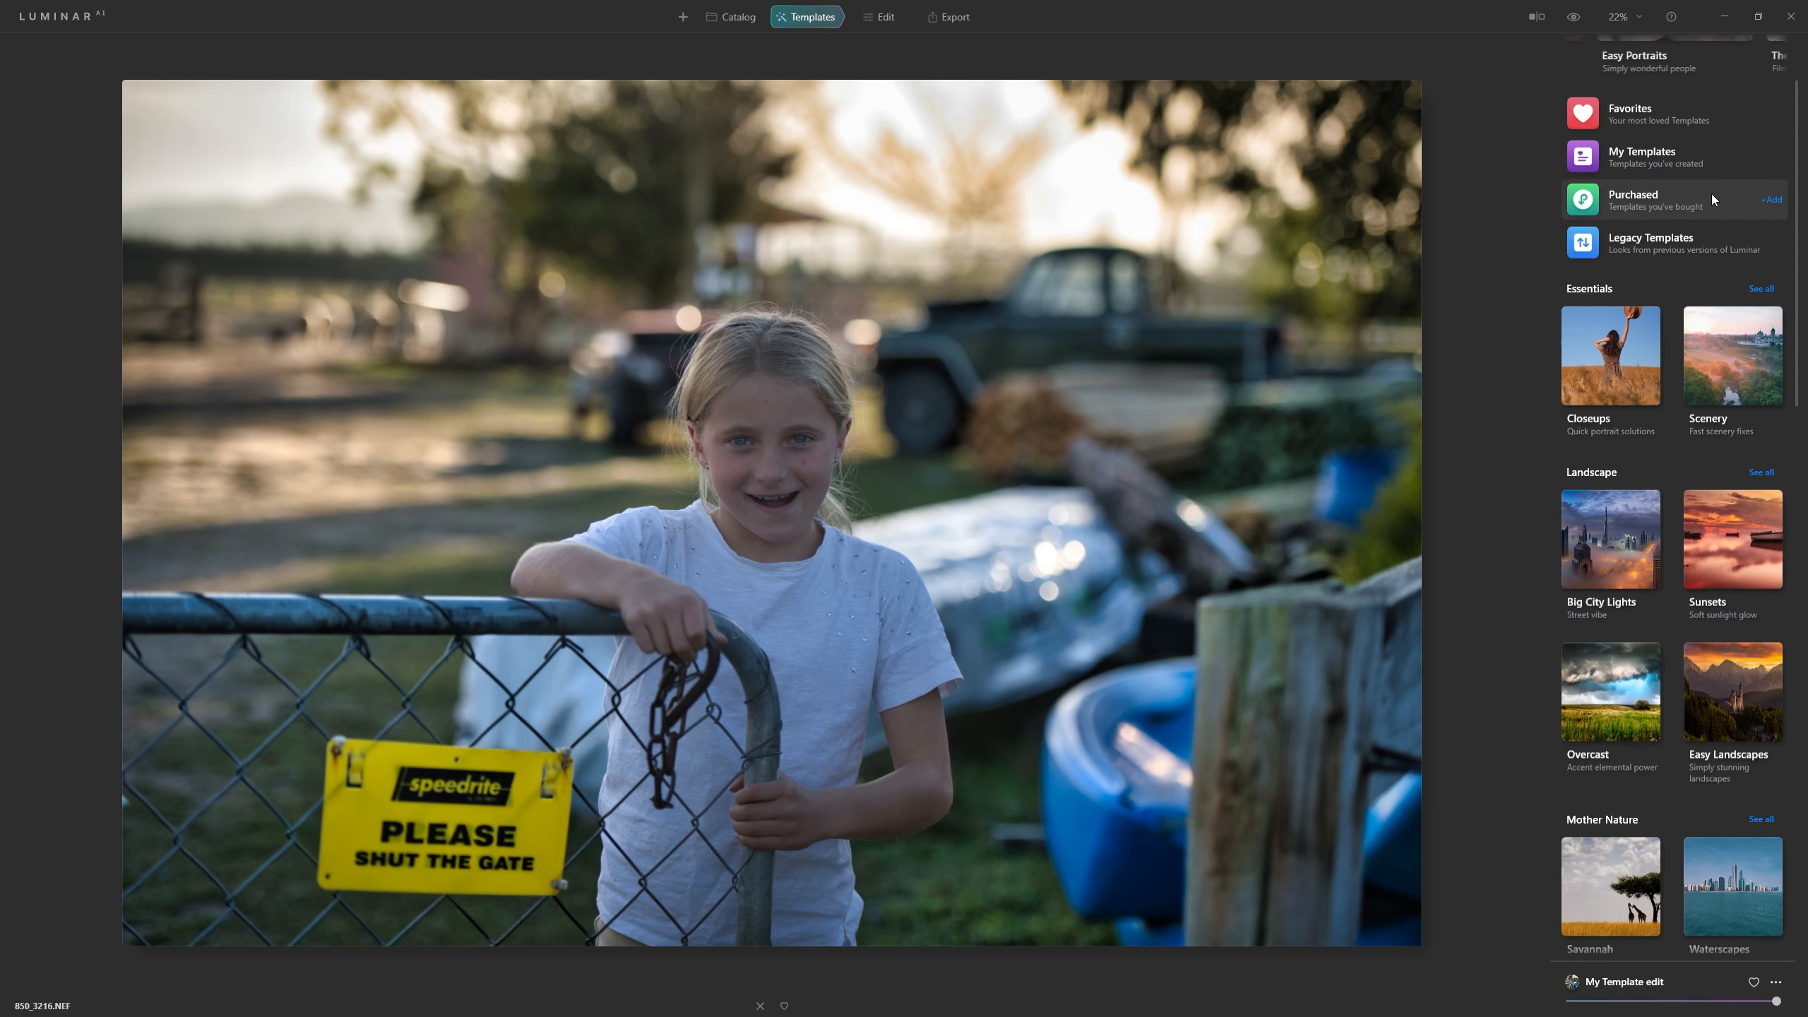
left_click(1676, 156)
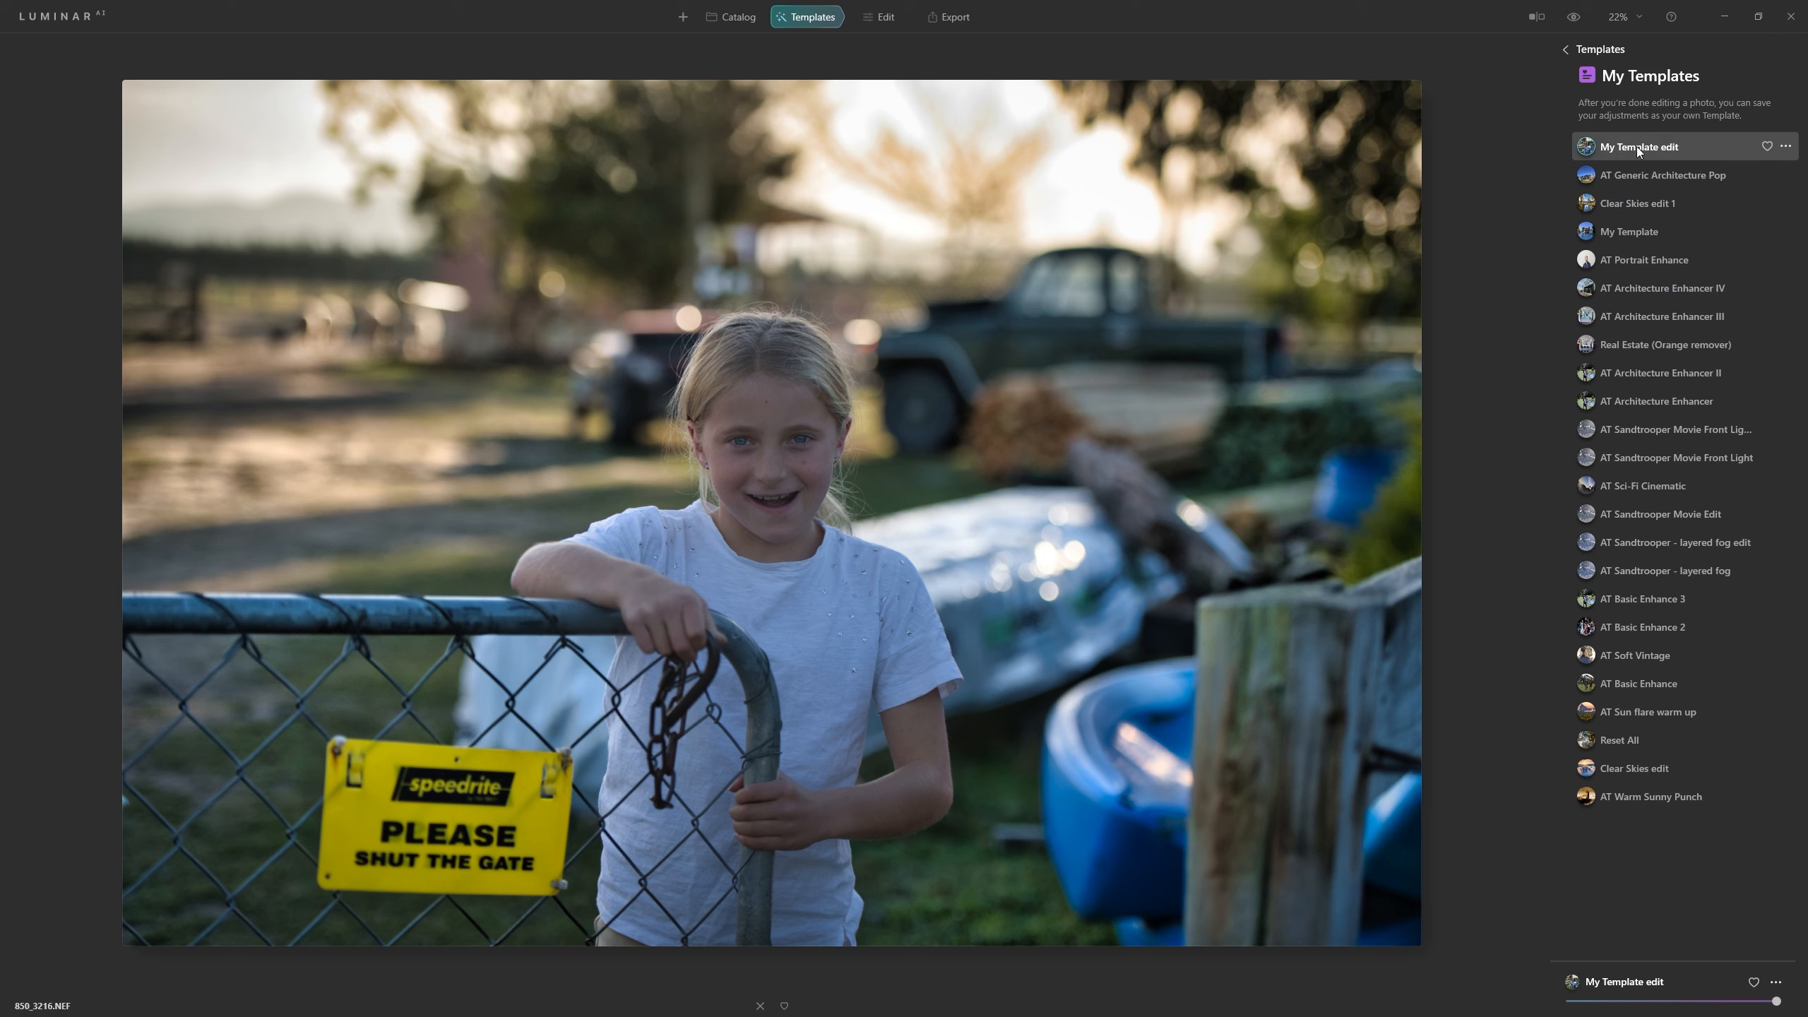
Rename the template "My Template edit" as "Generic Edit".
left_click(1786, 147)
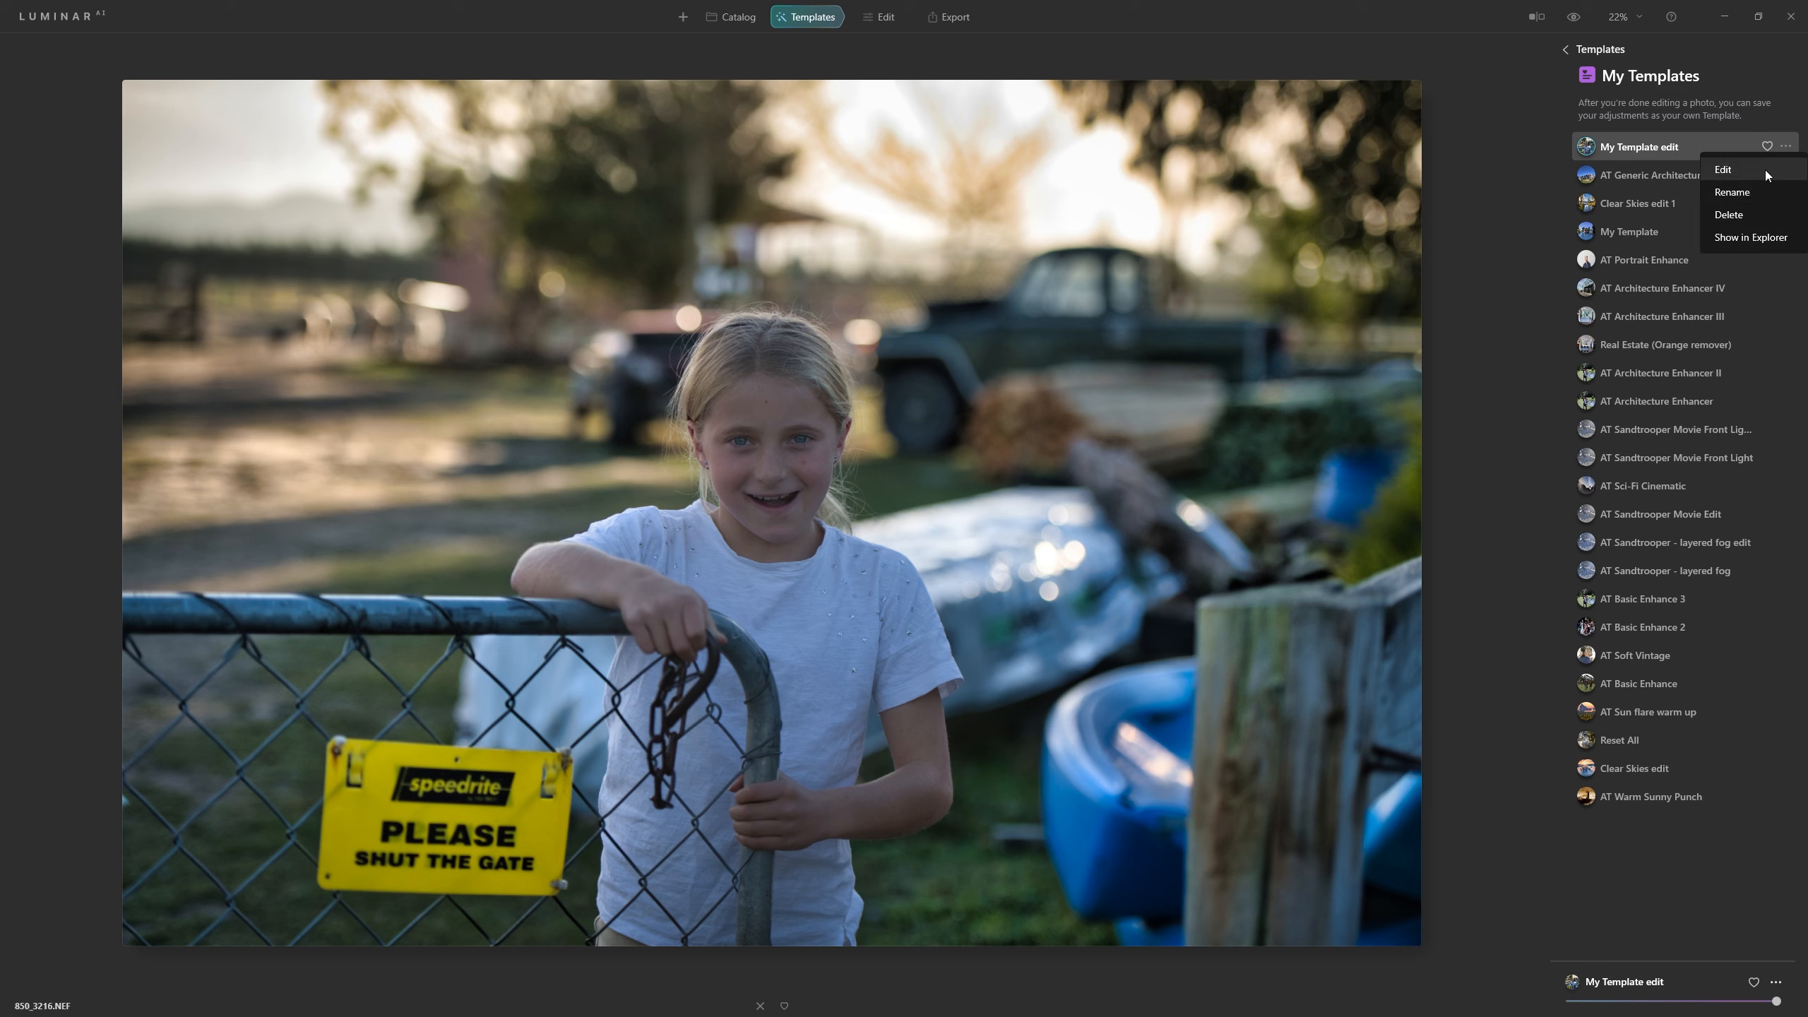
left_click(1755, 180)
key("BackSpace")
key("BackSpace")
key("BackSpace")
key("BackSpace")
key("BackSpace")
key("BackSpace")
key("BackSpace")
key("BackSpace")
key("BackSpace")
key("BackSpace")
key("BackSpace")
key("BackSpace")
key("BackSpace")
key("BackSpace")
key("BackSpace")
key("BackSpace")
type("Generic Edit")
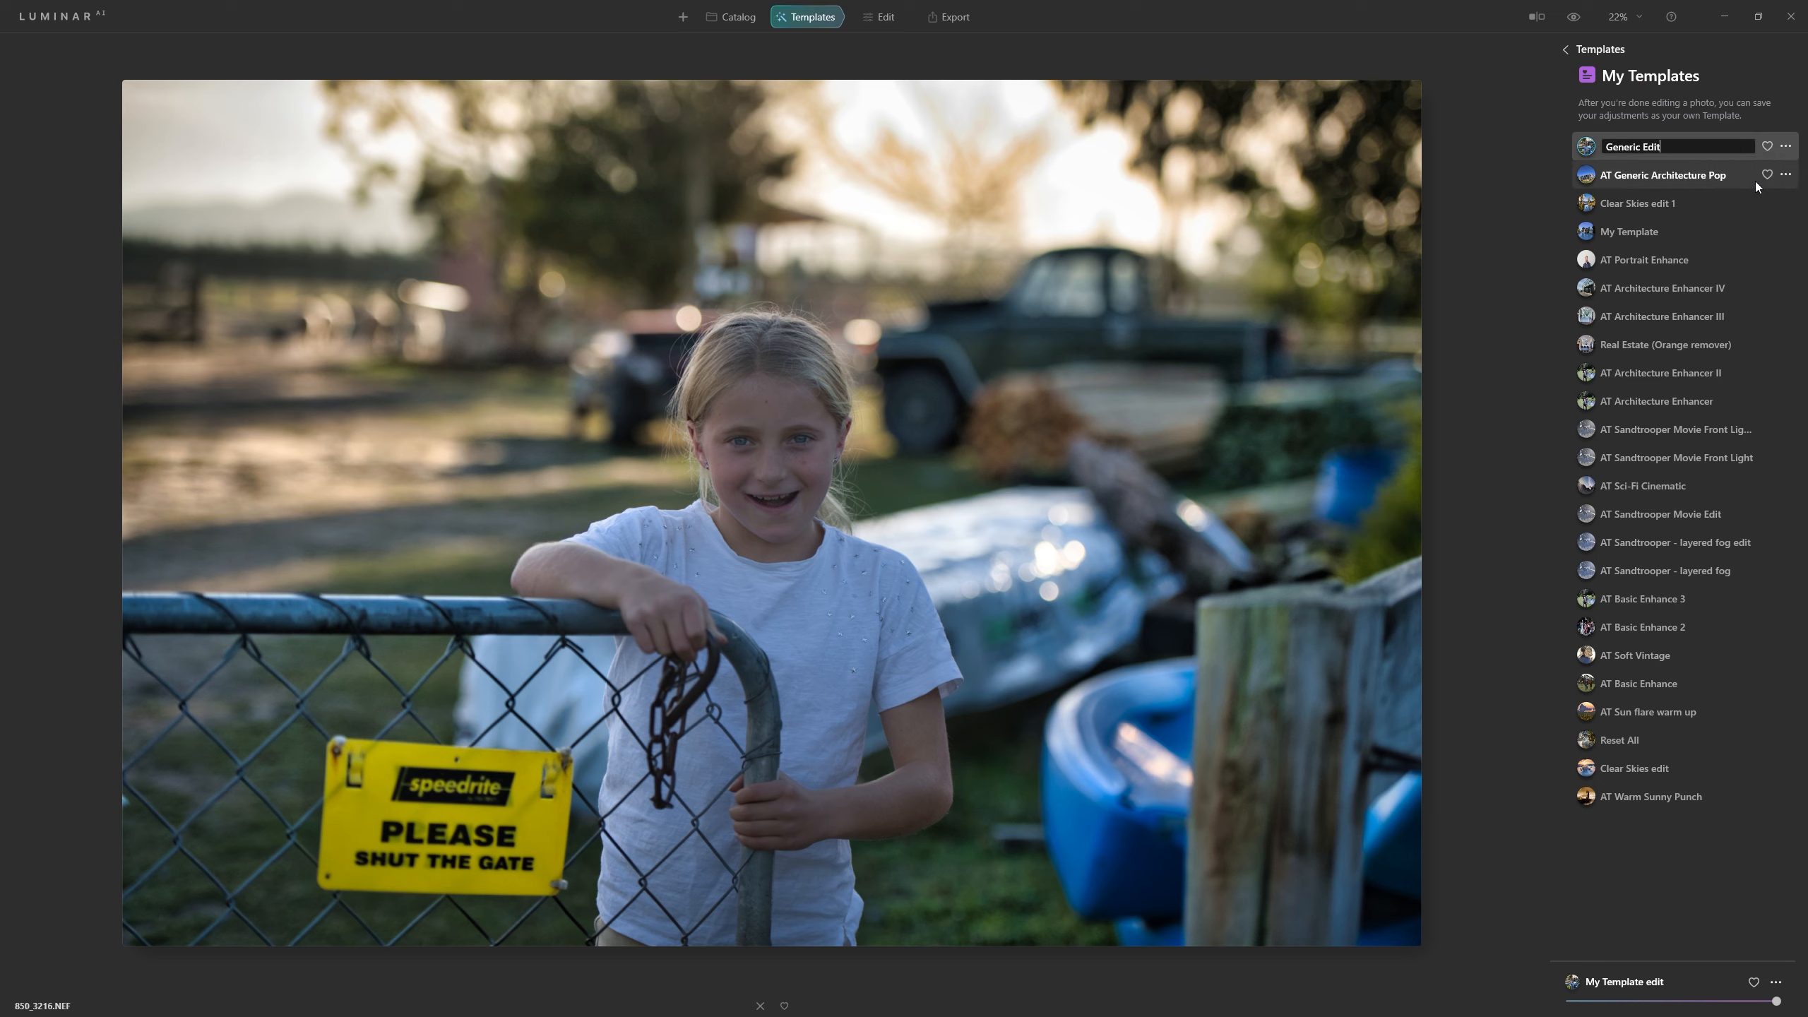
key("Return")
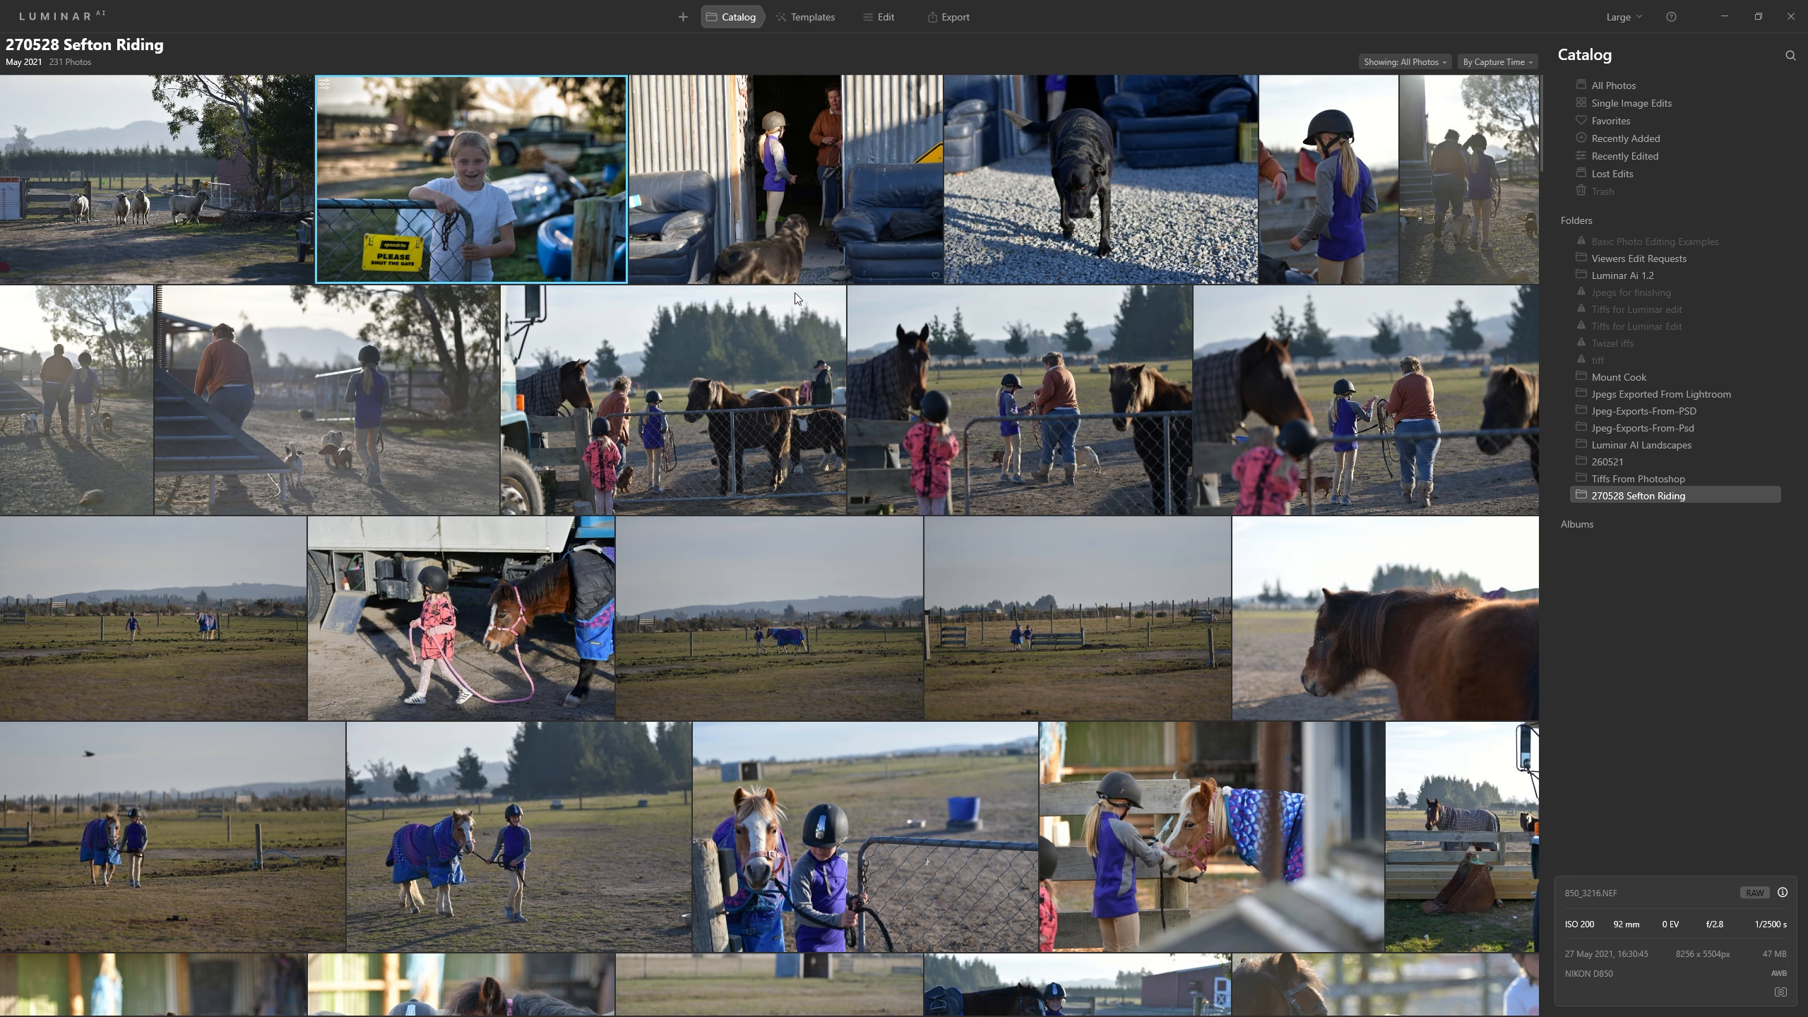
Open the catalog photo of the rider and woman between two horses, and apply the Generic Edit template.
double_click(996, 476)
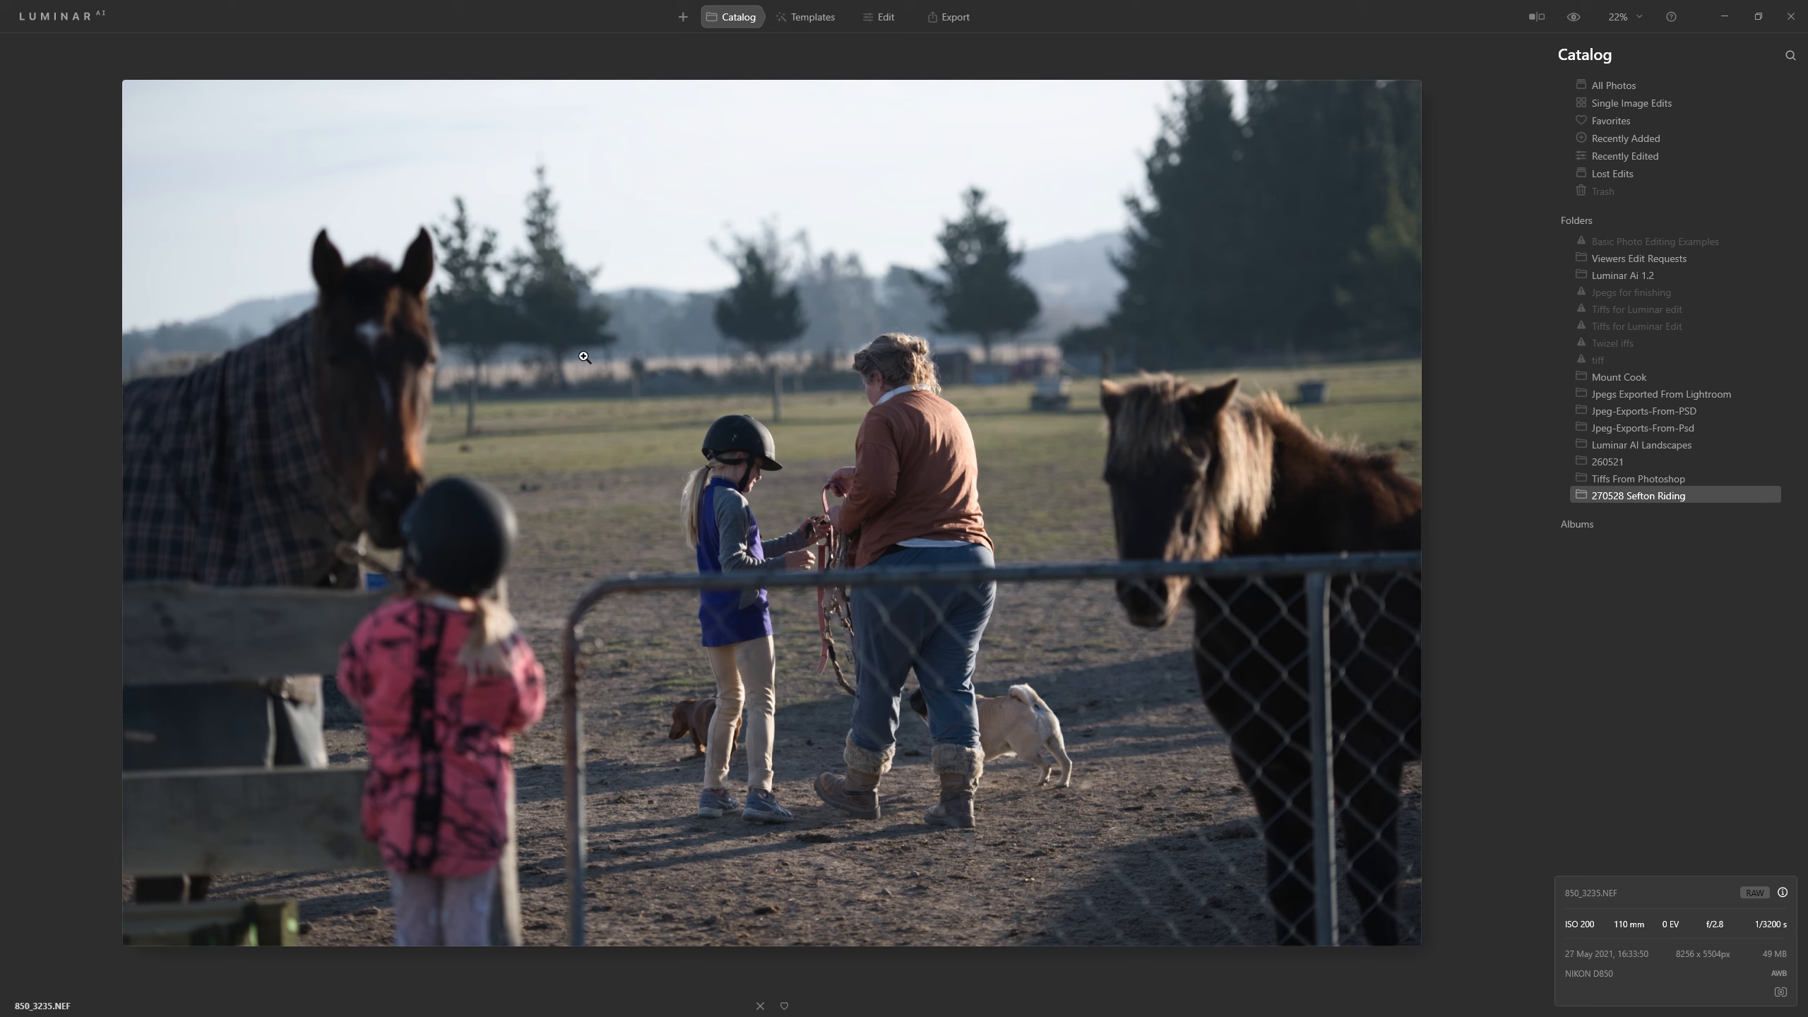
left_click(825, 17)
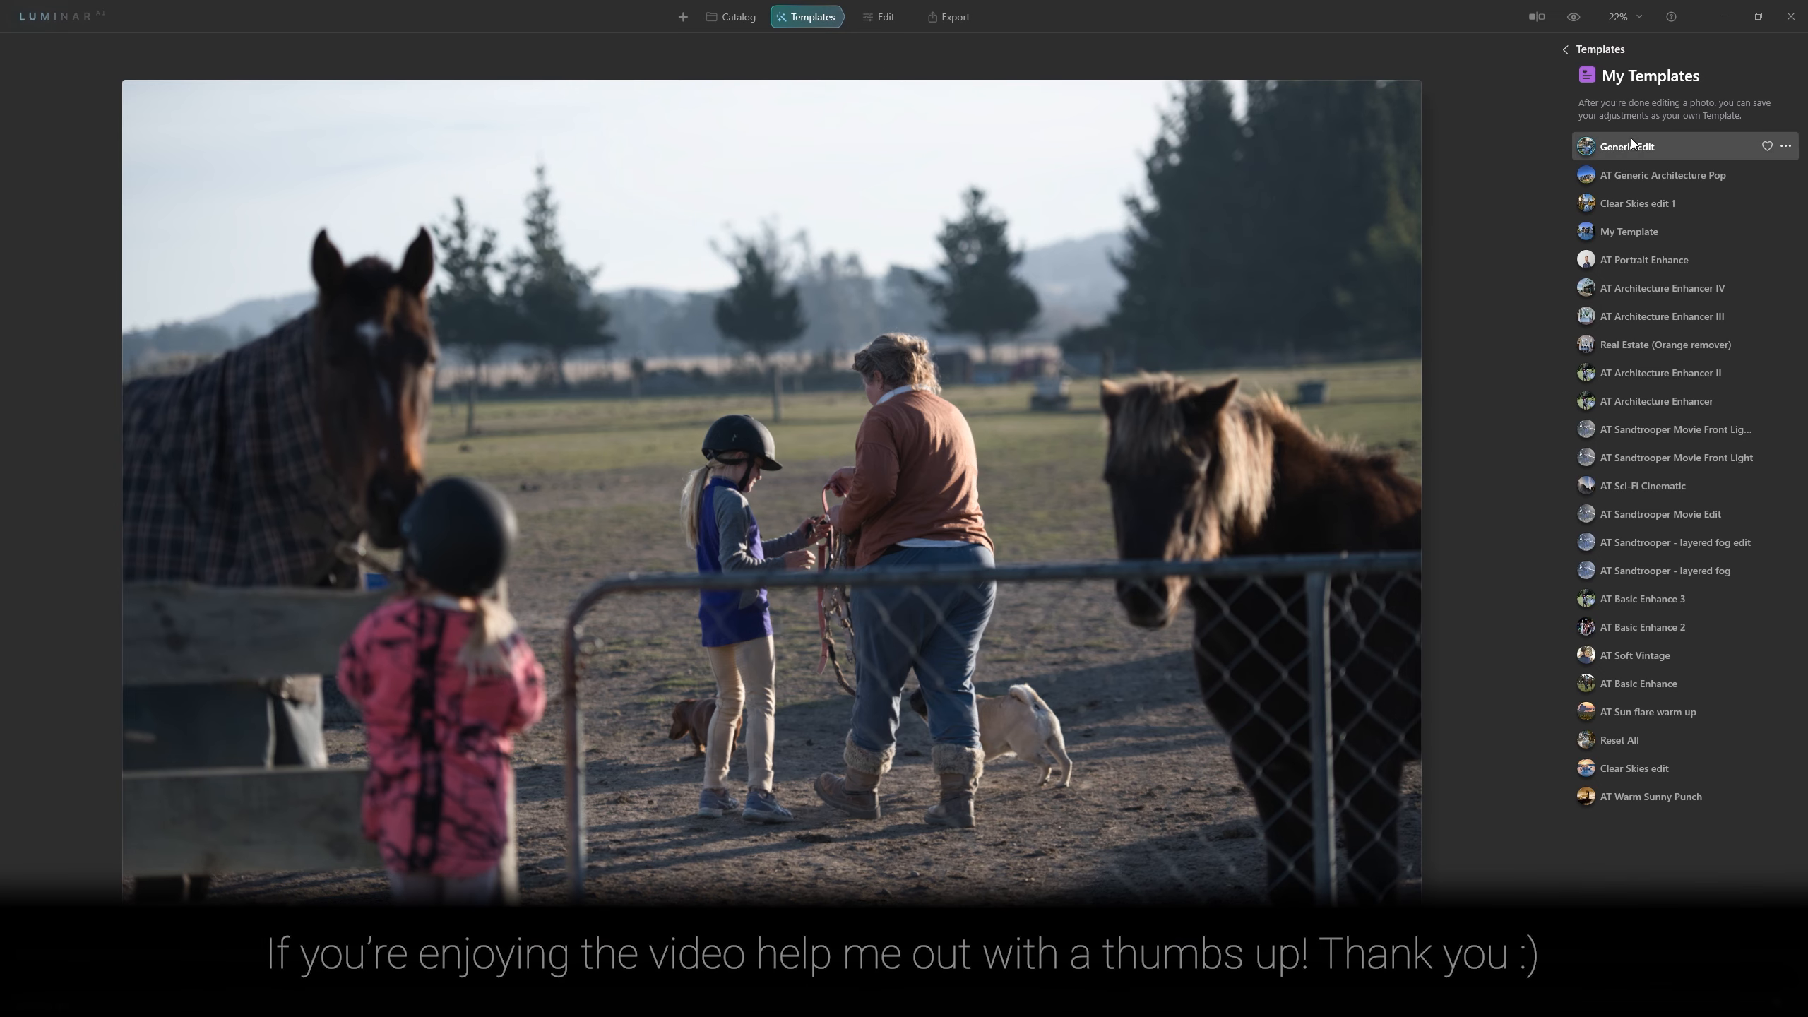
left_click(1603, 152)
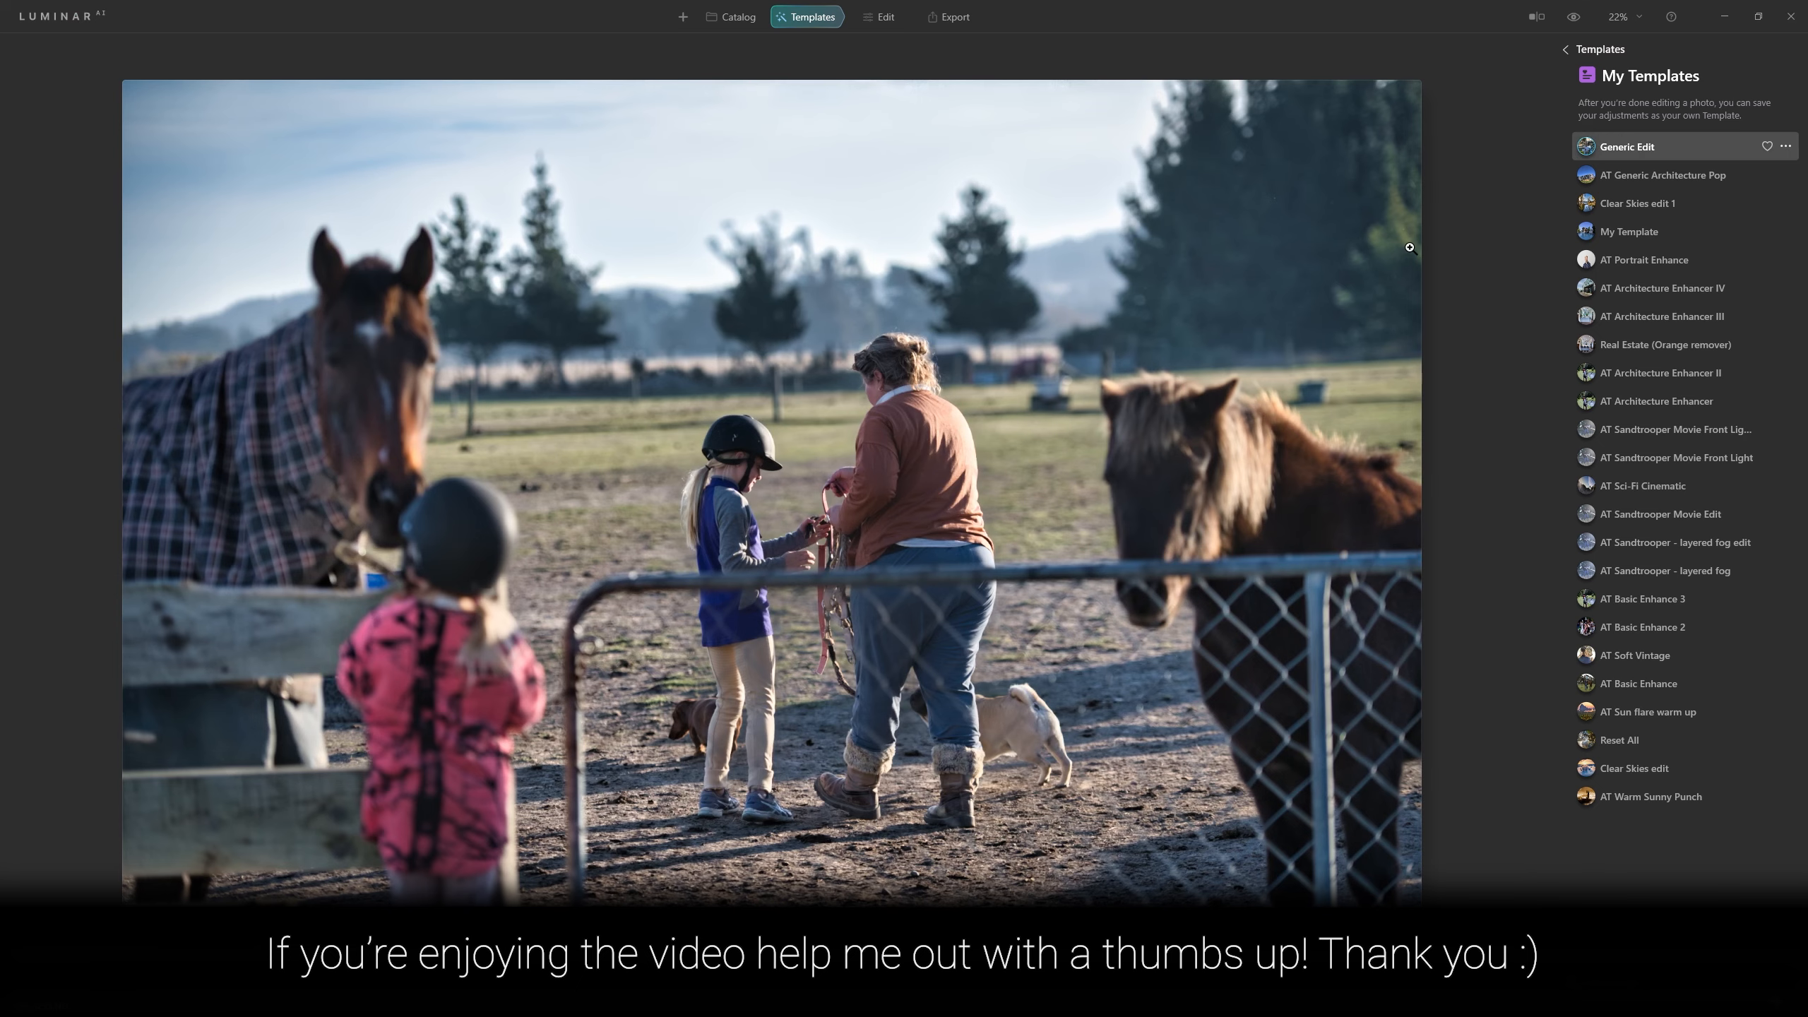
Compare the horse paddock photo before and after applying the template.
left_click(1570, 19)
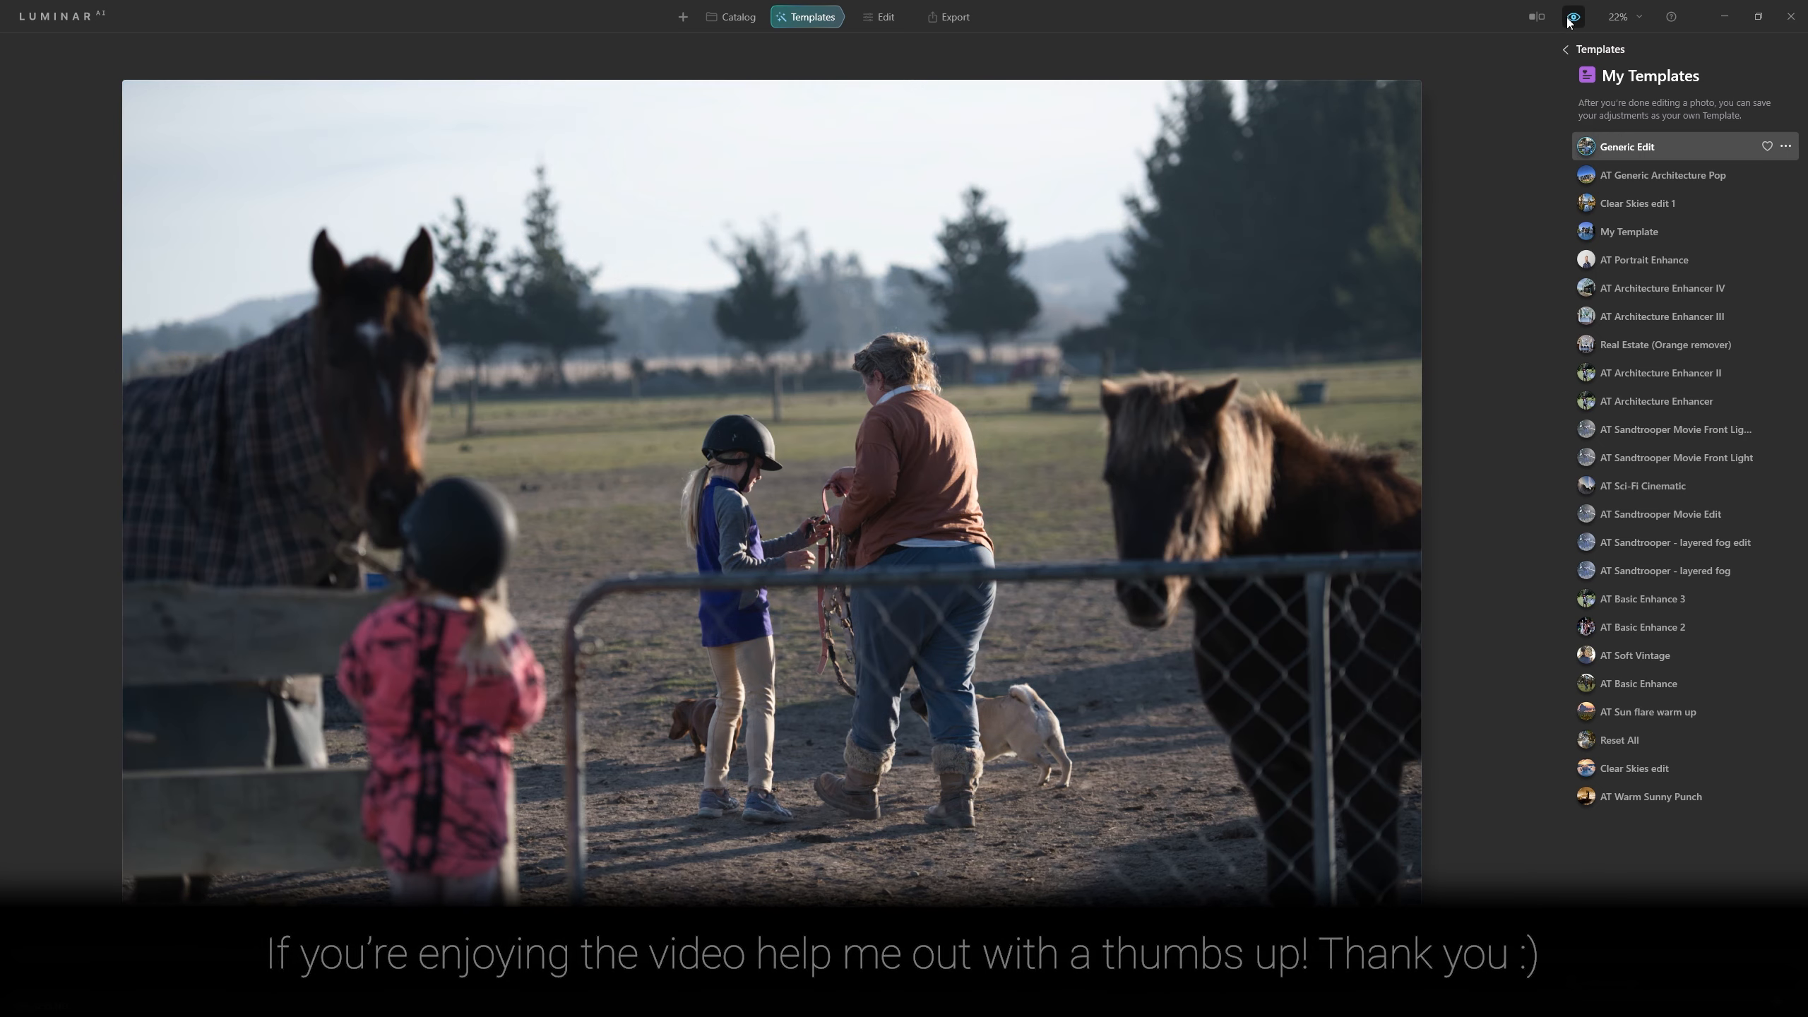
left_click(1571, 19)
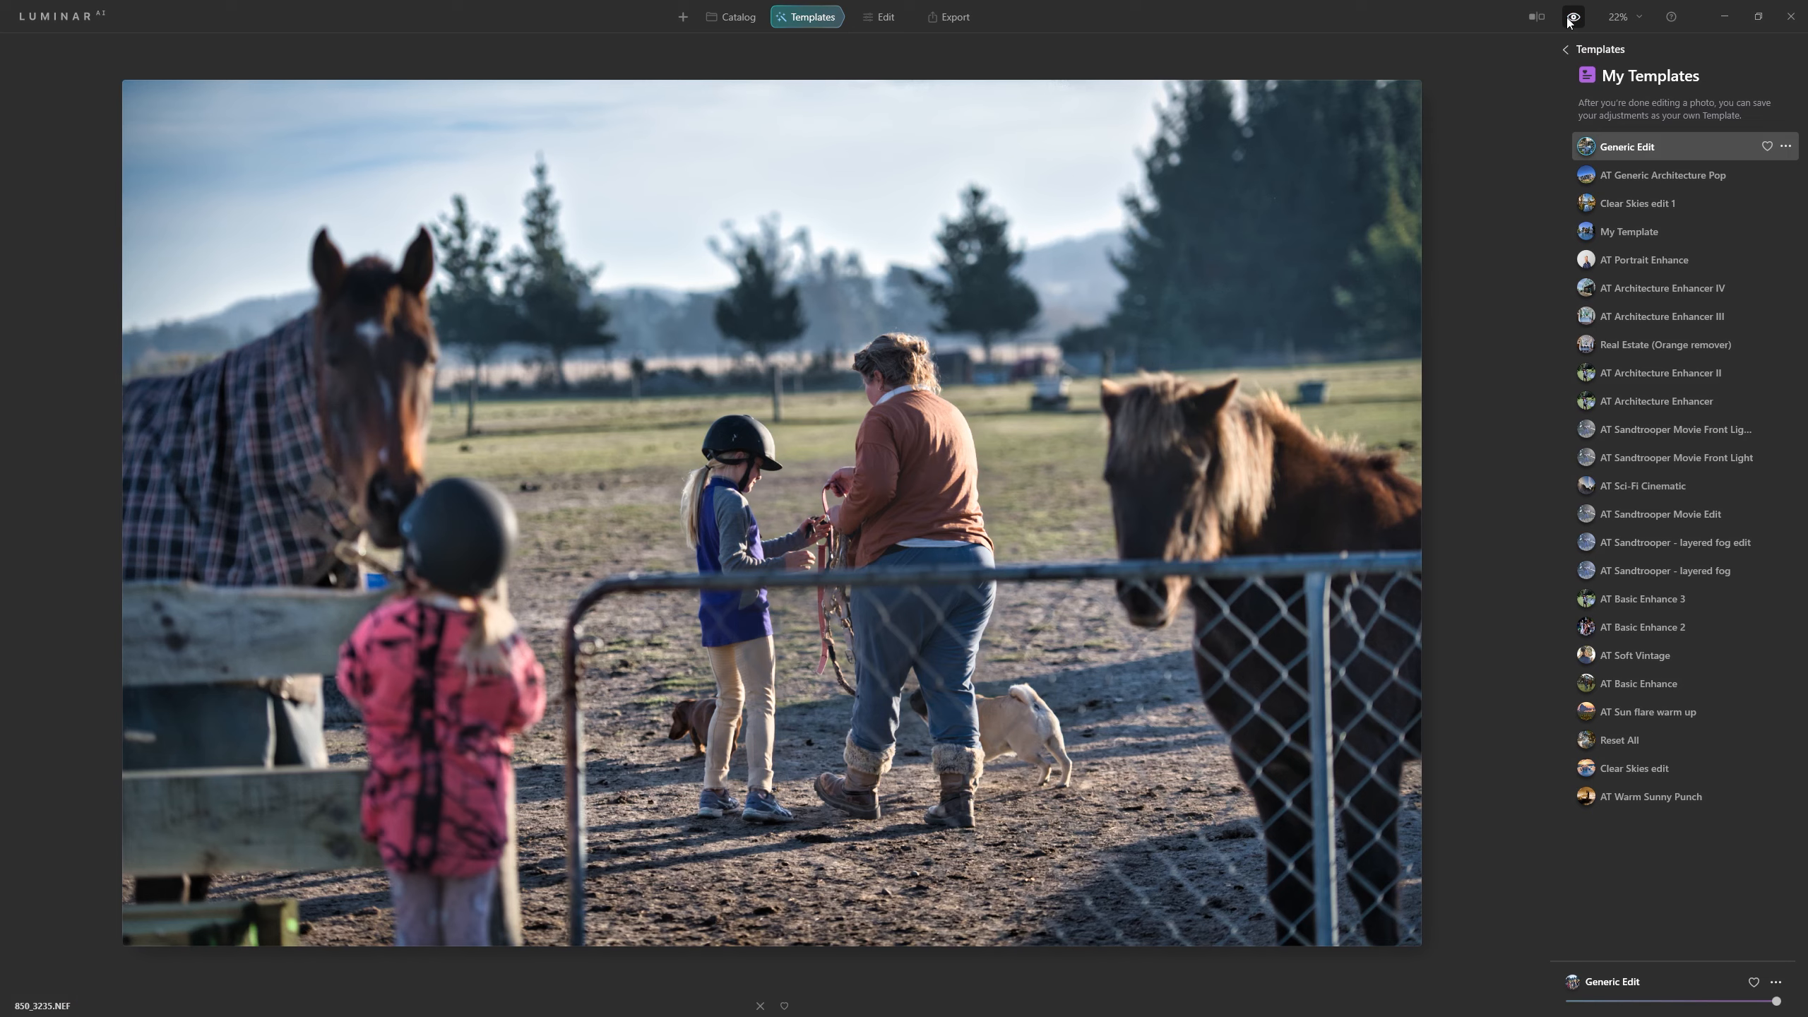
left_click(1569, 20)
left_click(1568, 21)
Lower the Generic Edit template's strength to about half, and compare the result with the original photo.
left_click_drag(1777, 1002, 1680, 1001)
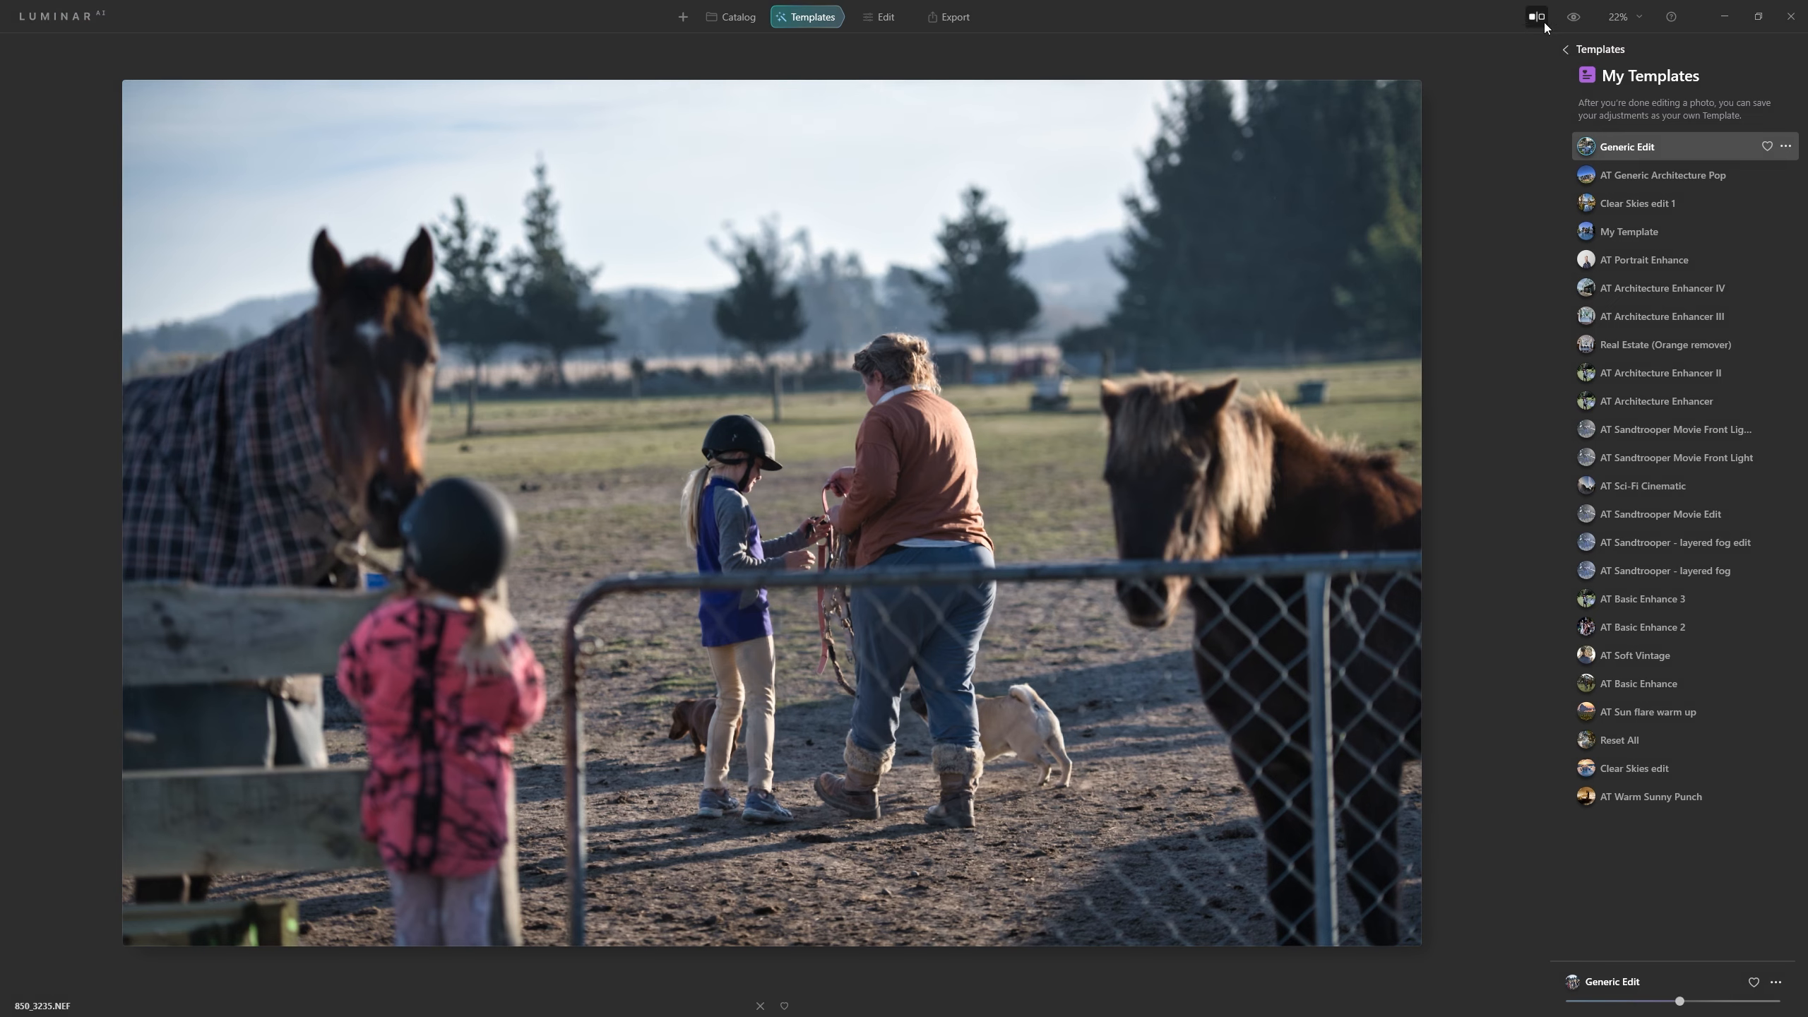
left_click(1570, 17)
left_click(1571, 17)
Select all photos in the 270528 Sefton Riding folder and sync the edited photo's adjustments to them.
left_click(731, 19)
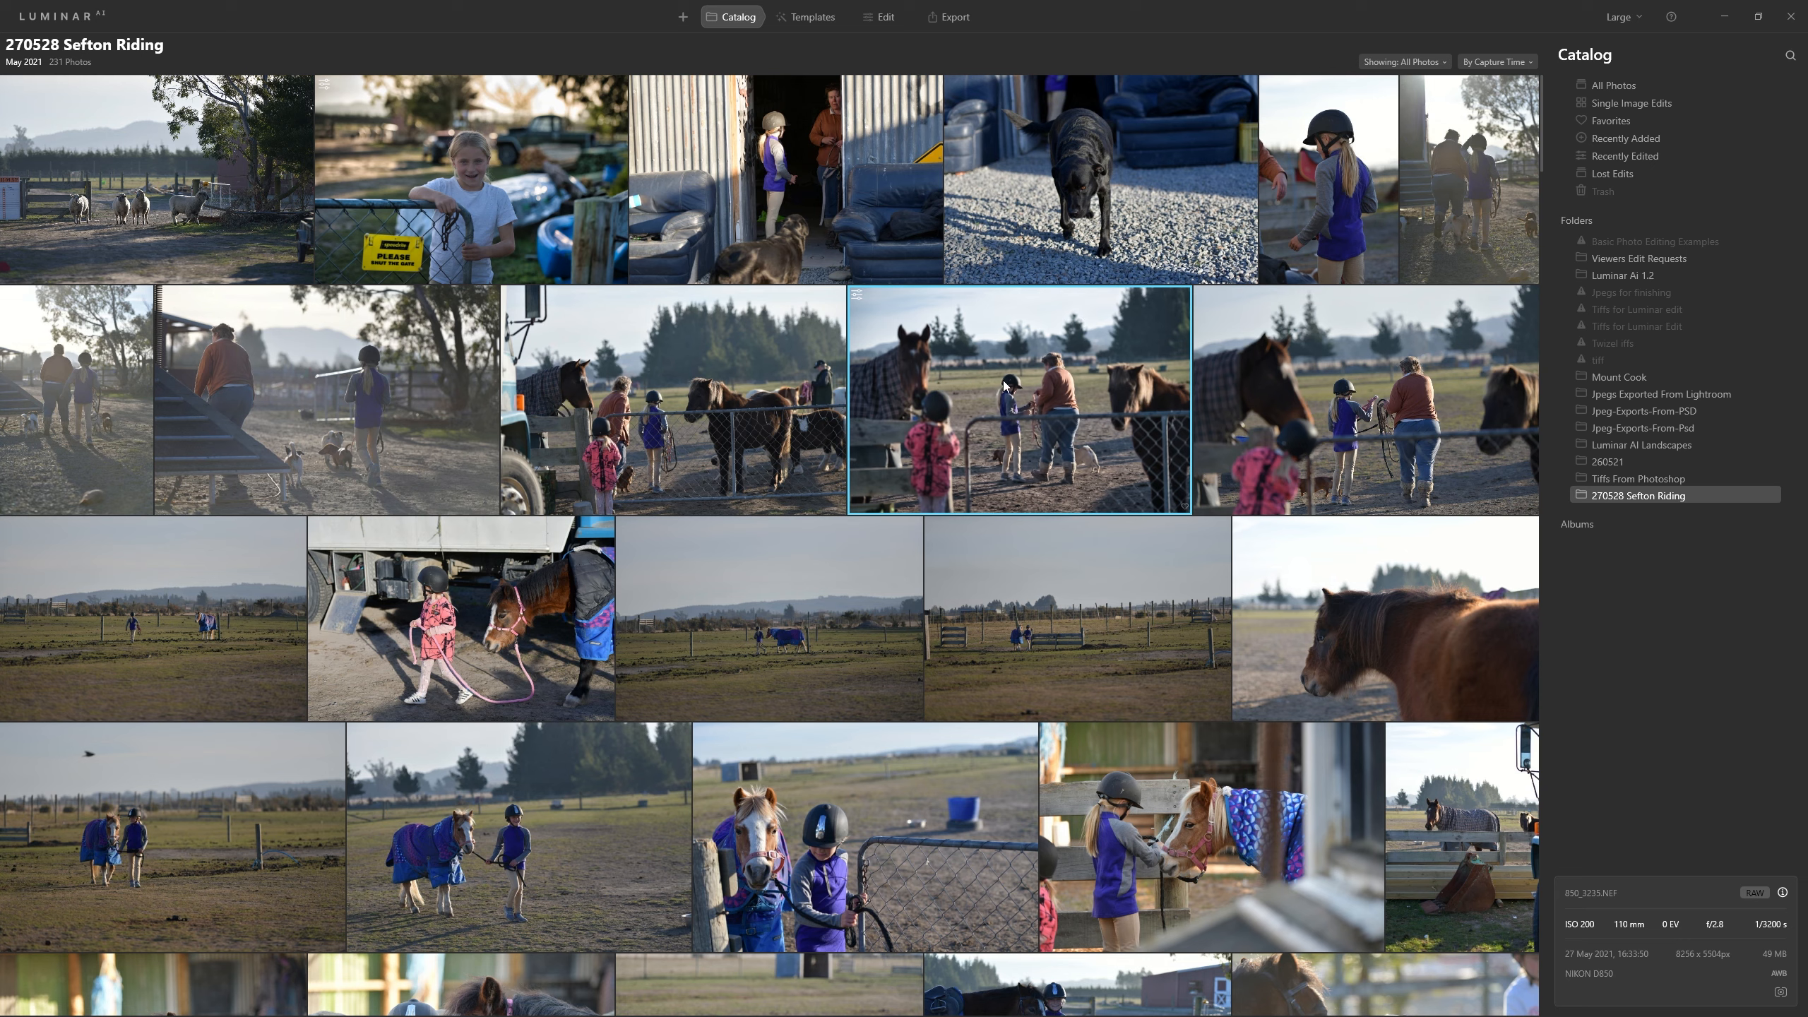
key("ctrl+a")
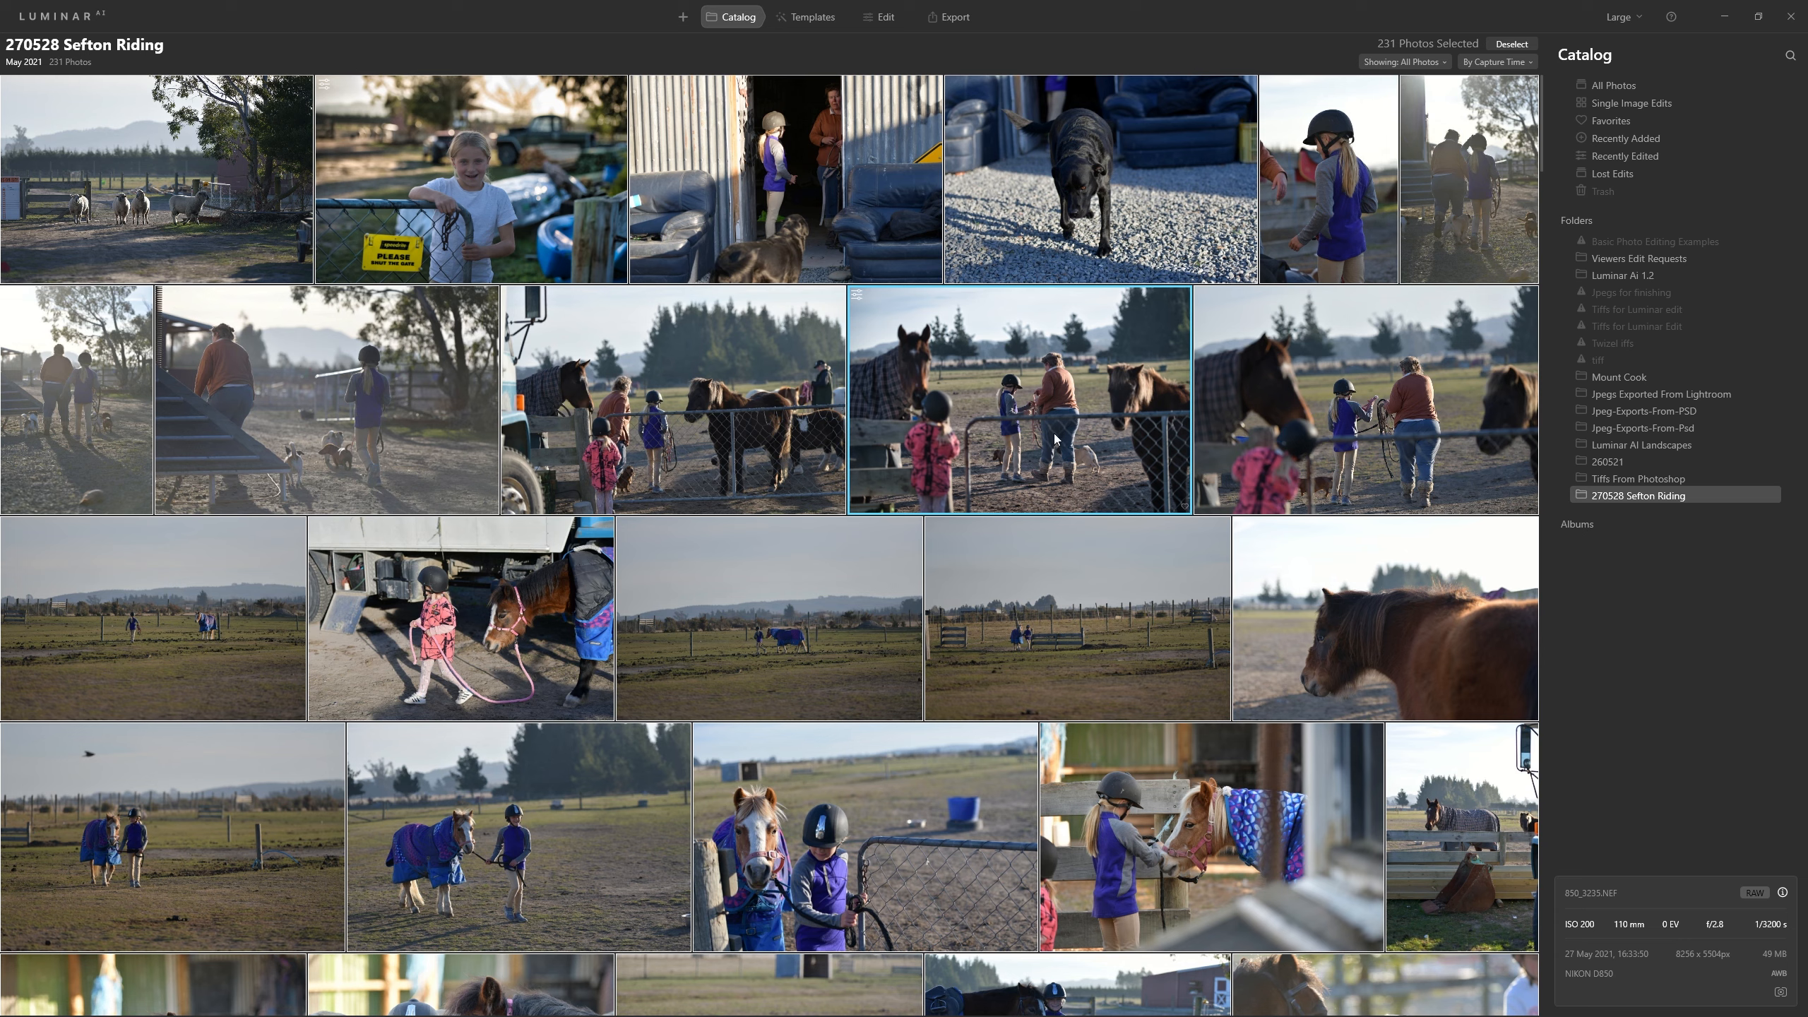
right_click(1064, 403)
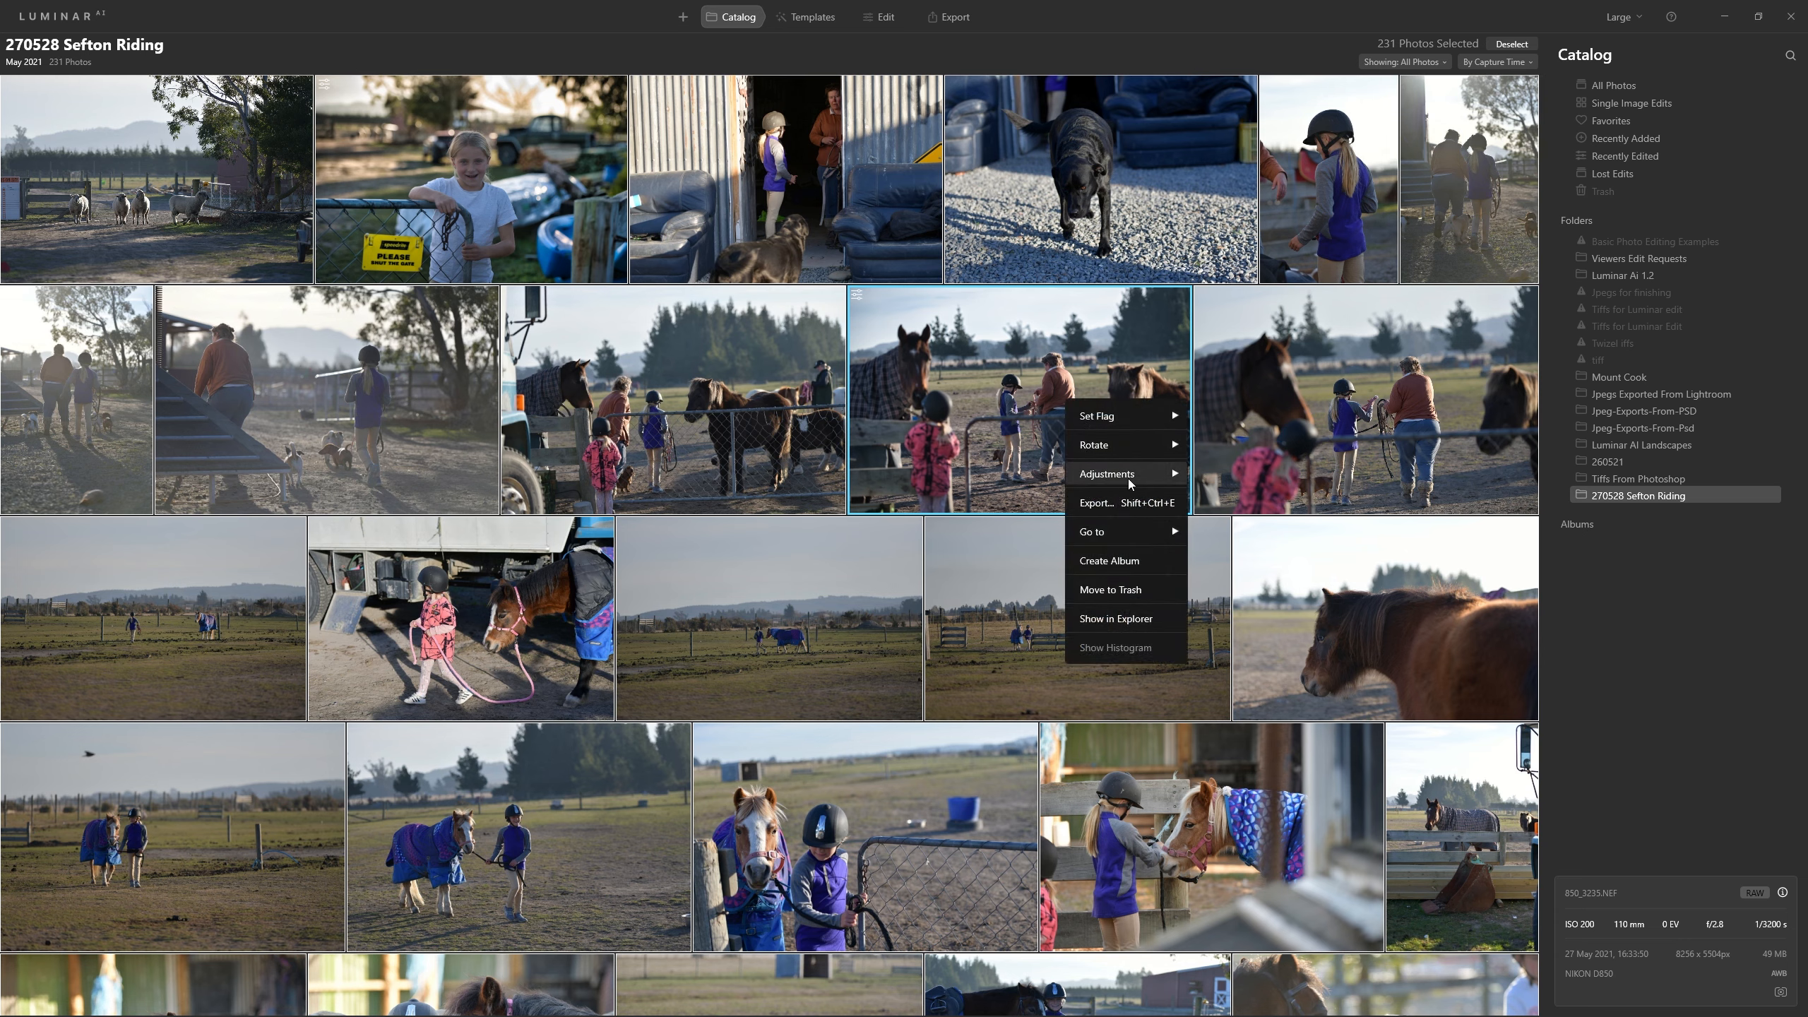
mouse_move(1134, 479)
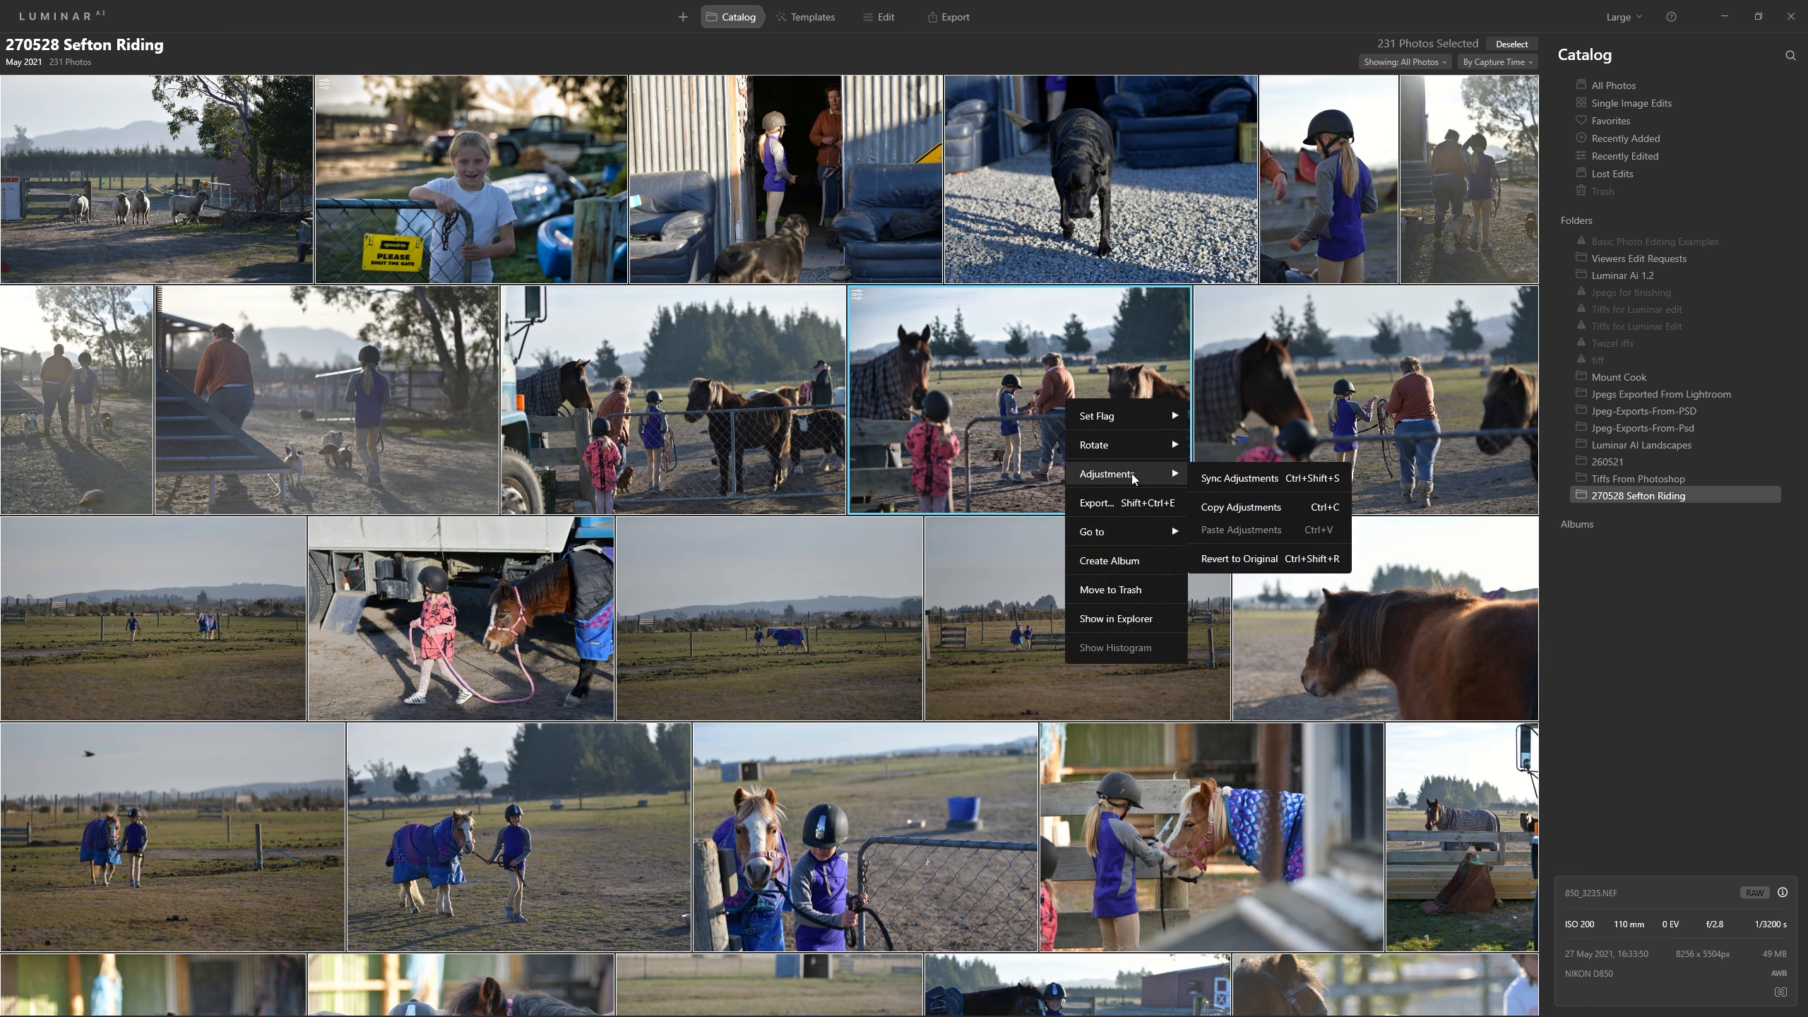
left_click(1214, 482)
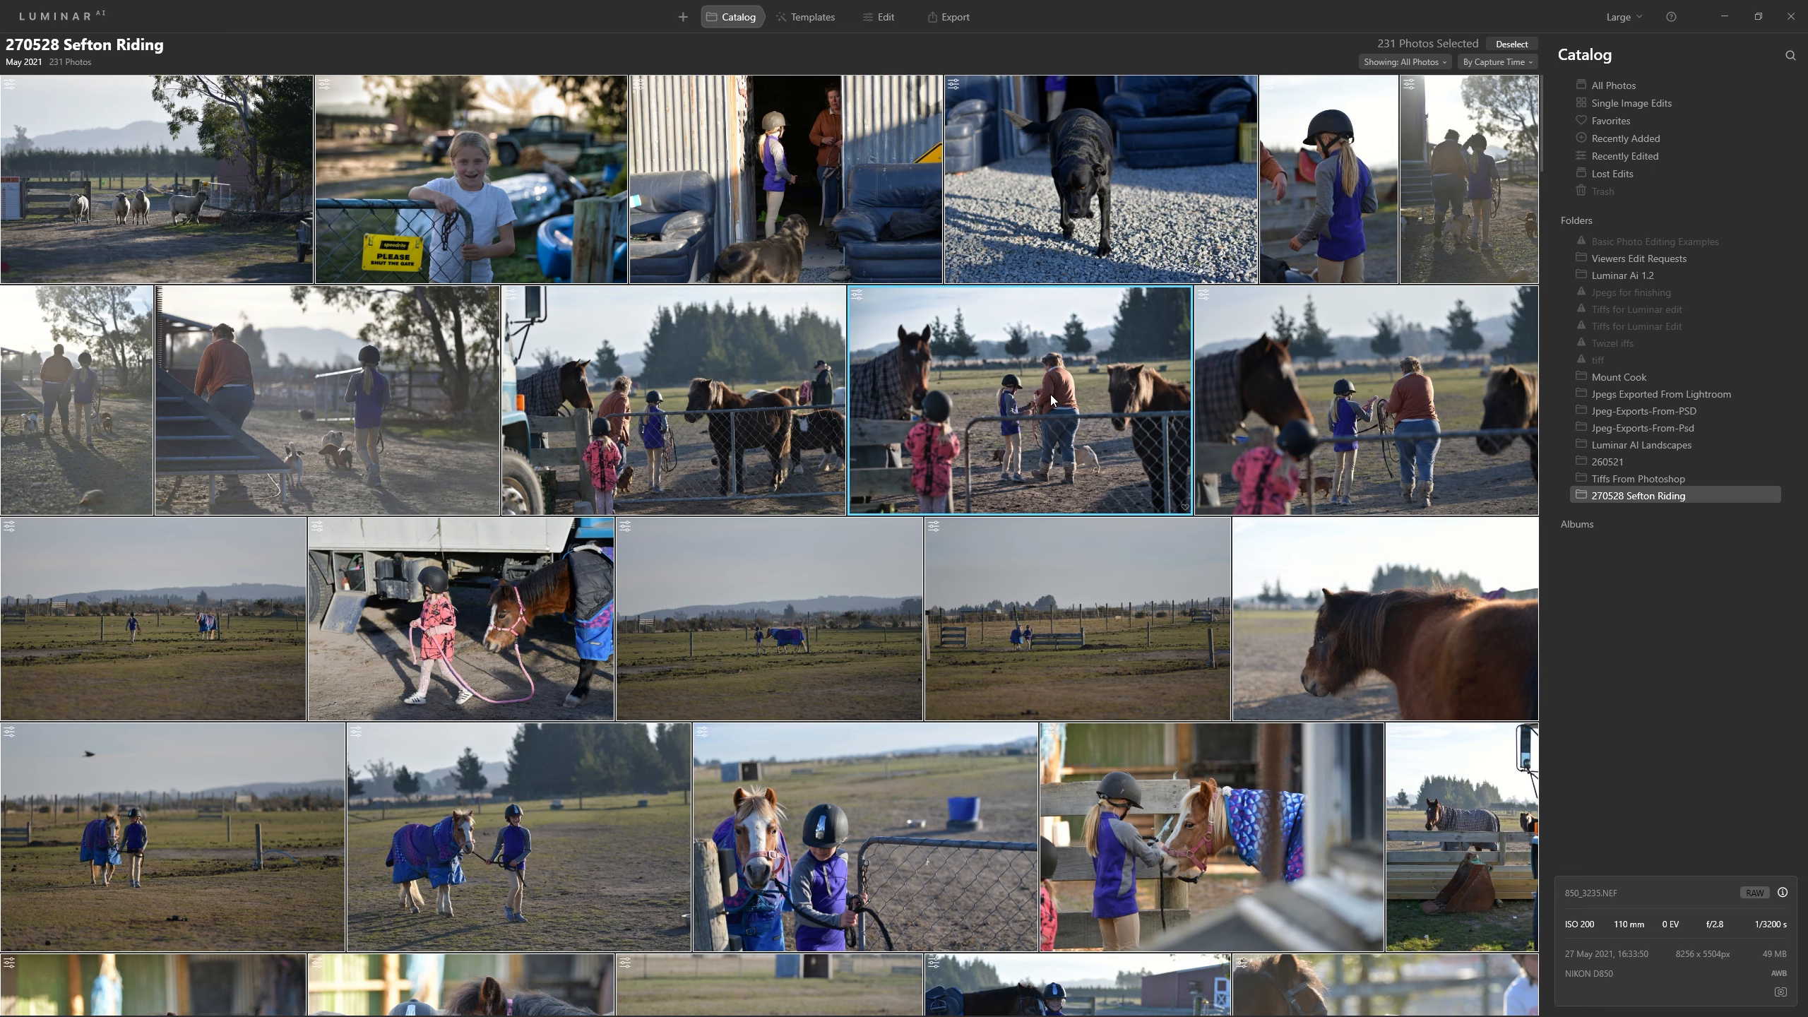
Browse the synced photos, open the one of the girl holding a pug on horseback, and compare it before and after.
scroll(1052, 399, "down", 10)
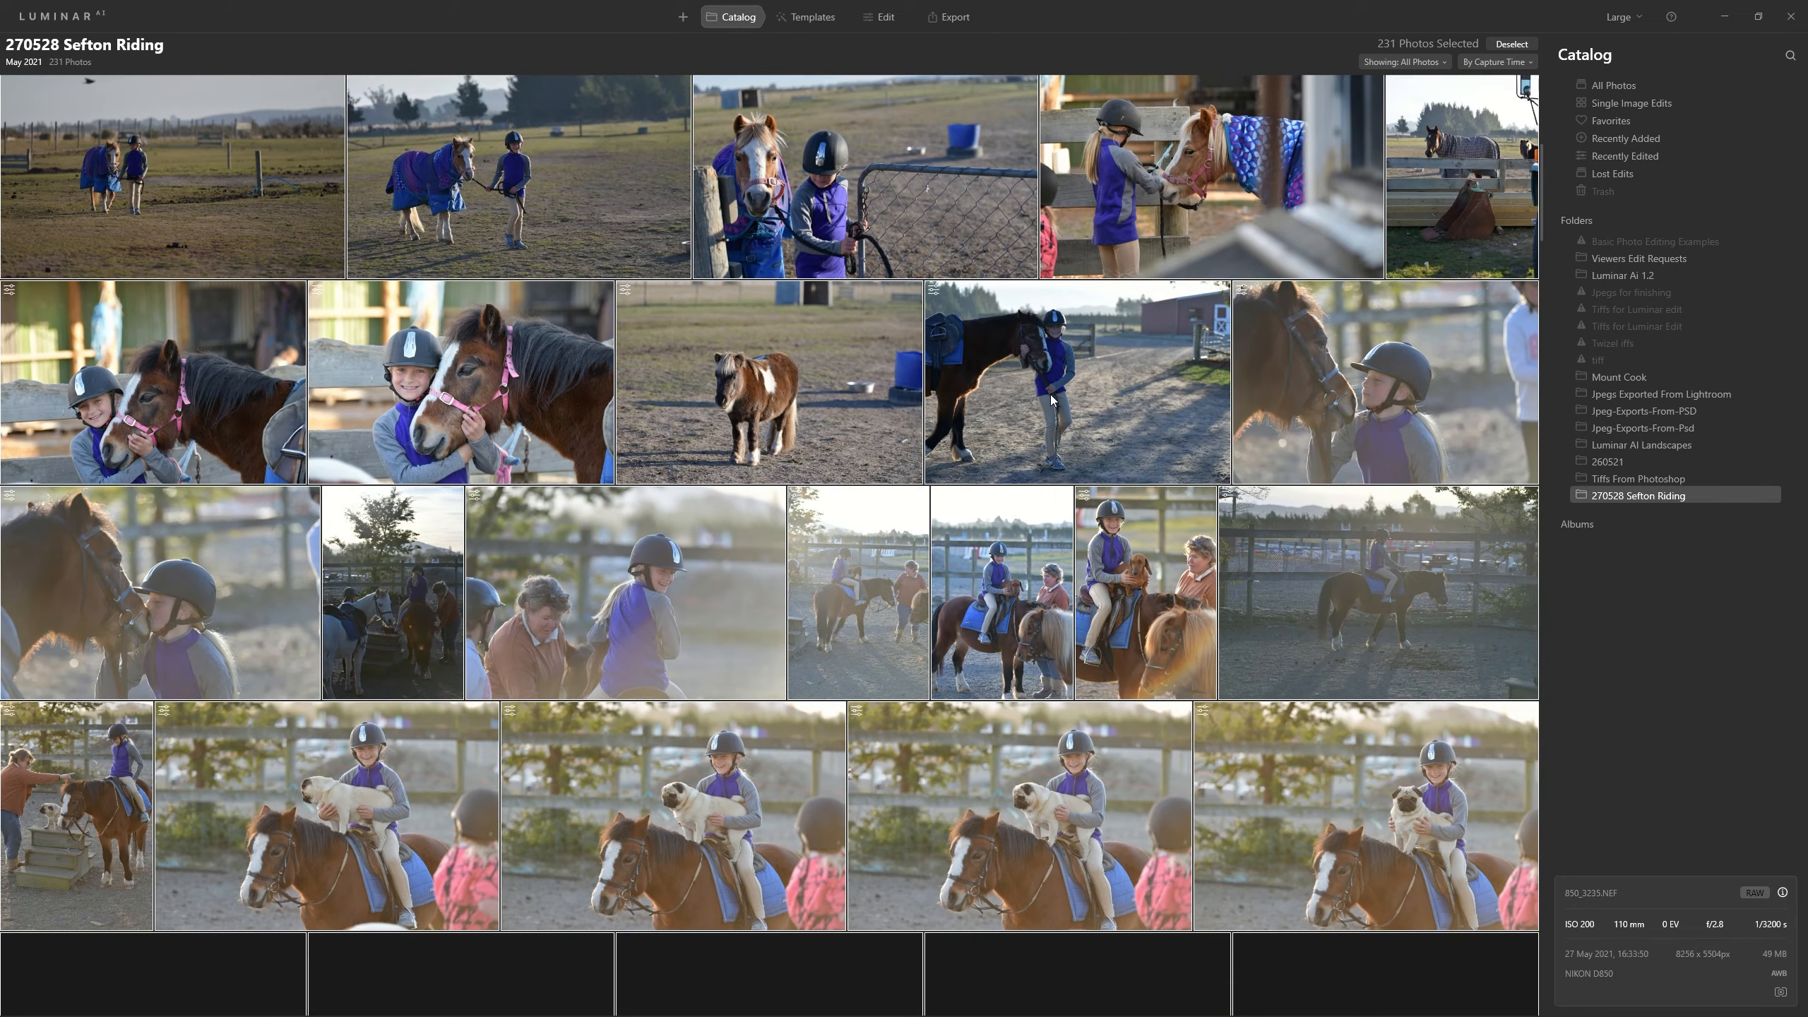
scroll(1052, 399, "down", 7)
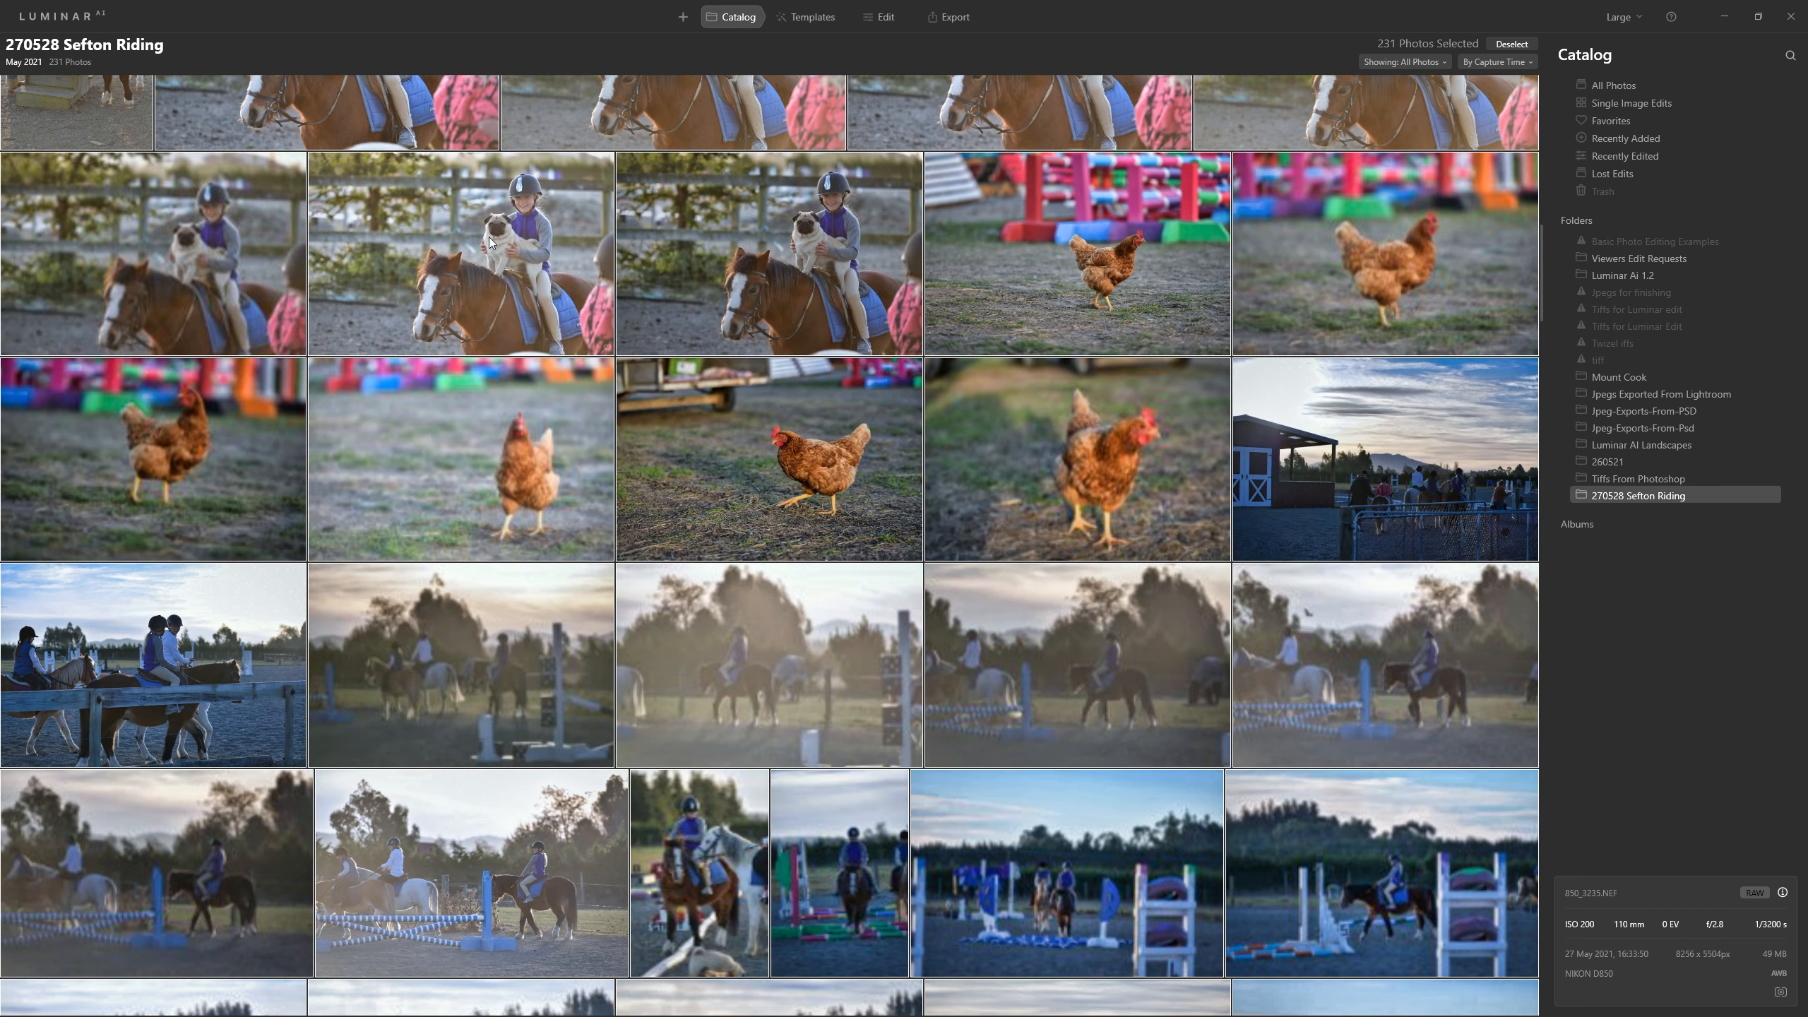
double_click(860, 178)
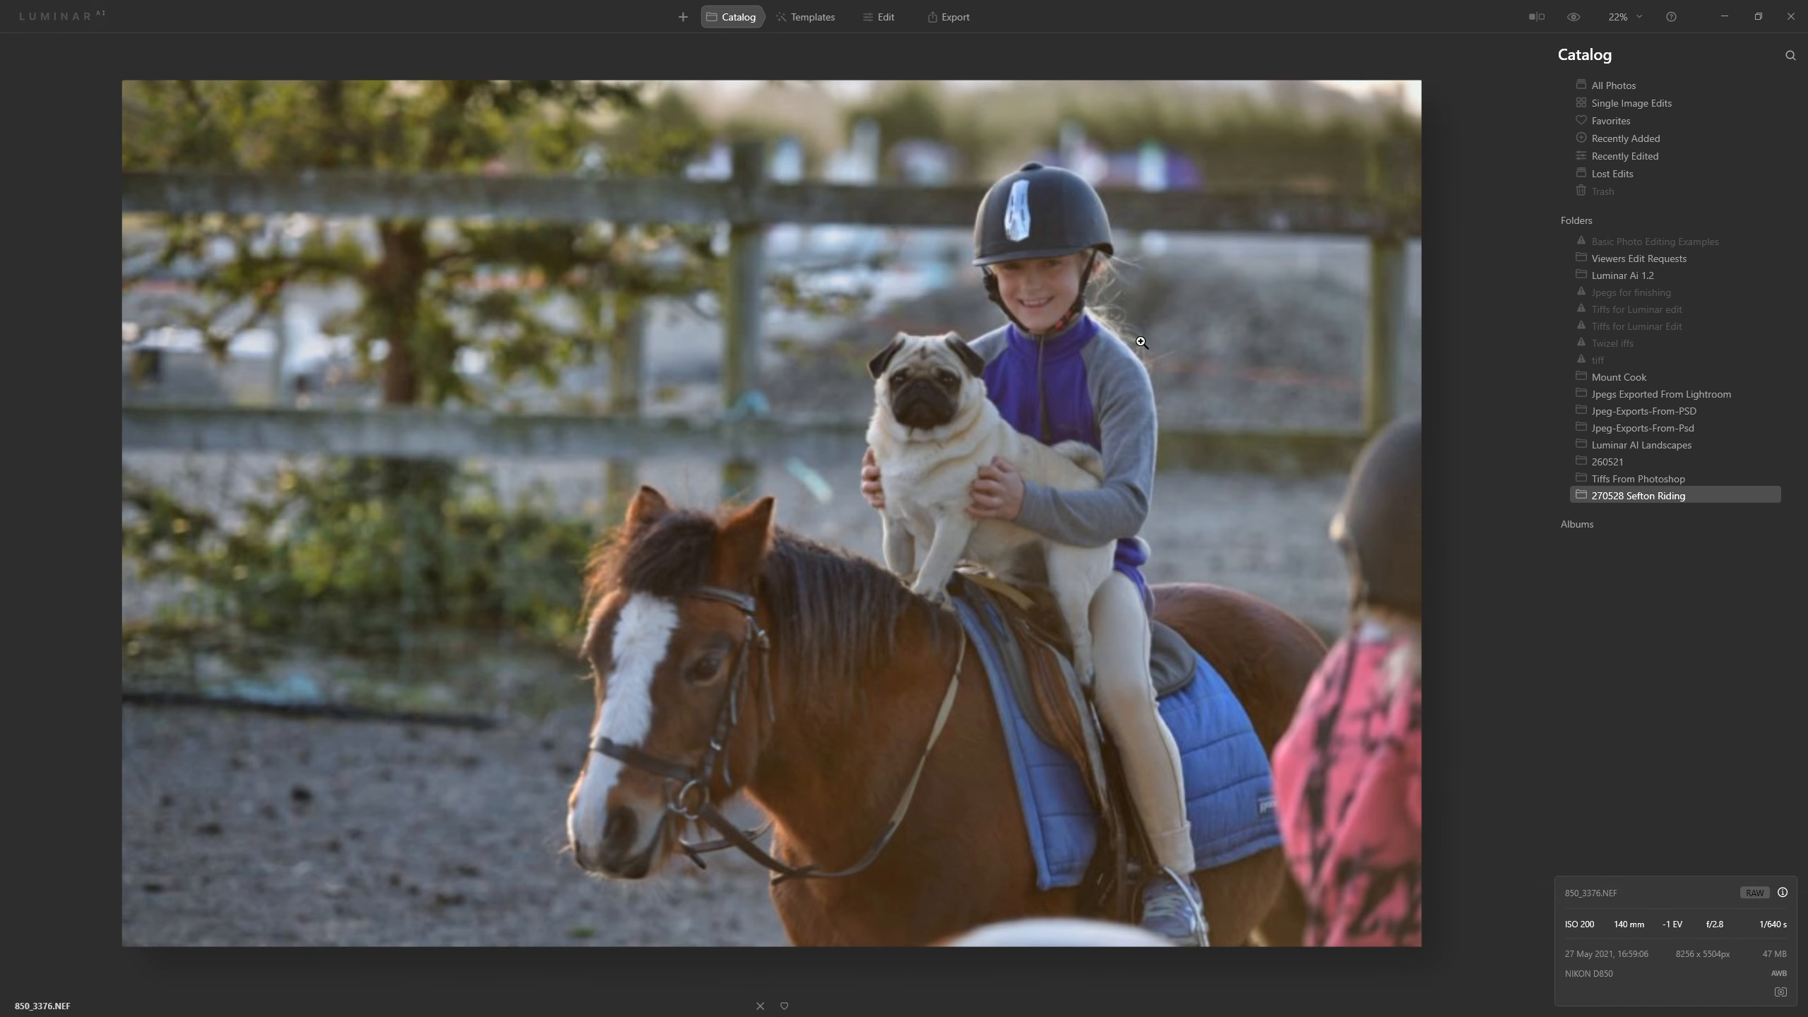
left_click(1574, 16)
left_click(1574, 16)
left_click(1574, 17)
left_click(1574, 16)
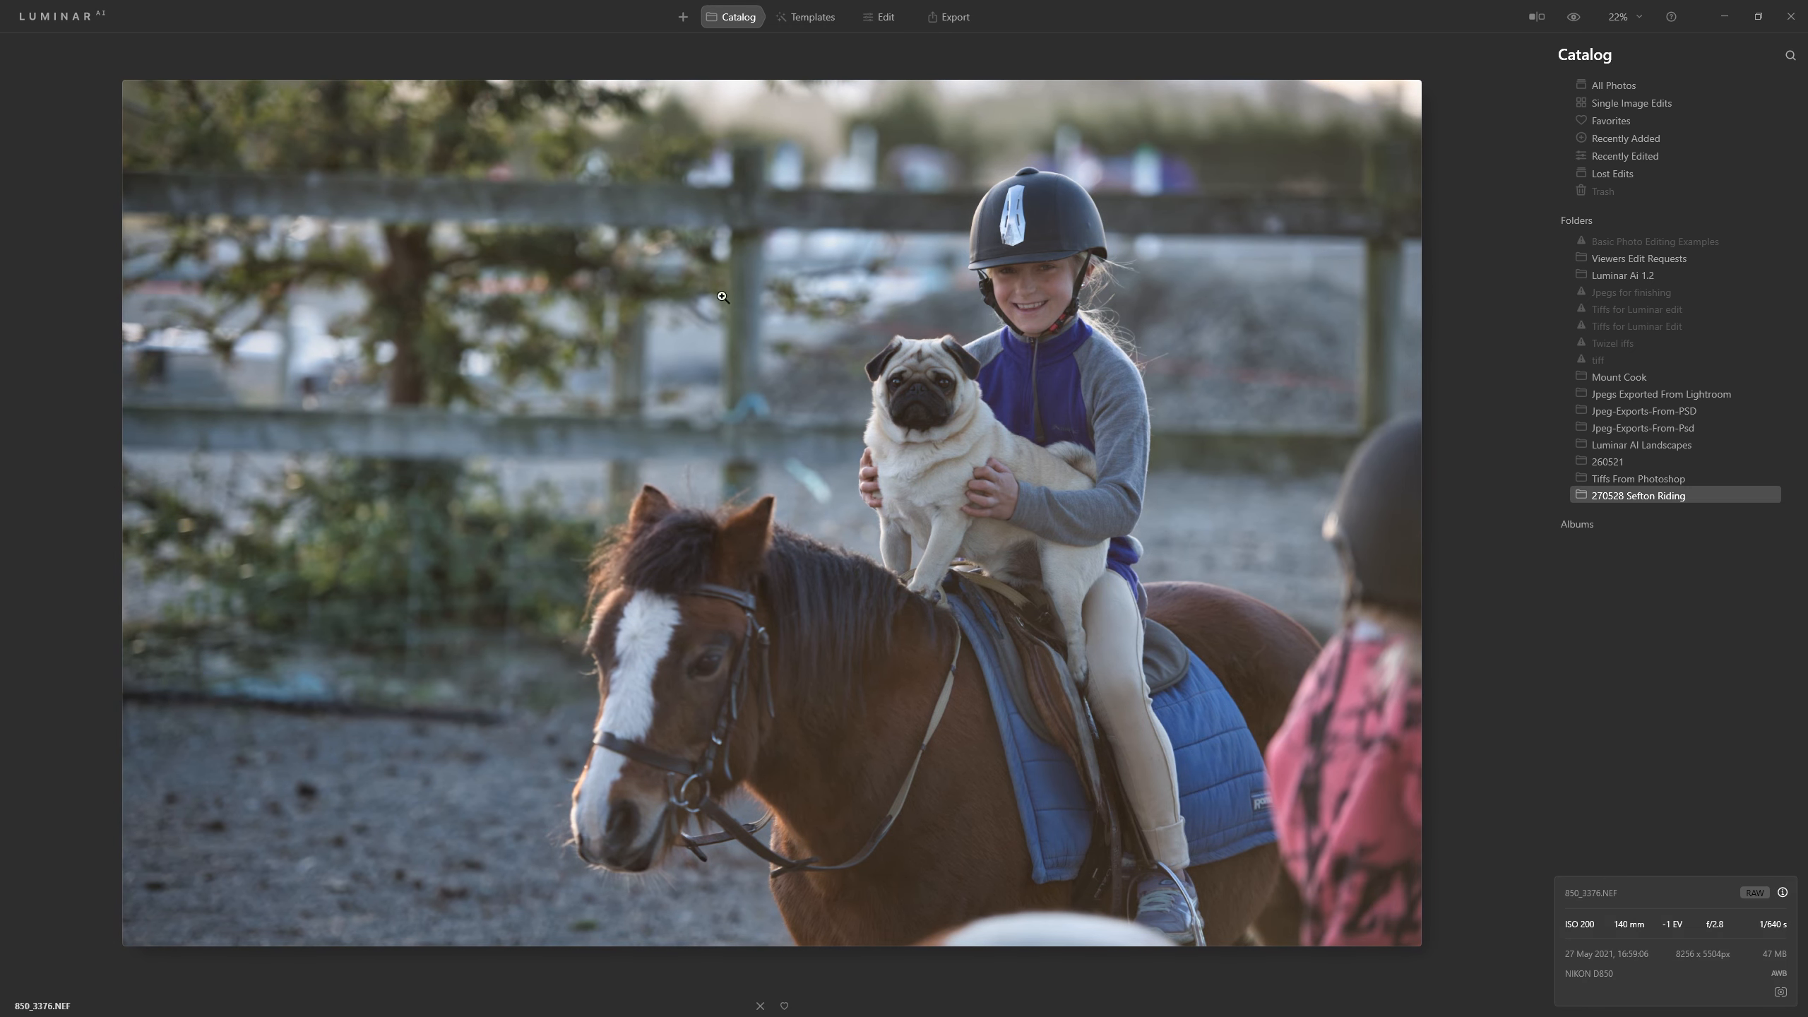
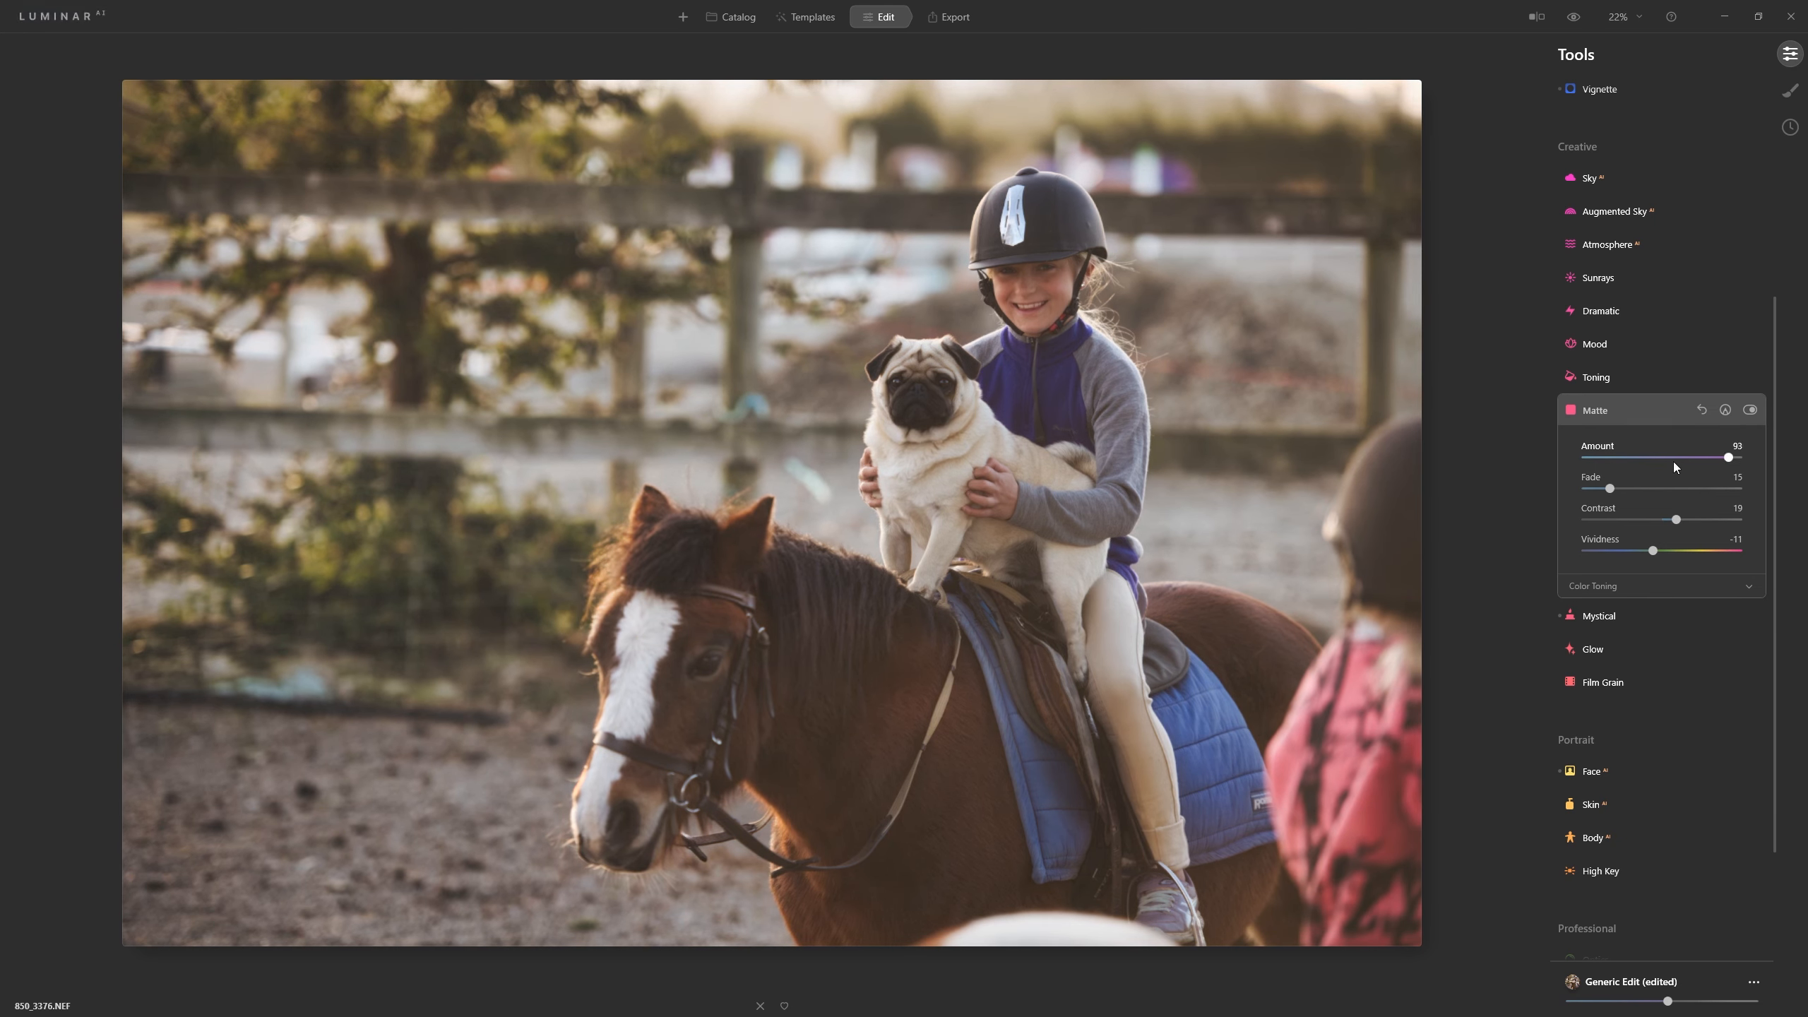
Set the Matte amount to 20 on the pug and horse photo, and close the Matte settings.
left_click_drag(1737, 458, 1559, 454)
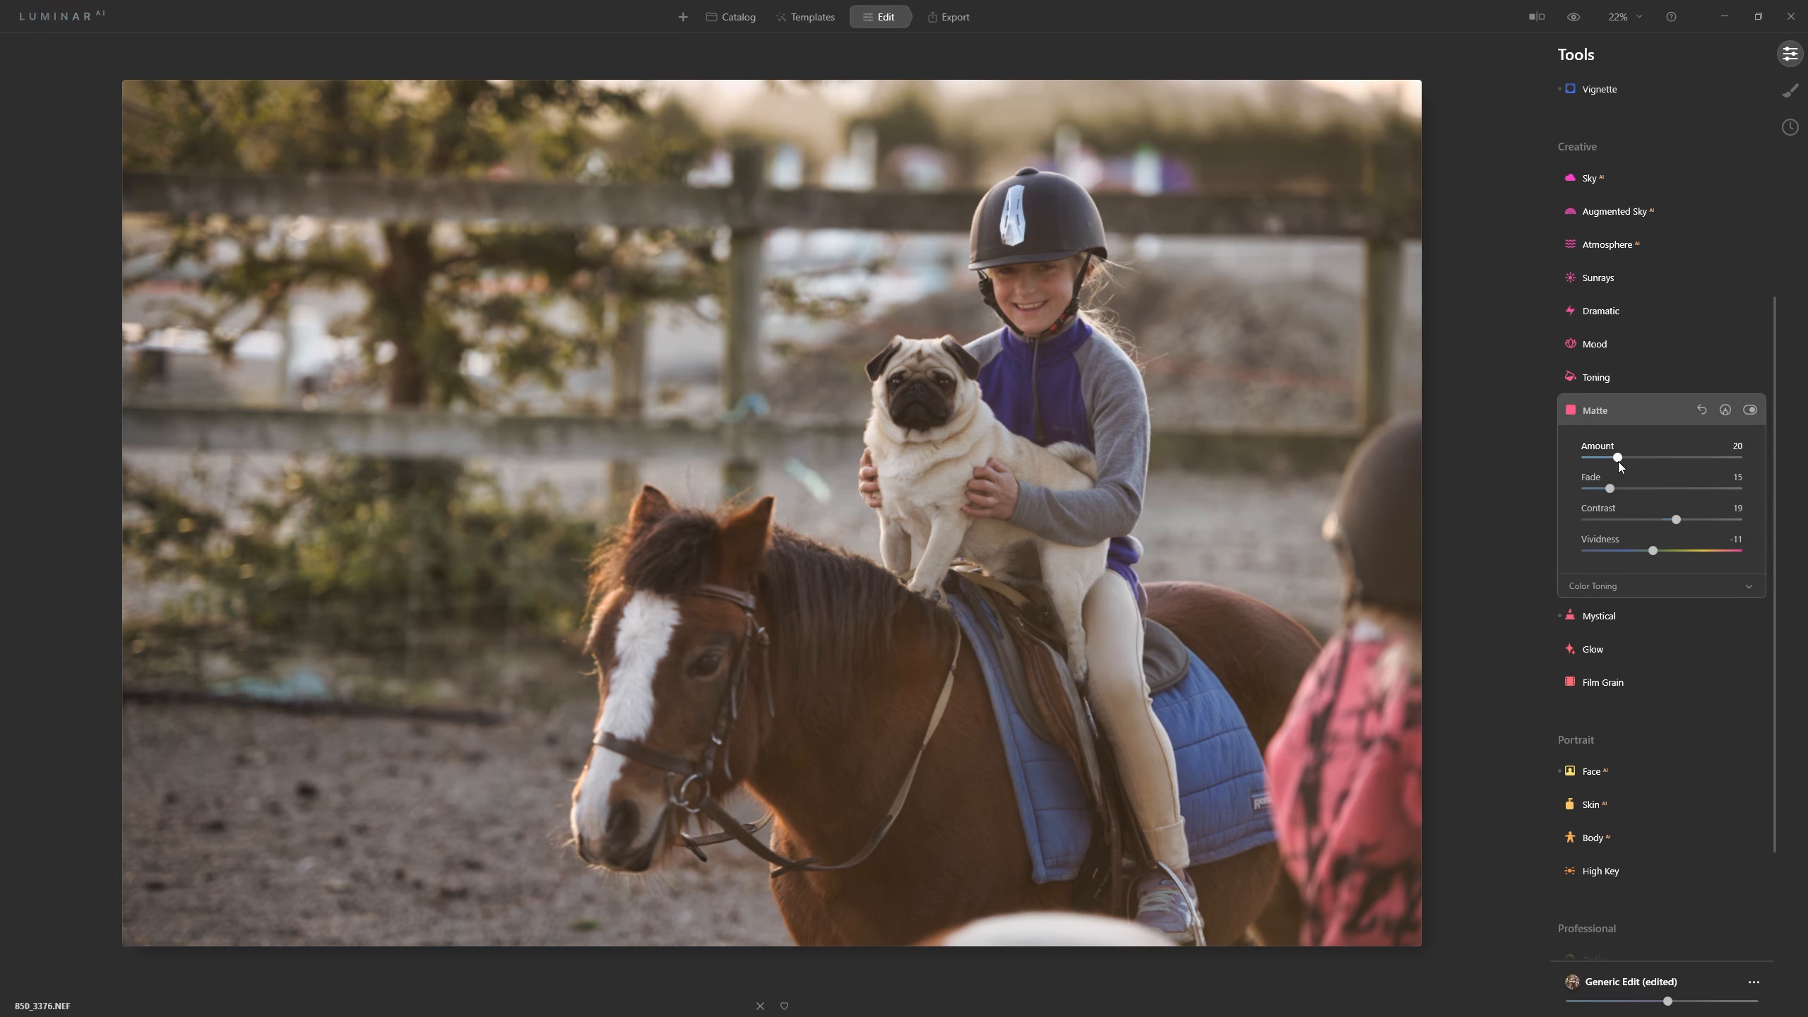
left_click(1618, 410)
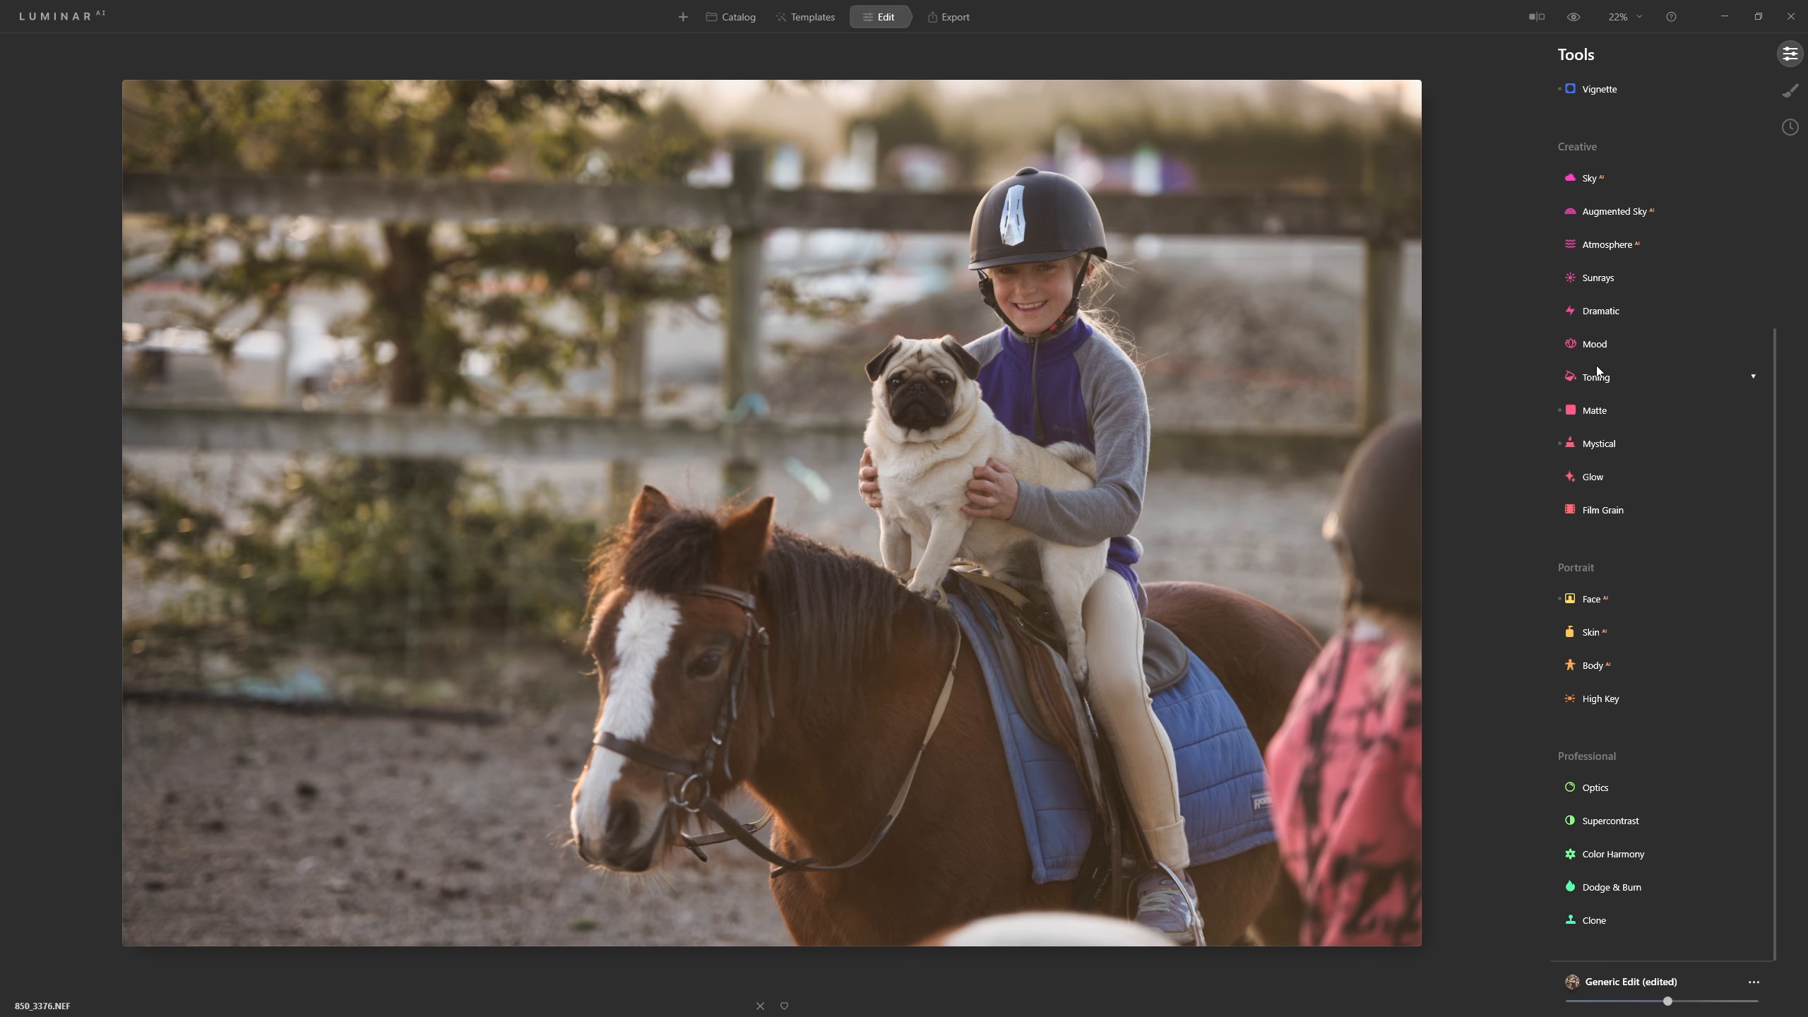
Use the Mood tool to try the Santa Barbara LUT at an amount of 100, and switch to the Genius LUT, adjusting its amount.
left_click(1607, 344)
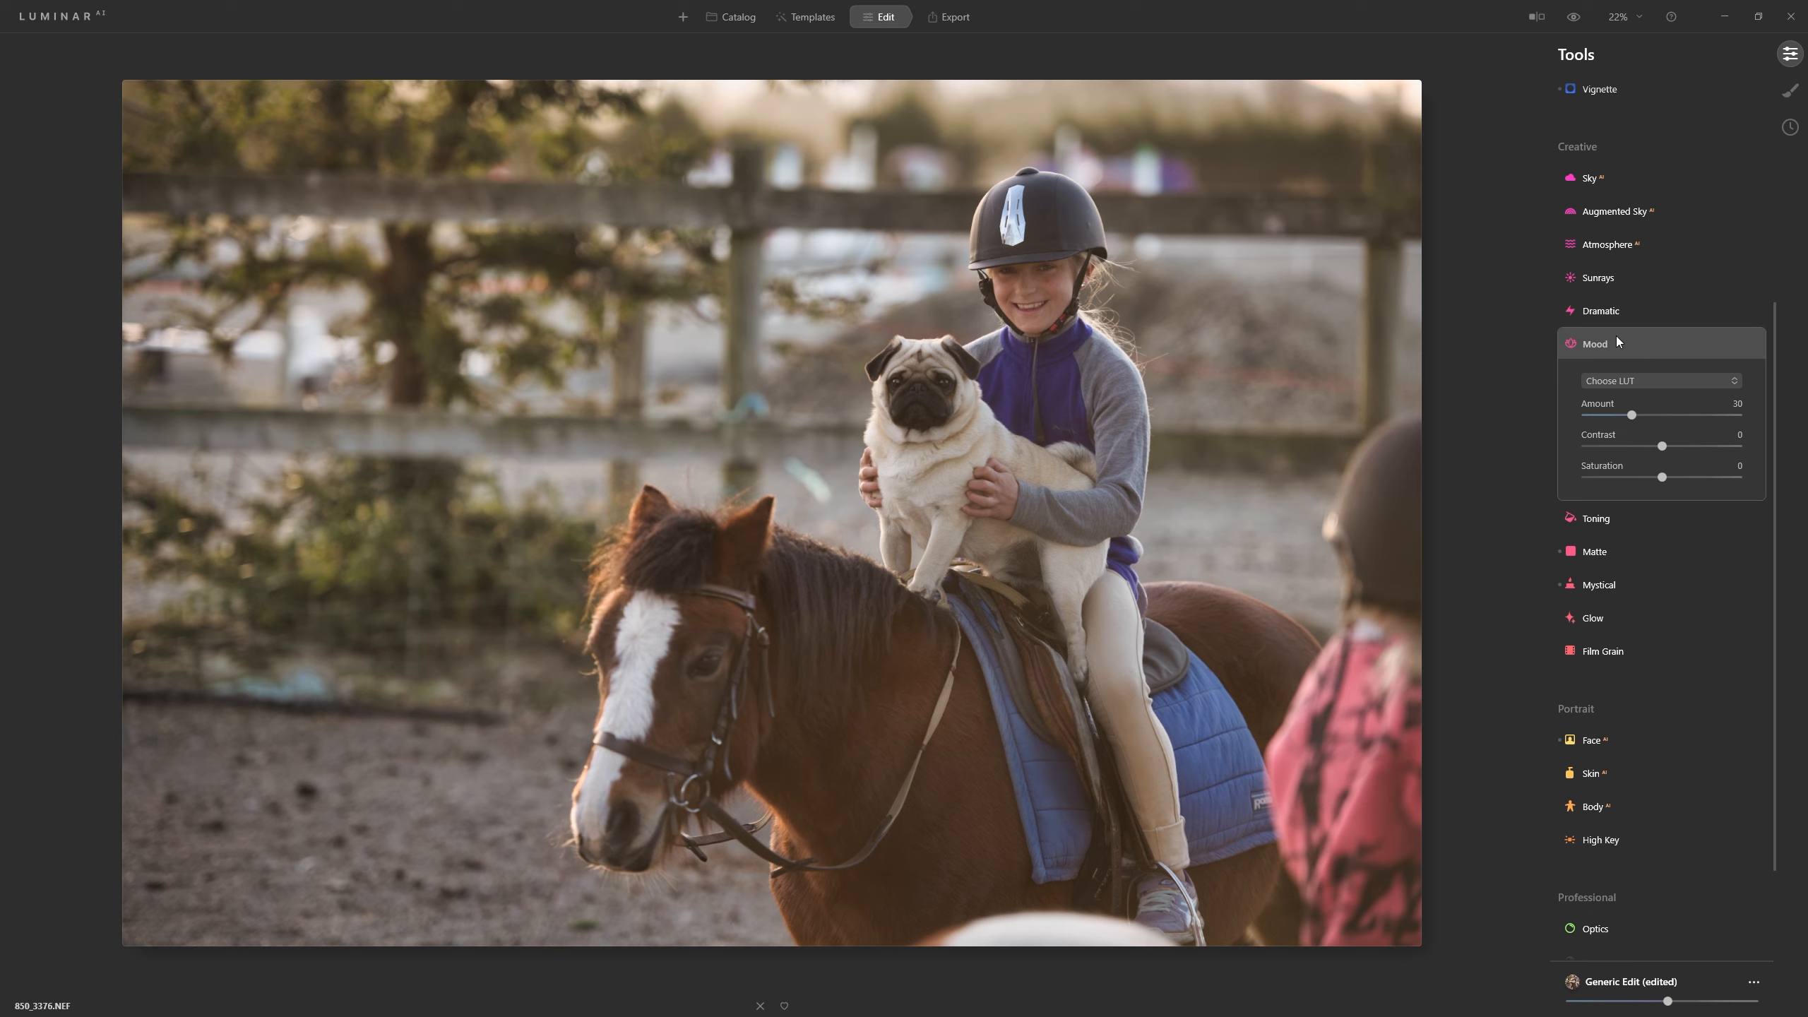
left_click(1640, 384)
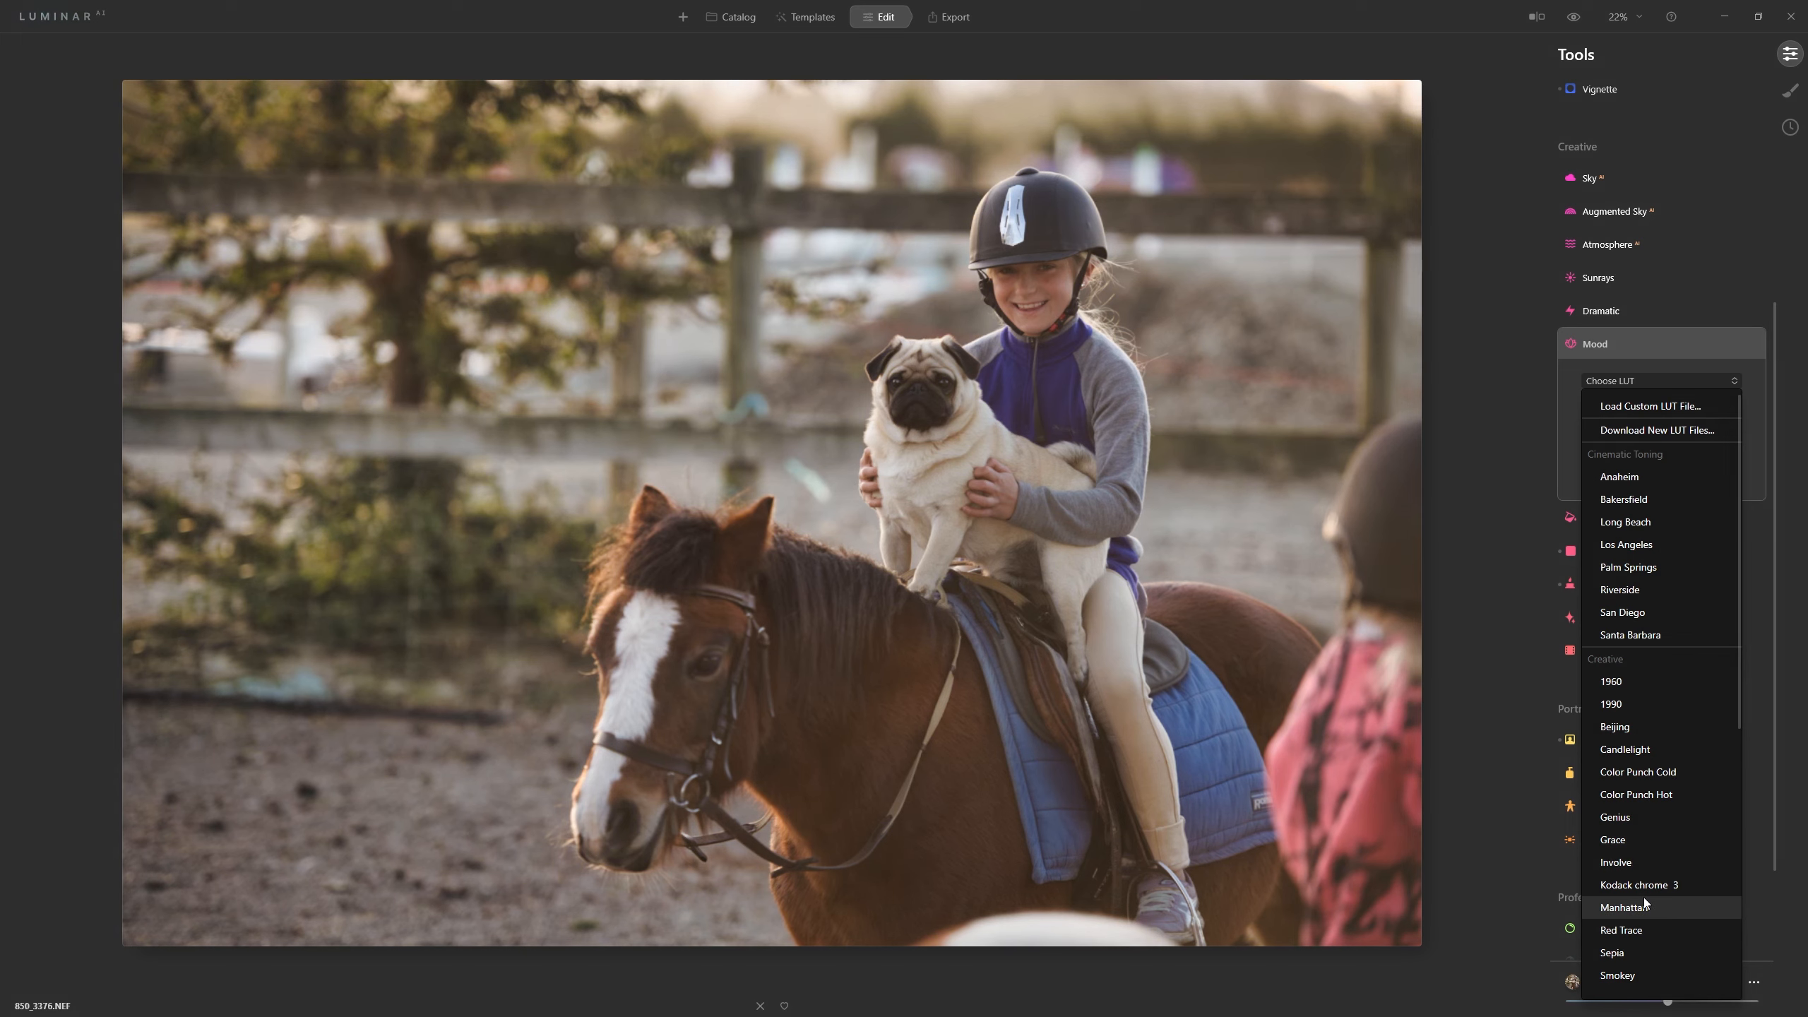
left_click(1712, 373)
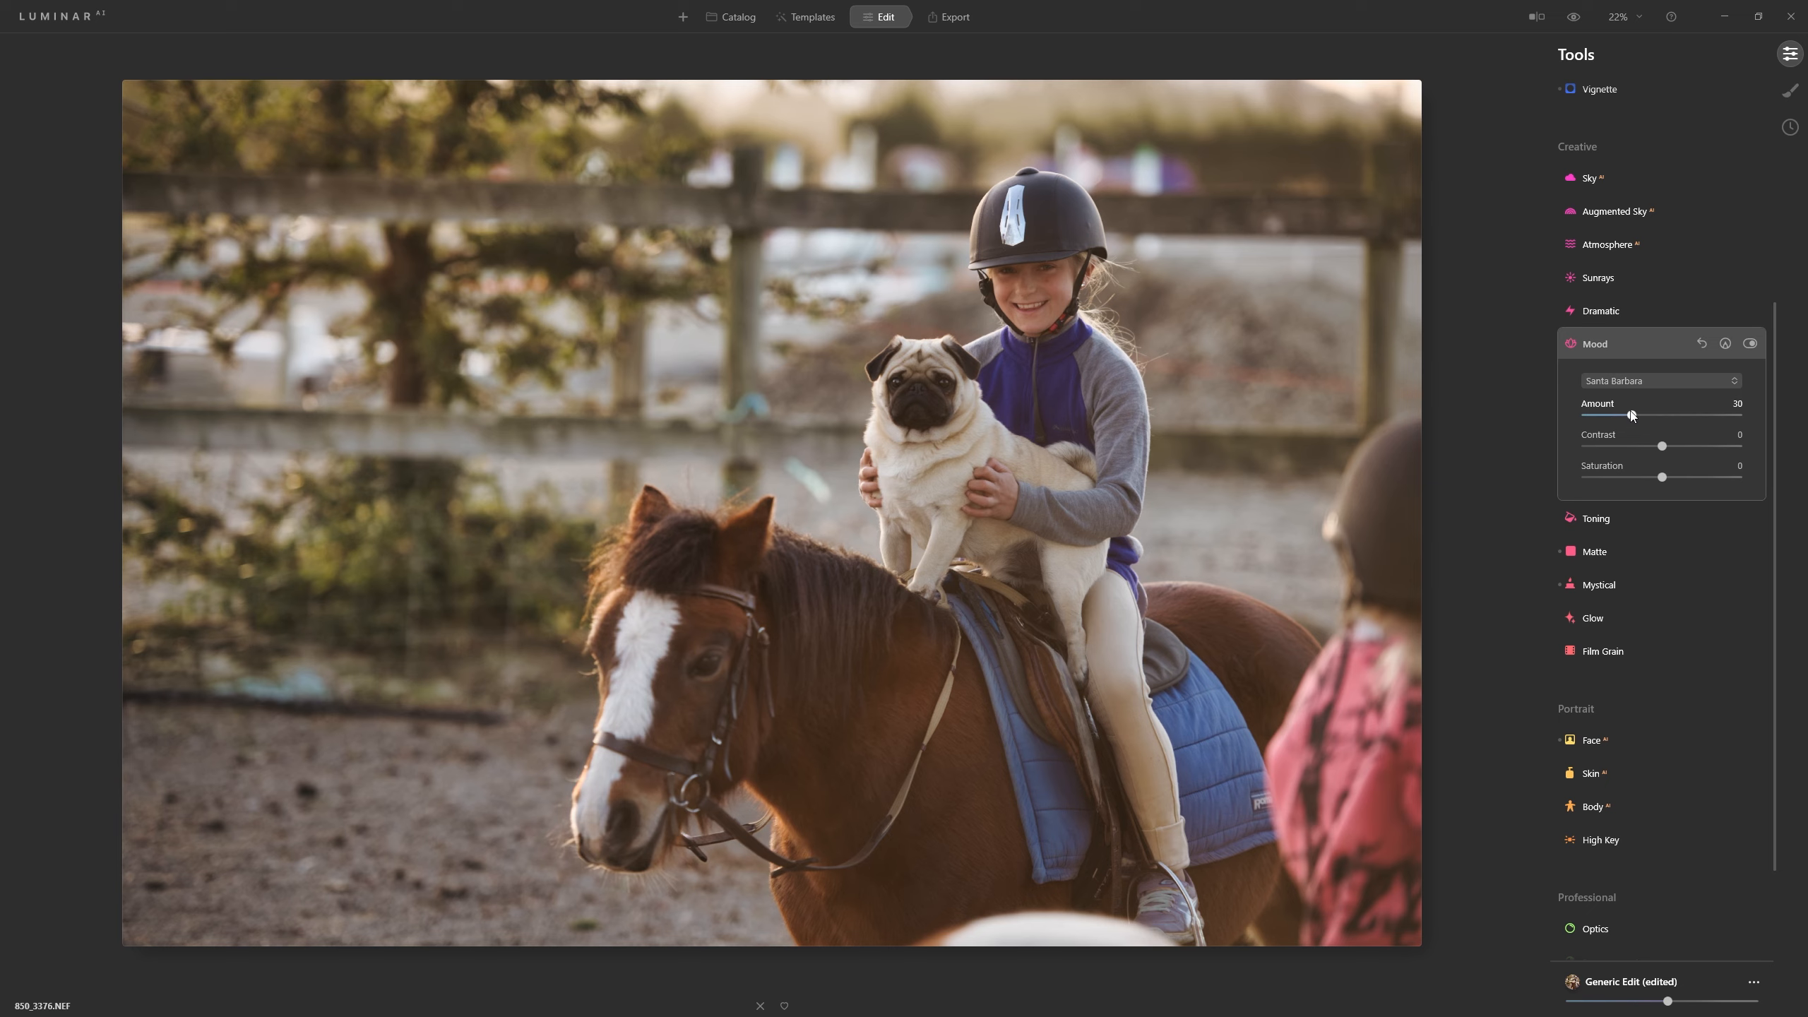
left_click_drag(1620, 414, 1608, 416)
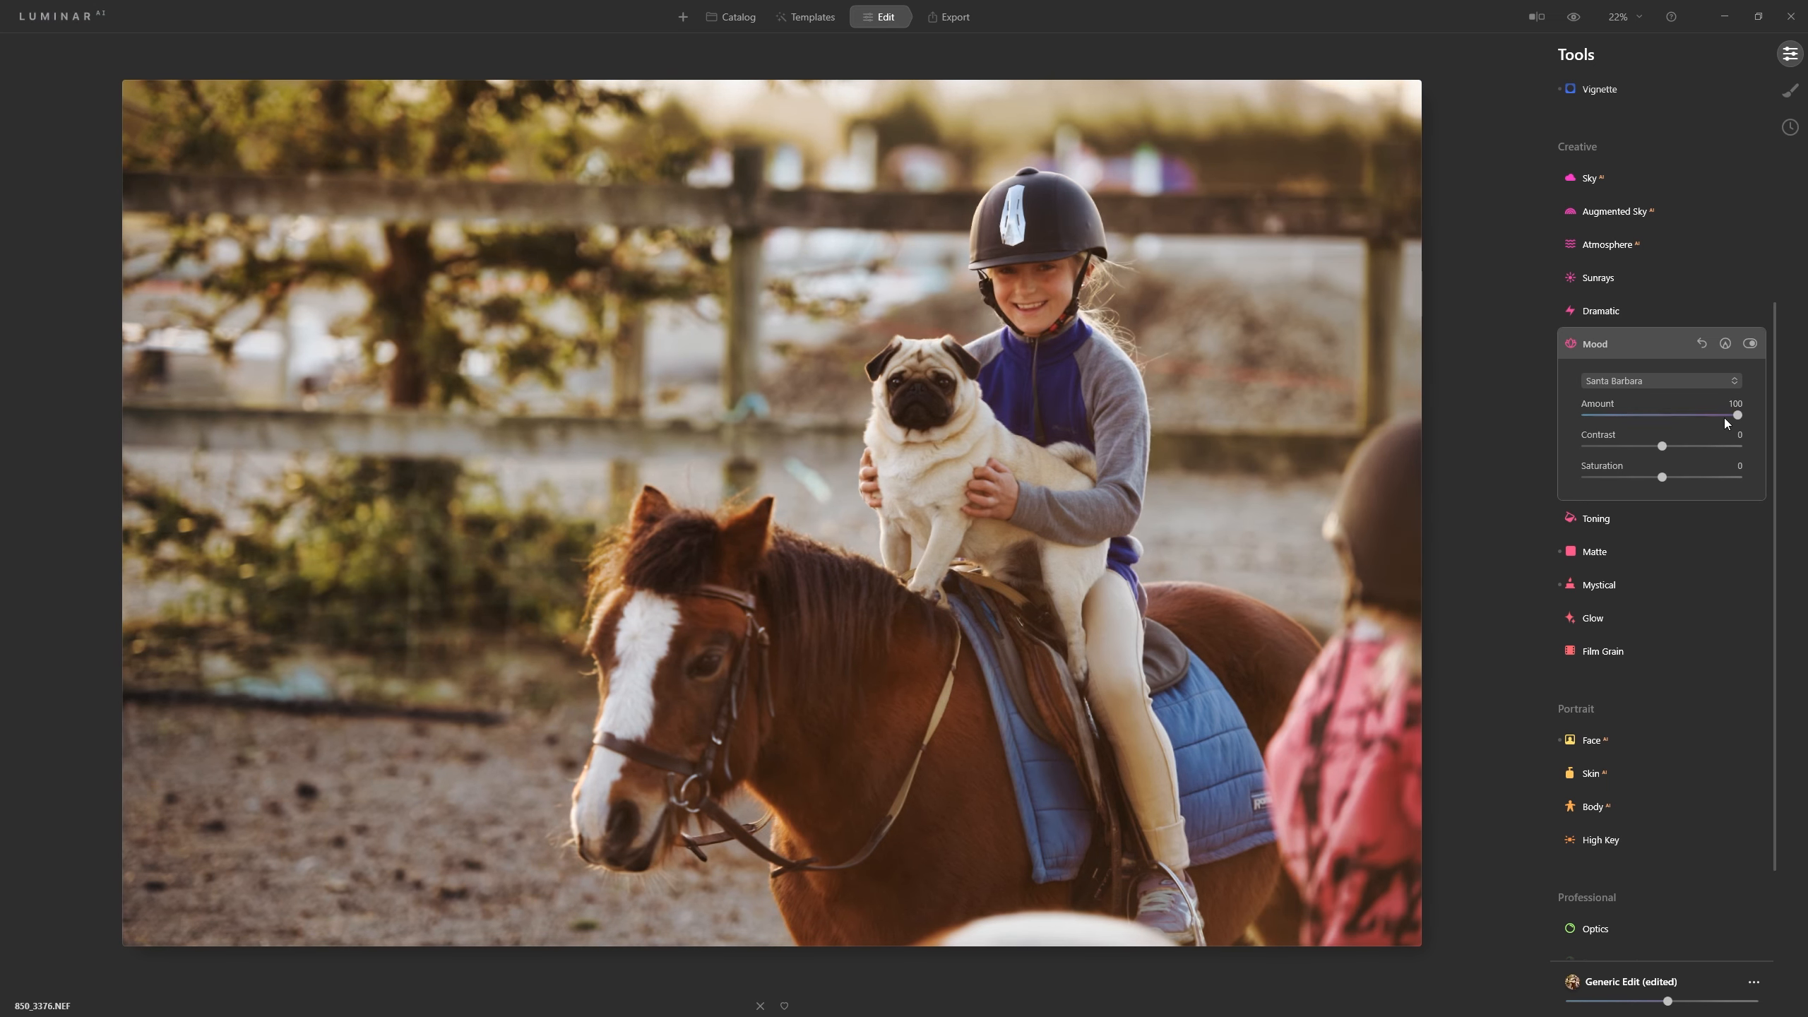
left_click(1679, 381)
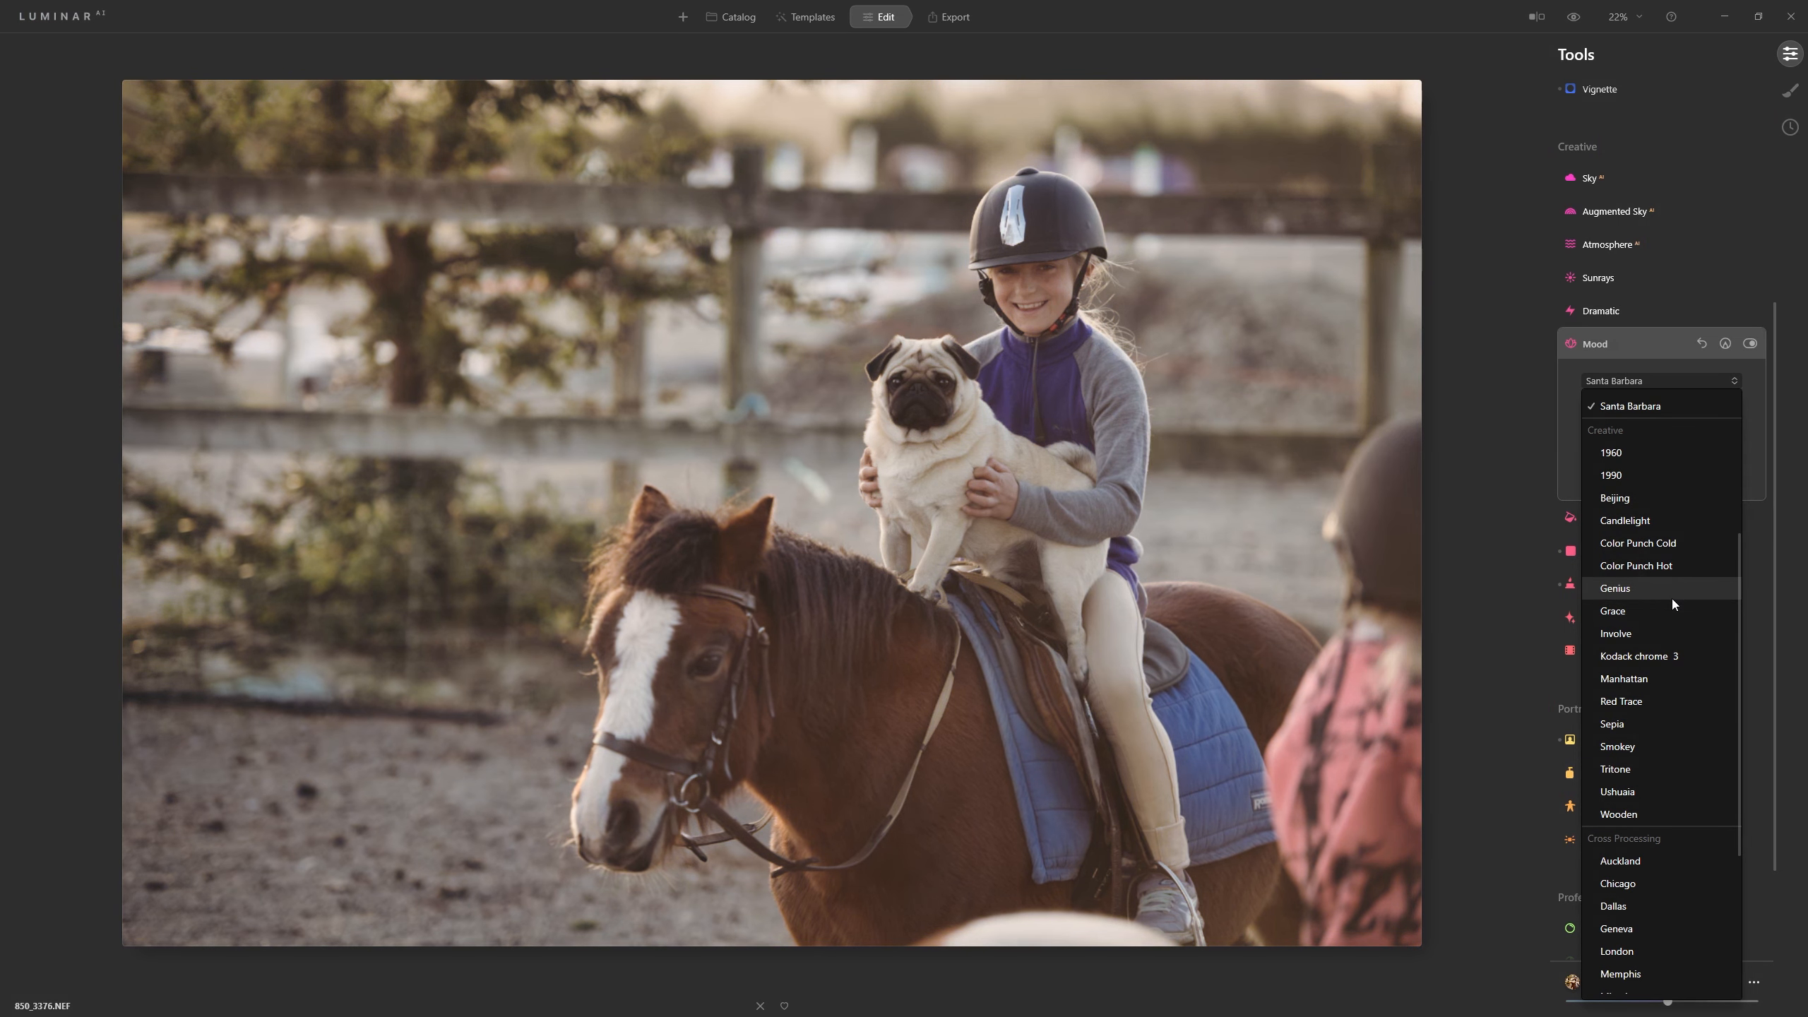
left_click(1664, 593)
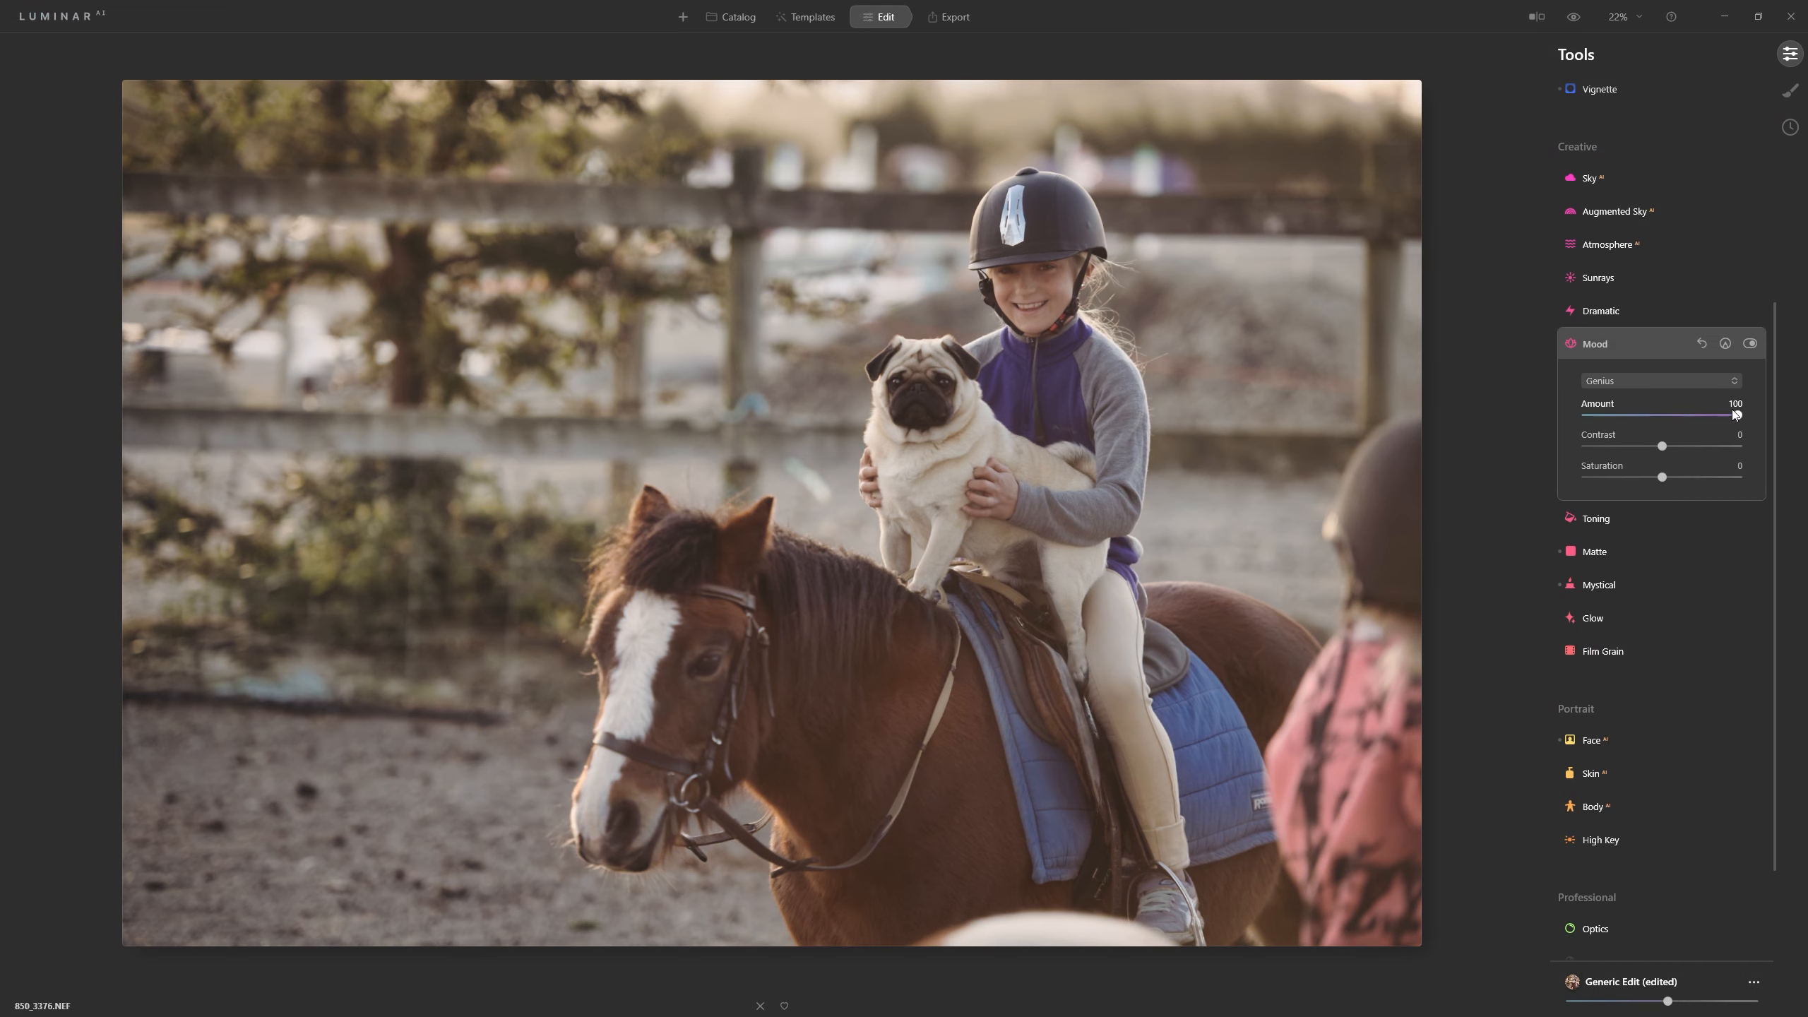
mouse_move(1732, 420)
left_mouse_down()
mouse_move(1590, 410)
mouse_move(1705, 421)
left_mouse_up()
Switch the Mood LUT to Riverside and set its amount to 21.
left_click(1639, 380)
scroll(1640, 556, "down", 5)
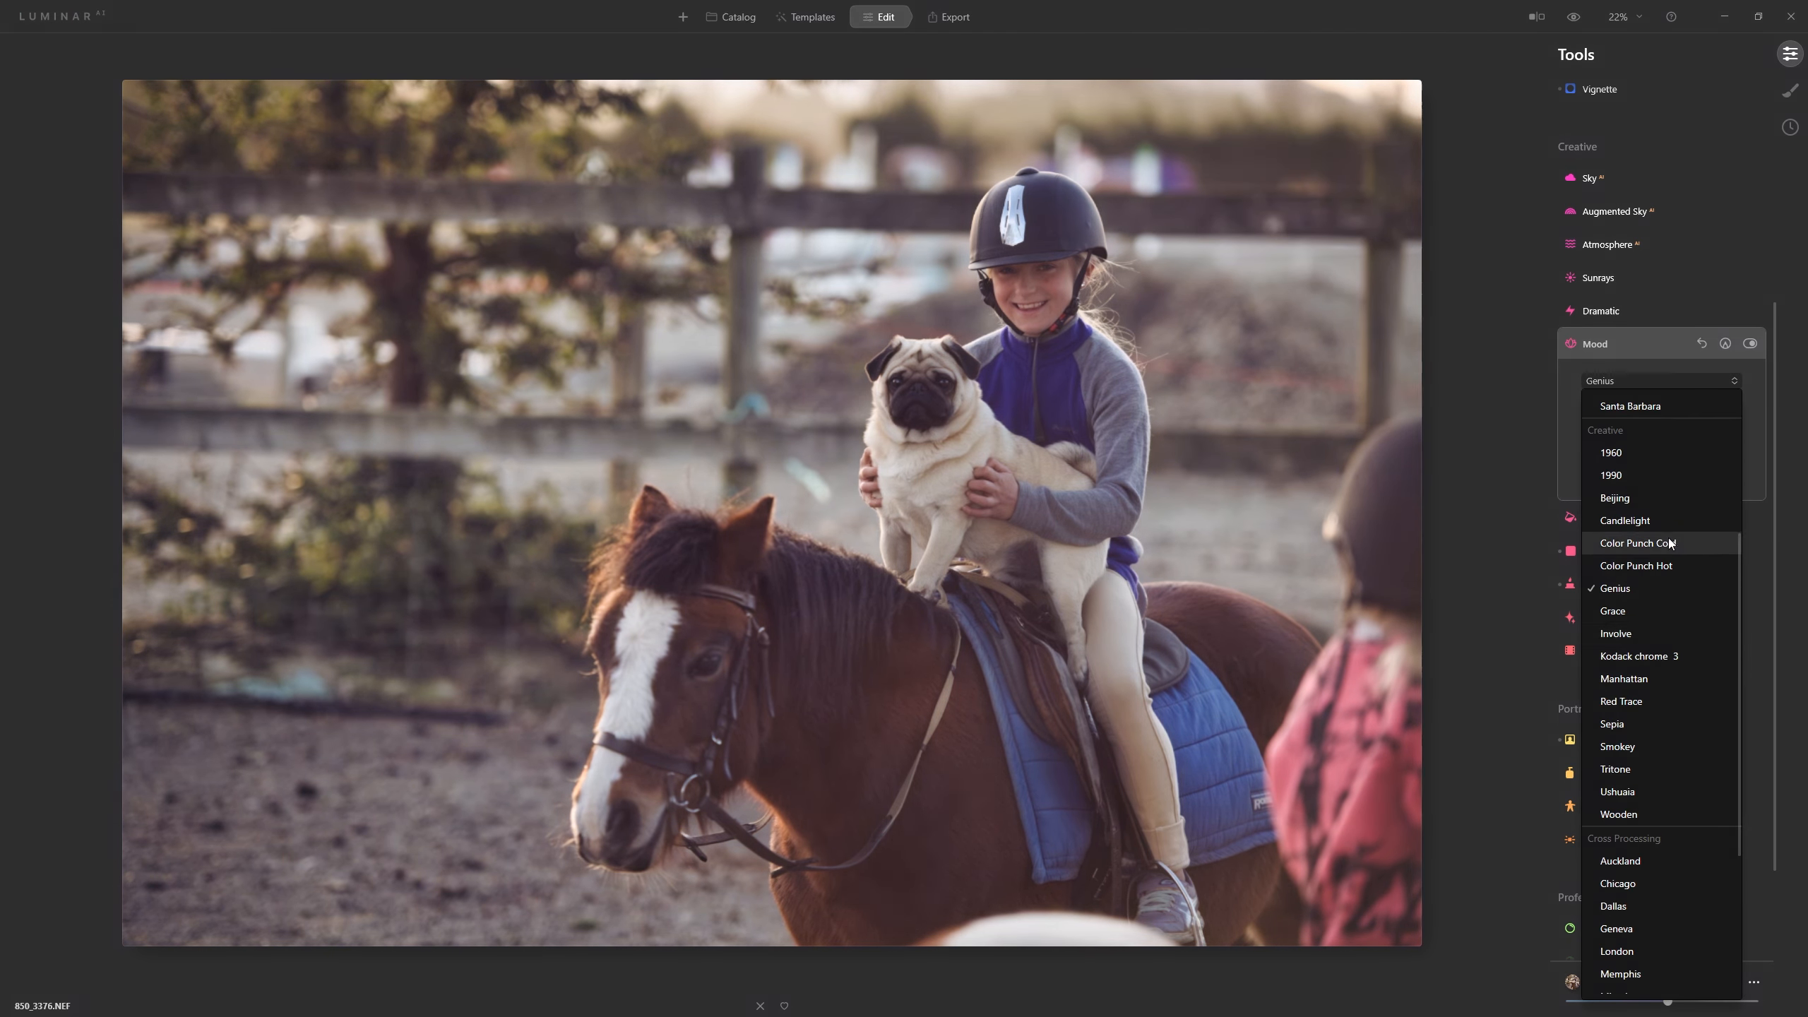
left_click(1640, 590)
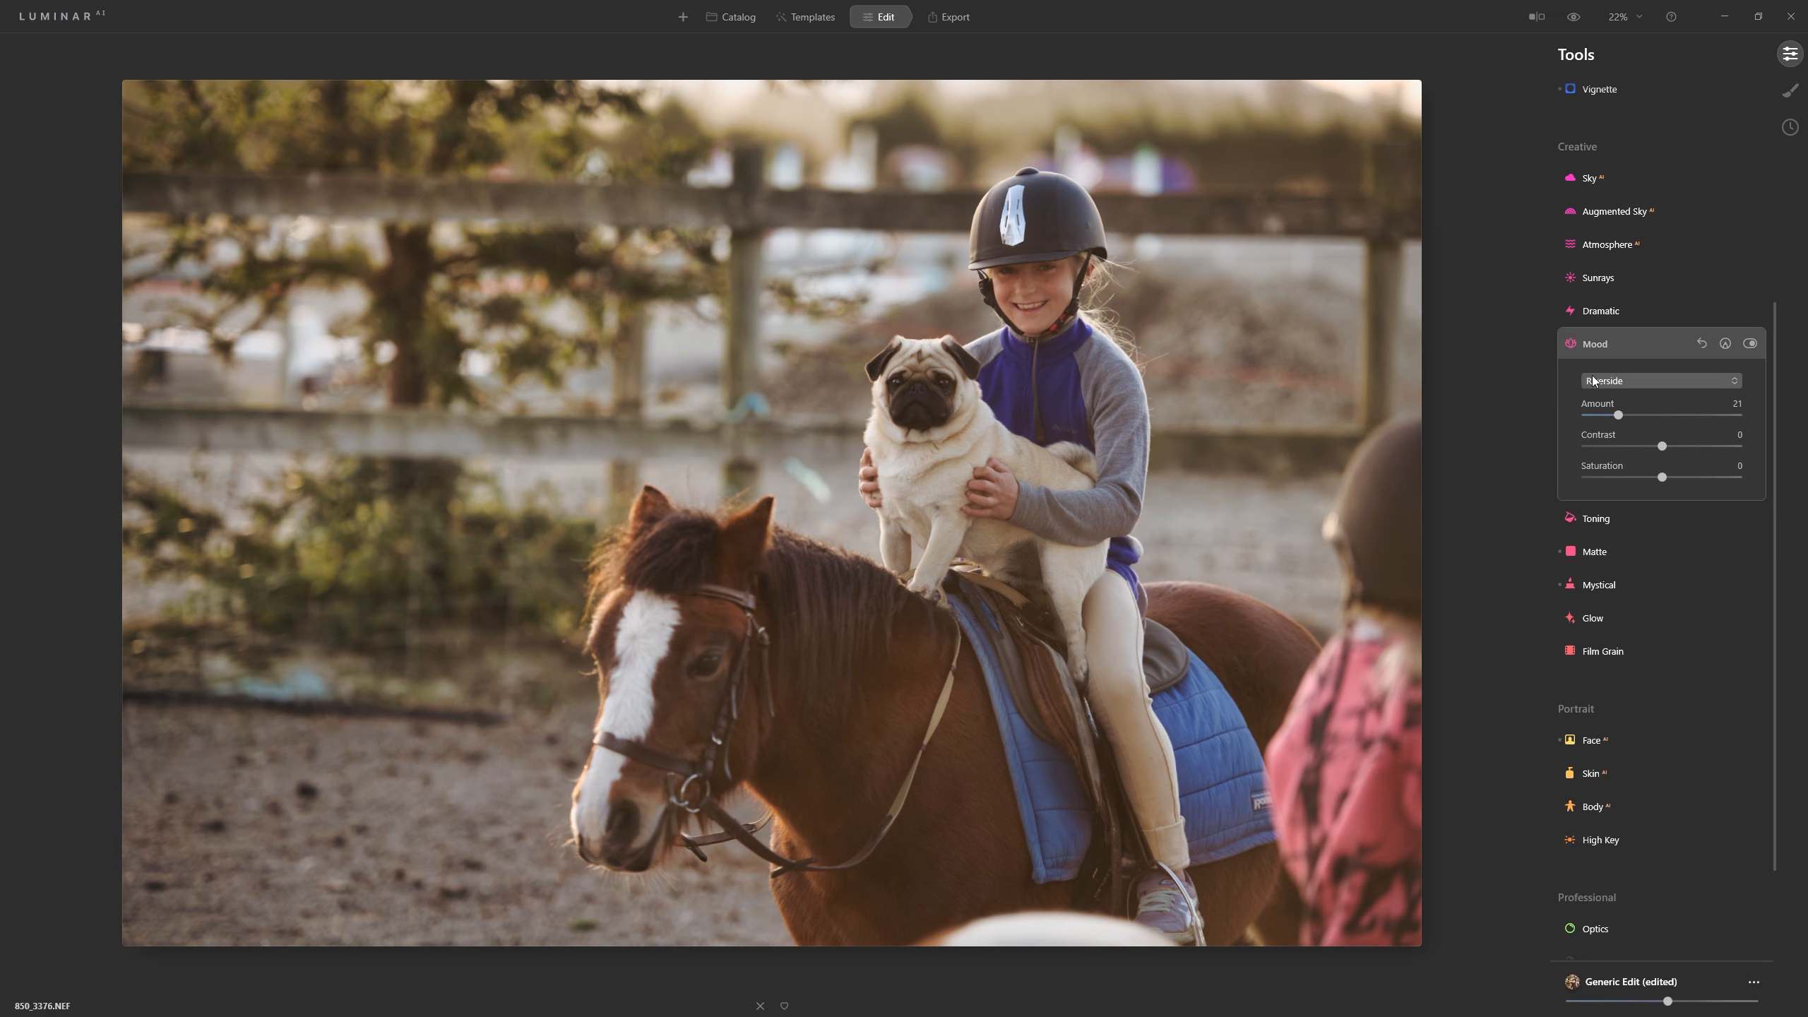
Lower the pug and horse photo's saturation with the Color tool.
scroll(1667, 416, "up", 5)
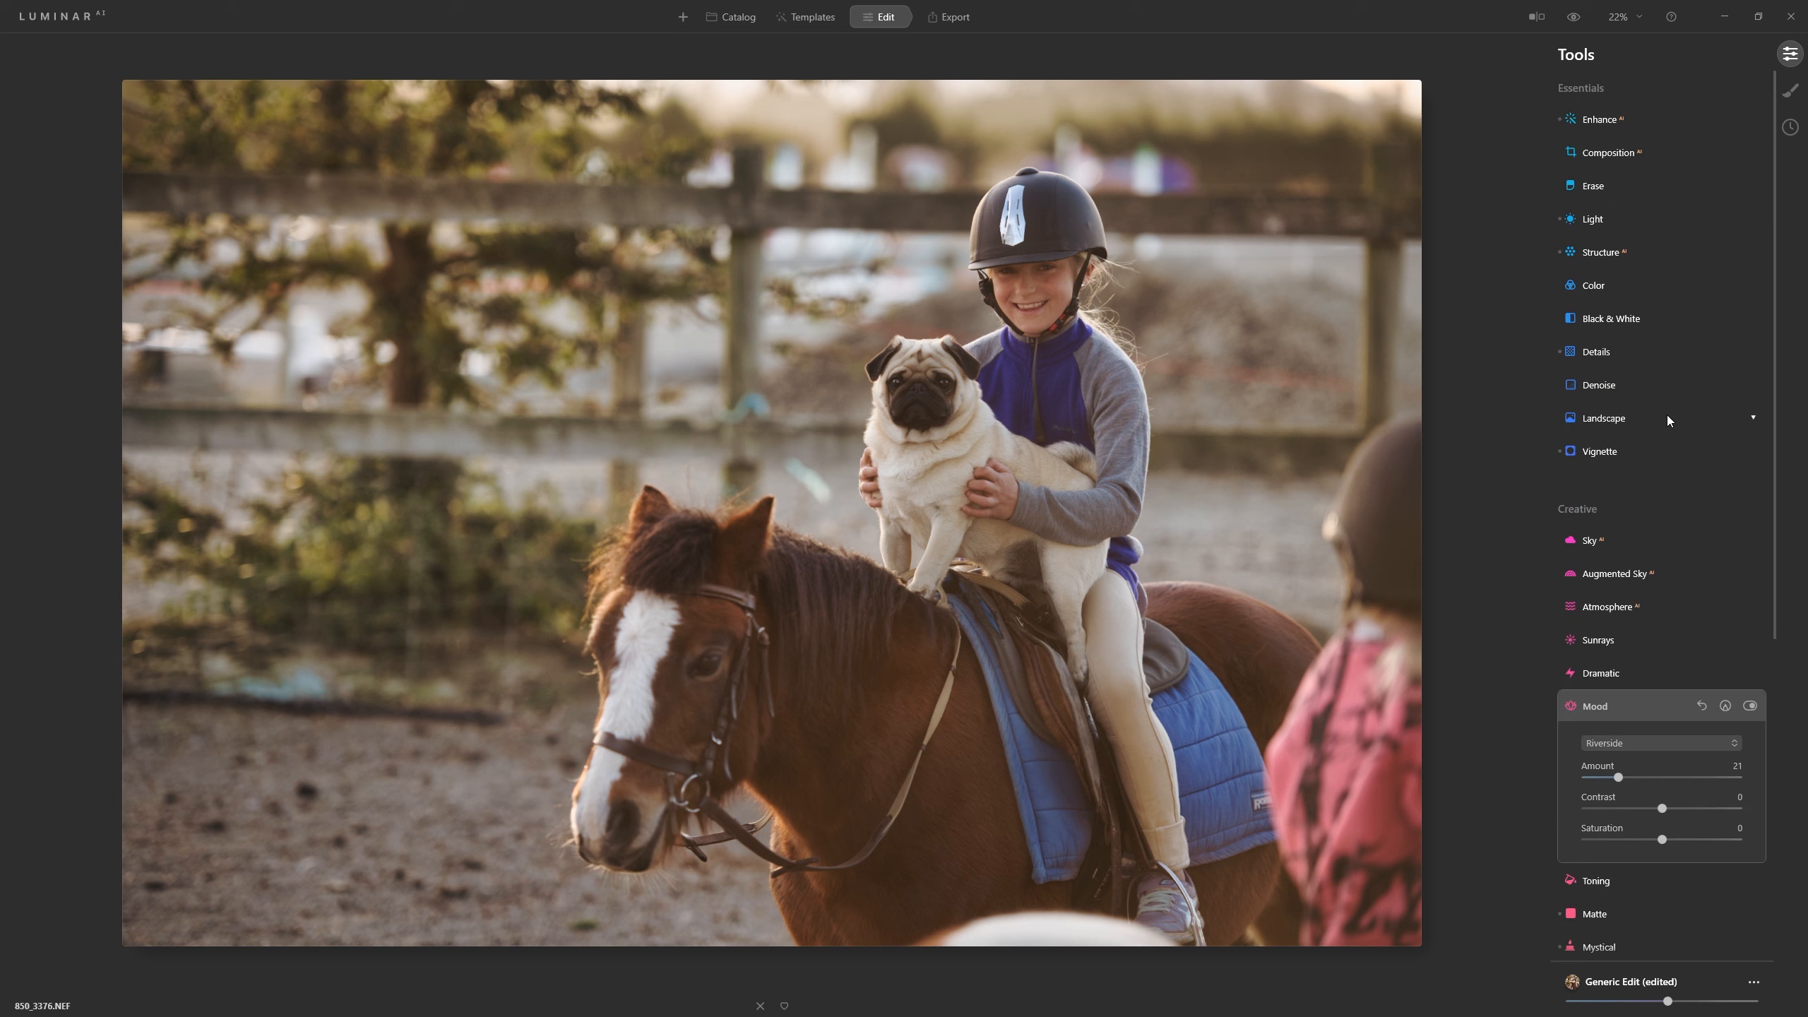
left_click(1626, 286)
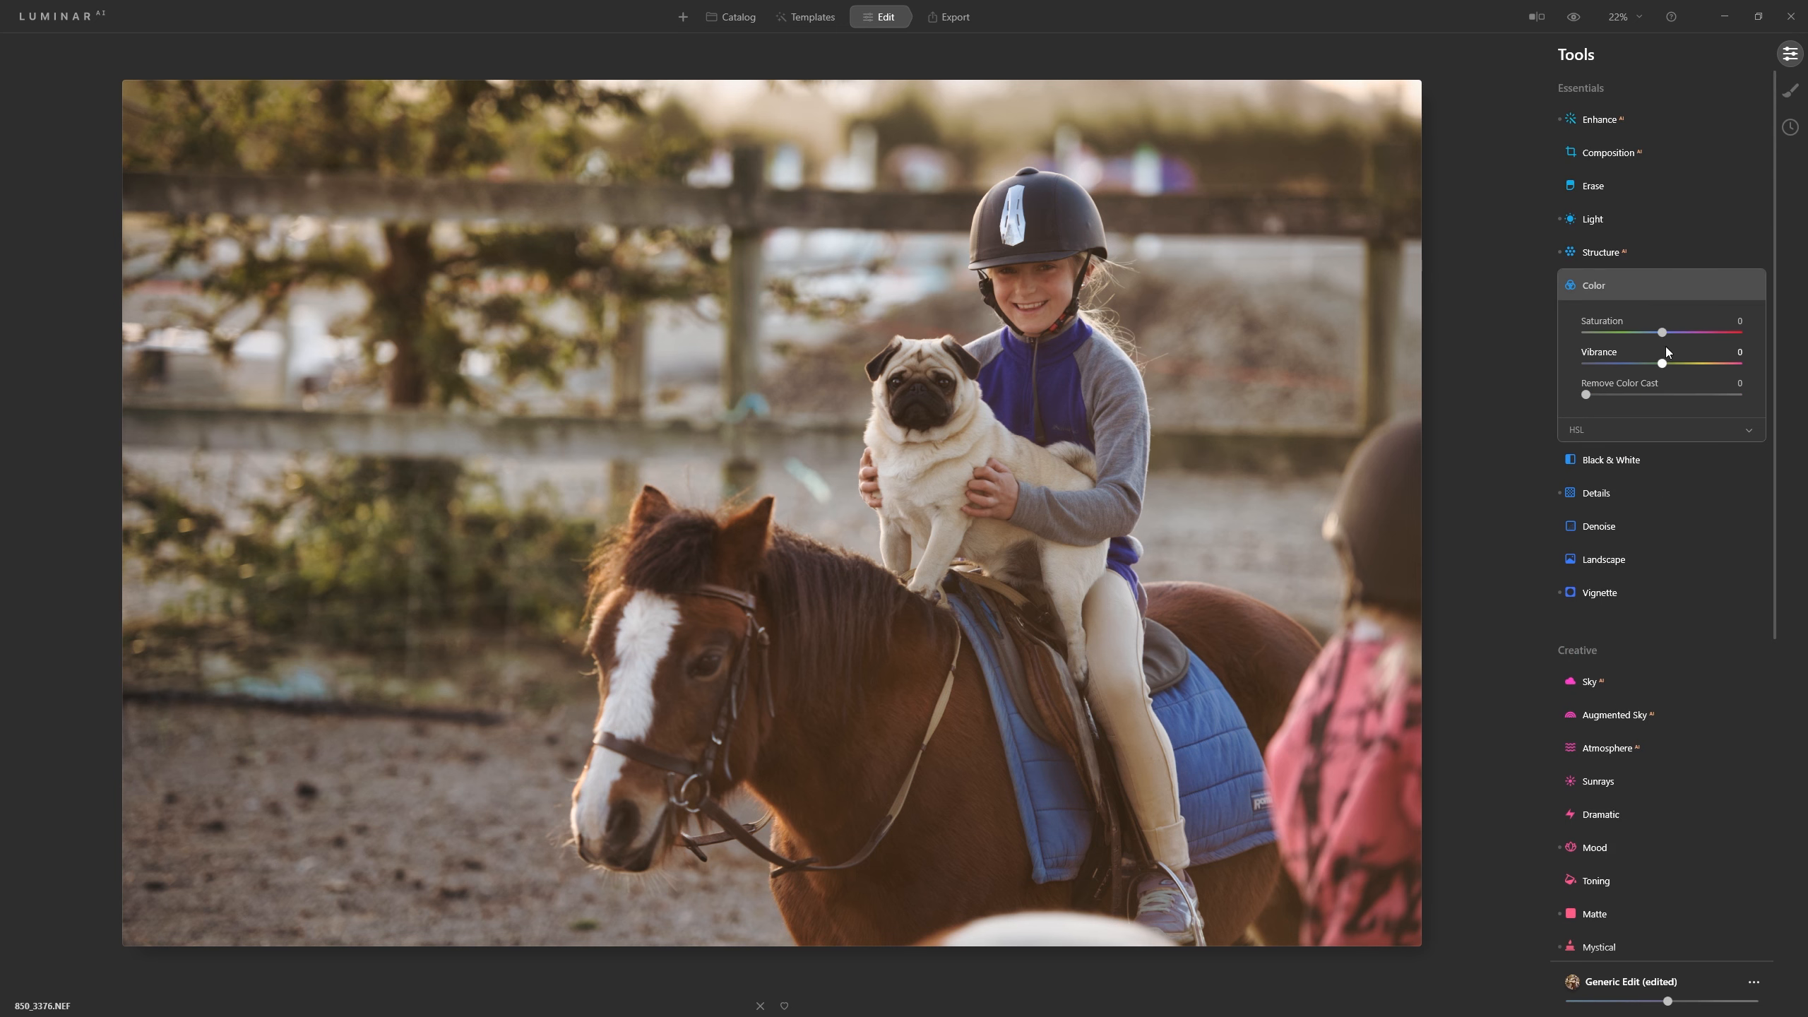
left_click_drag(1666, 332, 1641, 333)
Try different Structure amounts up to 100, and settle on an amount of 27.
left_click(1612, 252)
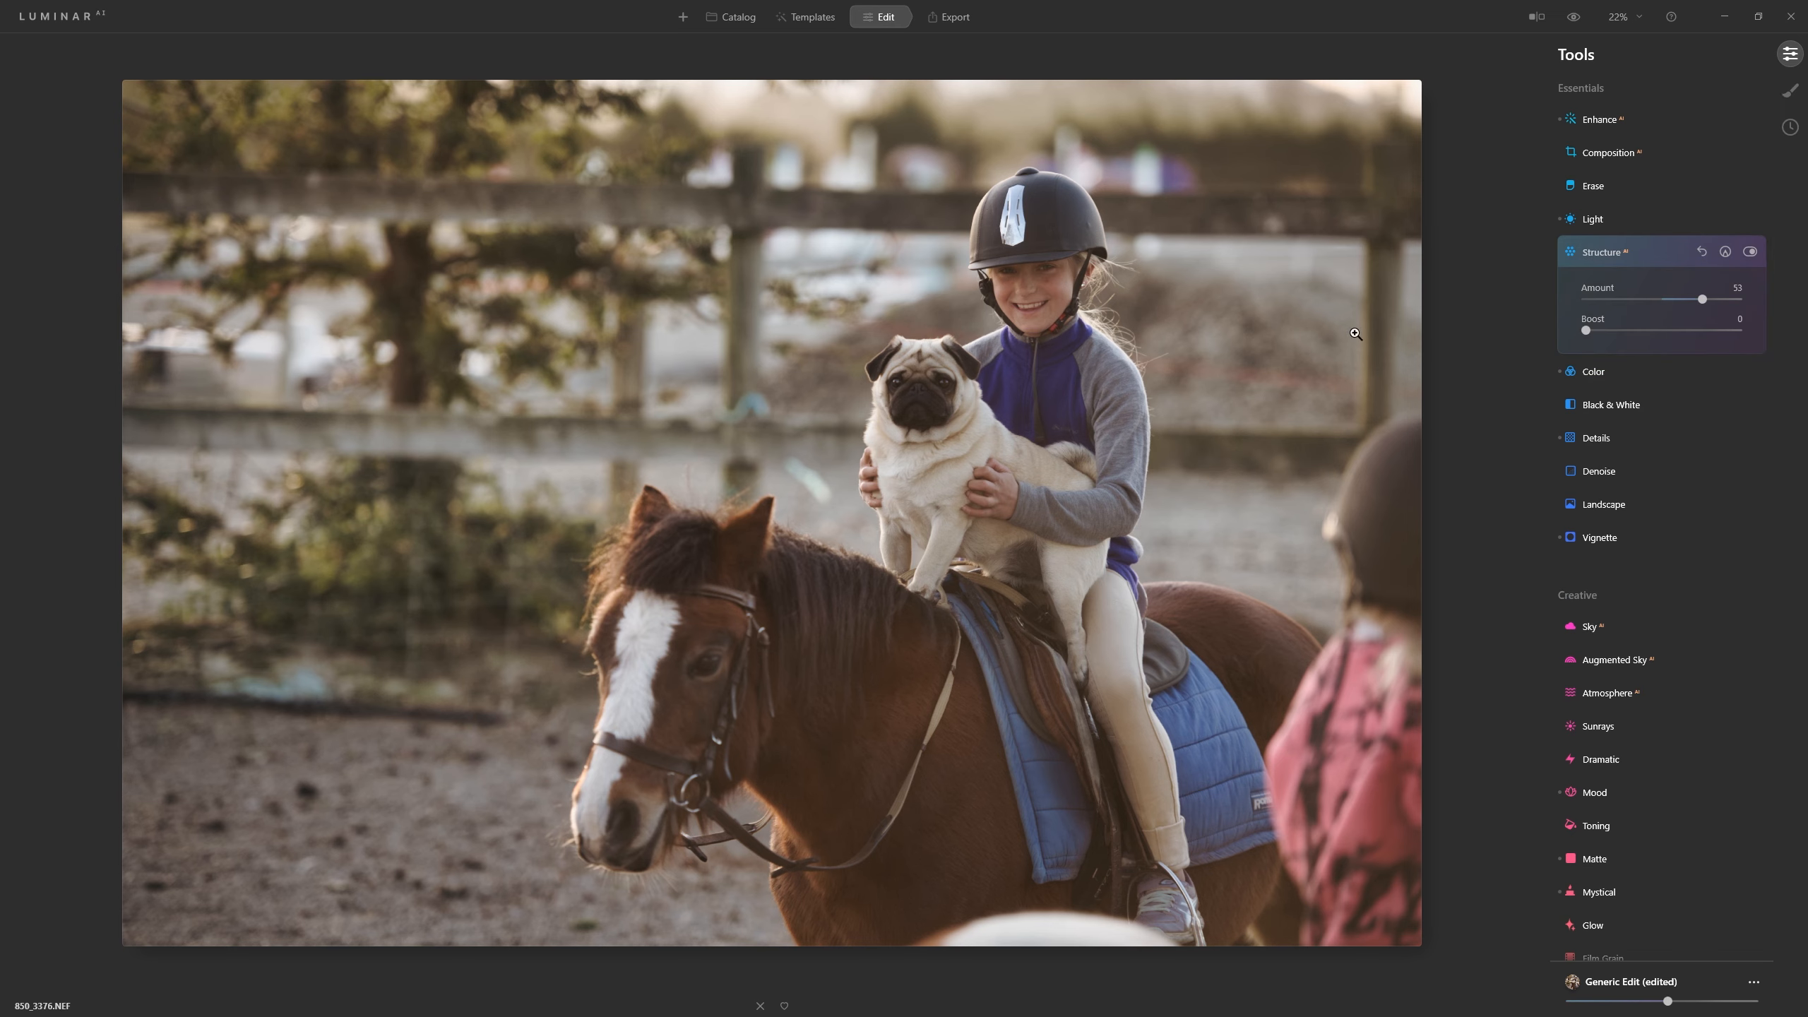
left_click_drag(1702, 300, 1689, 300)
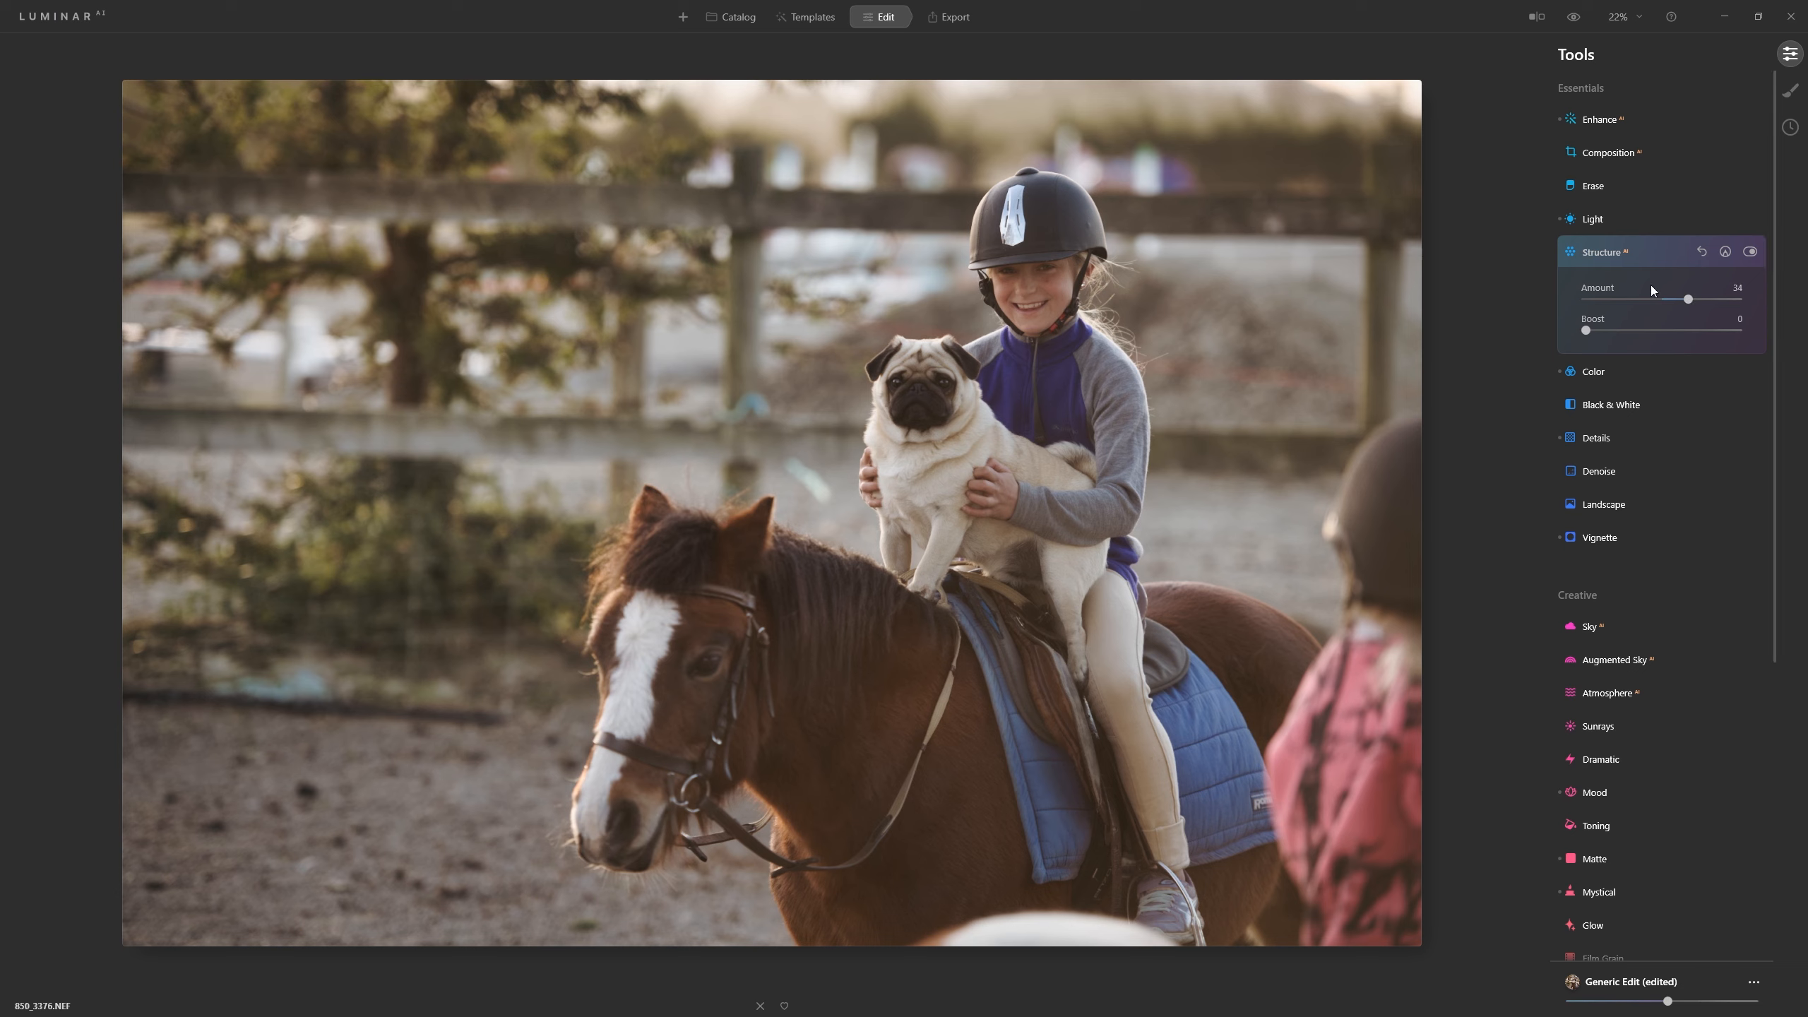
left_click_drag(1690, 300, 1785, 305)
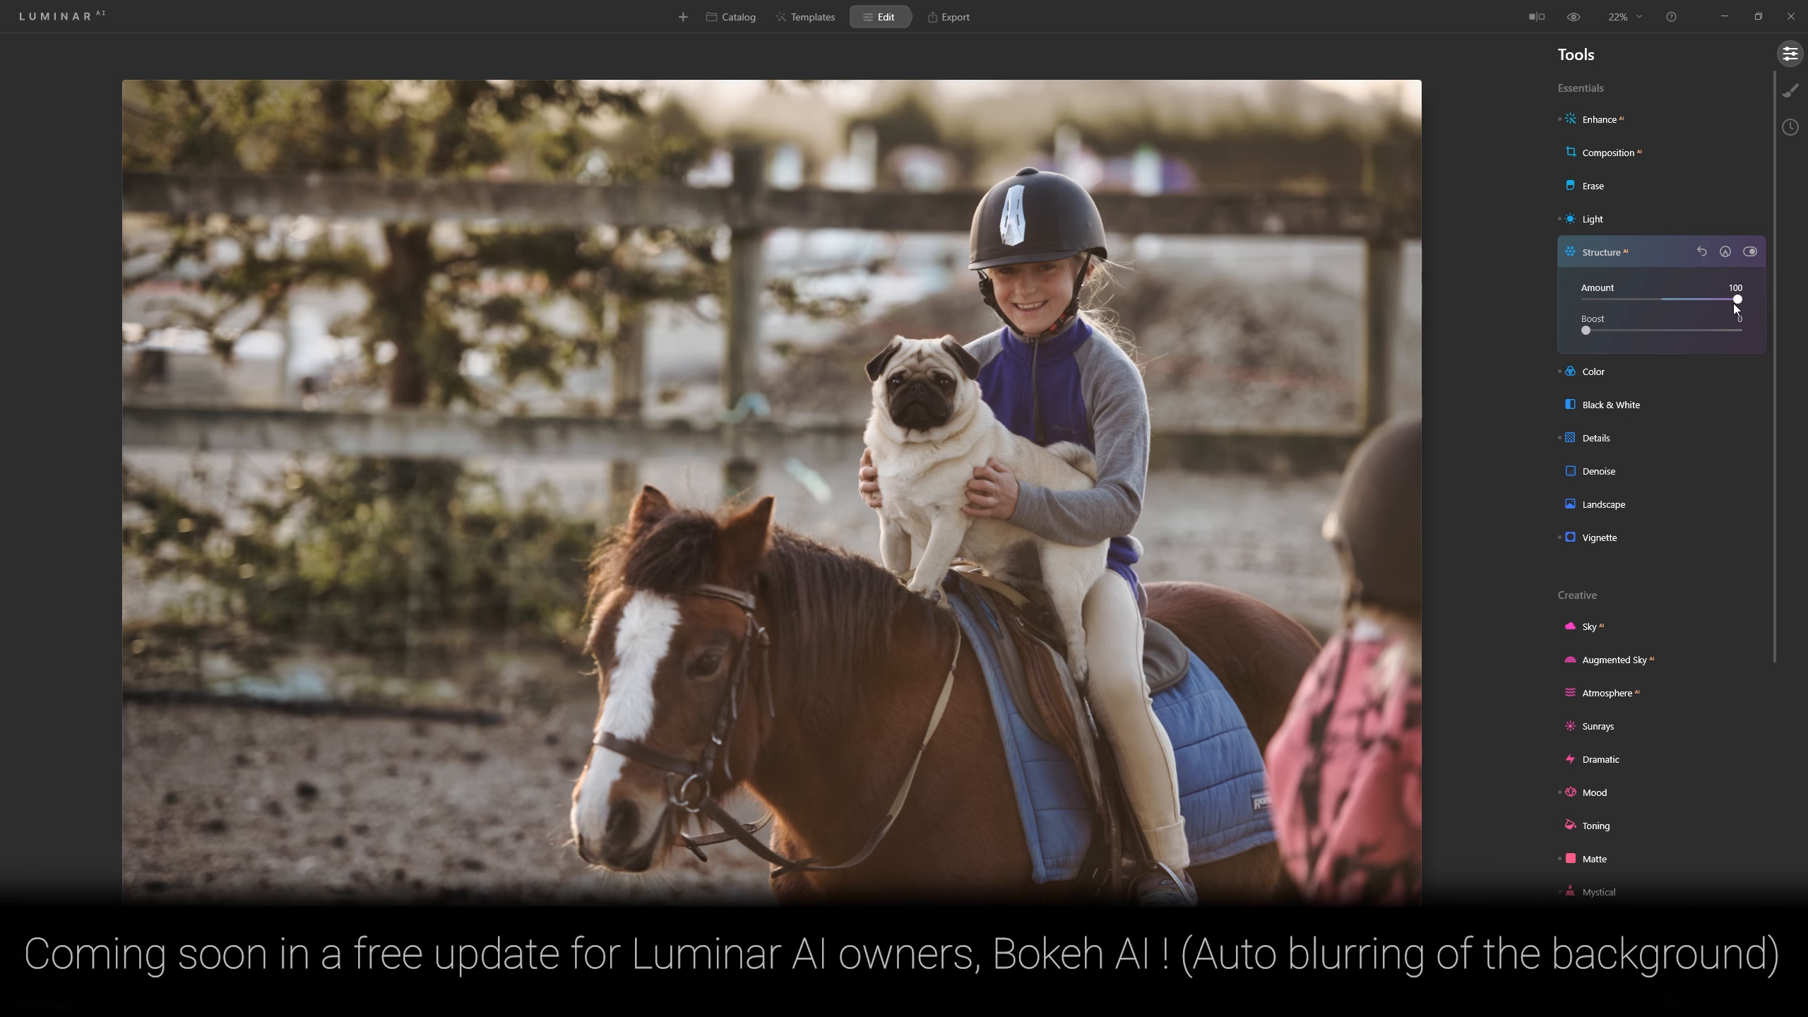
left_click_drag(1739, 300, 1694, 300)
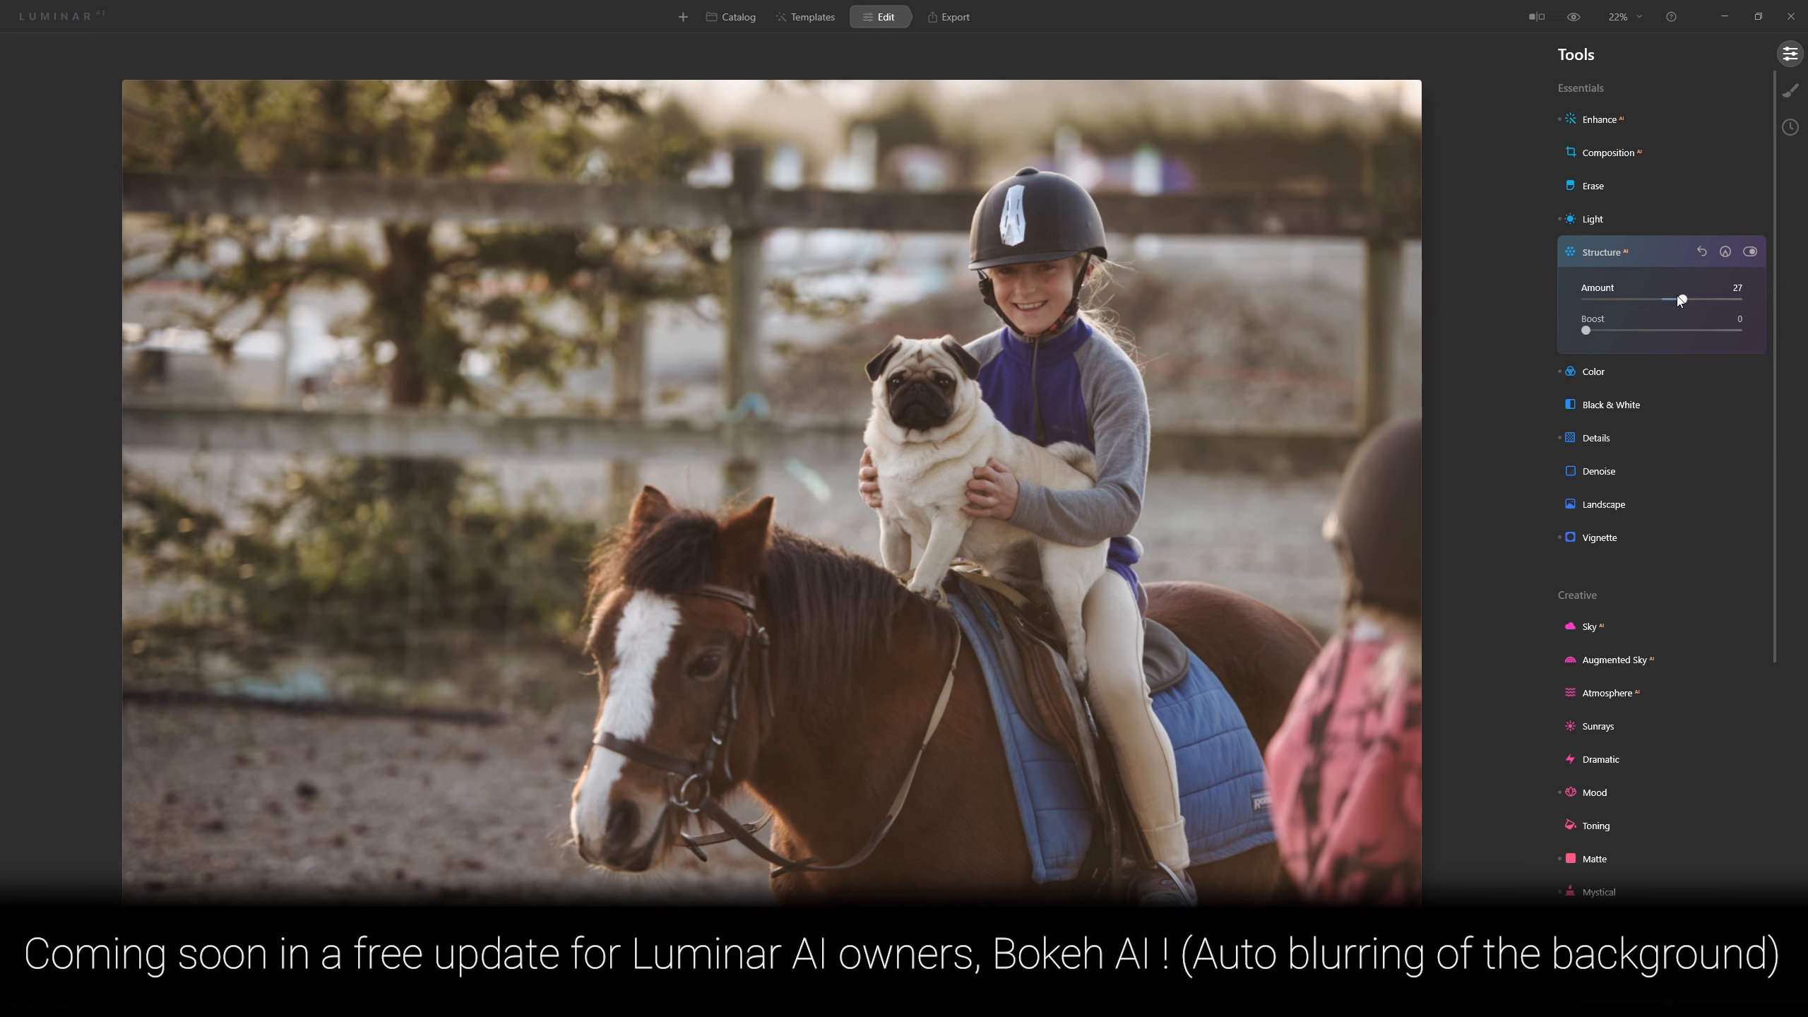
Set the Enhance tool's Accent to 59 and increase the overall strength of the Generic Edit template.
left_click(1650, 120)
left_click_drag(1736, 167, 1669, 166)
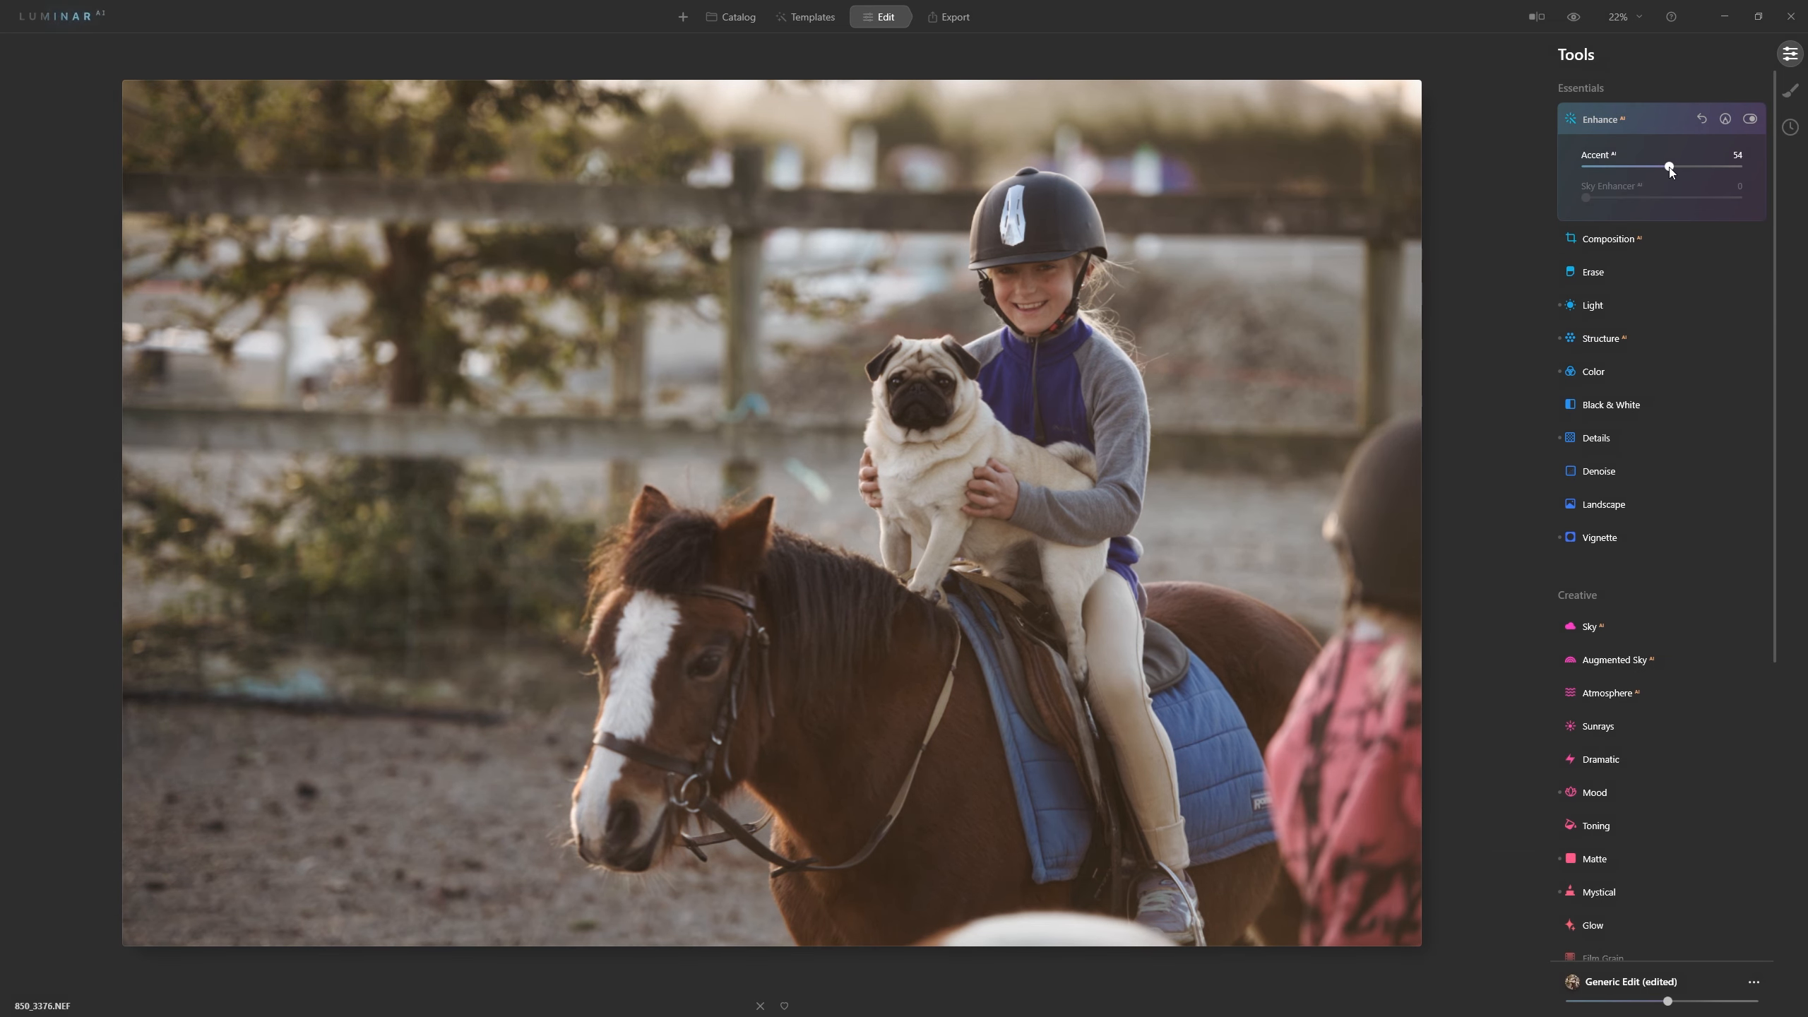
mouse_move(1670, 1002)
left_mouse_down()
mouse_move(1758, 999)
mouse_move(1705, 997)
left_mouse_up()
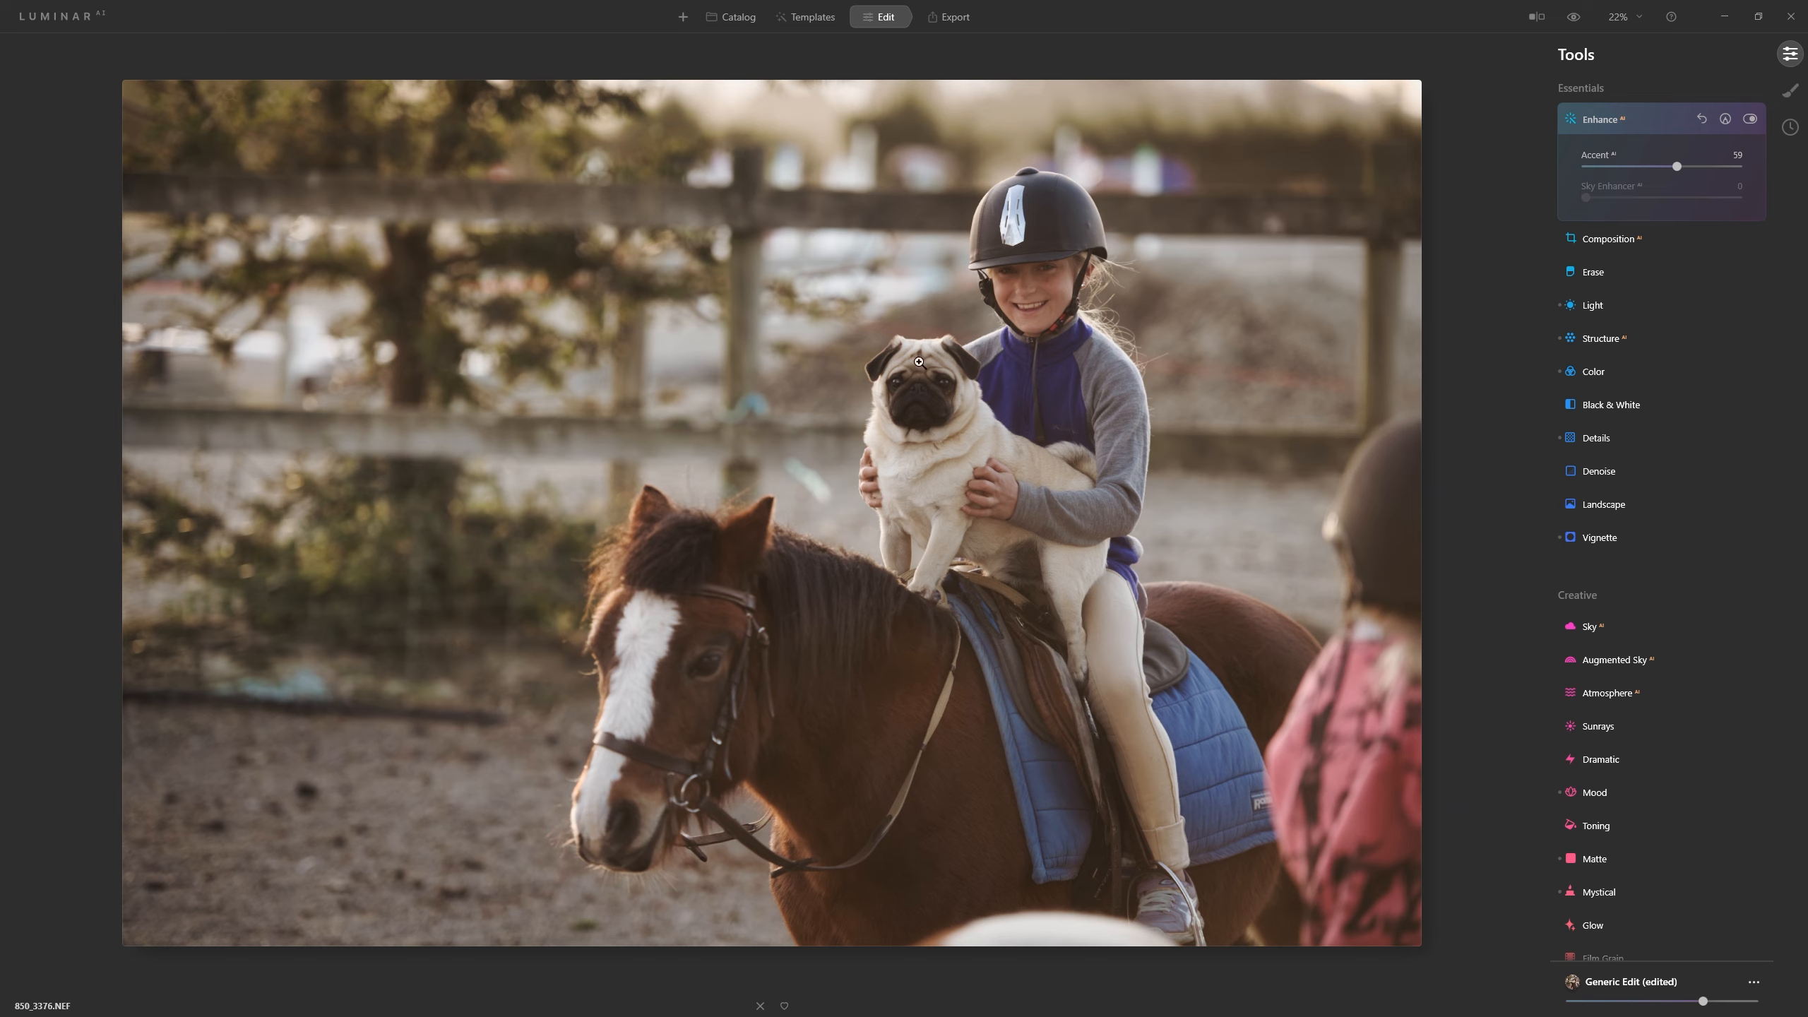
Return to the catalog, compare the edited photo with the neighbouring pug and horse shot, and reopen the edited one.
key("g")
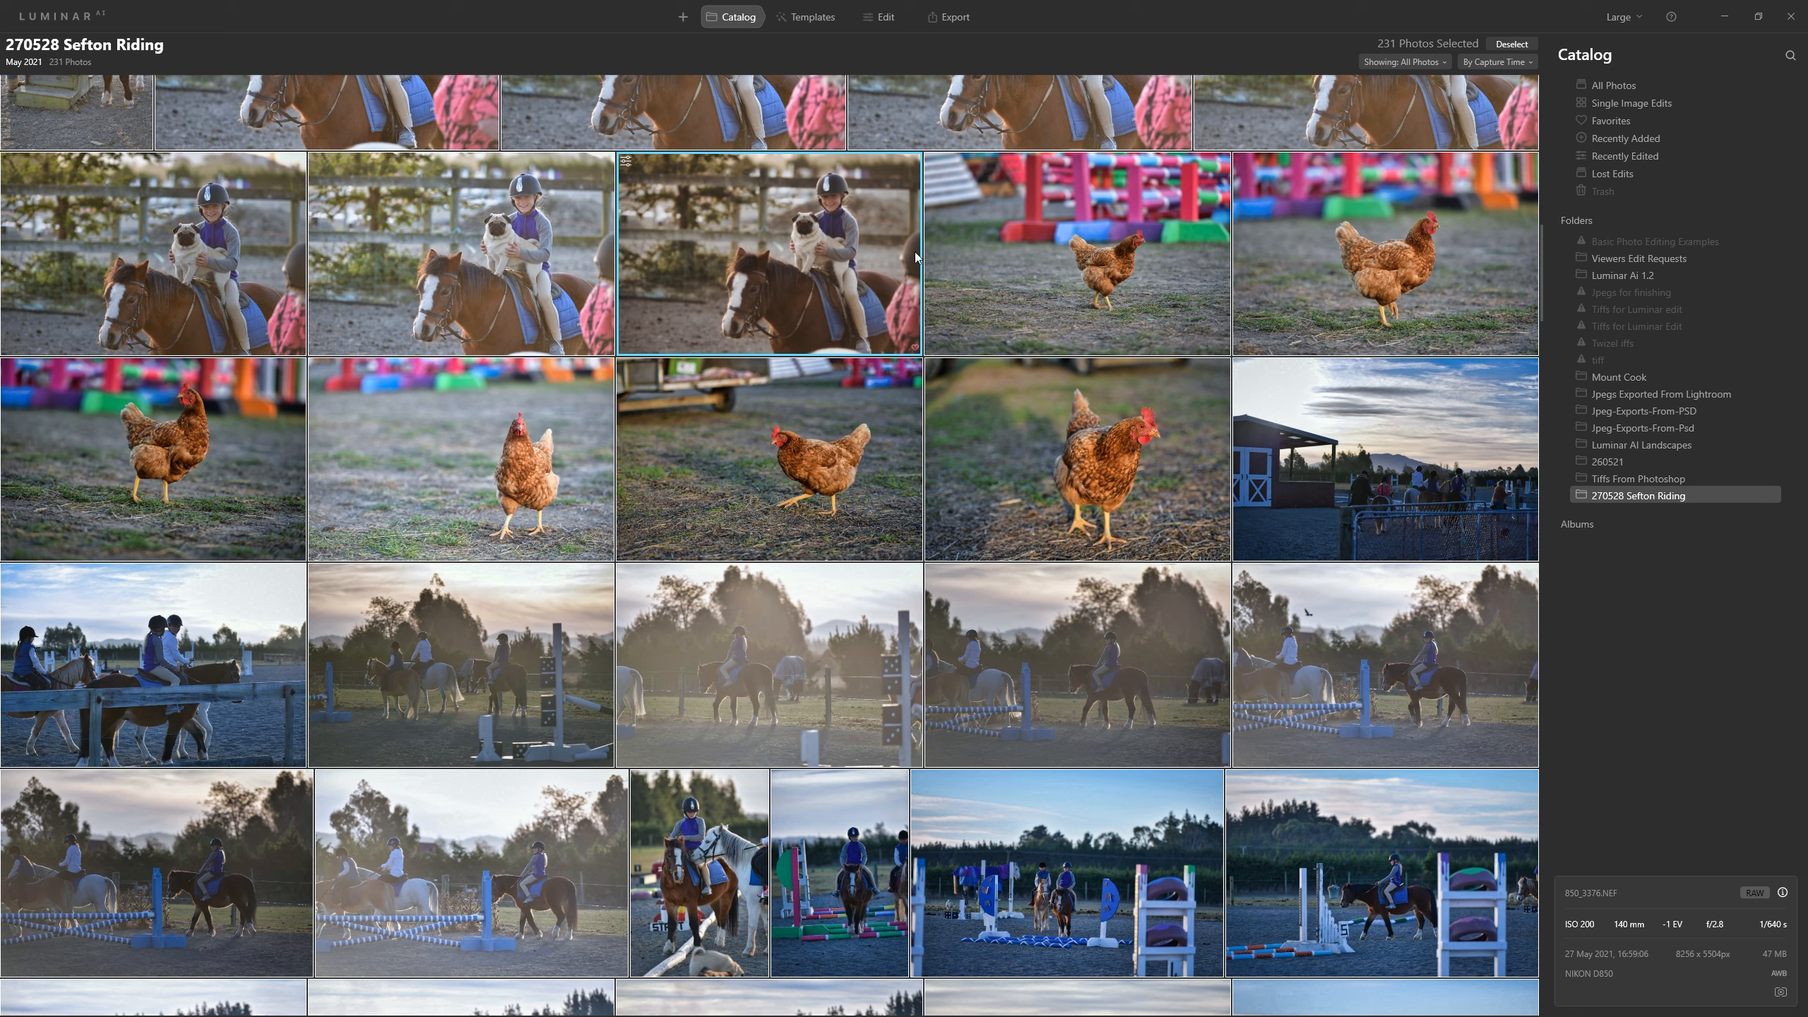
left_click(554, 253)
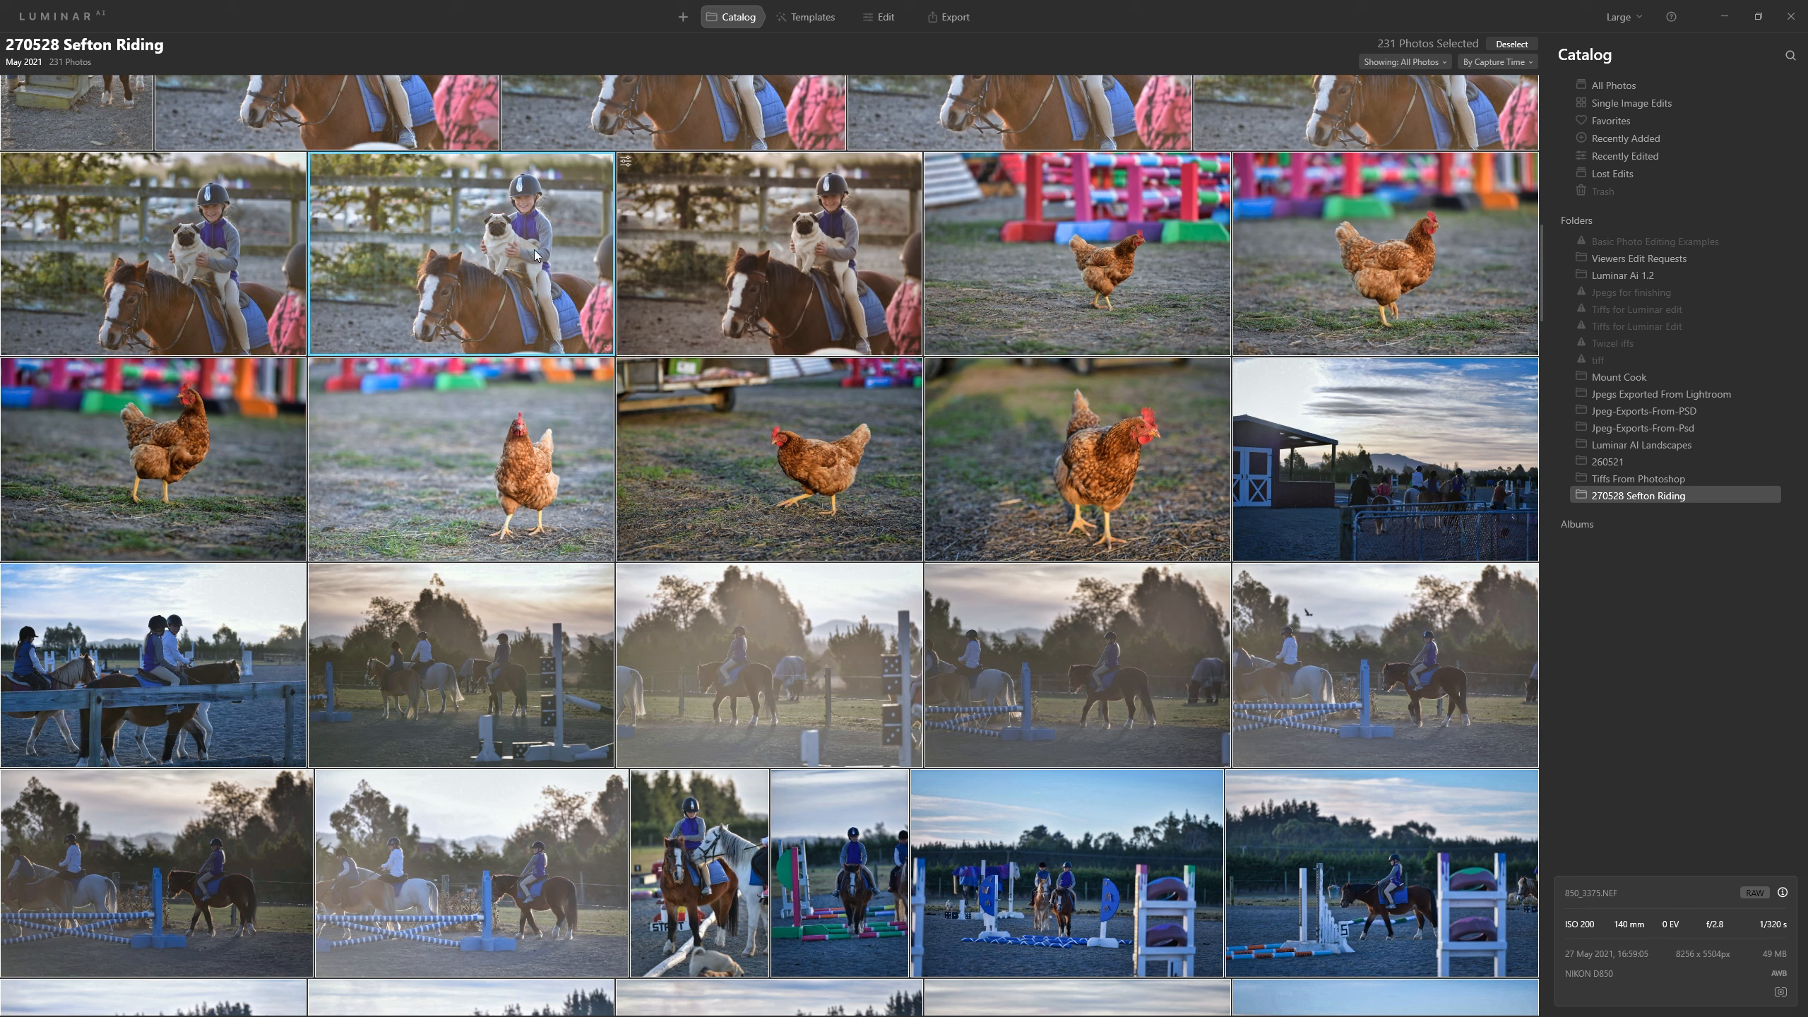
left_click(804, 227)
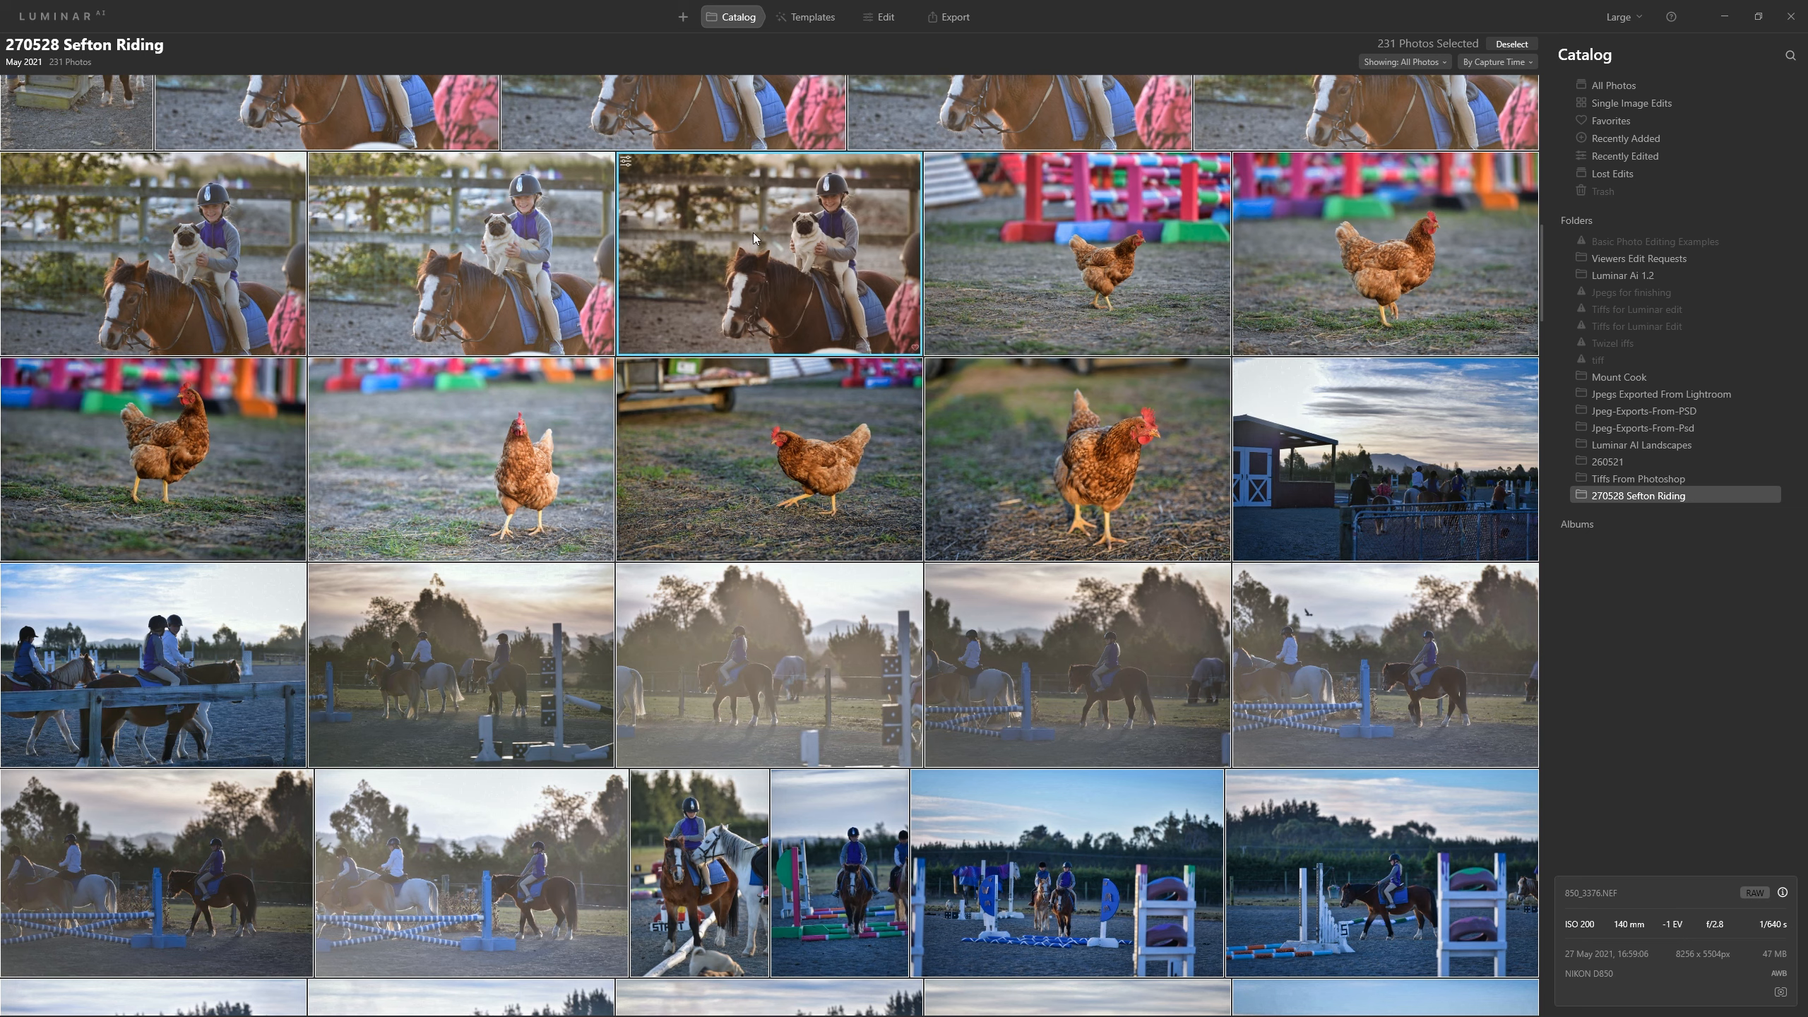
double_click(792, 251)
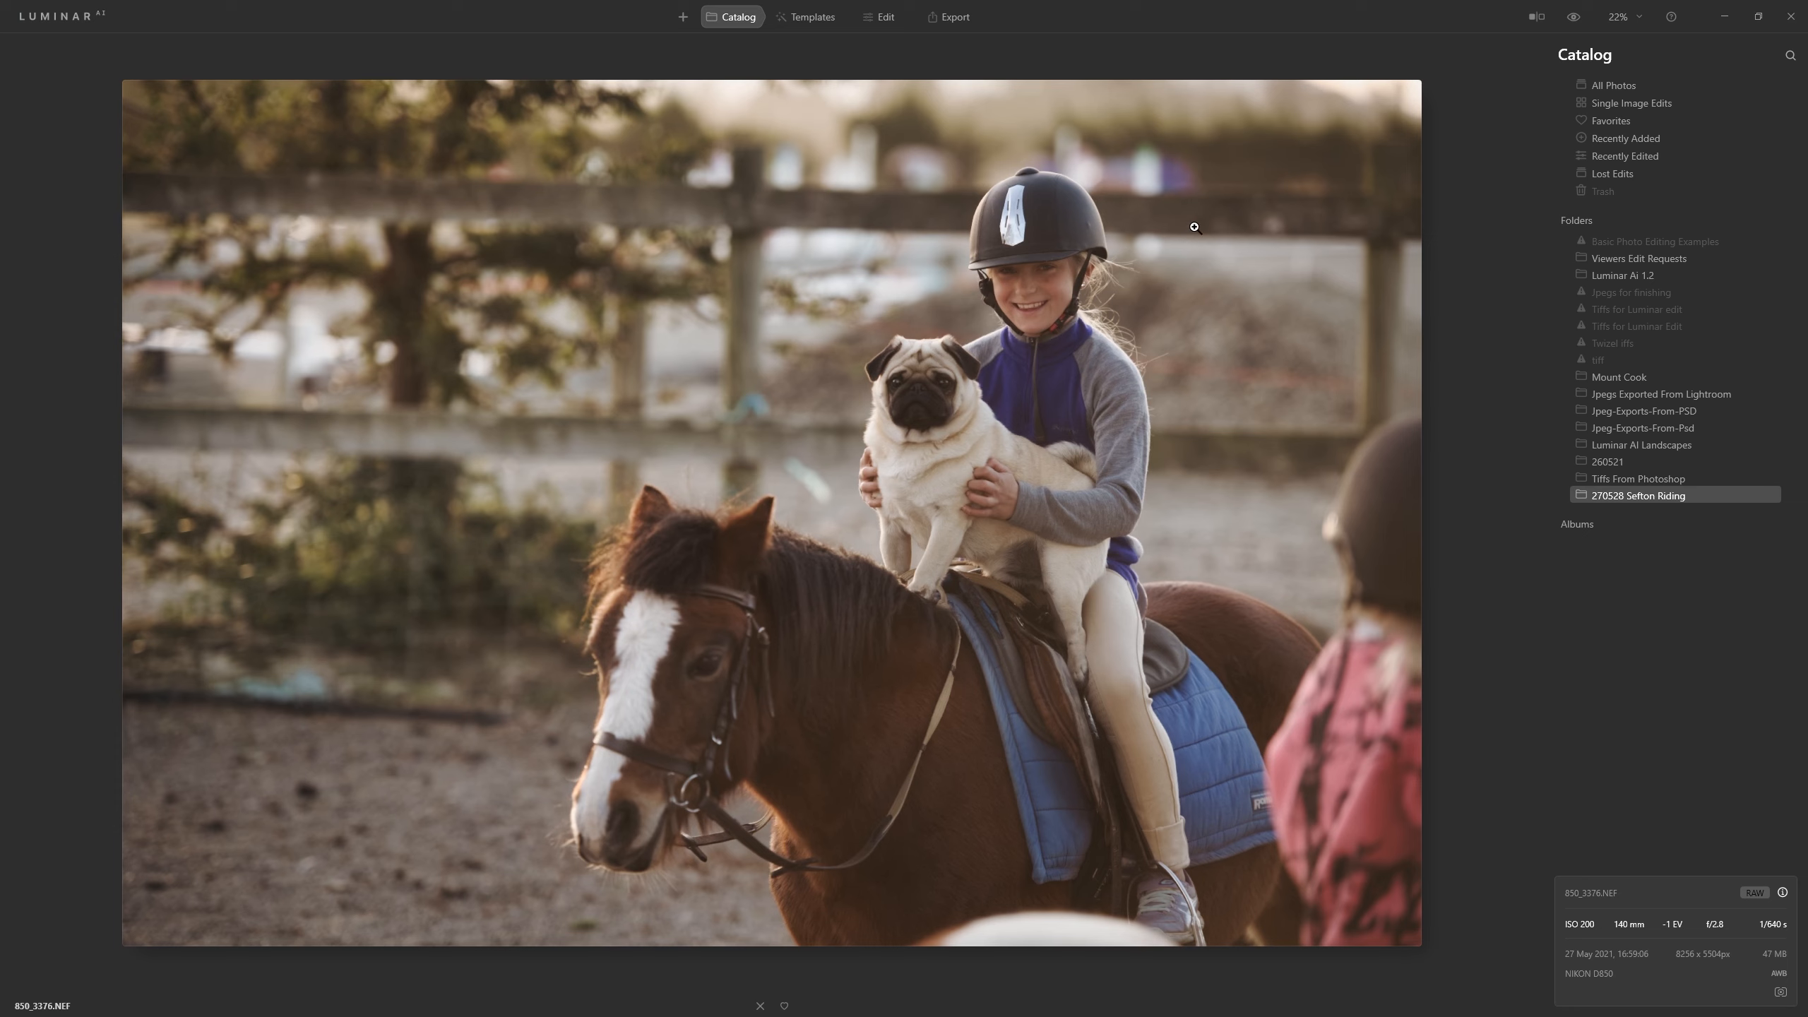
Compare the edited pug and horse photo with its original by repeatedly toggling the before preview.
left_click(1571, 18)
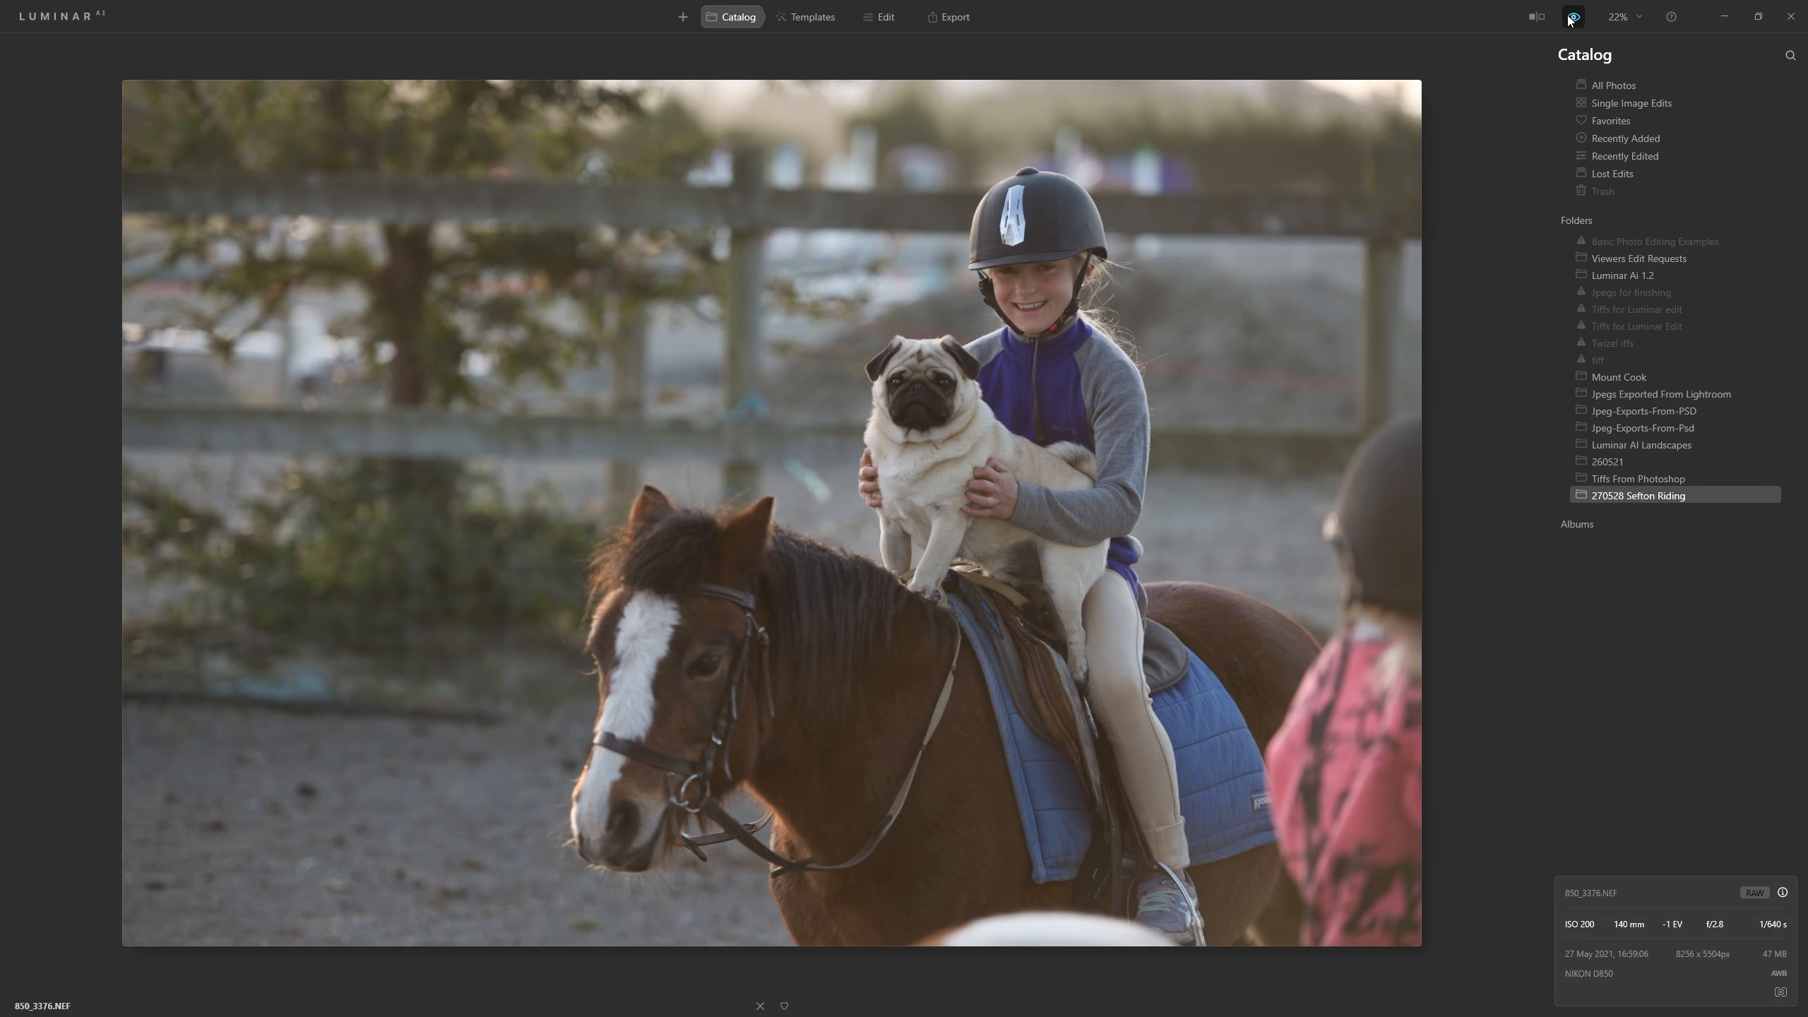
left_click(1572, 17)
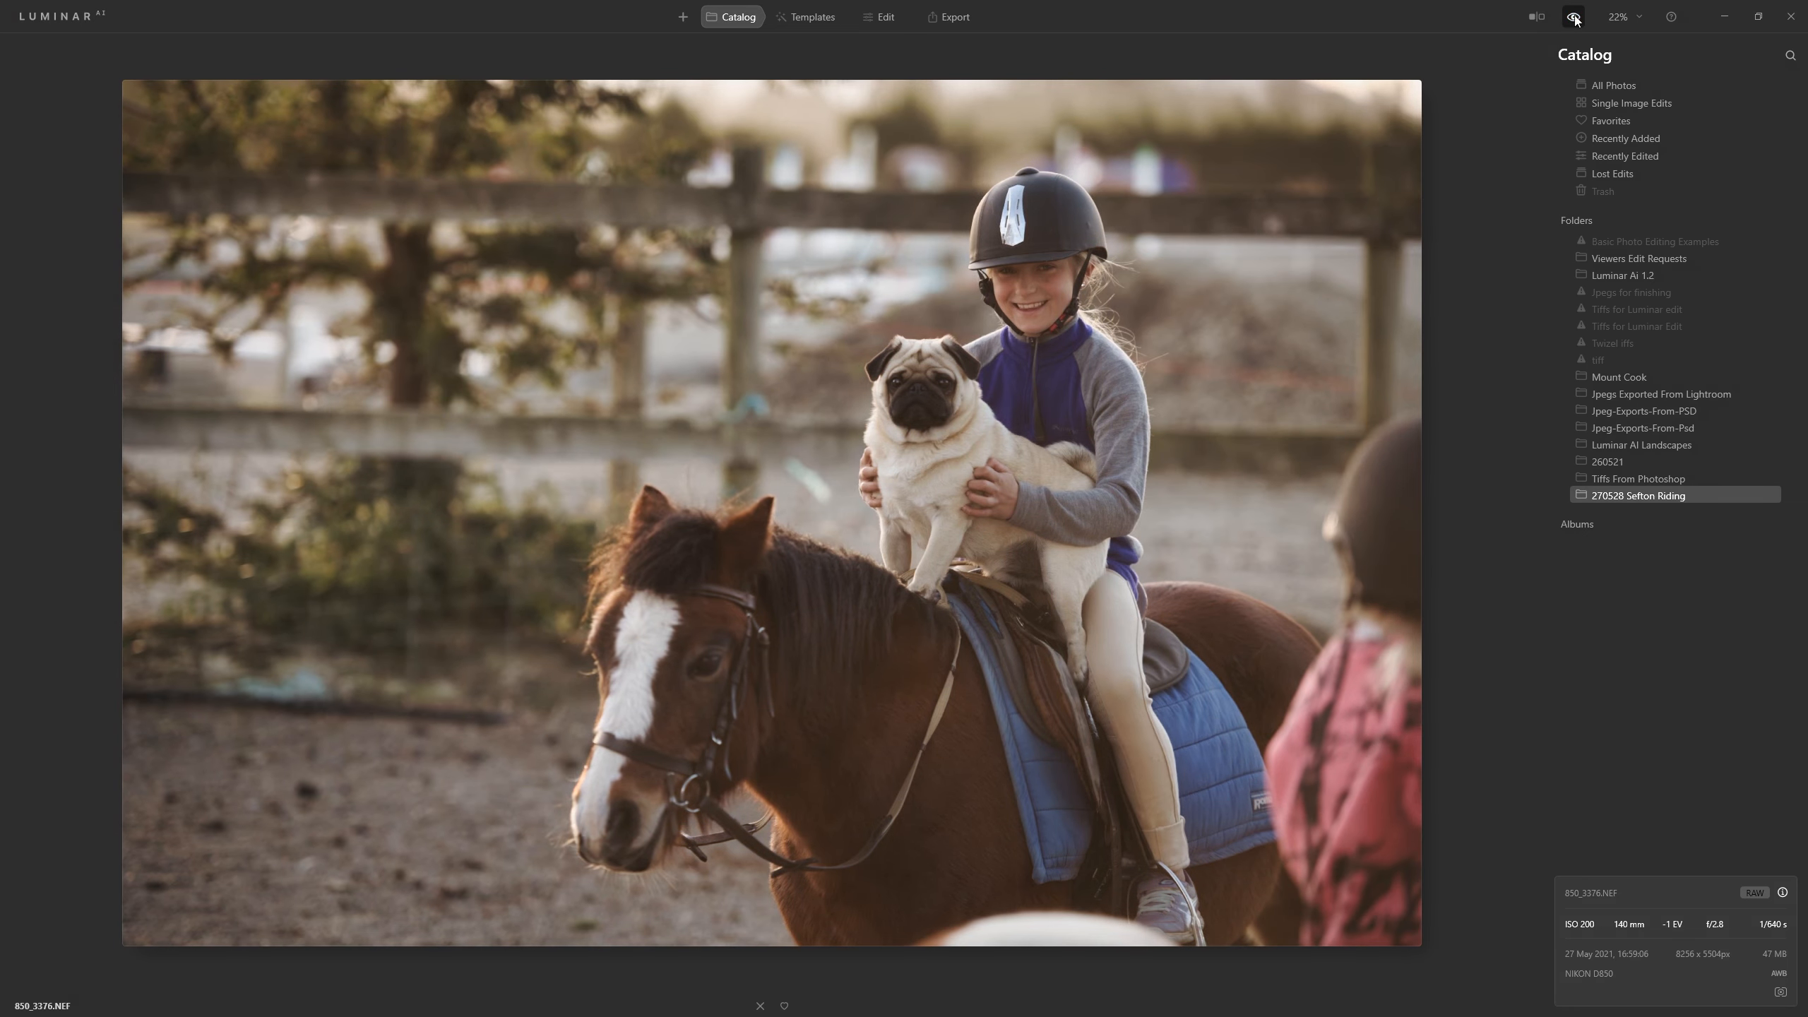
left_click(1575, 19)
left_click(1575, 18)
left_click(1574, 19)
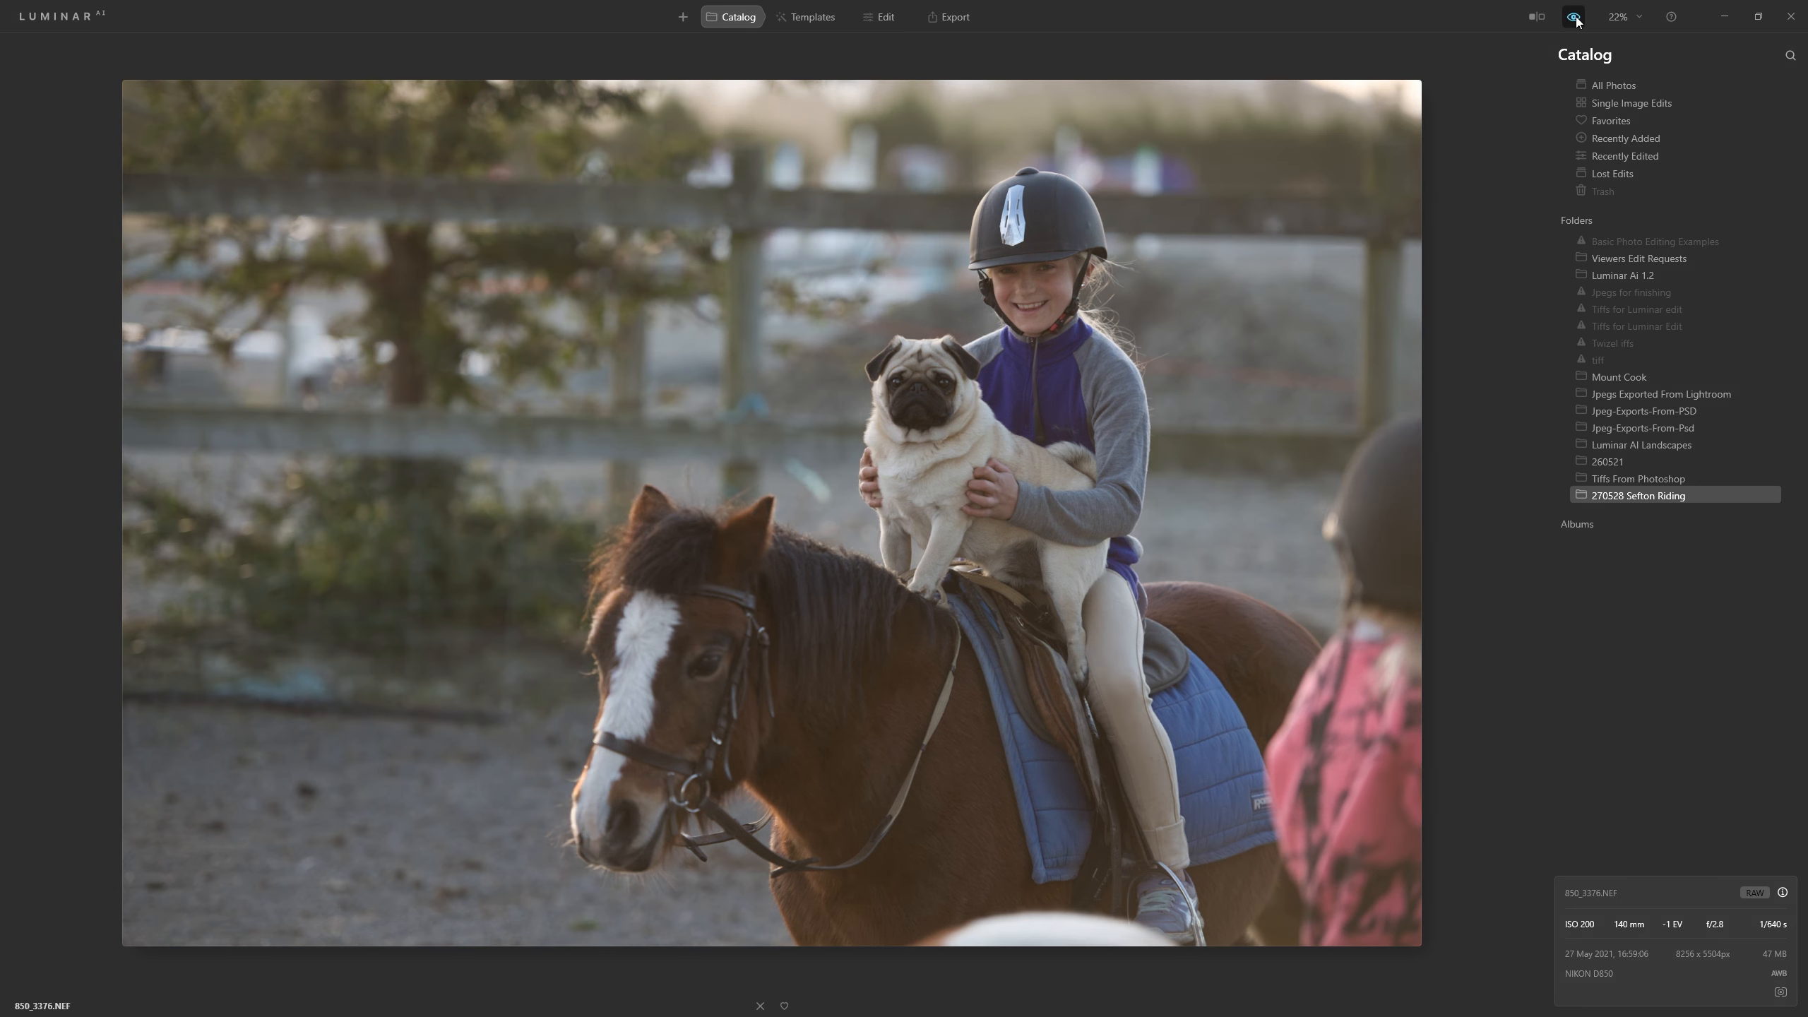
left_click(1574, 19)
left_click(1574, 19)
left_click(1575, 18)
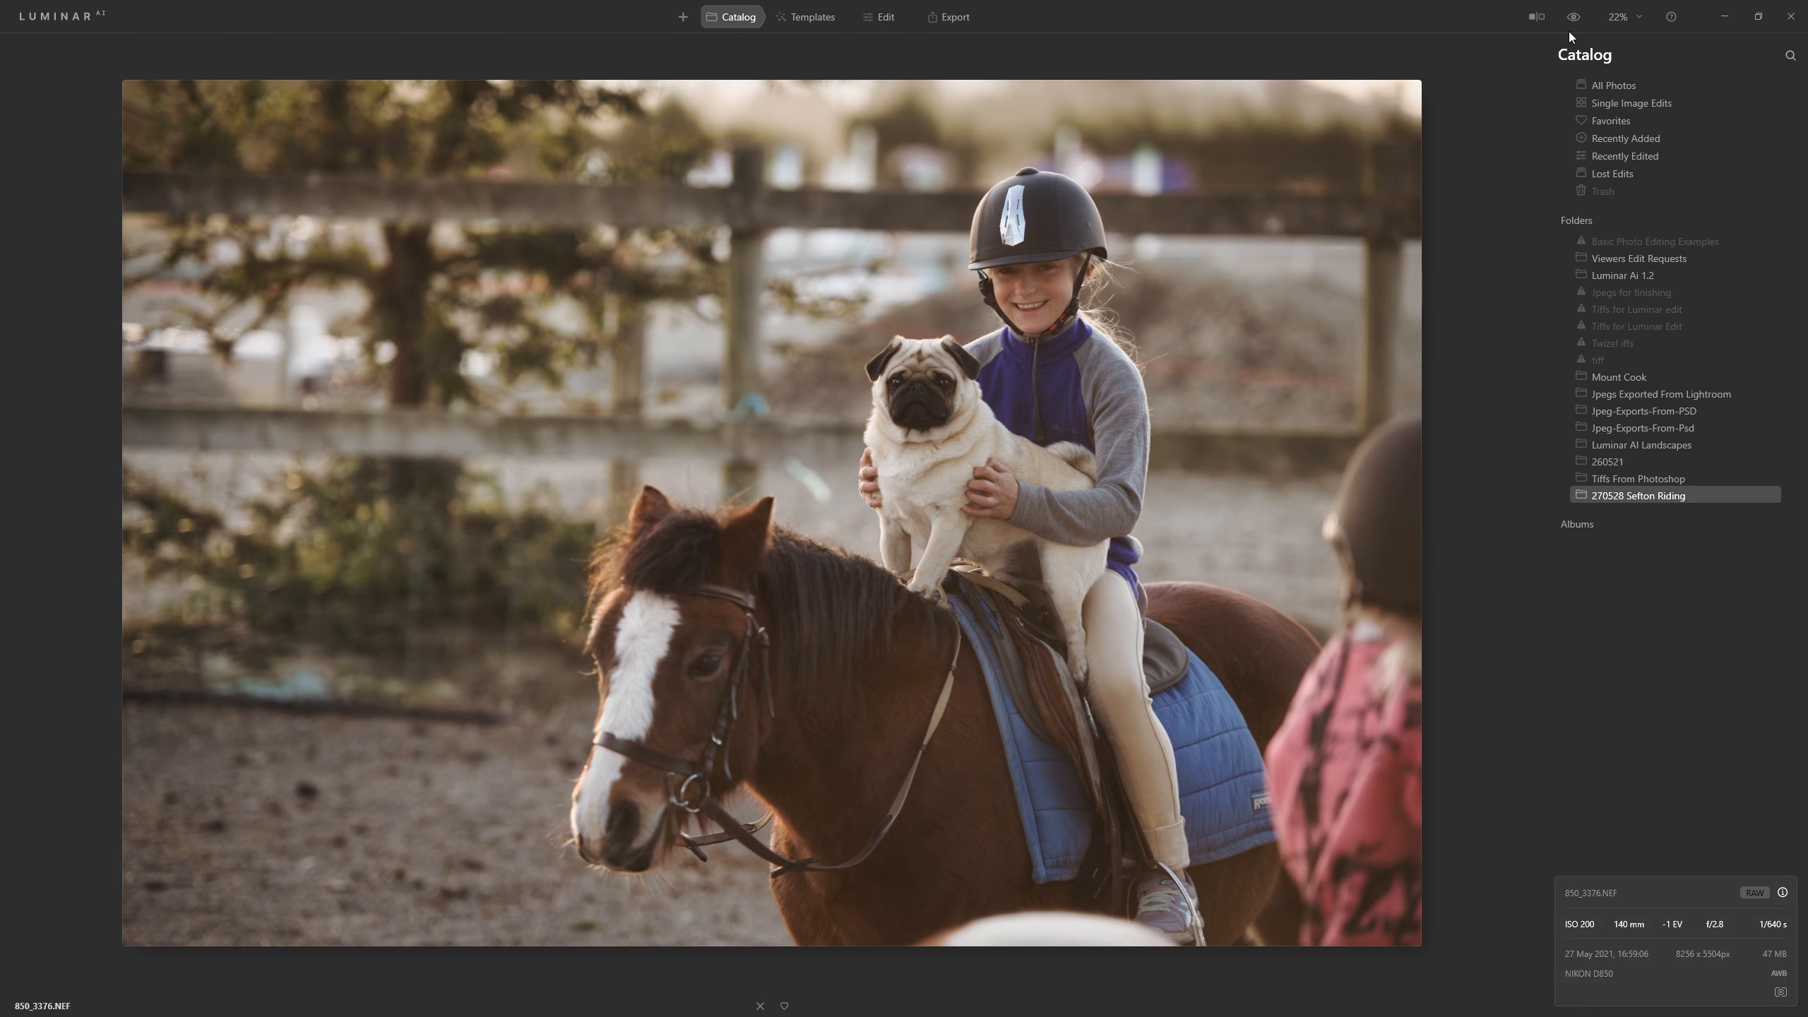
left_click(1574, 18)
left_click(1574, 18)
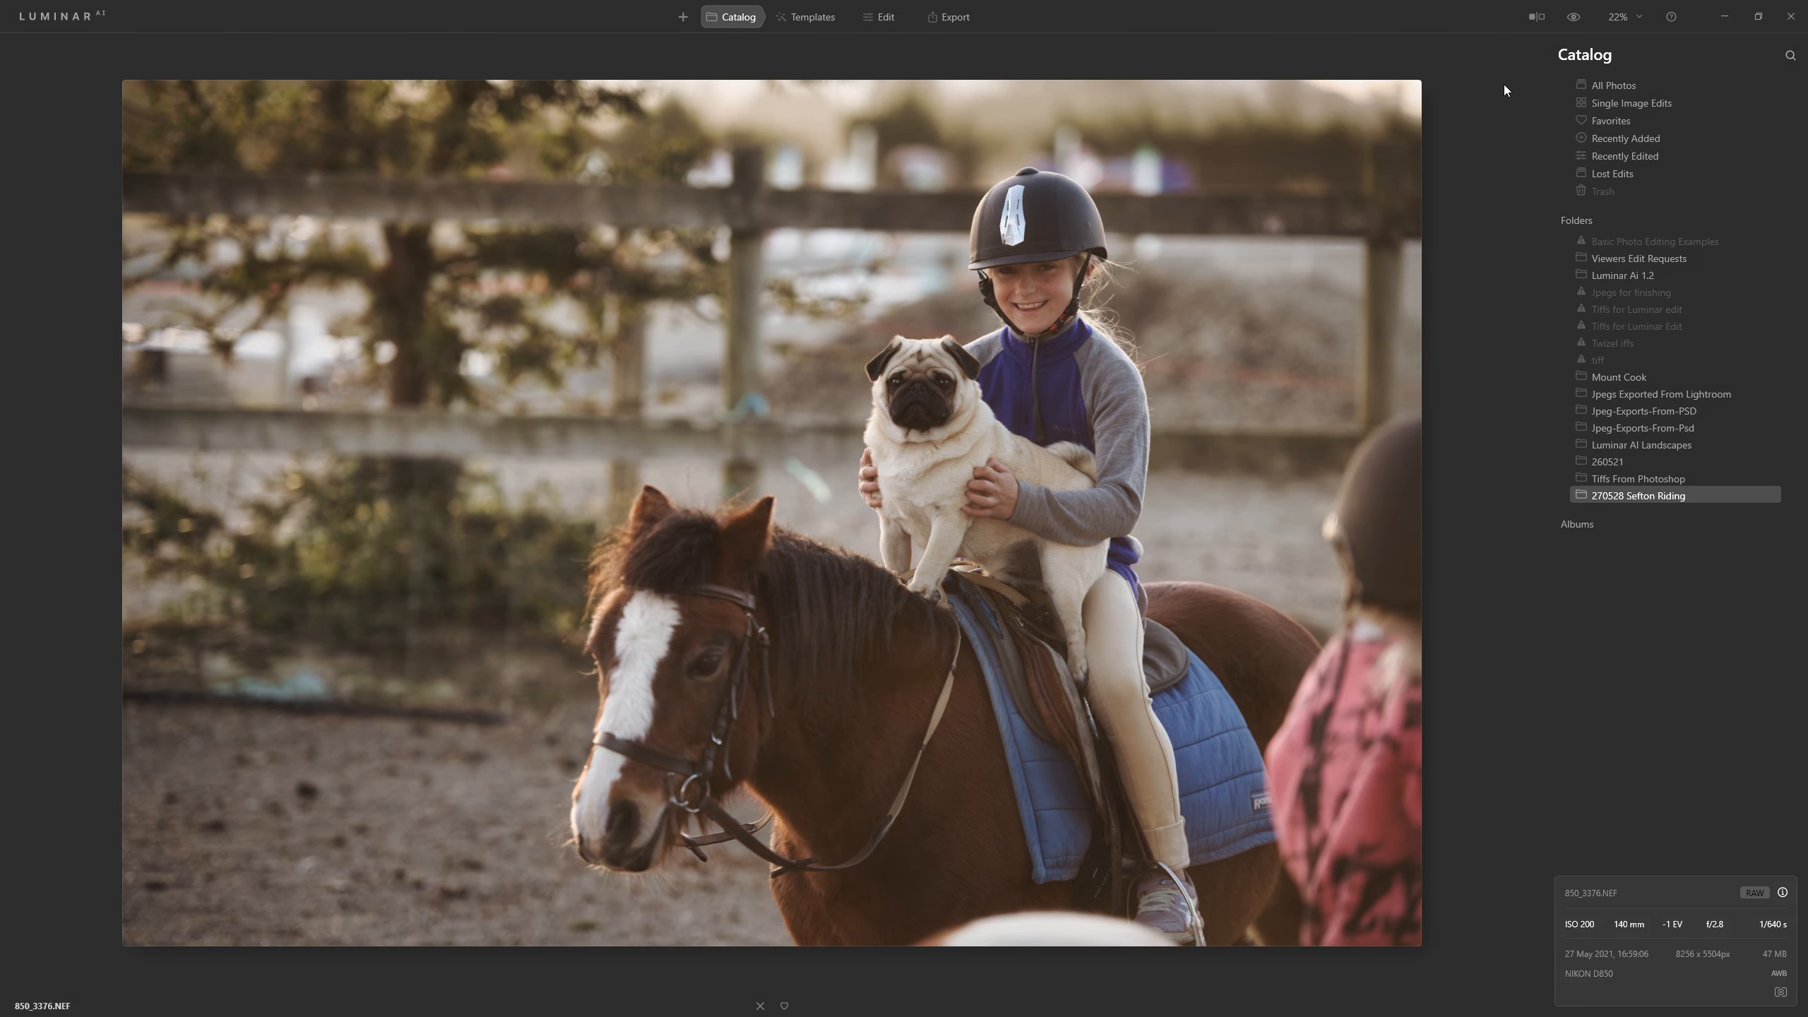
Compare before and after on the pug and horse photo by sweeping the split divider across it, and close the split view.
left_click(1538, 17)
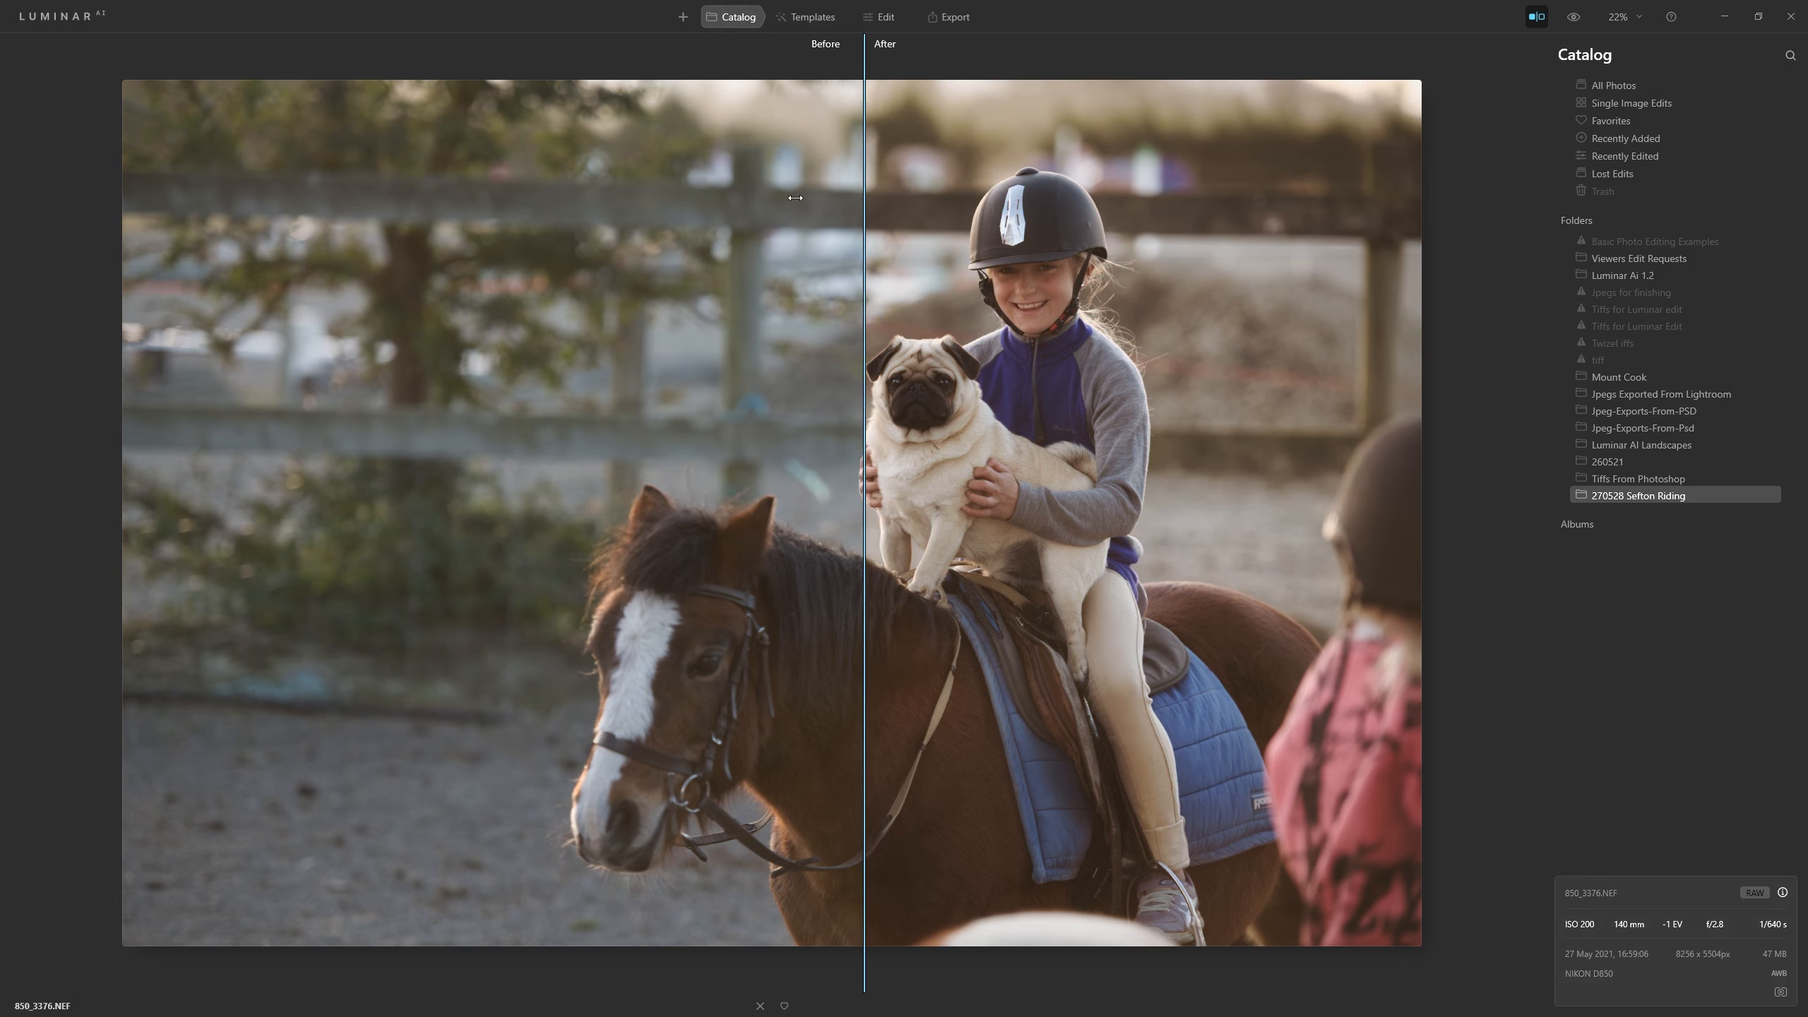
left_click_drag(868, 114, 411, 258)
left_click_drag(565, 258, 875, 269)
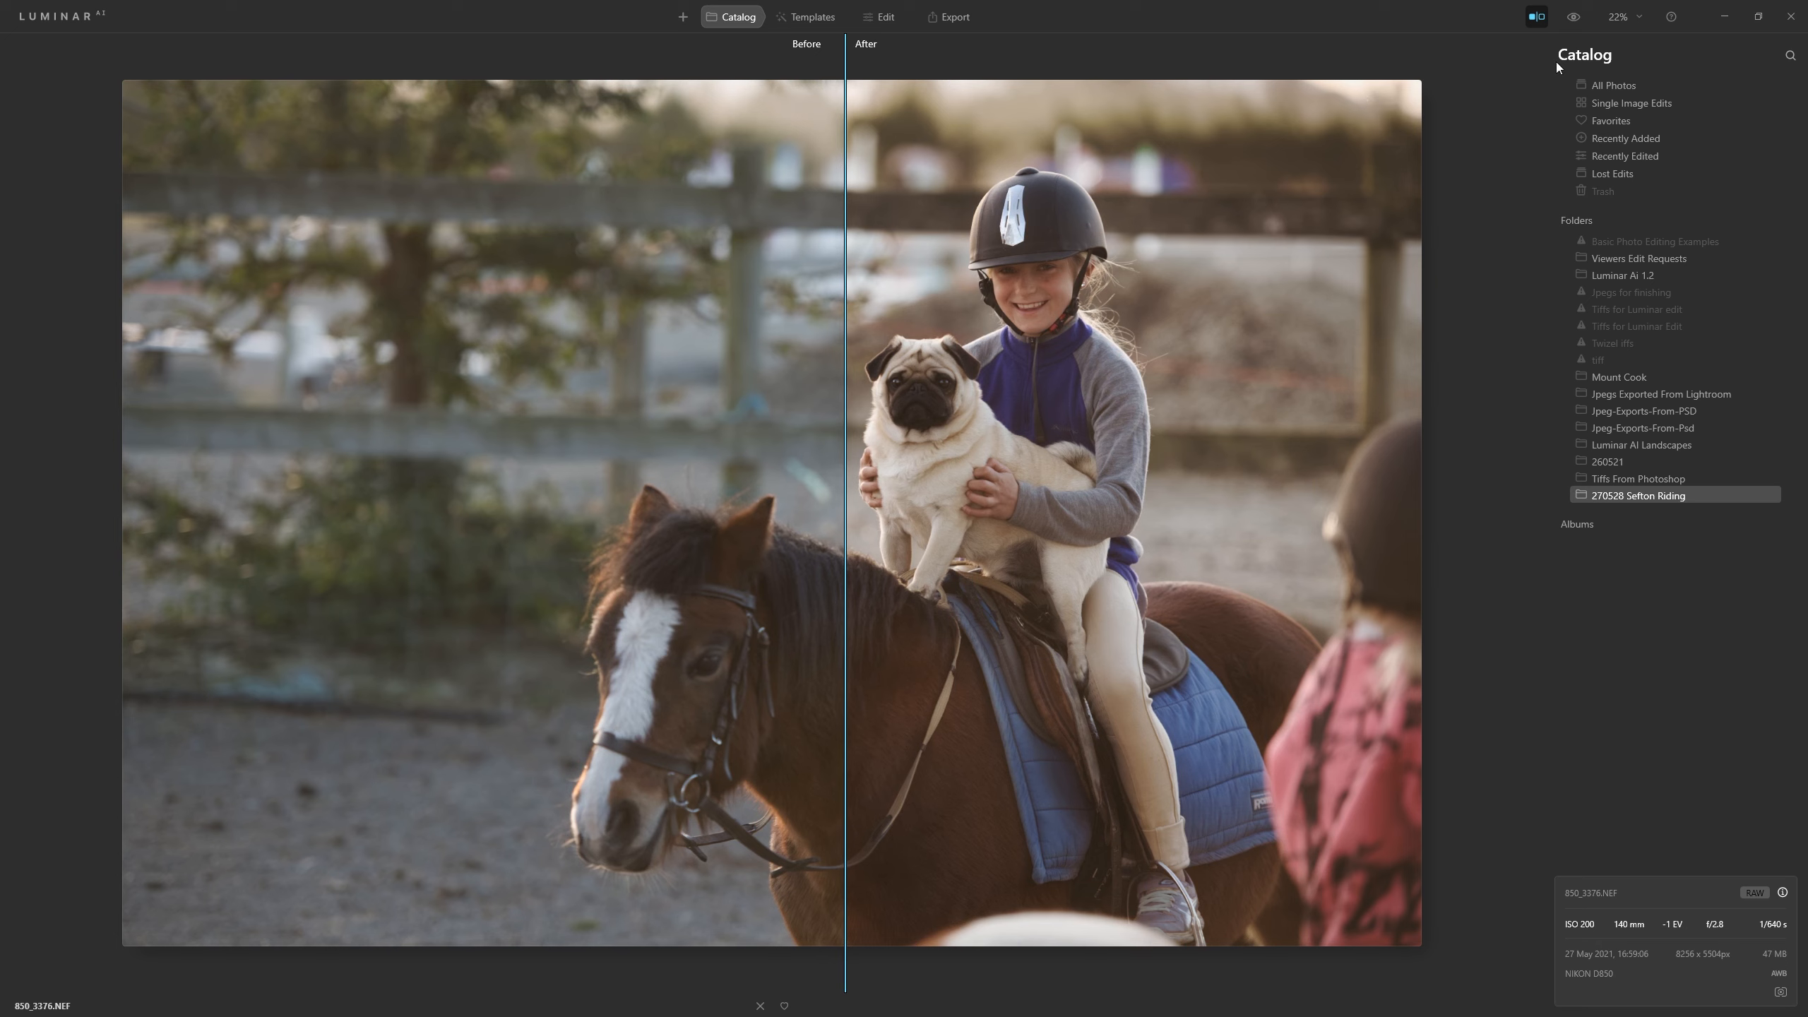
left_click(1529, 25)
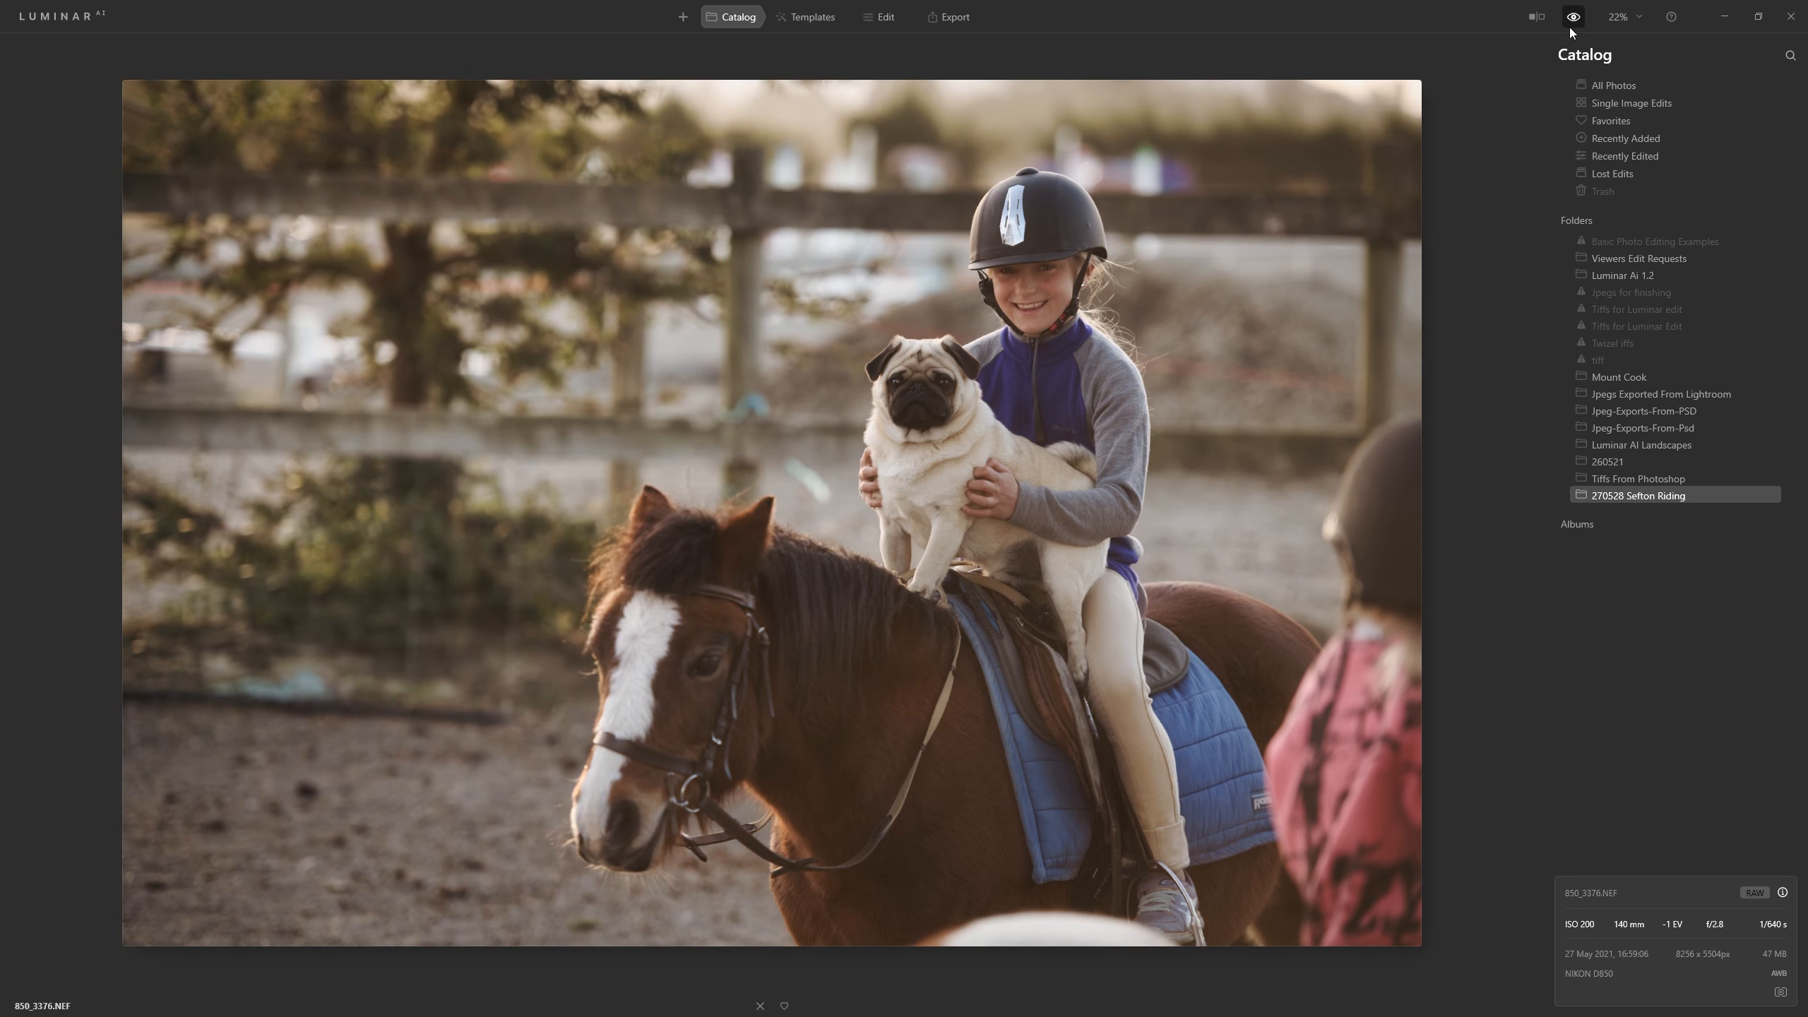
left_click(1571, 27)
left_click(1571, 29)
Copy the edited pug and horse photo's adjustments in the catalog and paste them onto all selected photos.
double_click(1039, 538)
right_click(890, 292)
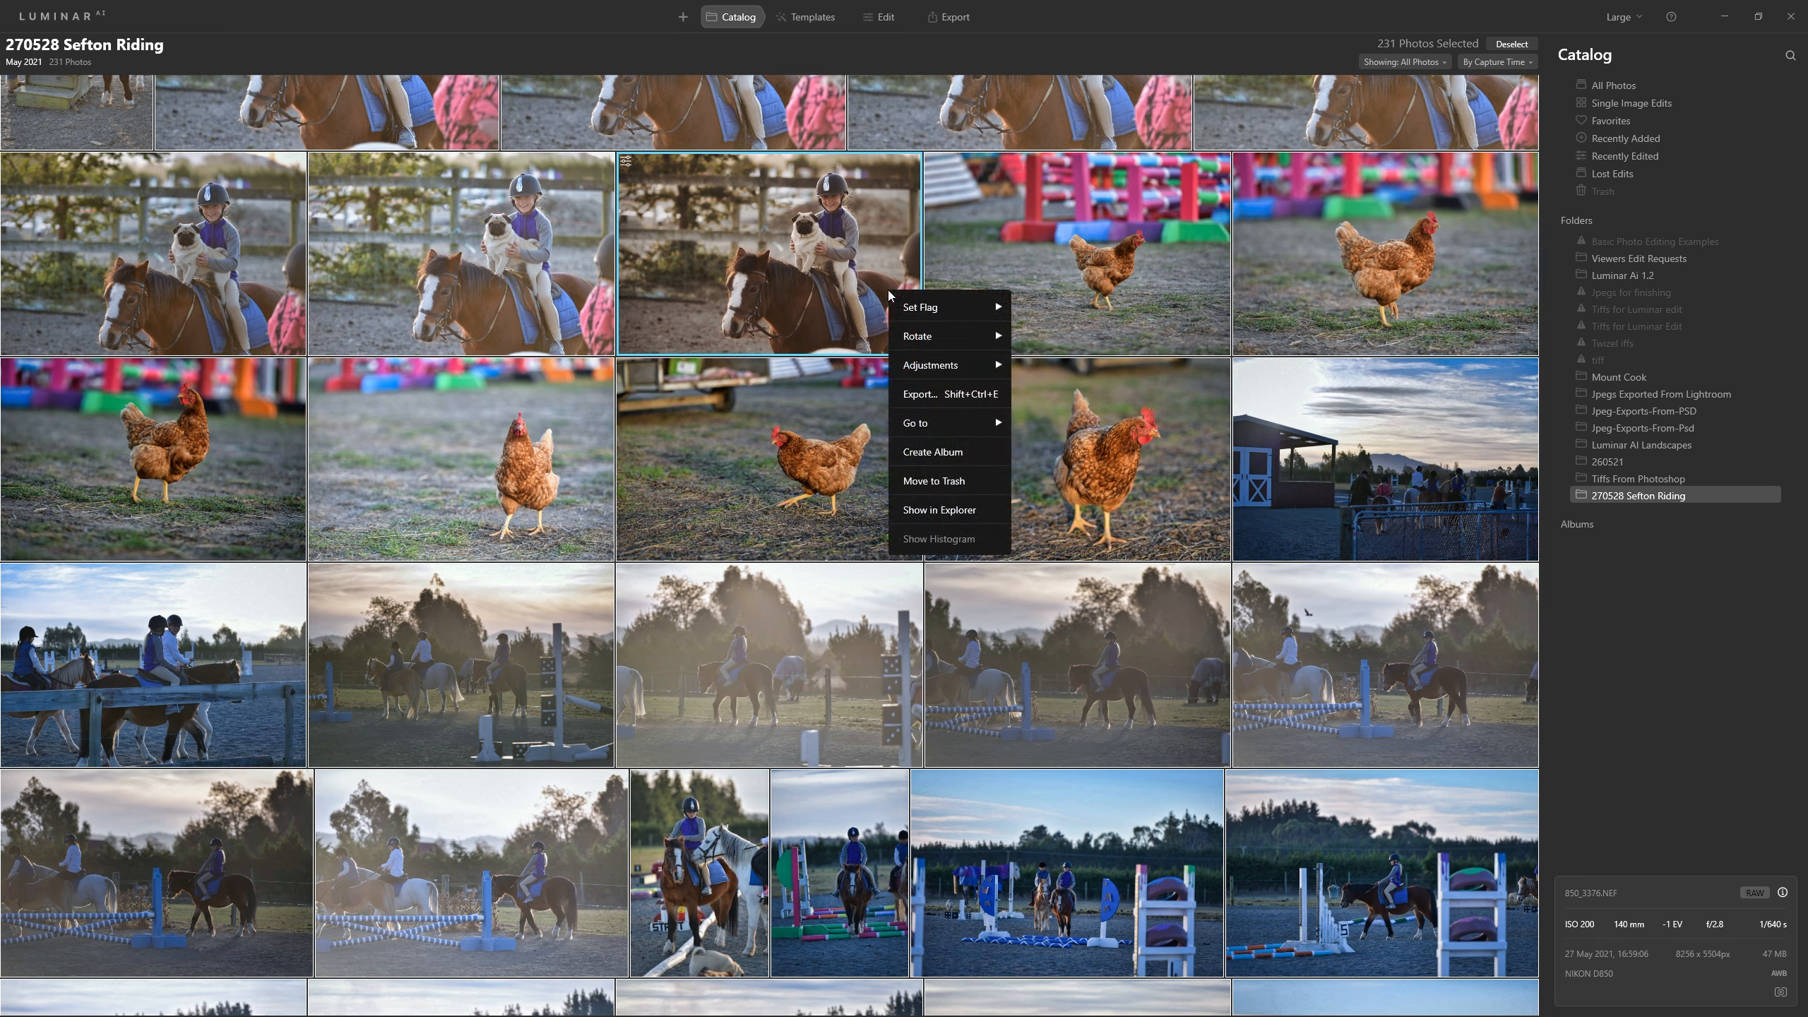
mouse_move(943, 367)
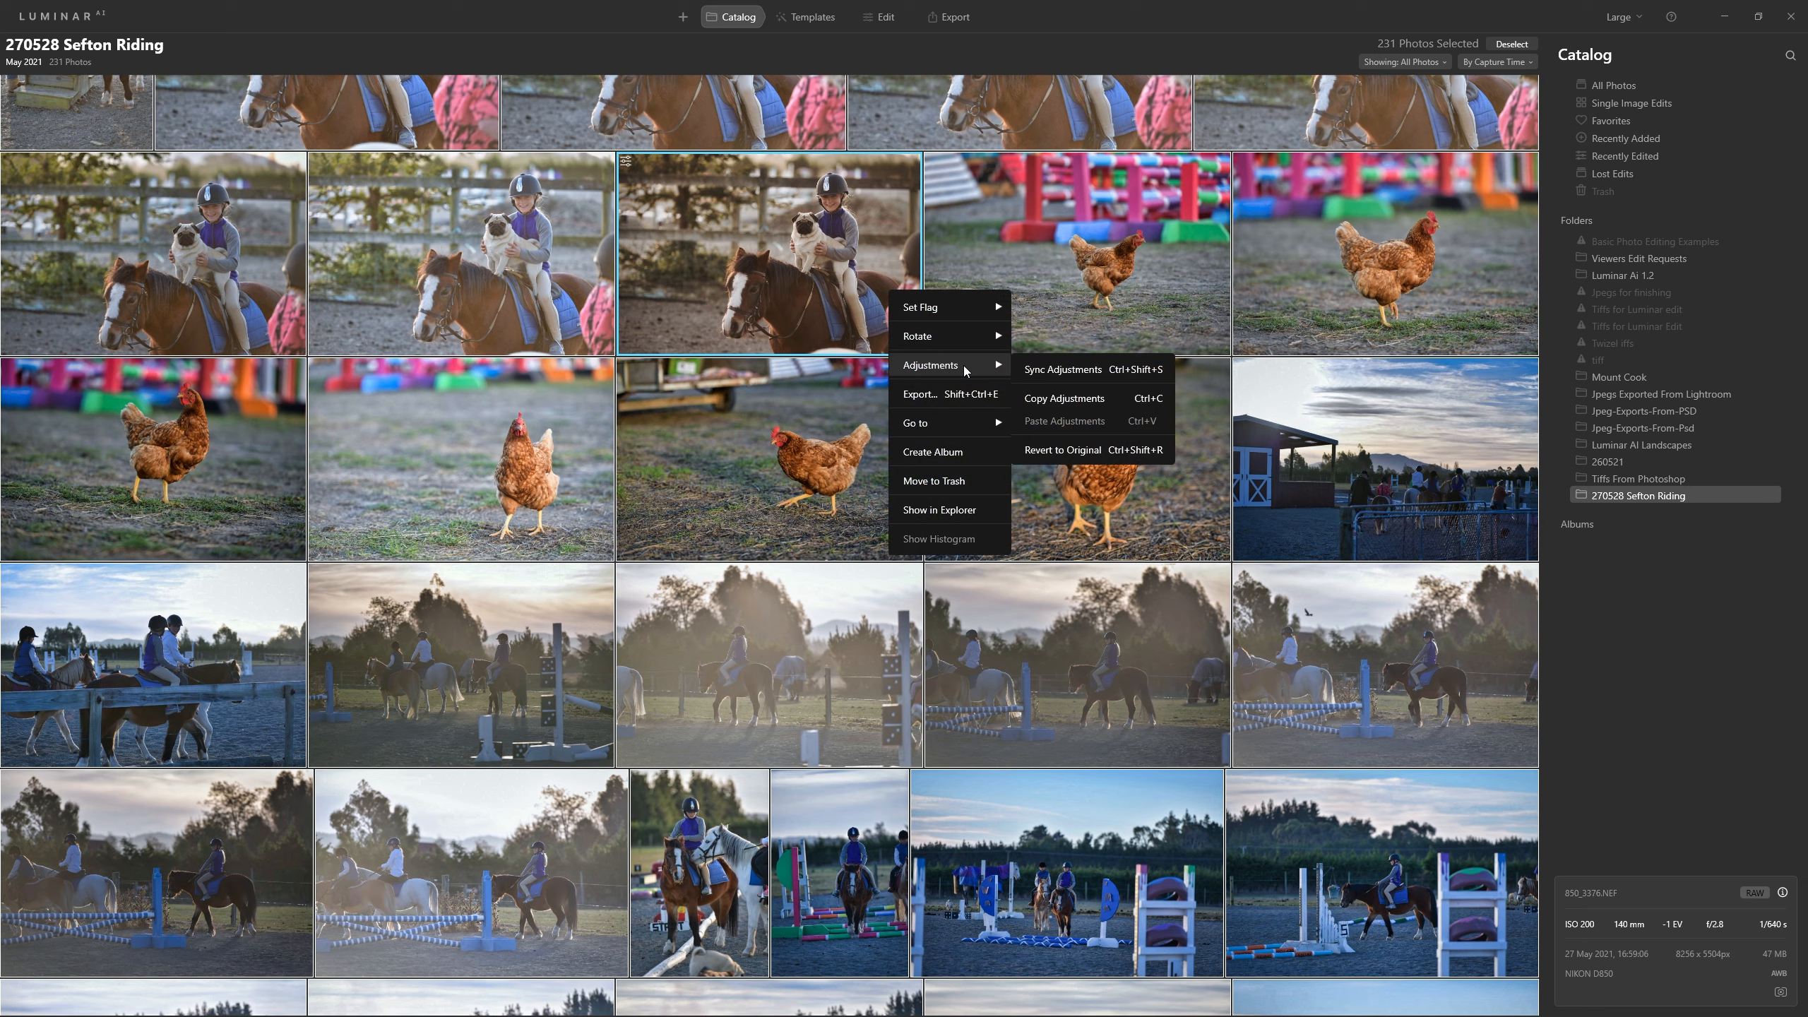
left_click(1057, 399)
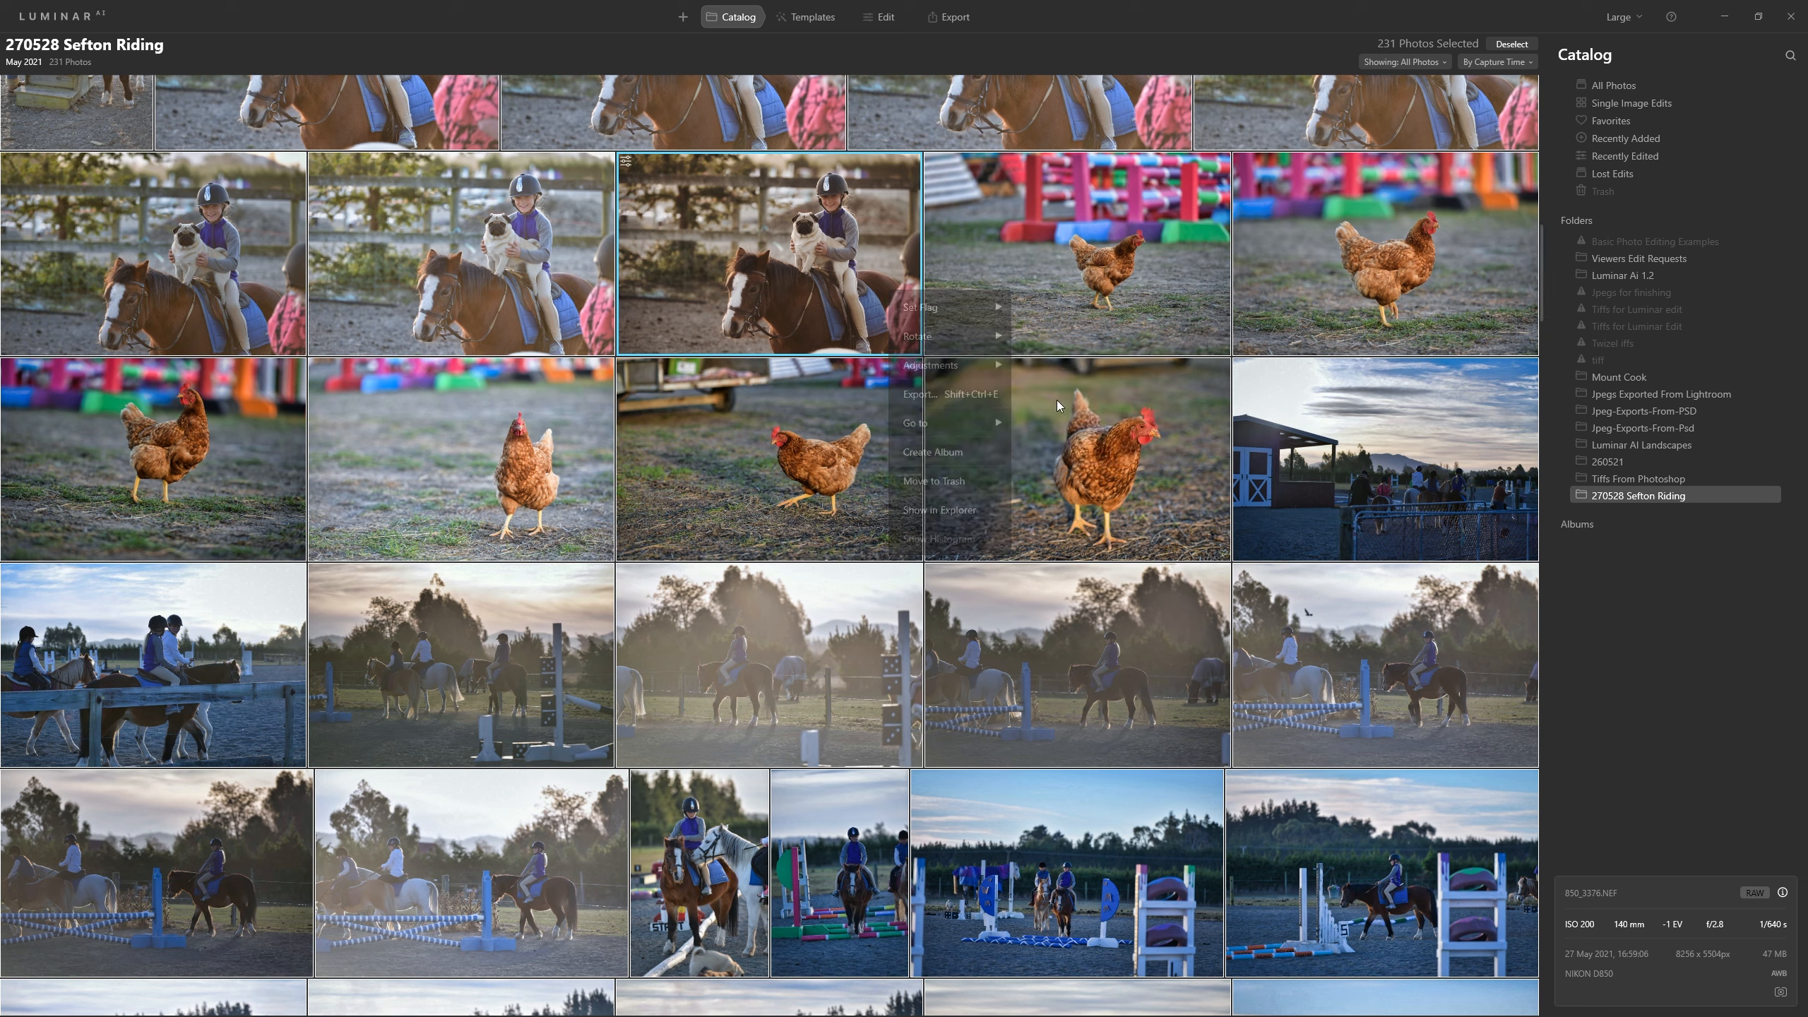
right_click(831, 282)
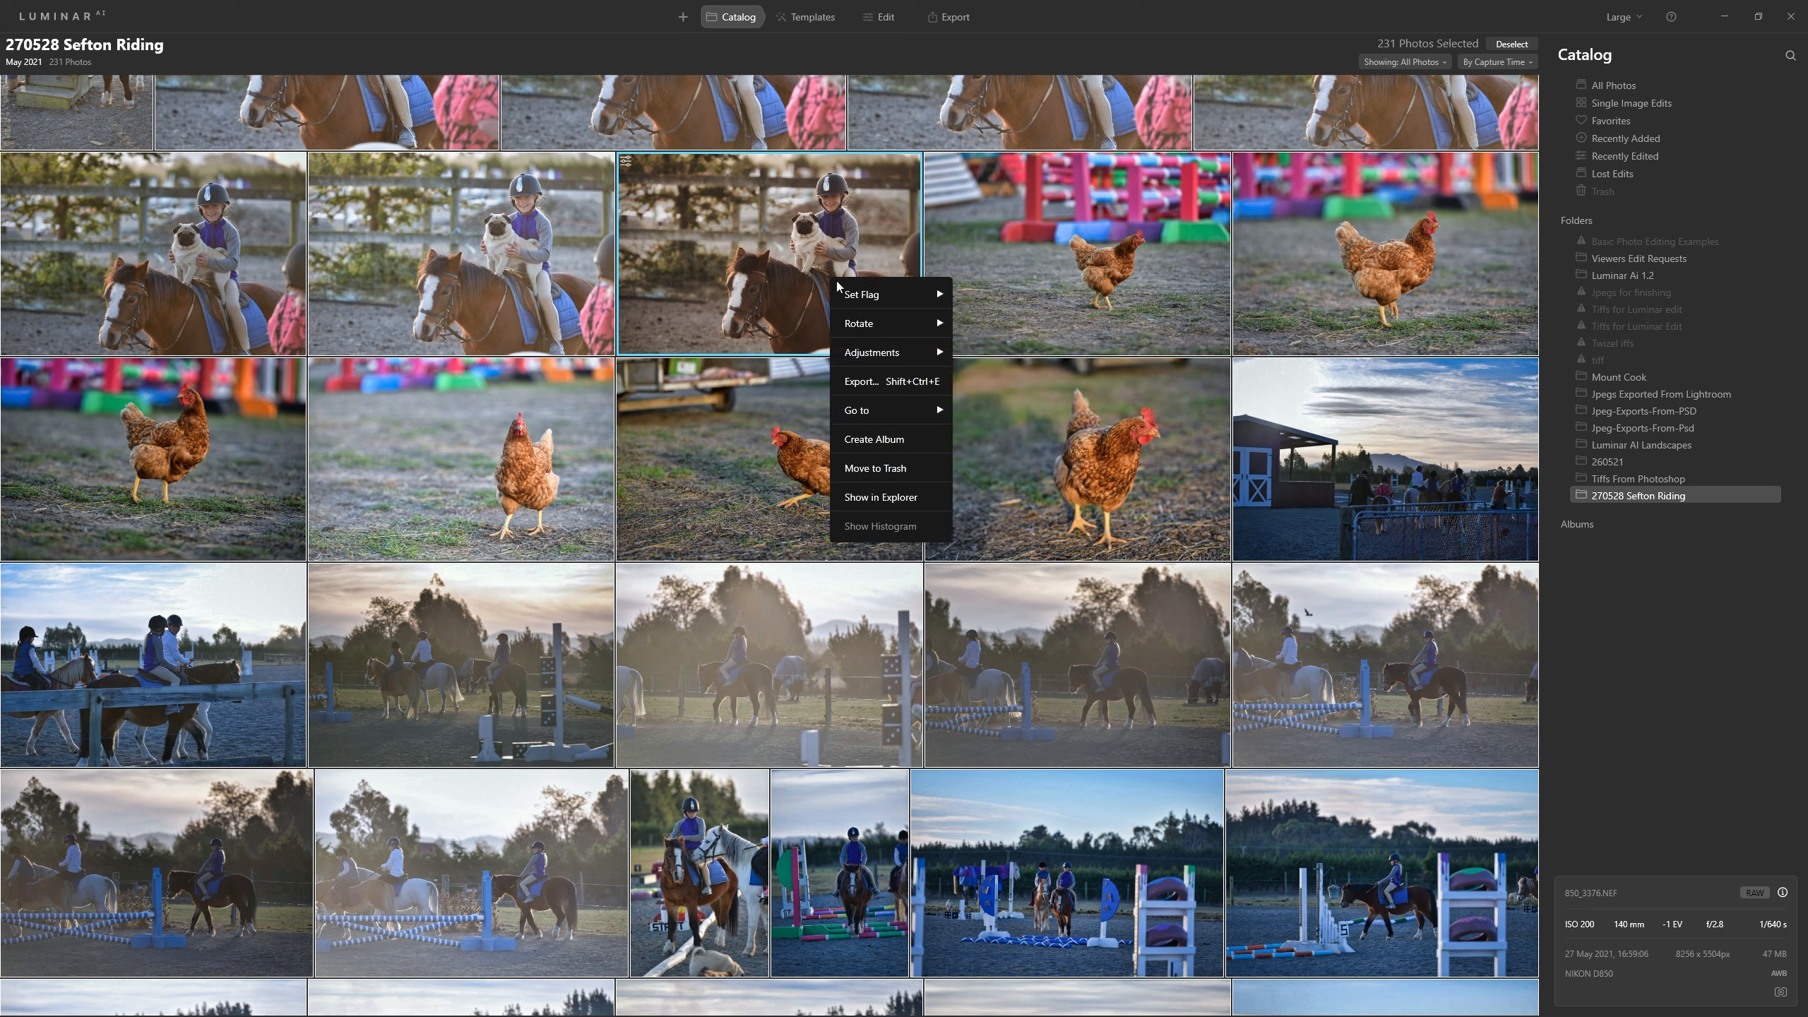
mouse_move(925, 352)
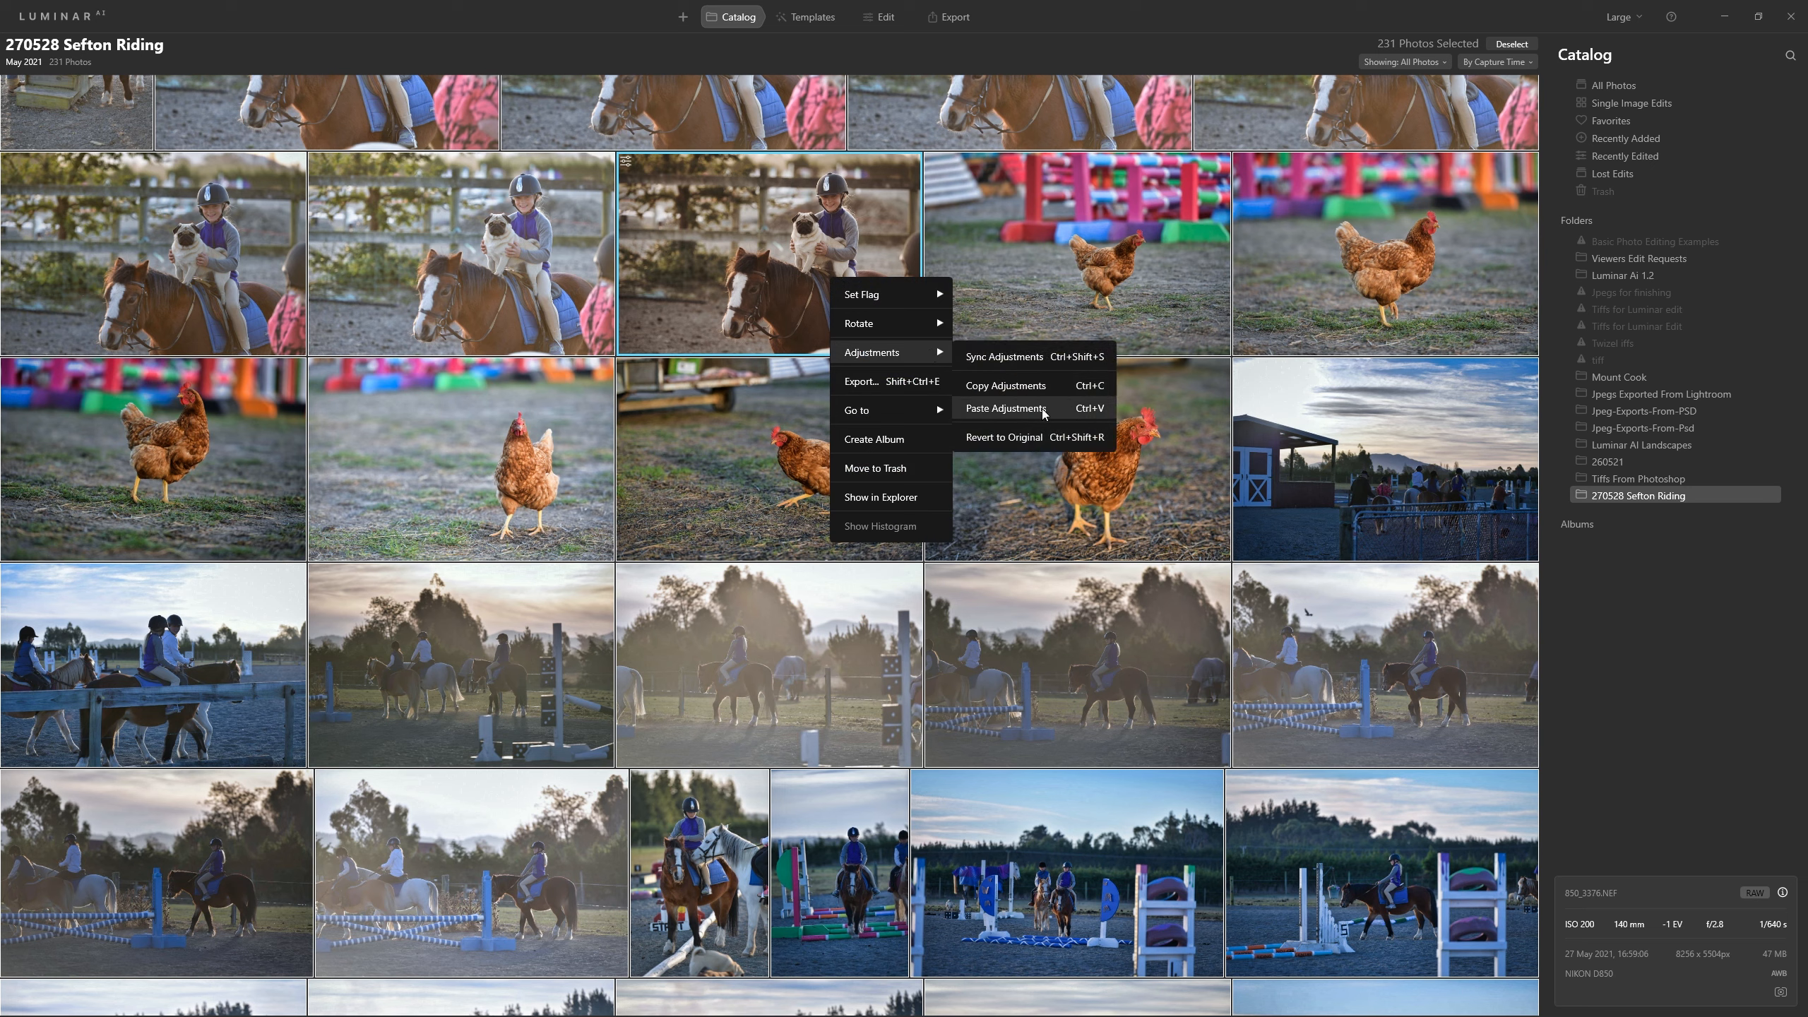
left_click(1068, 415)
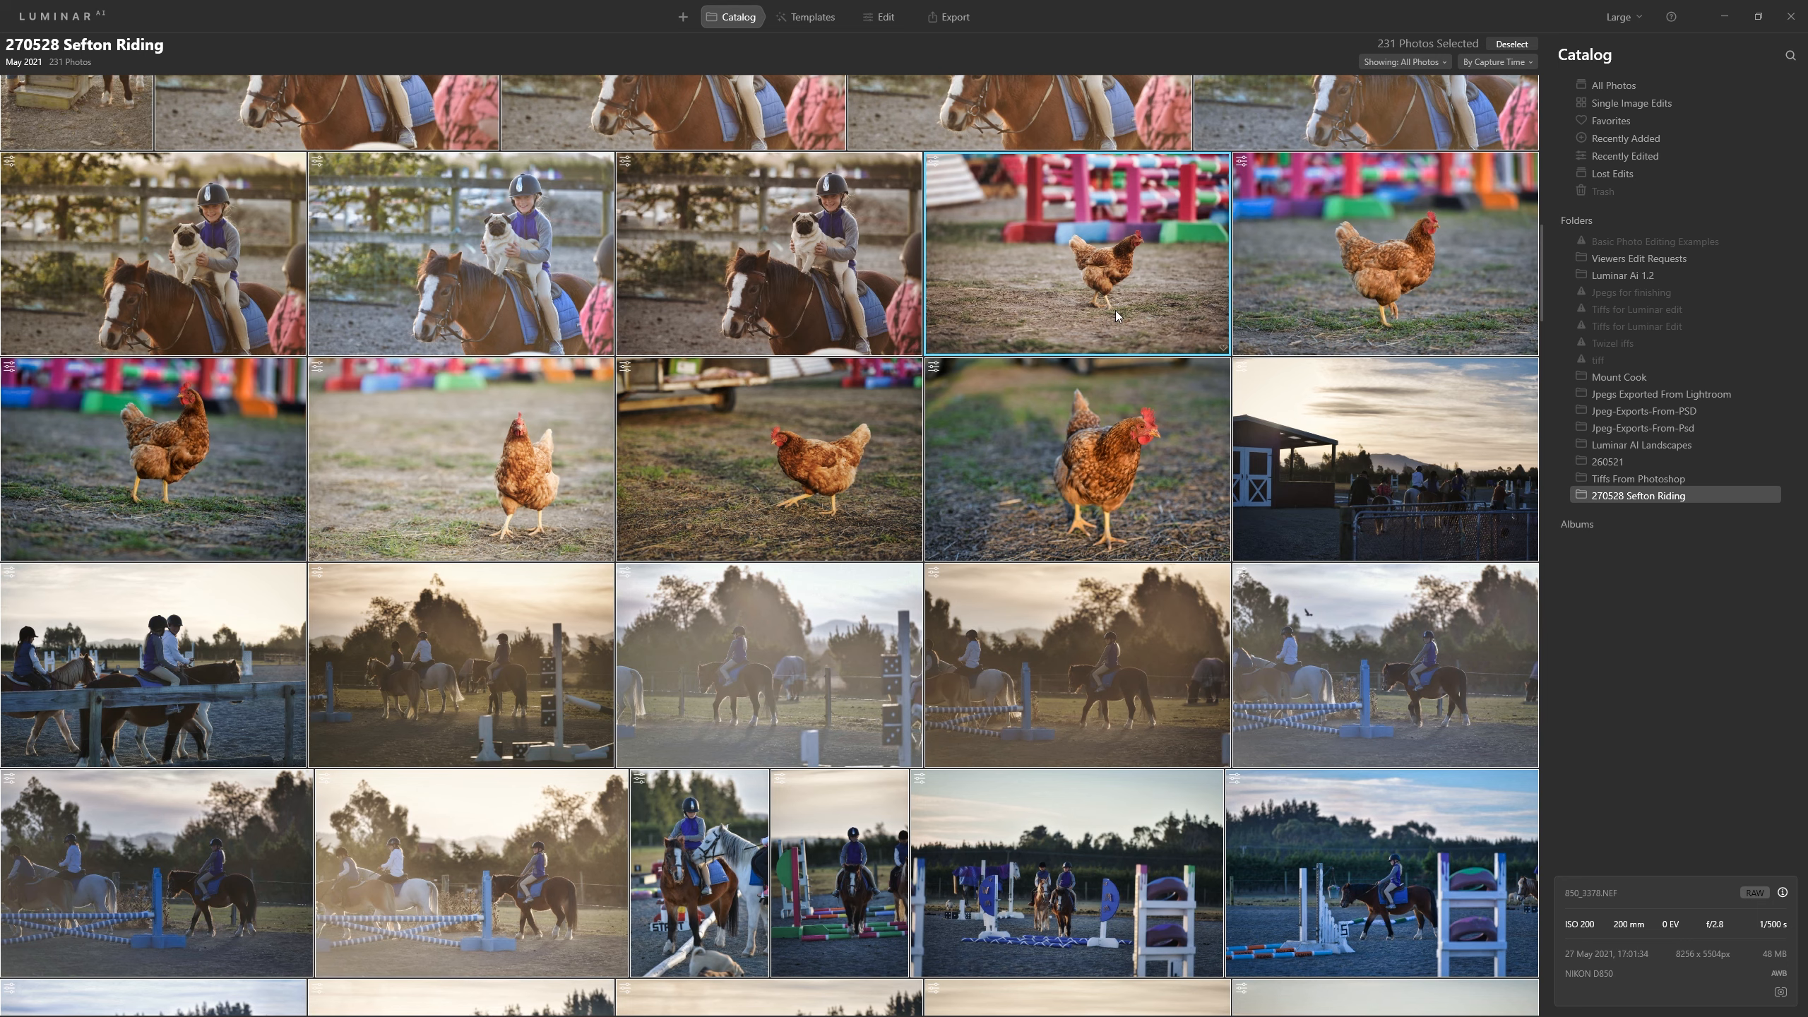
Open the backlit photo of riders beside the barn and compare it with its original.
double_click(1394, 426)
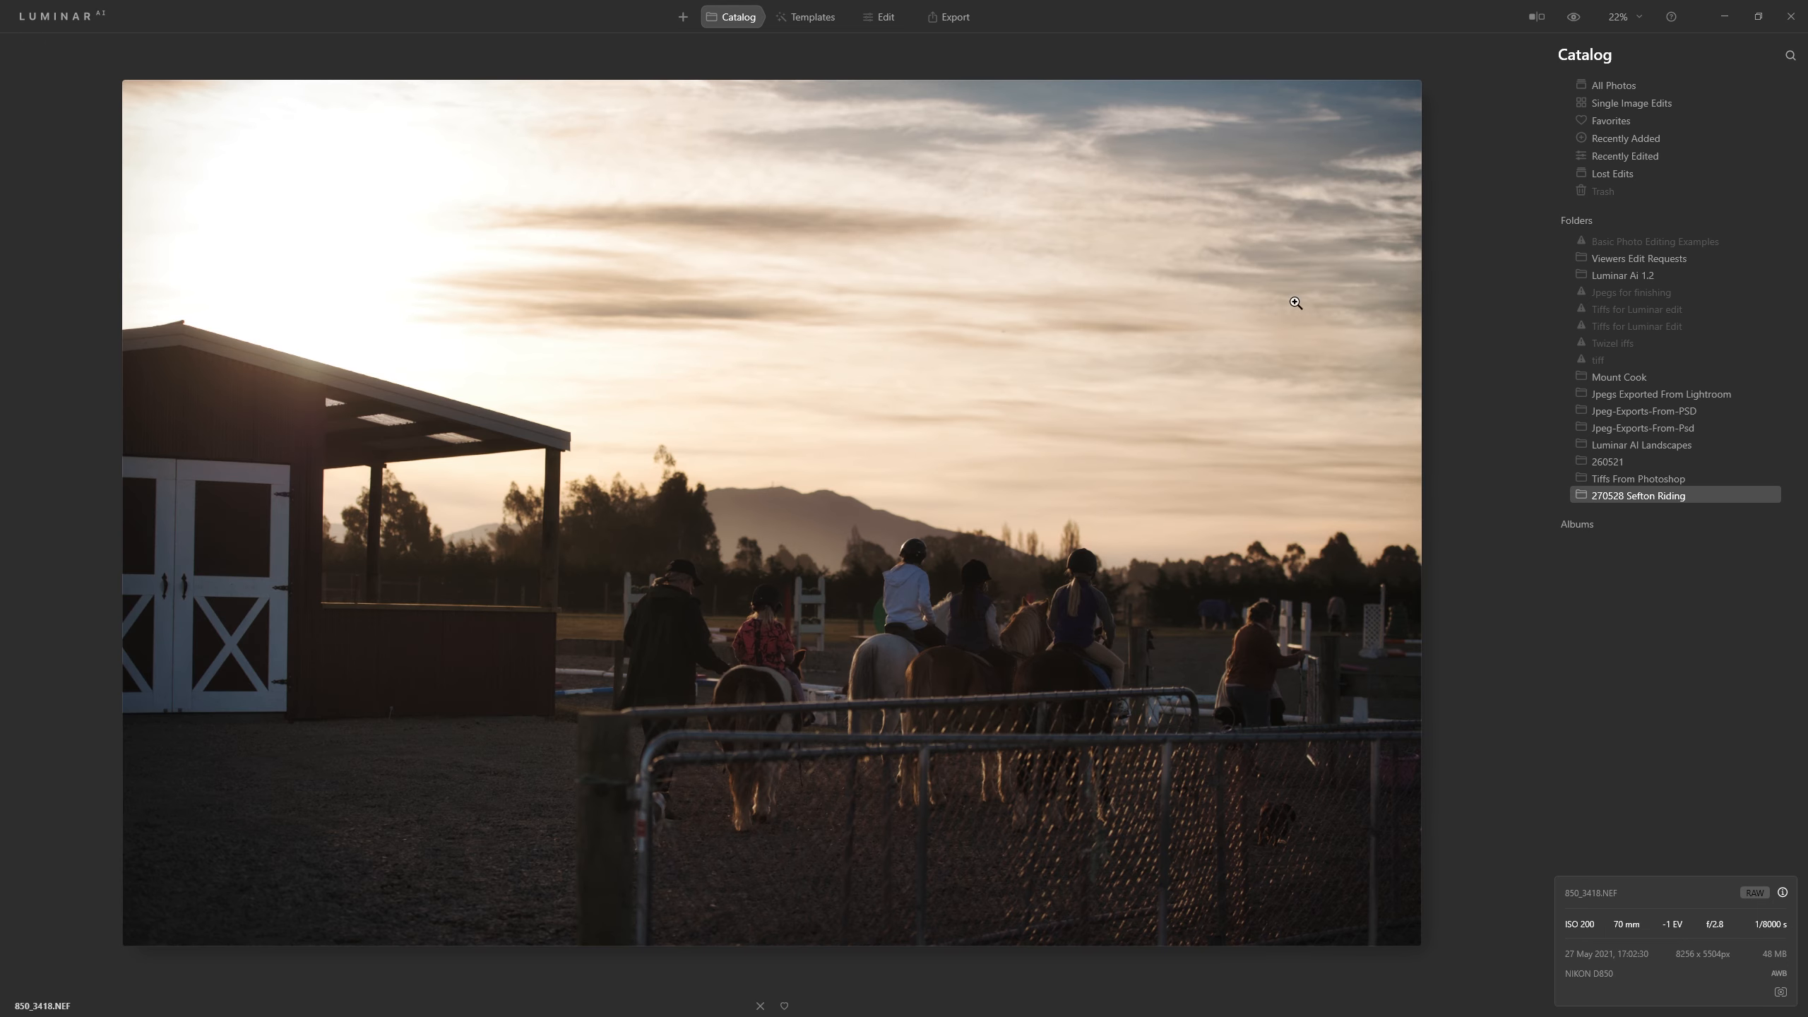
left_click(1581, 14)
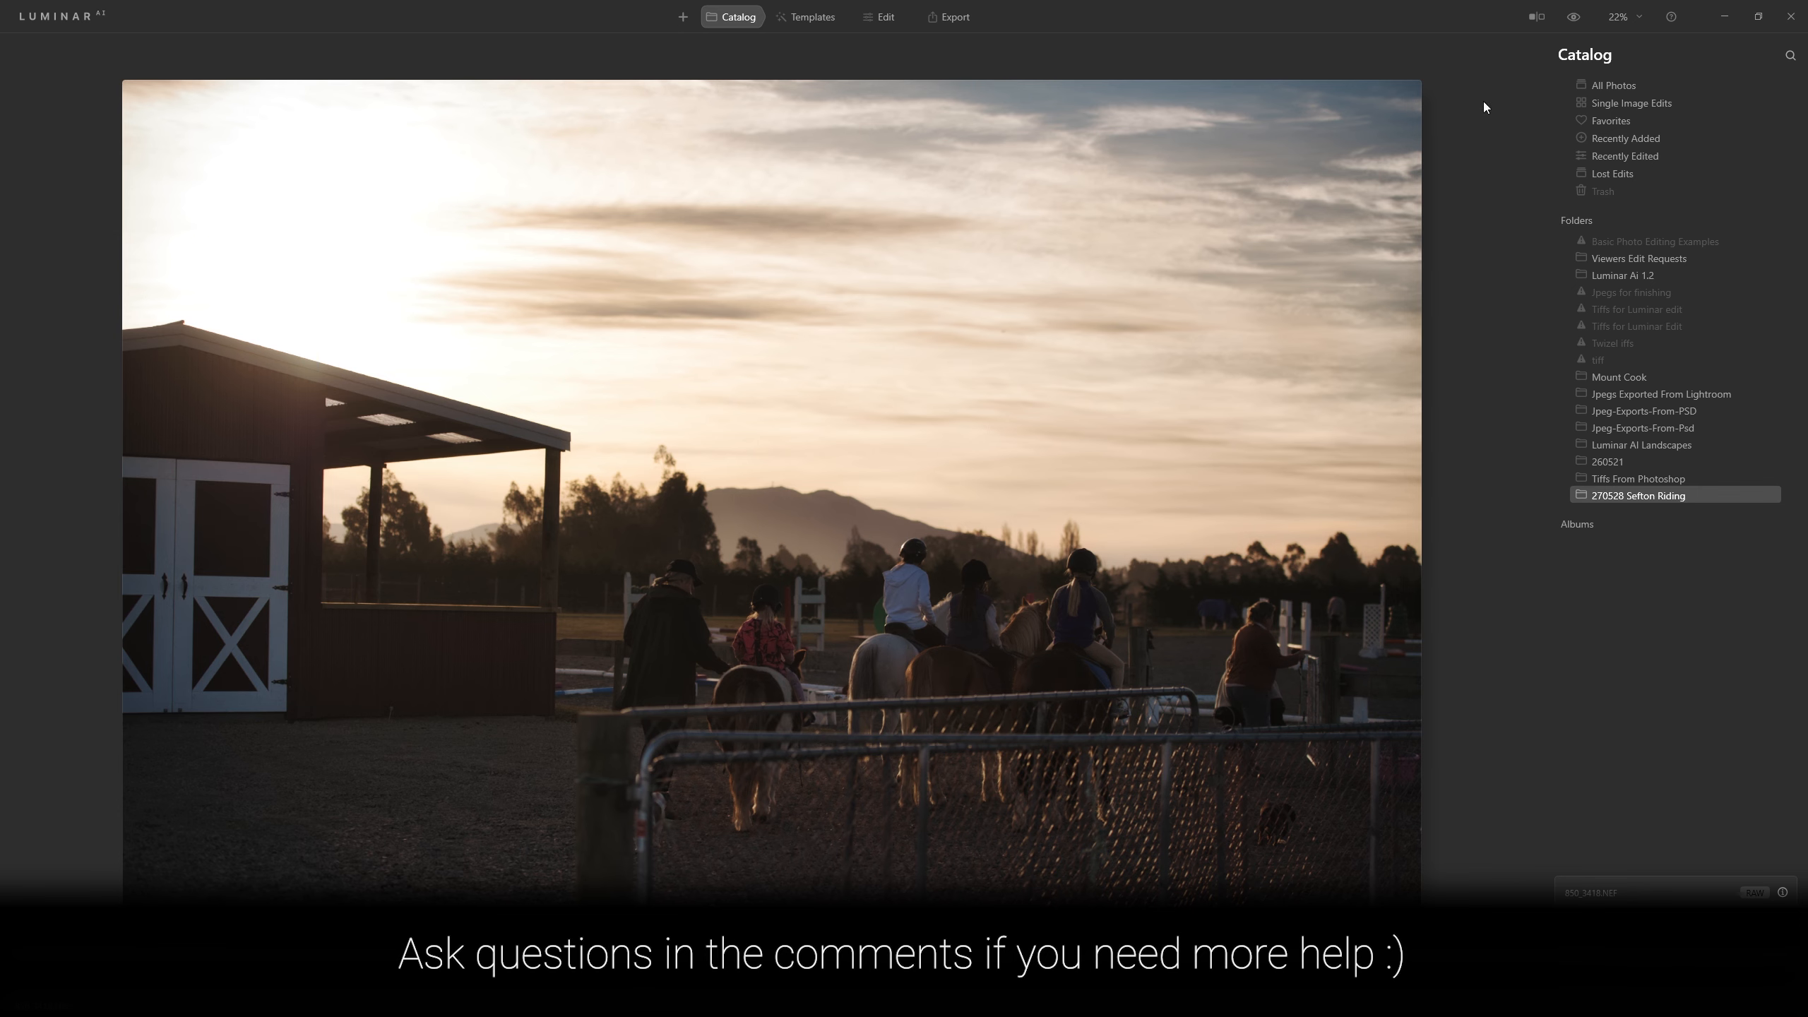
left_click(1574, 17)
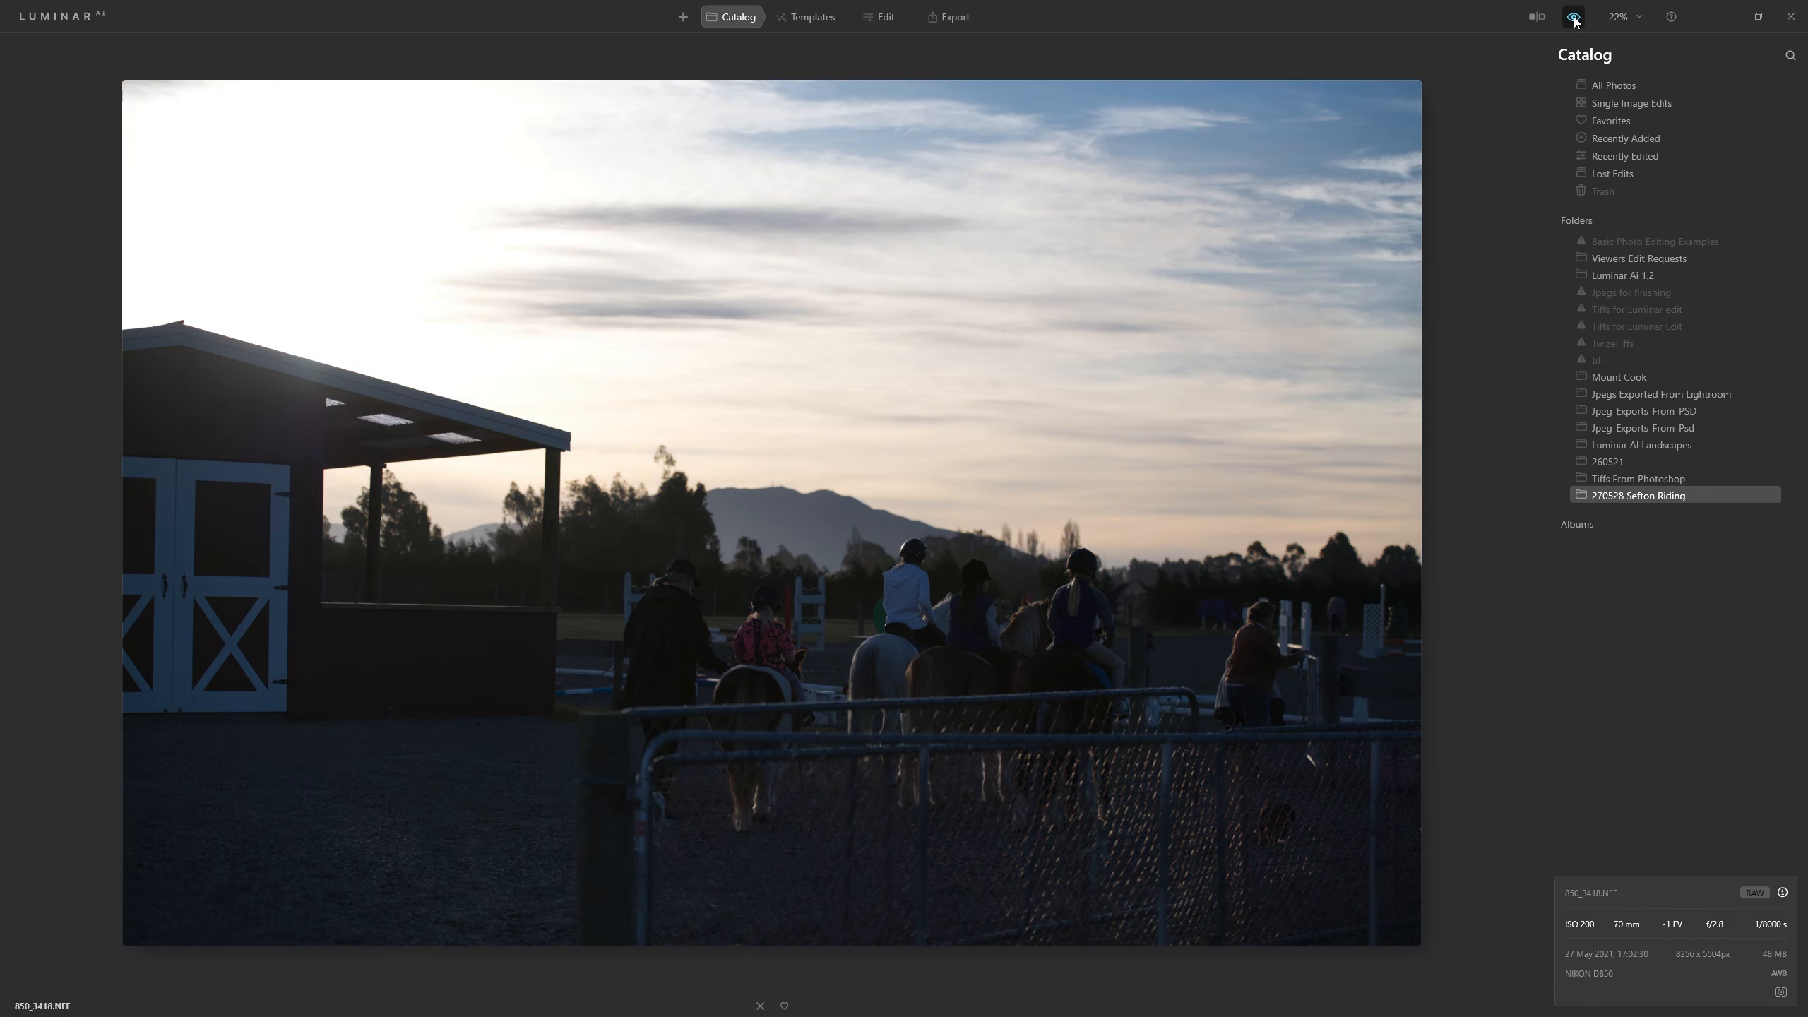
left_click(1574, 17)
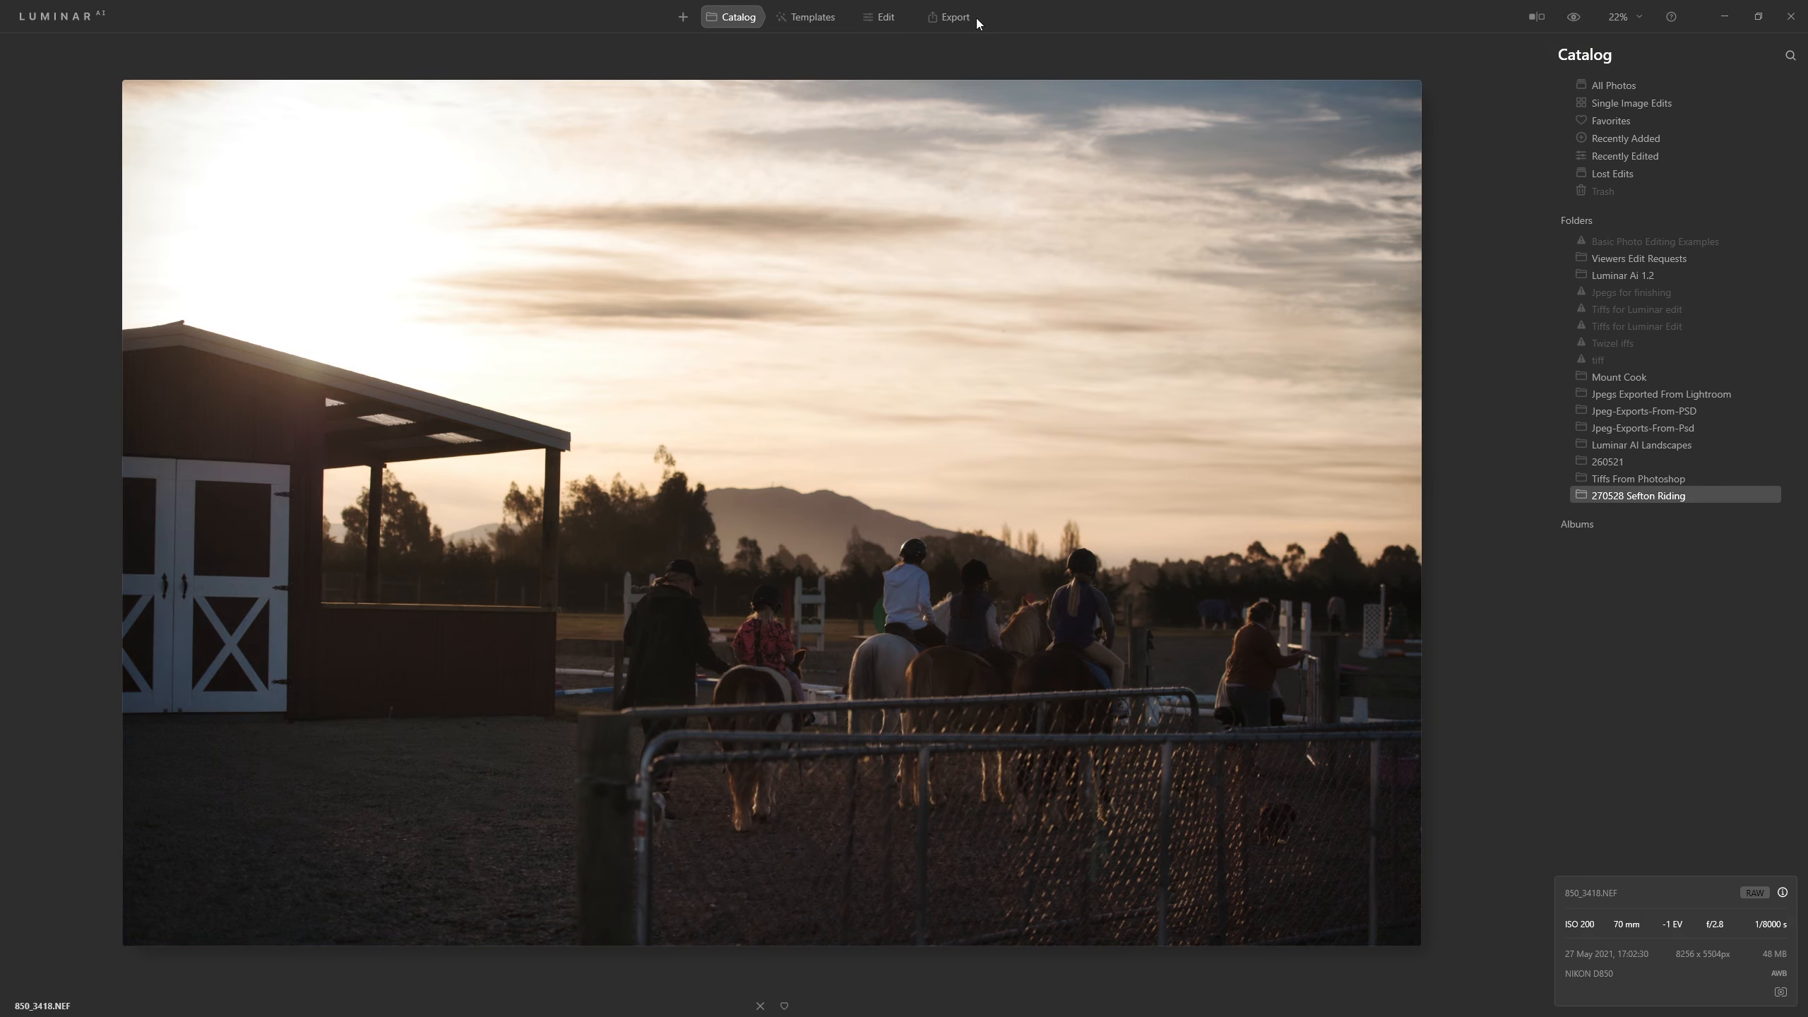
Edit the barn photo's light, setting Exposure to 1.21 and Smart Contrast to -20.
left_click(887, 20)
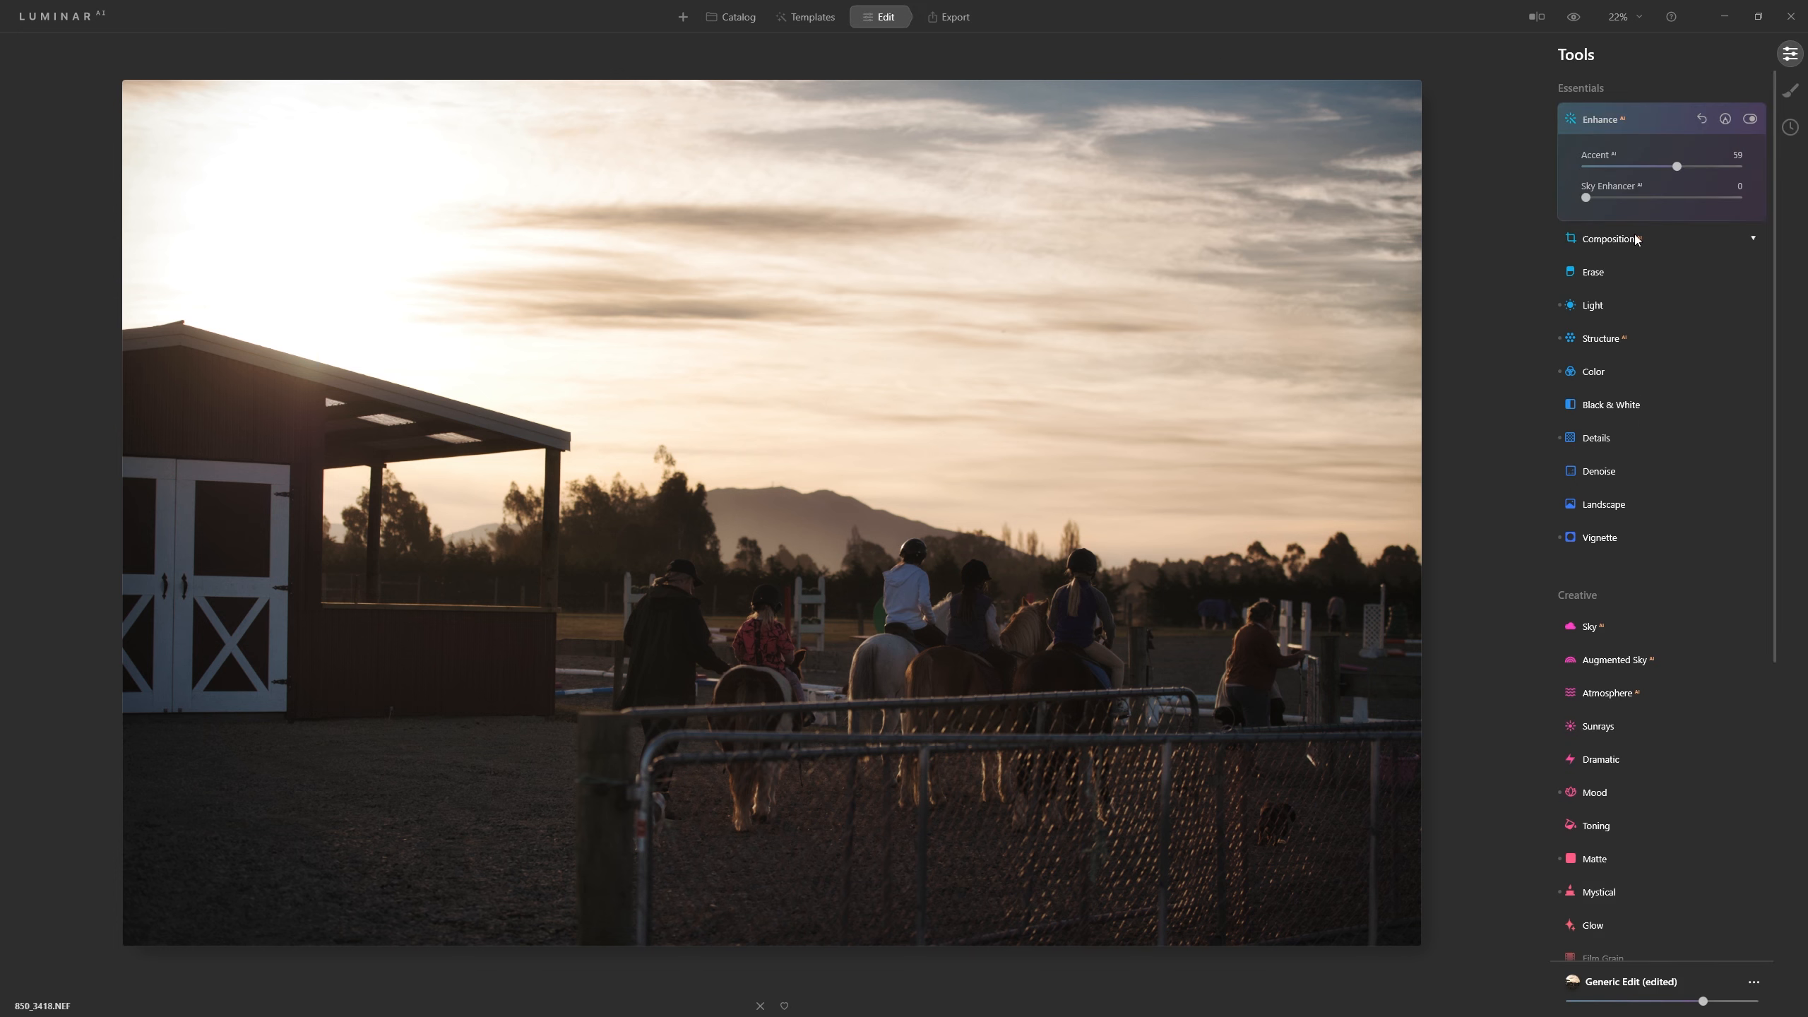
left_click(1593, 305)
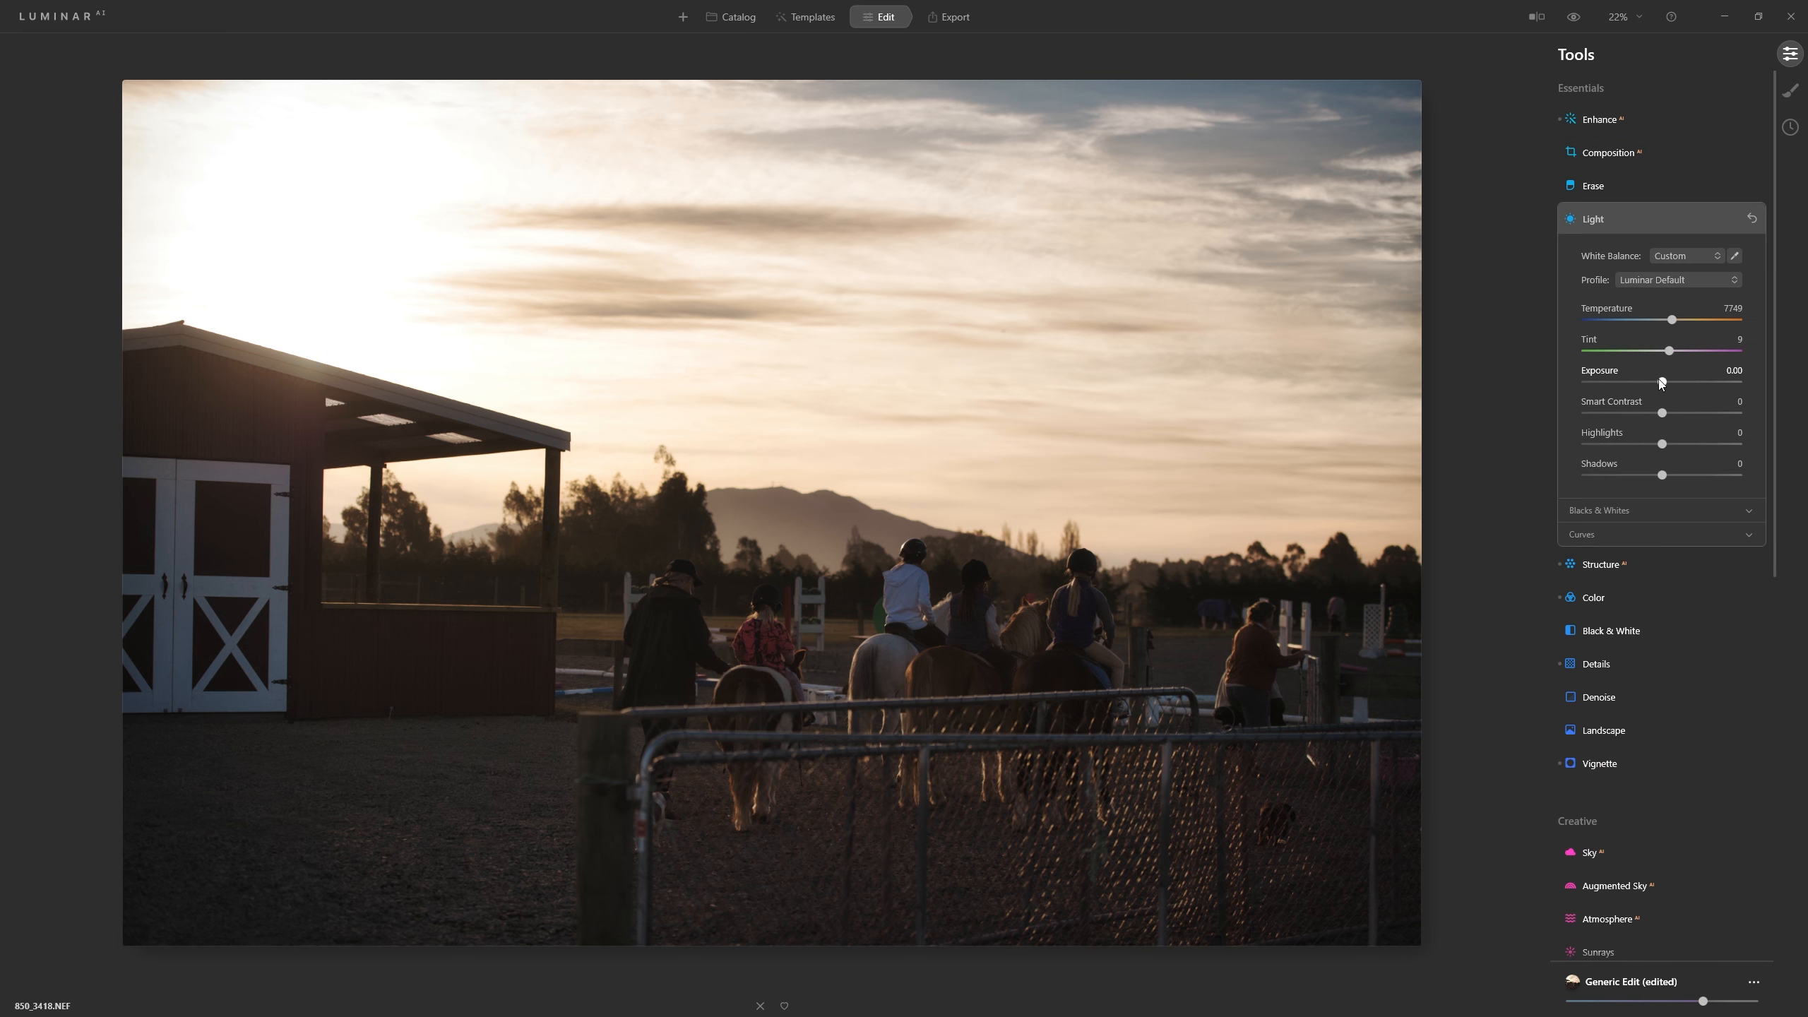
left_click_drag(1666, 388, 1639, 413)
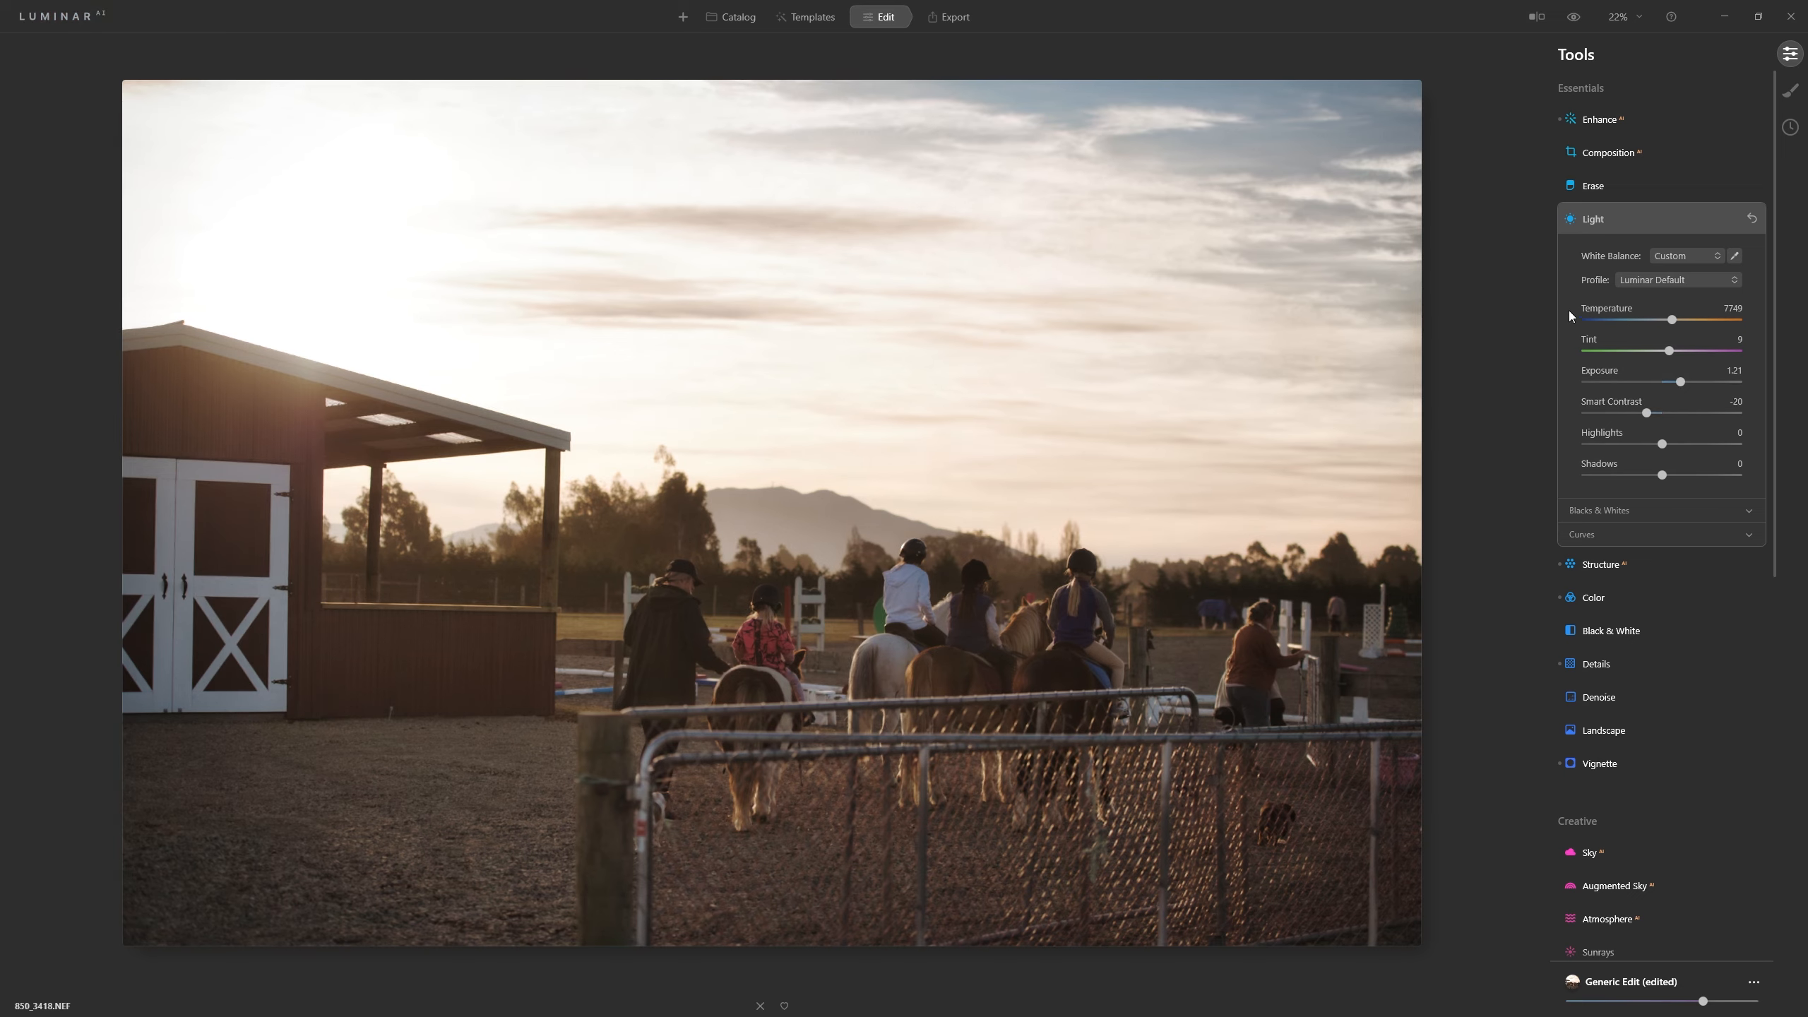
Return to the catalog and open the hazy golden backlit photo of the rider beside the white lattice jump.
key("g")
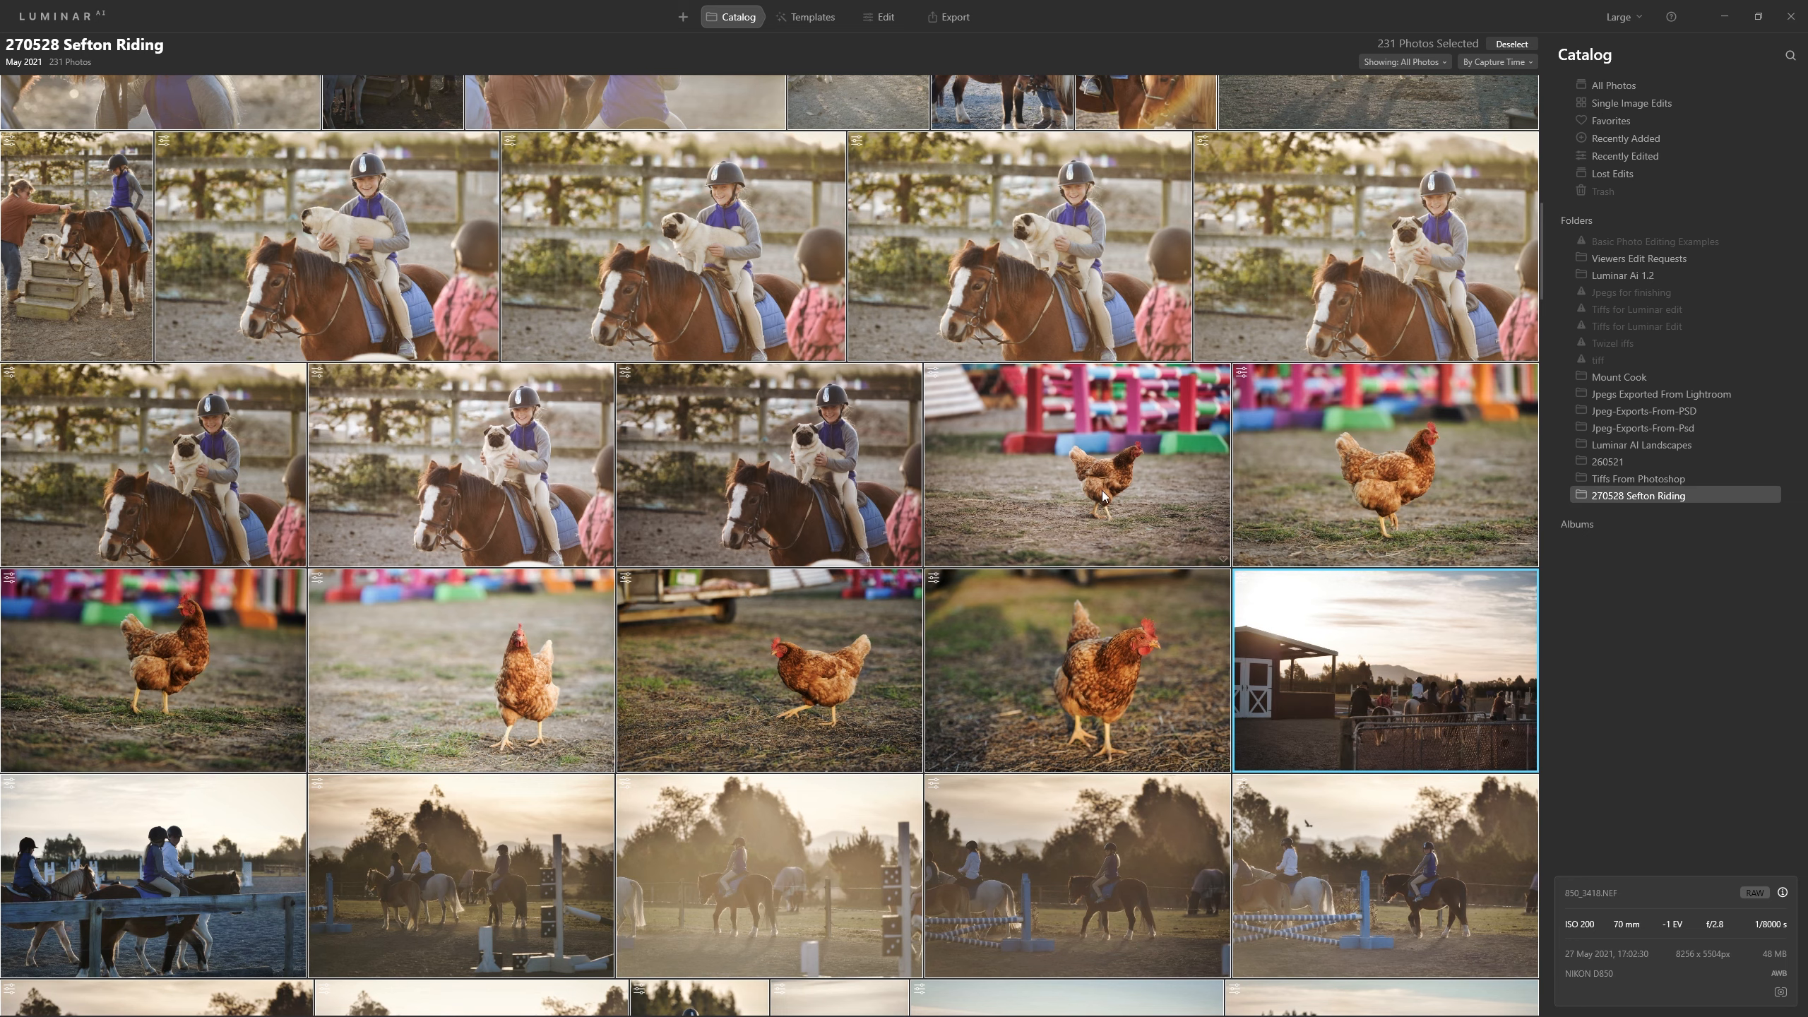
scroll(1210, 442, "down", 5)
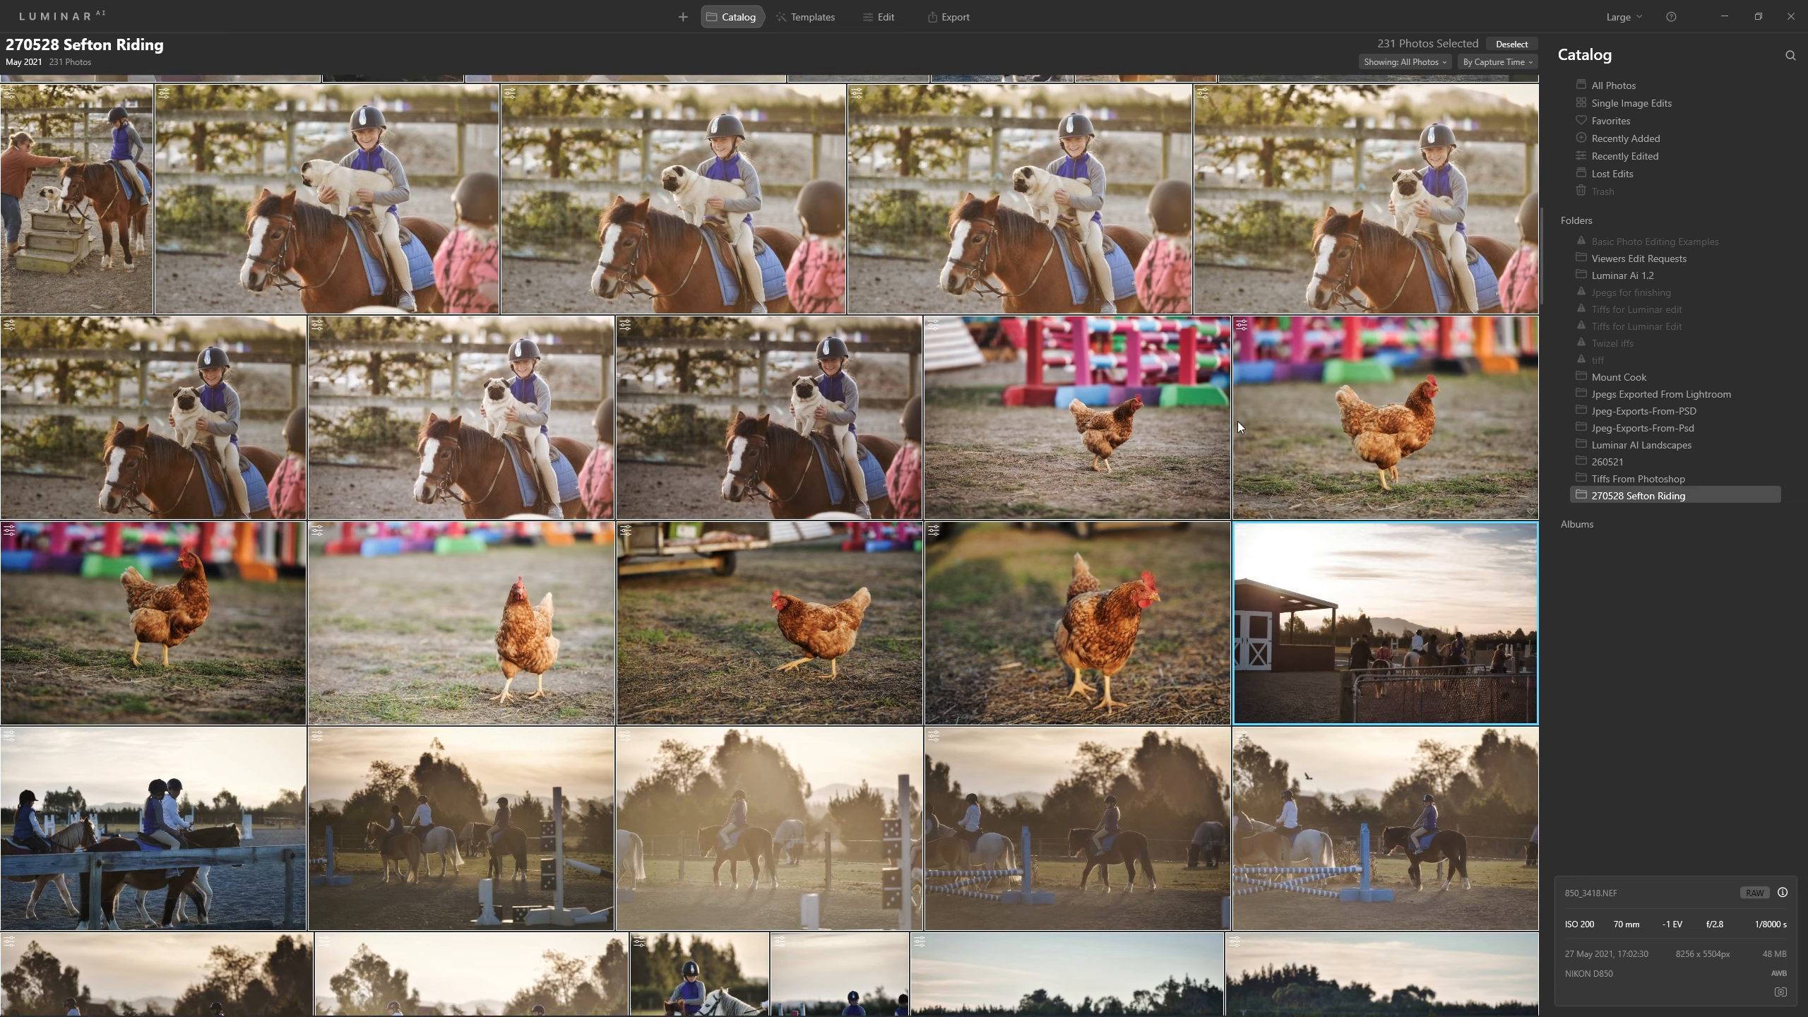
scroll(1222, 408, "down", 7)
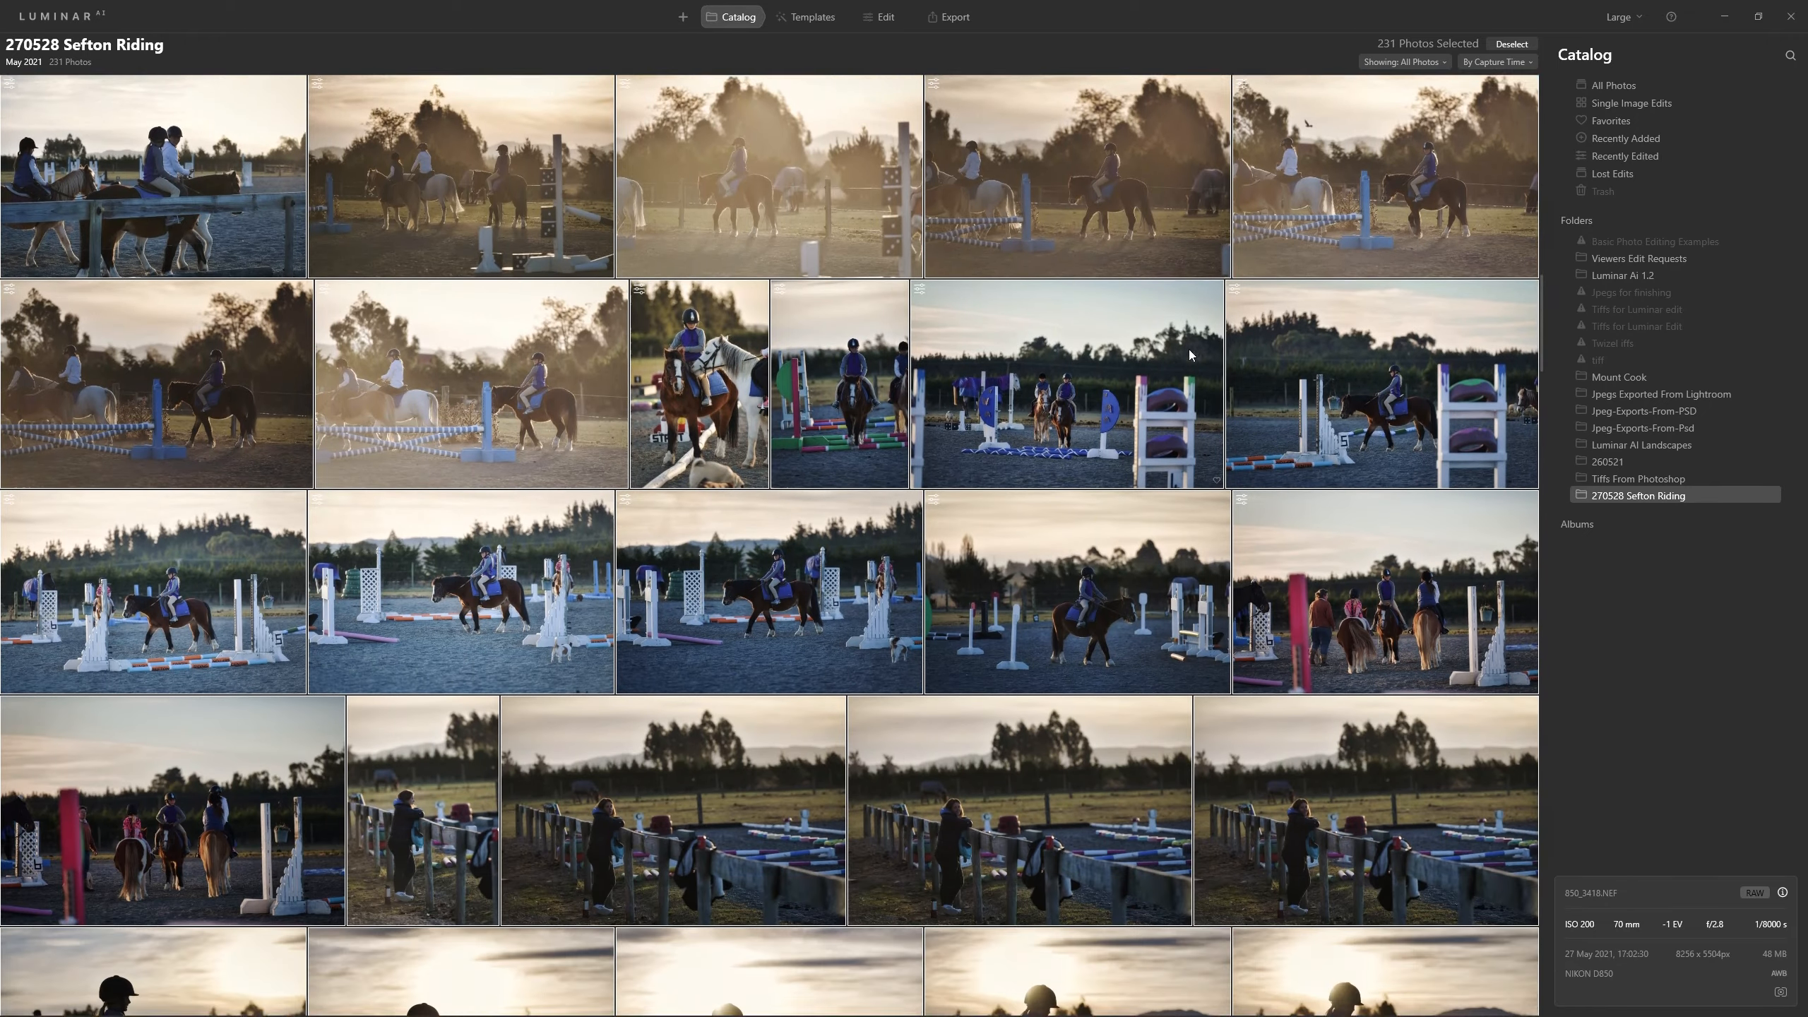
scroll(1206, 325, "down", 6)
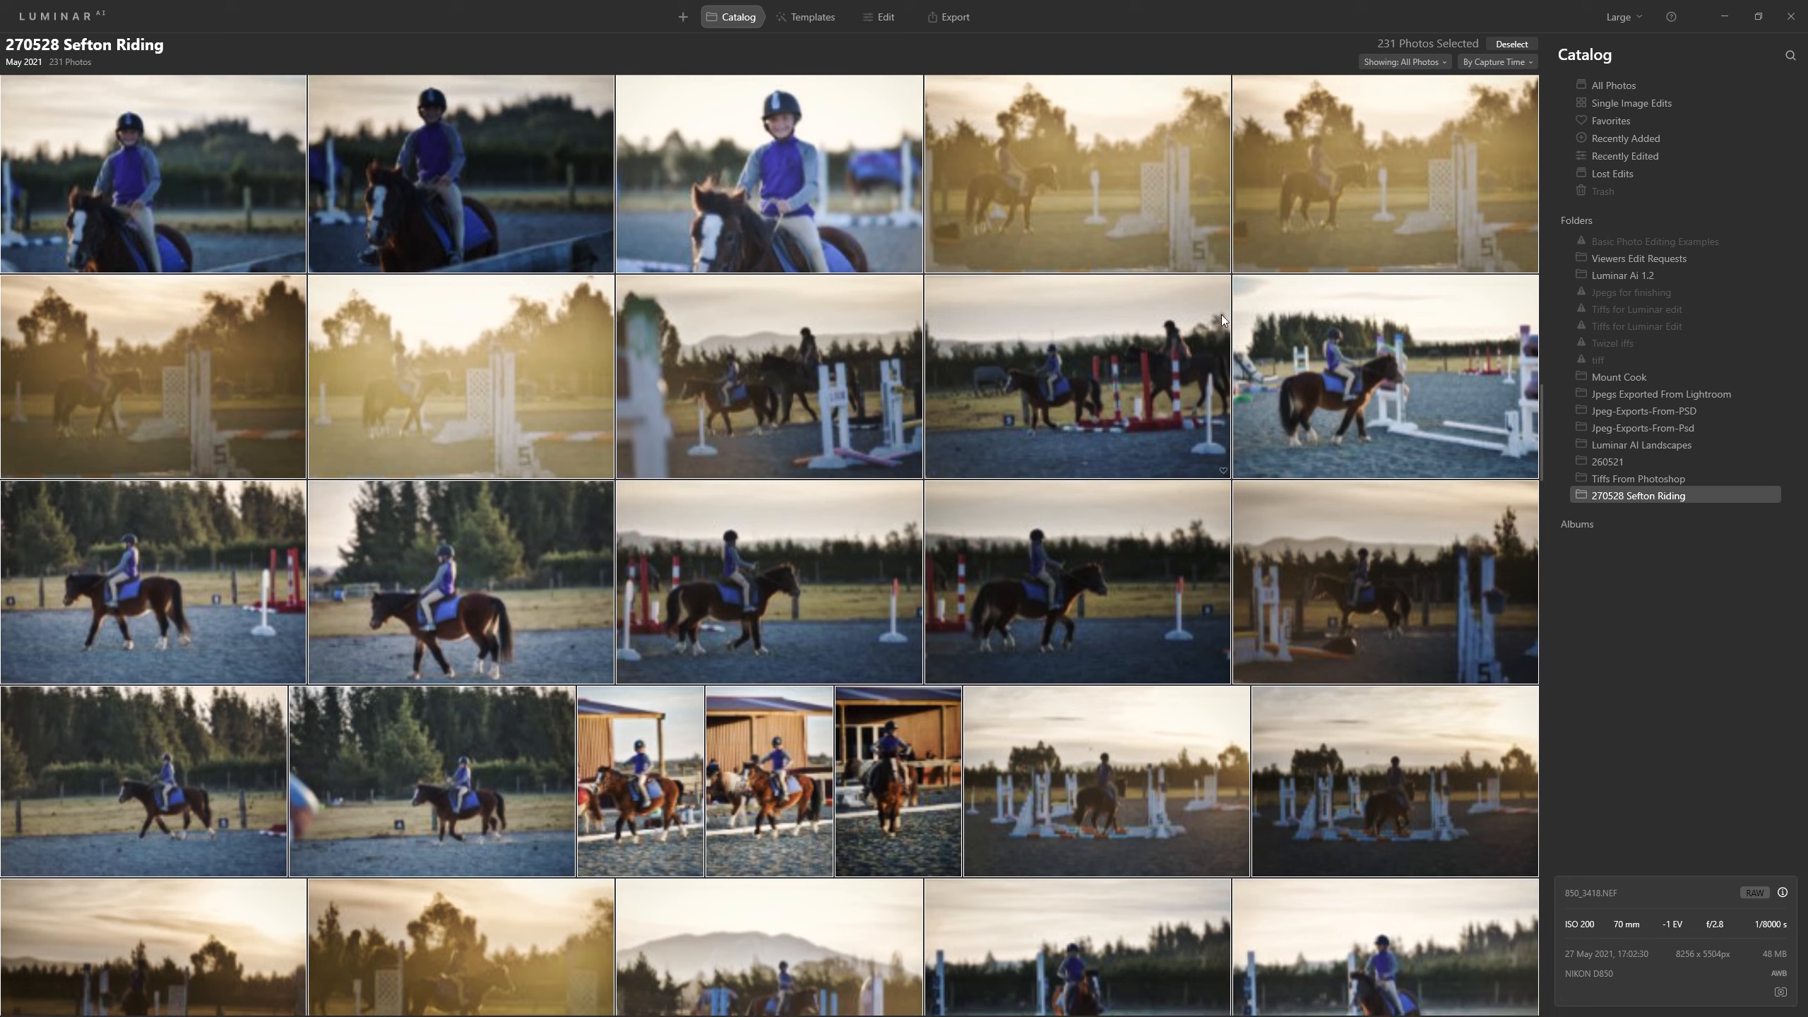
scroll(1181, 262, "up", 3)
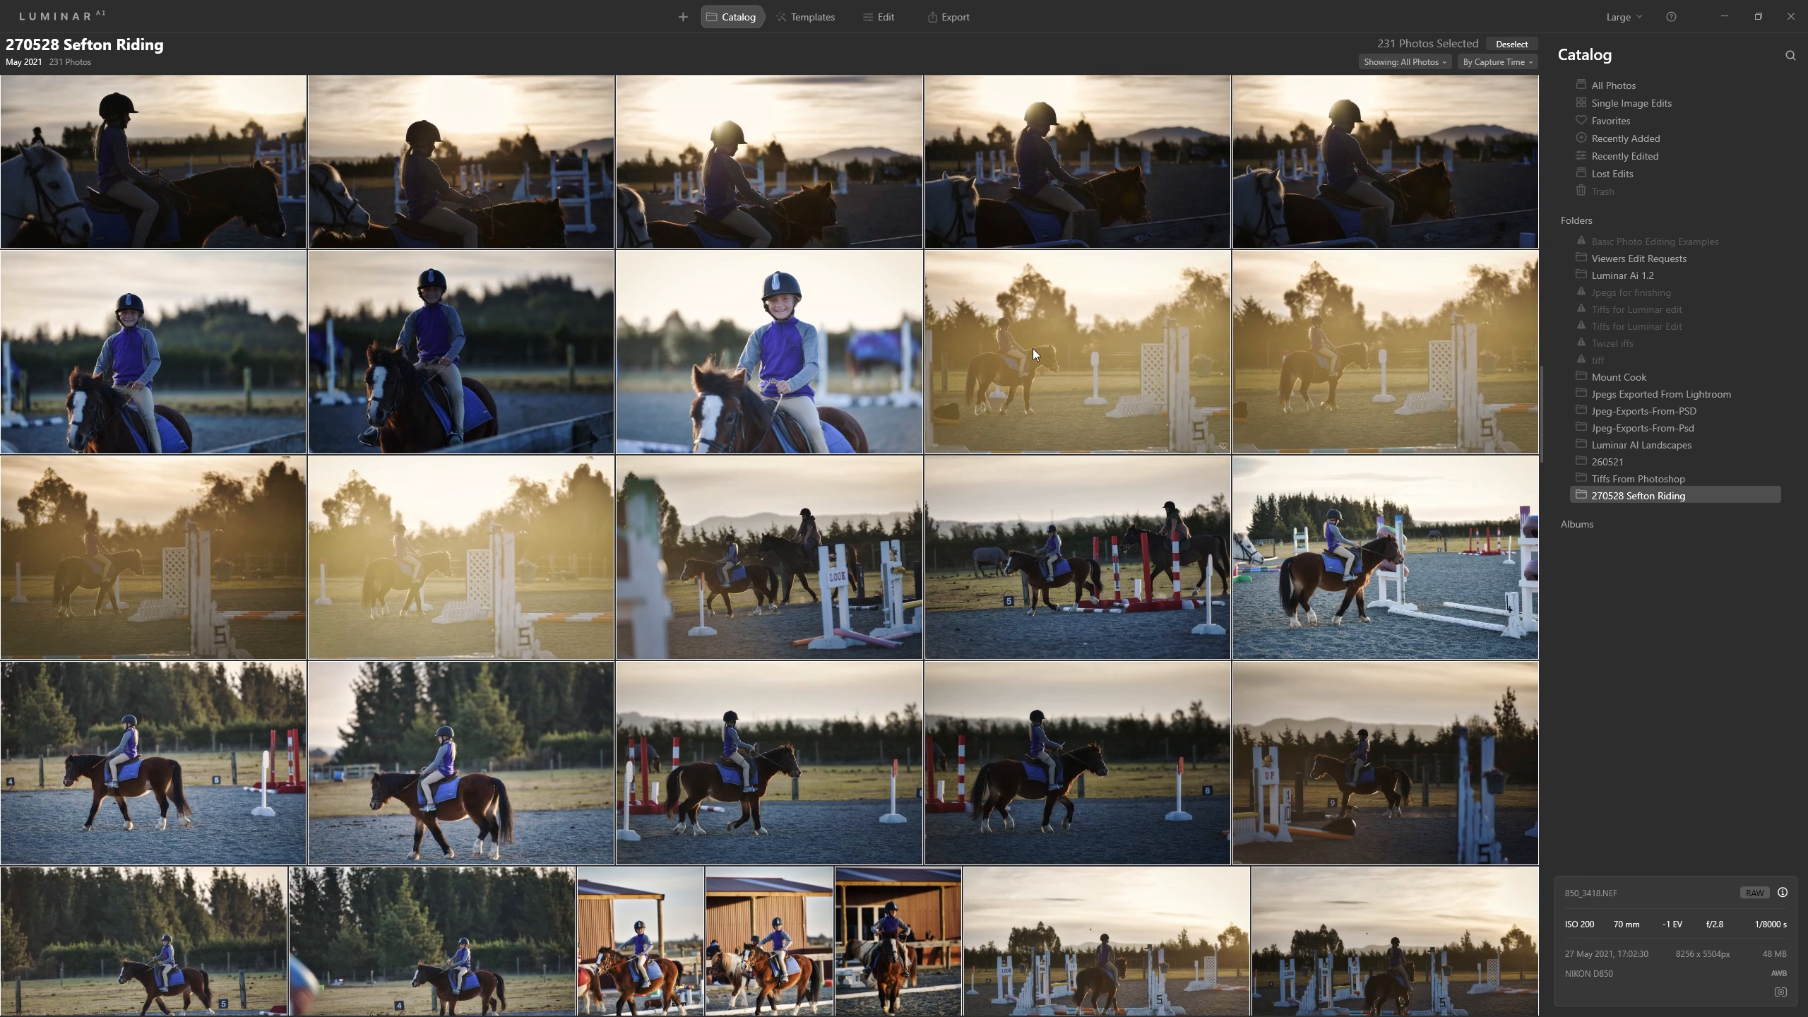
double_click(1347, 384)
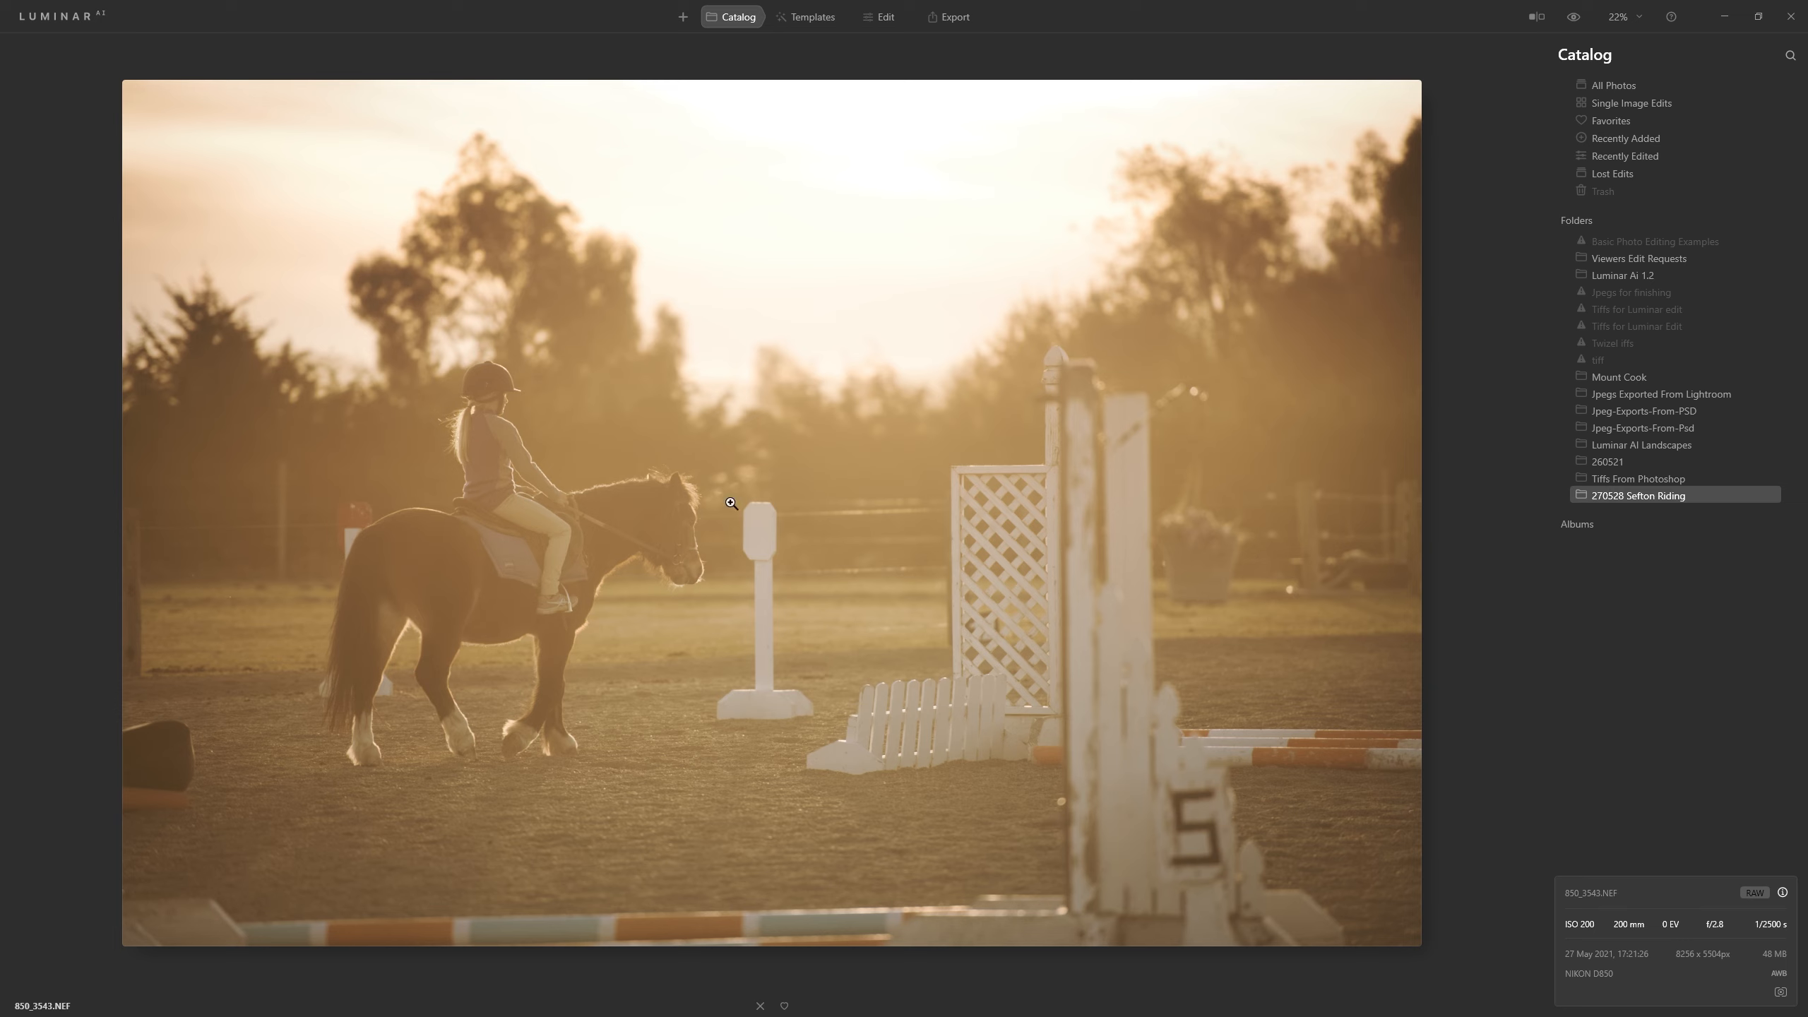
Edit the hazy rider photo's light, setting Smart Contrast to 65.
left_click(886, 17)
left_click(1638, 214)
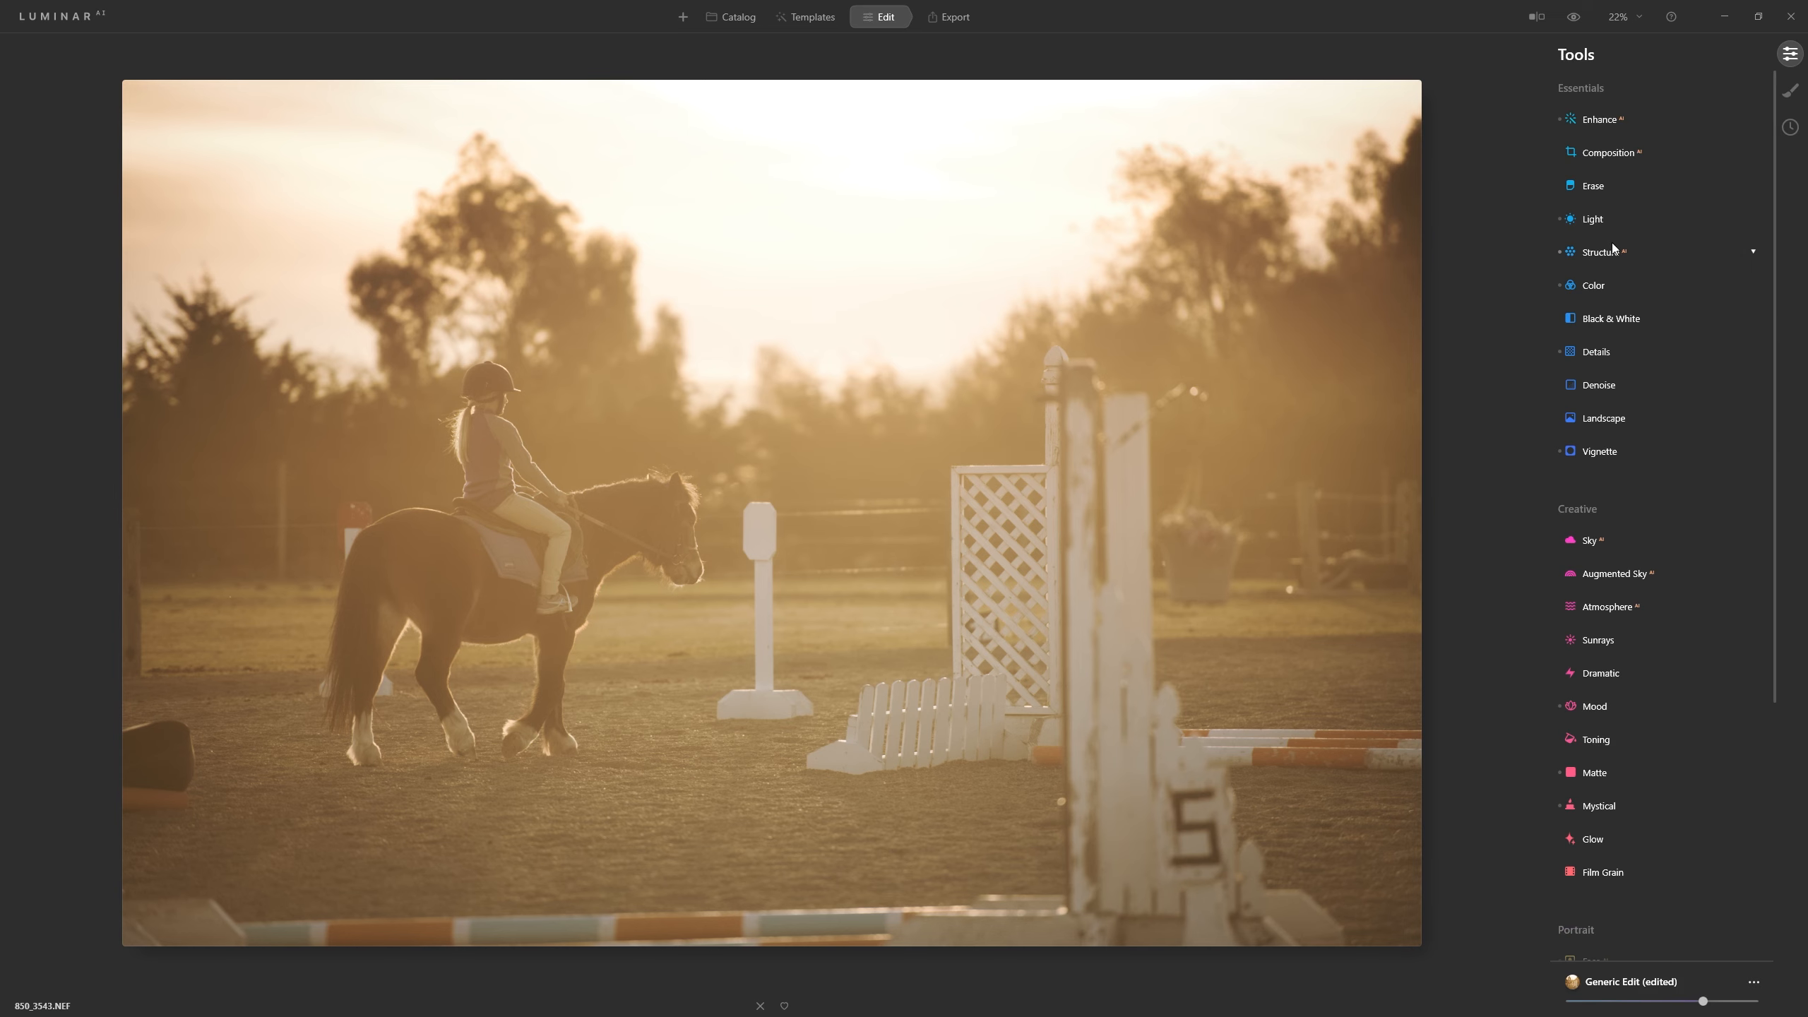
left_click(1614, 218)
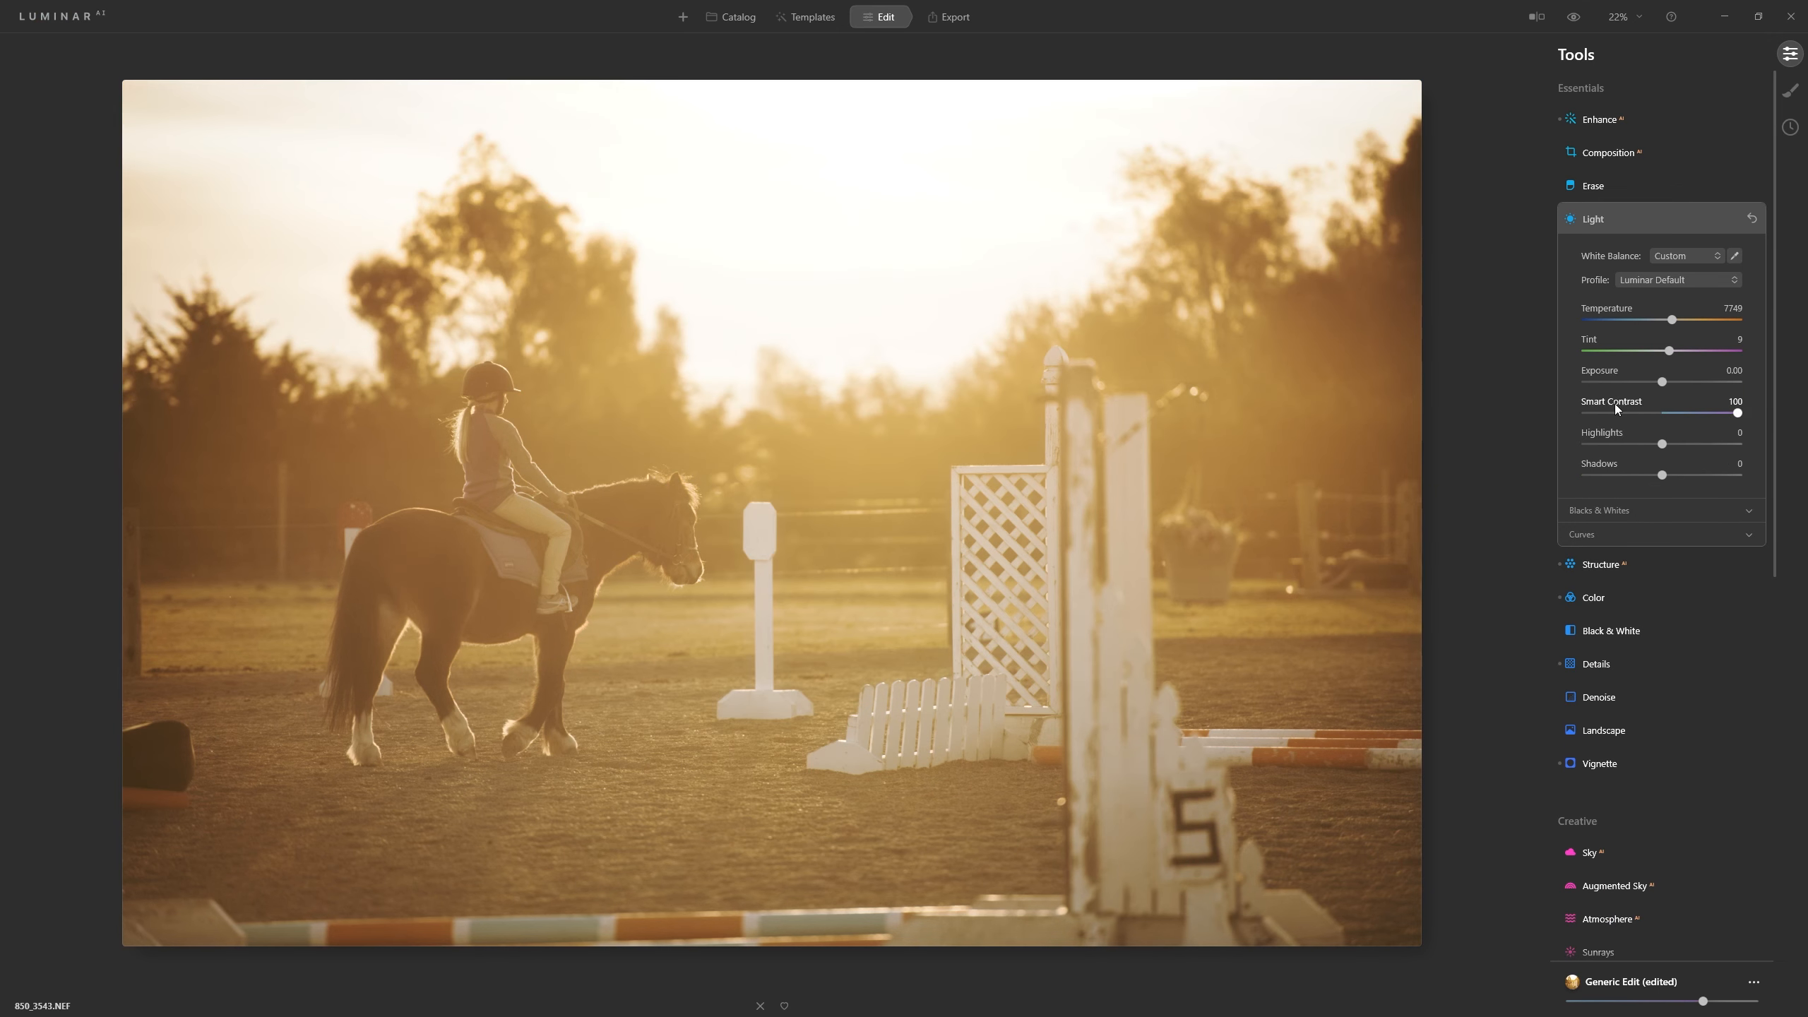
left_click_drag(1709, 409, 1713, 413)
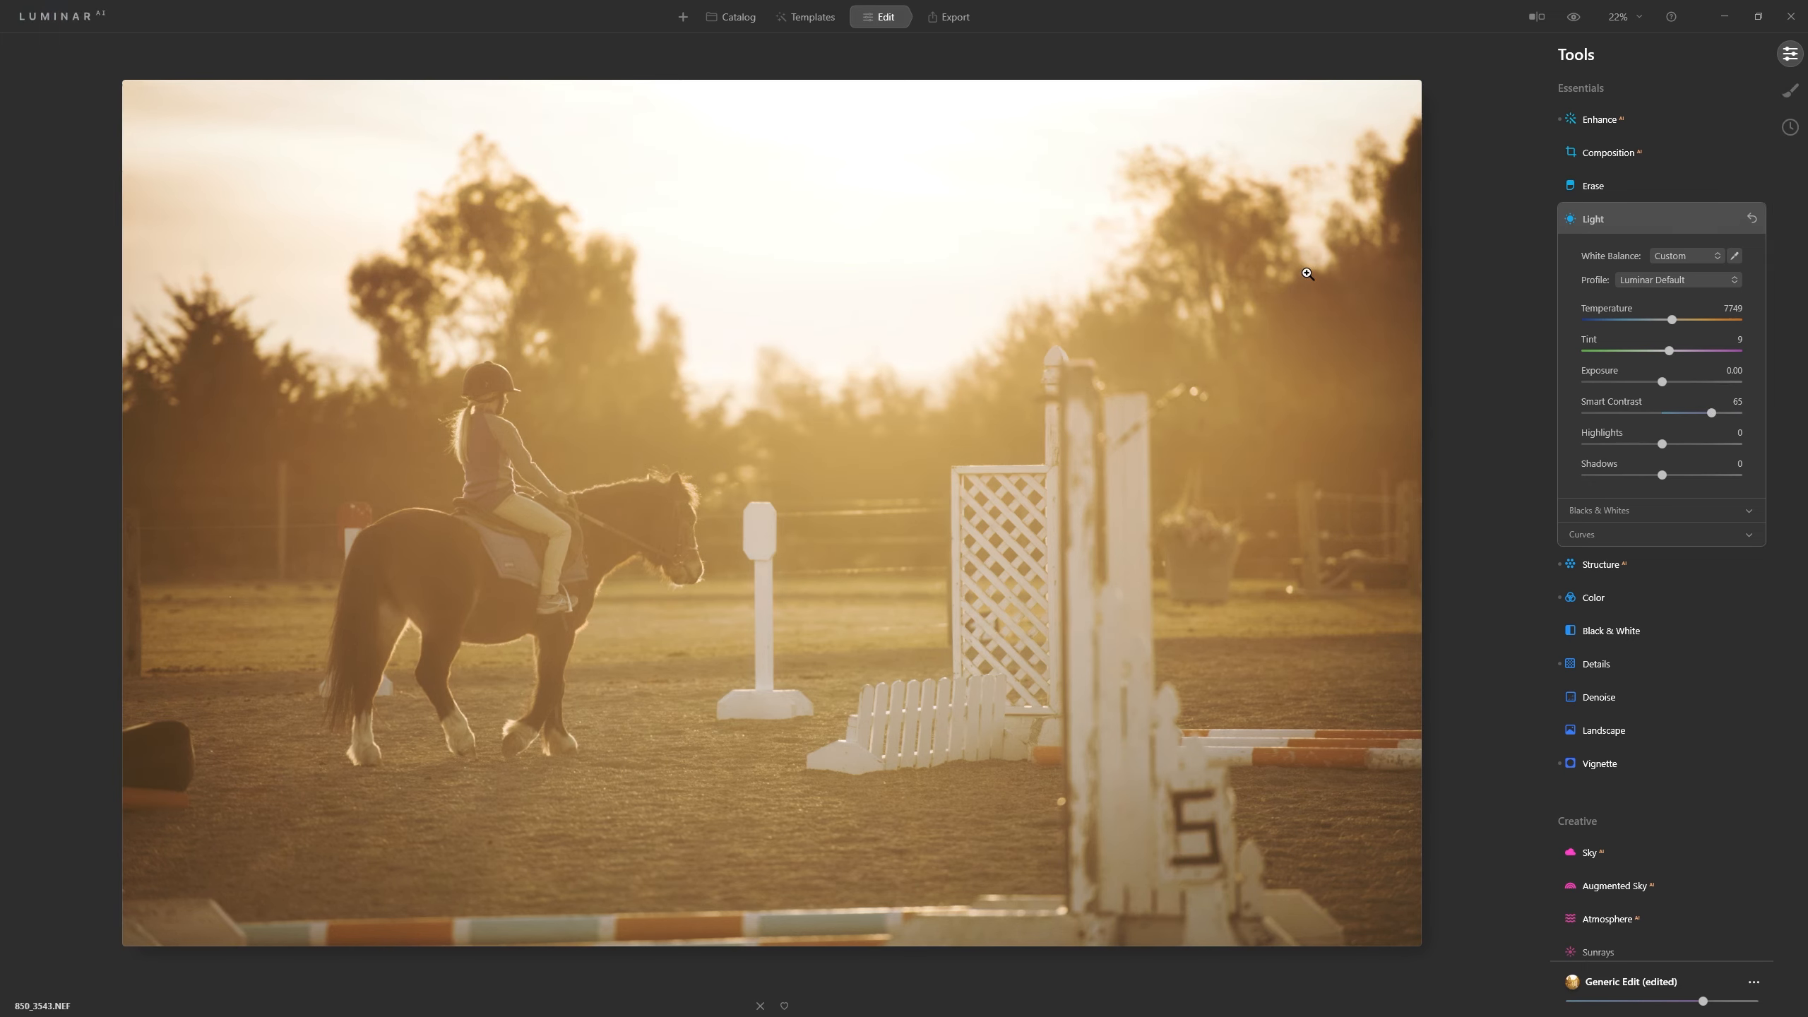